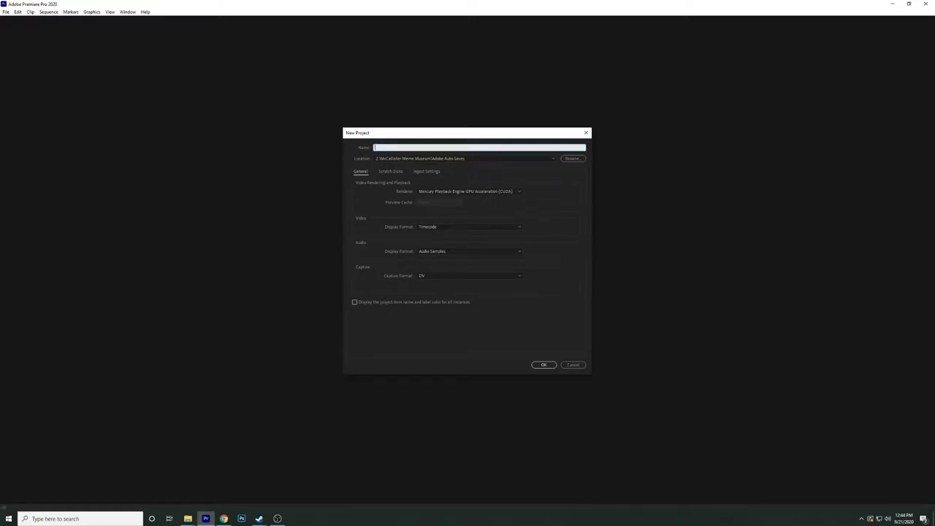
Name the new project "Portable $1000 Laptop" and create it with the existing location and settings.
key("alt+Tab")
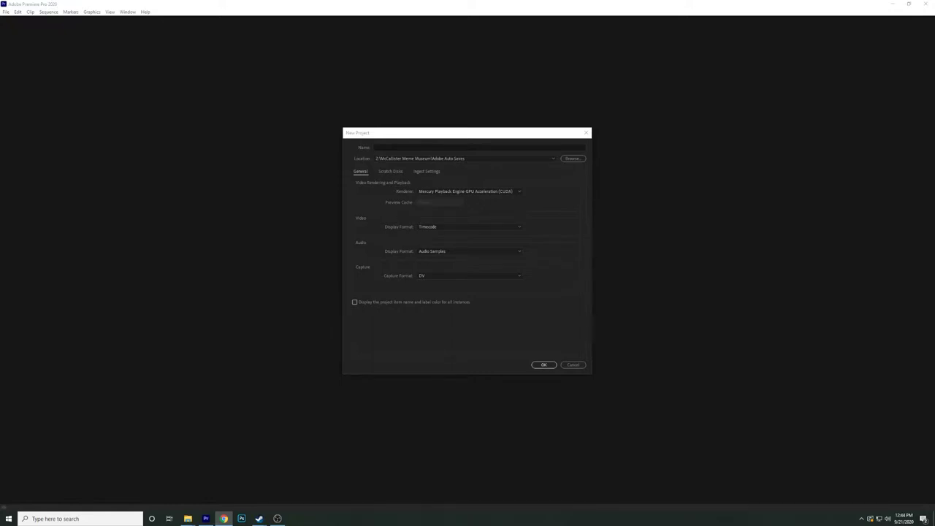
left_click(414, 150)
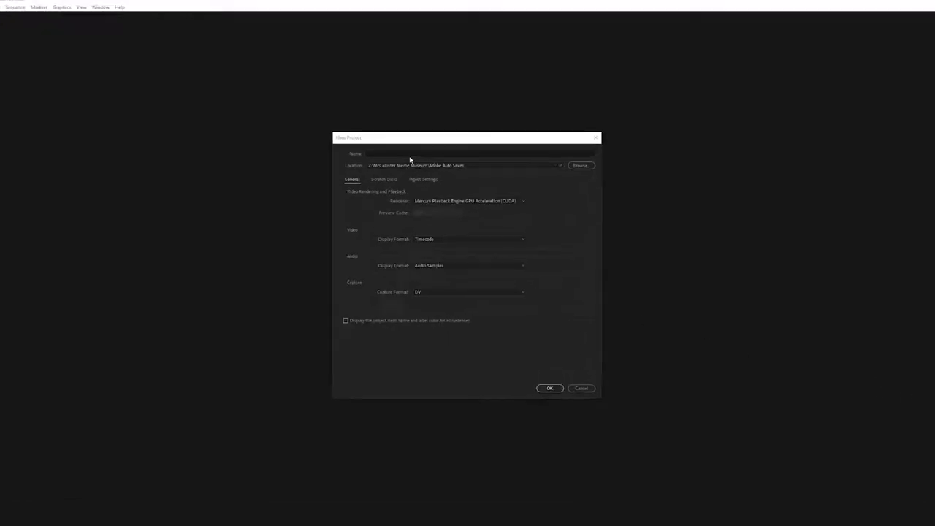
type("Porta")
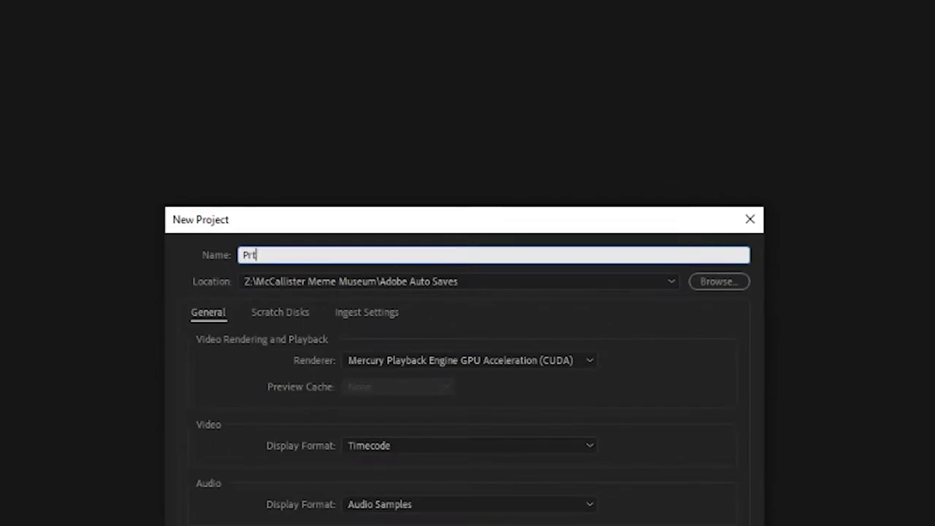
key("BackSpace")
key("BackSpace")
key("BackSpace")
type("ortable #1")
key("BackSpace")
key("BackSpace")
type("$100 0")
key("BackSpace")
key("BackSpace")
type("0 Laptop")
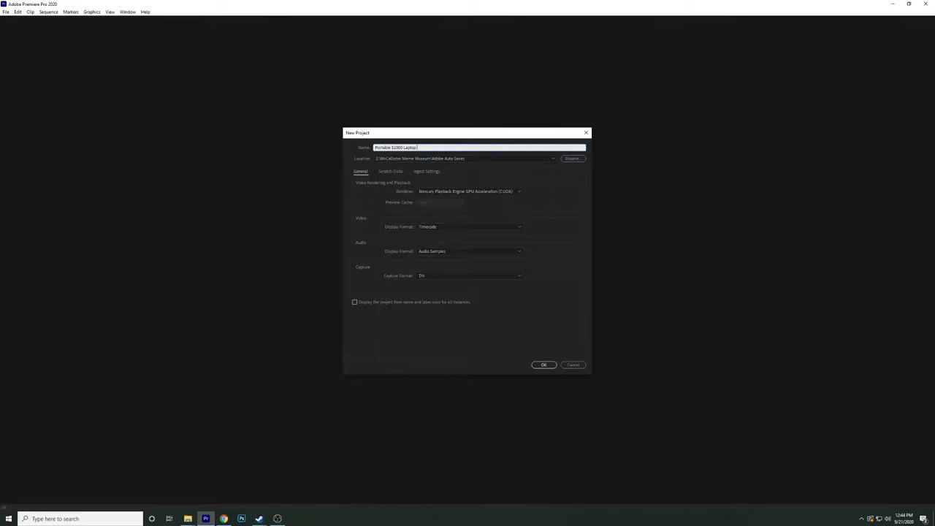
key("Return")
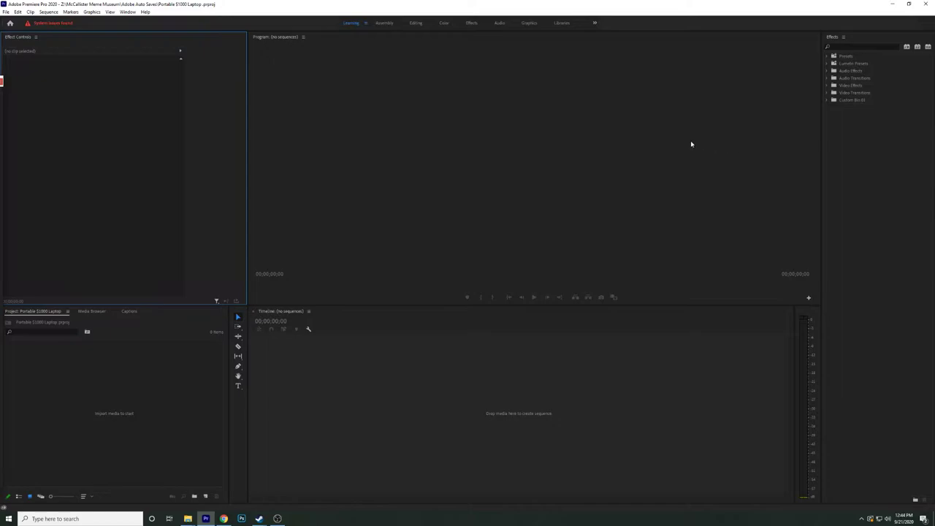
Switch to File Explorer and look through the lower thirdfs subfolder of the $1,000 Dual Monitor Laptop Setup folder.
key("alt+Tab")
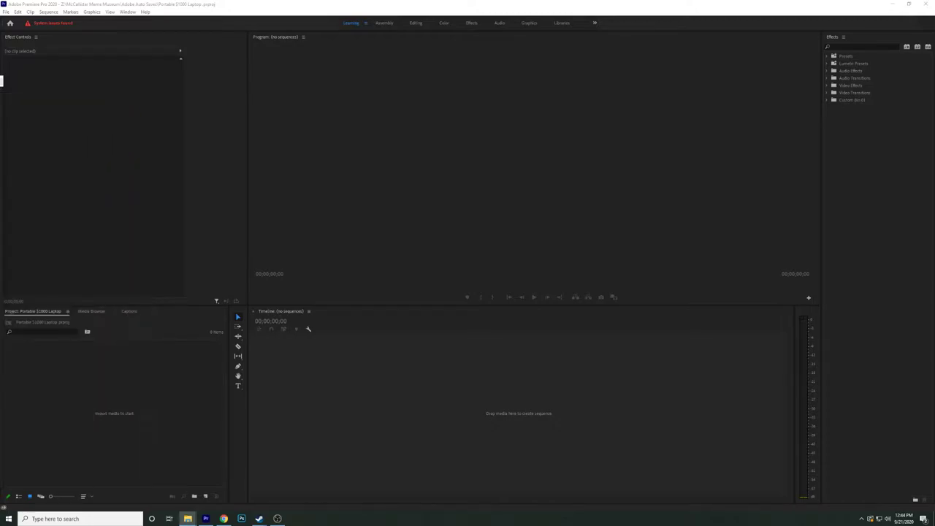
left_click_drag(0, 81, 0, 86)
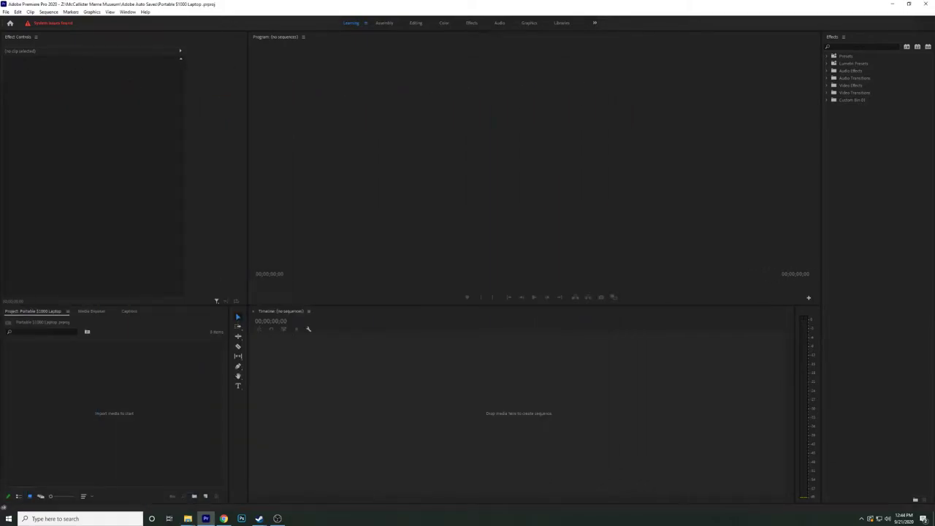
key("alt+Tab")
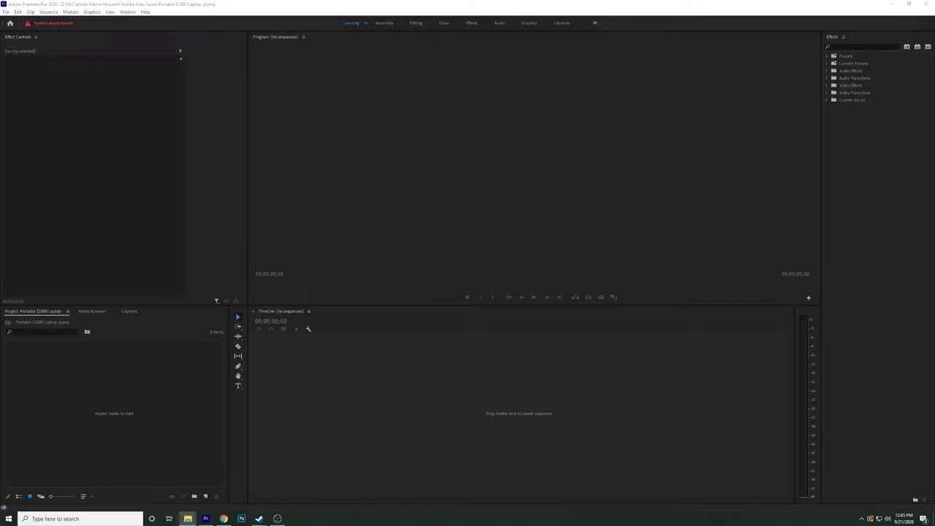
left_click_drag(0, 110, 433, 91)
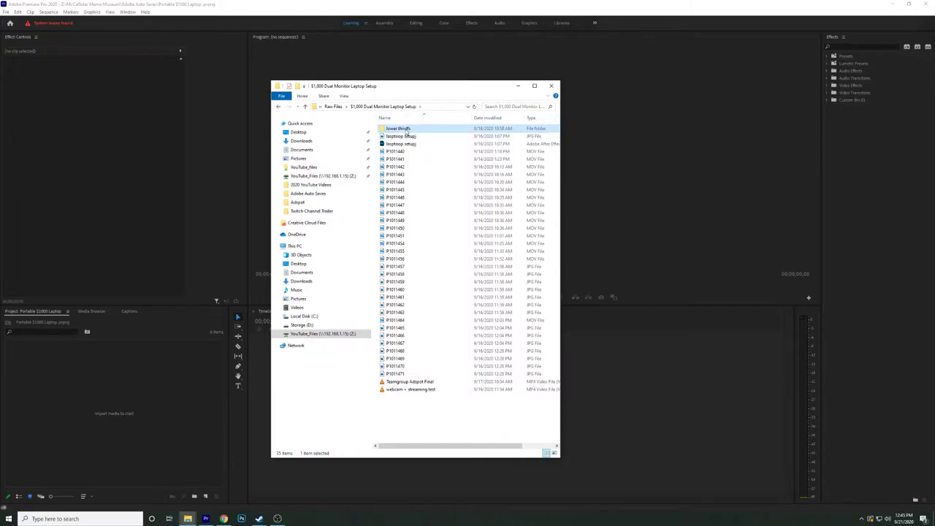
double_click(398, 129)
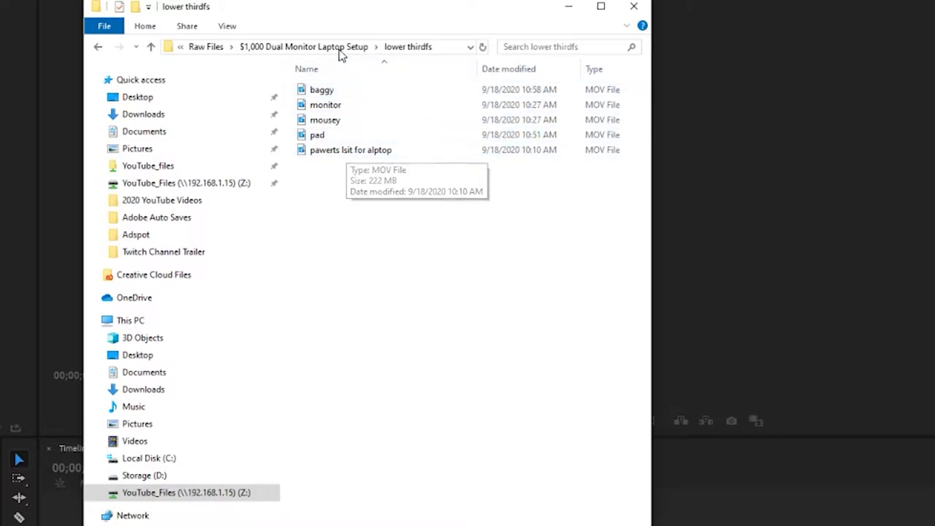
left_click(327, 50)
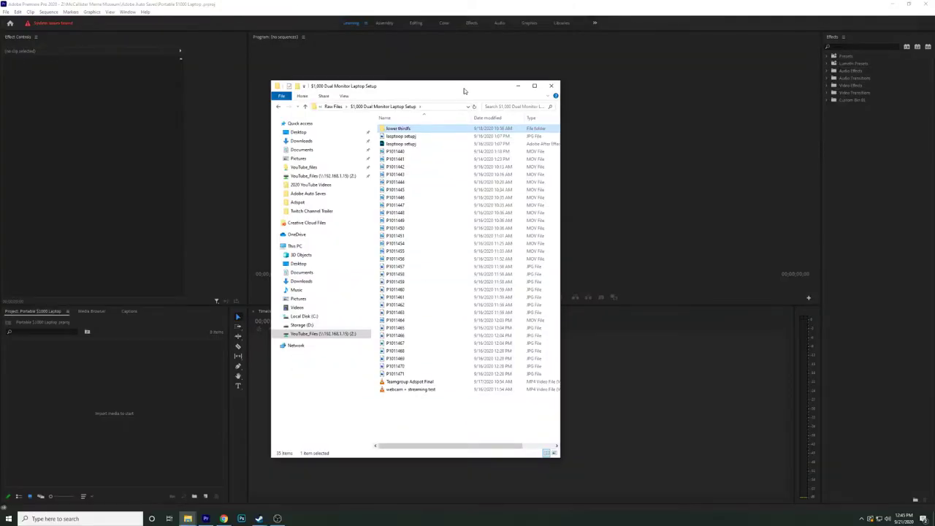
Import the clips P1011440, P1011441 and P1011442 from the footage folder into the project.
left_click_drag(472, 88, 0, 114)
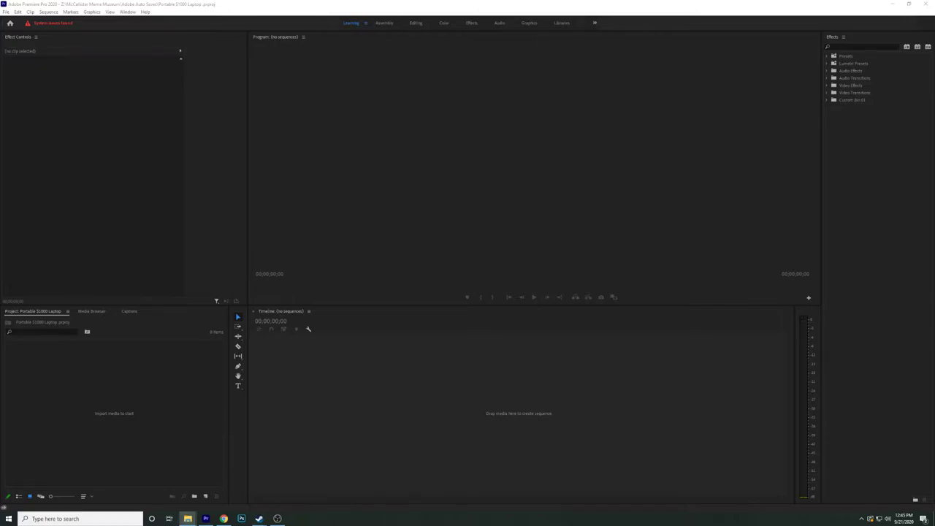
left_click_drag(3, 256, 112, 339)
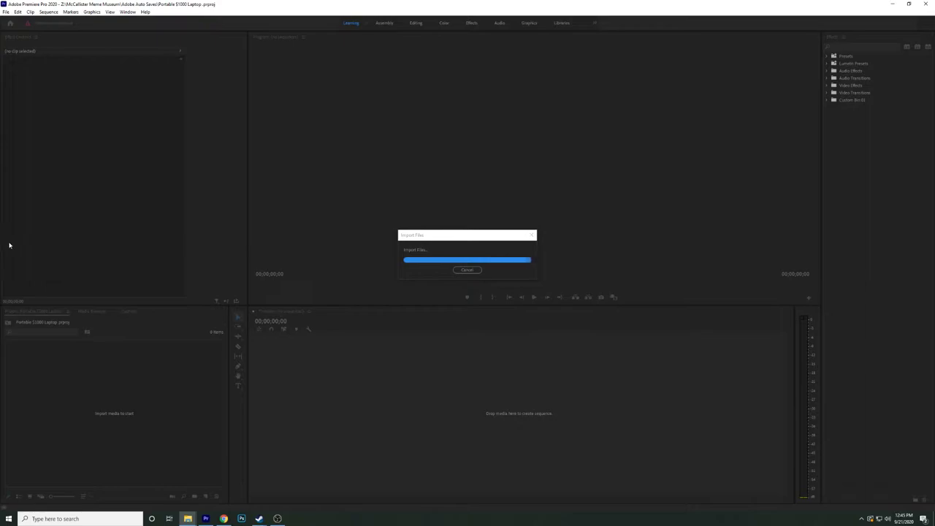
left_click(148, 432)
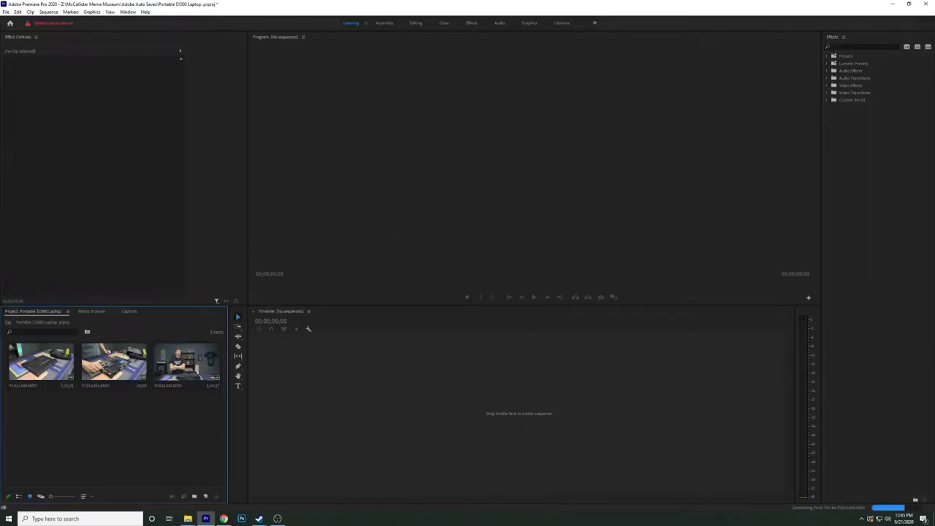
Preview the footage clips P1011440, P1011441 and P1011442 one after another in the media player.
key("alt+Tab")
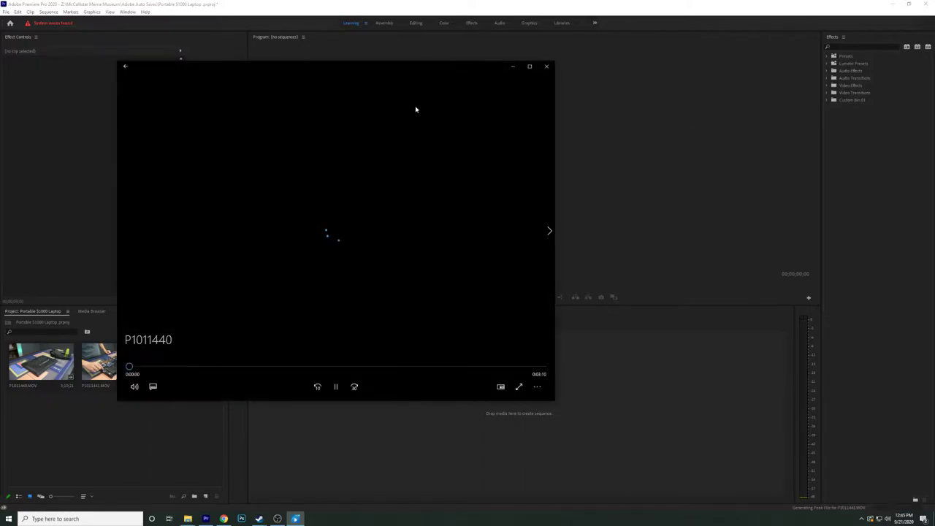
left_click_drag(419, 75, 626, 78)
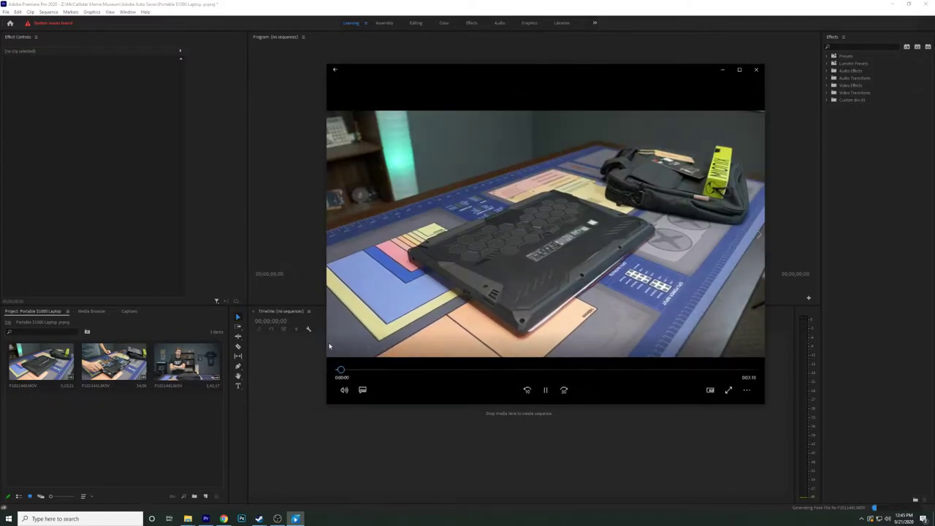
left_click_drag(411, 370, 470, 370)
left_click(757, 70)
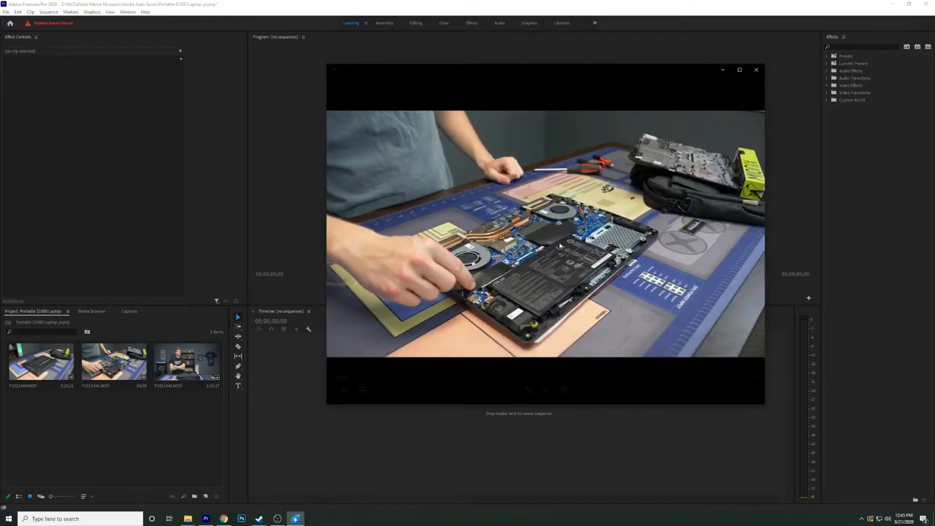
left_click(757, 71)
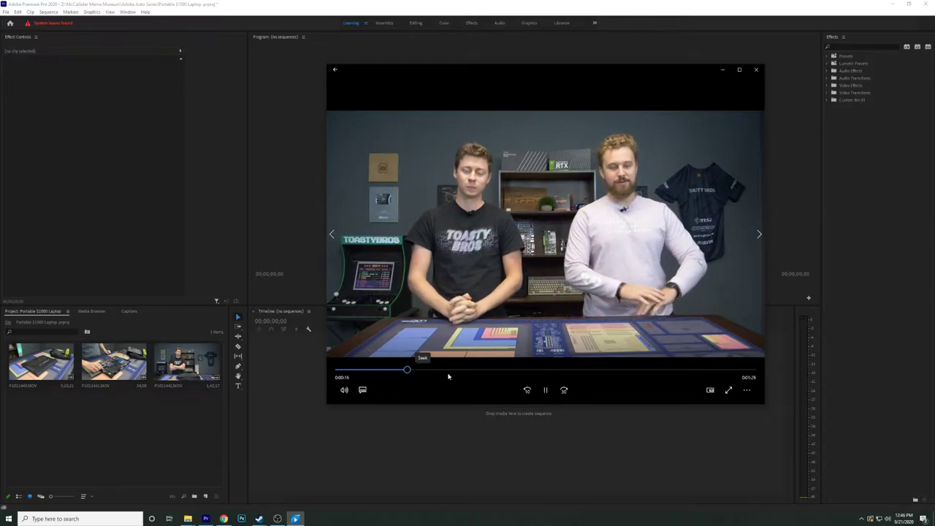
left_click(546, 391)
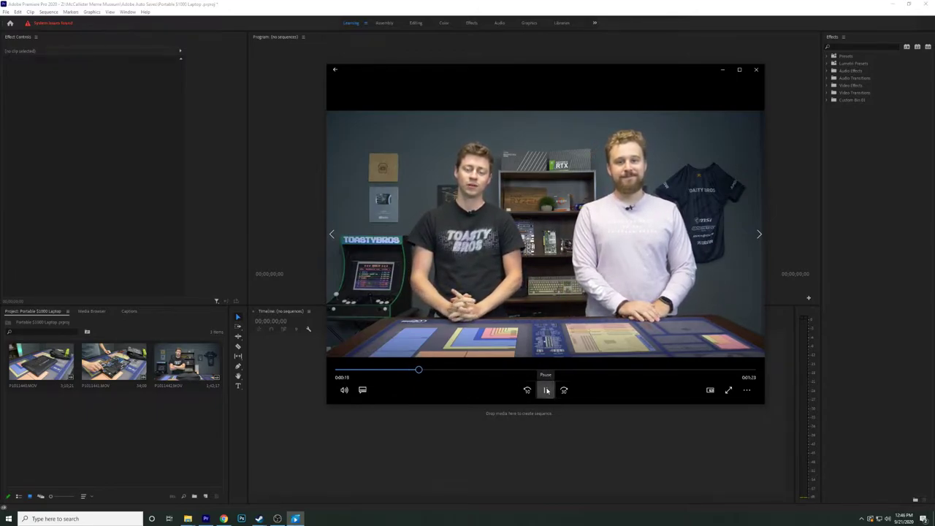
left_click(756, 71)
Create a sequence from clip P1011442 on the empty timeline and play its opening seconds.
left_click_drag(186, 361, 268, 387)
left_click_drag(348, 392, 805, 415)
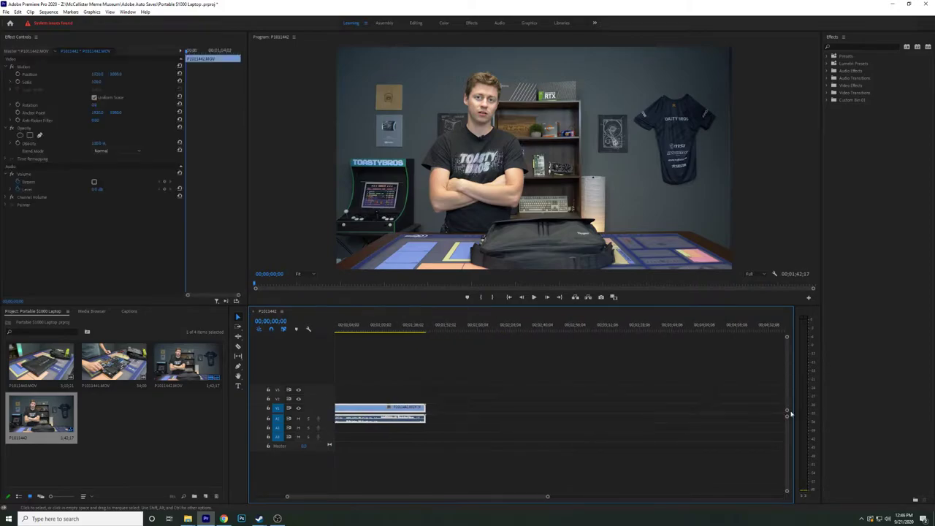
left_click_drag(448, 406, 350, 418)
key("=")
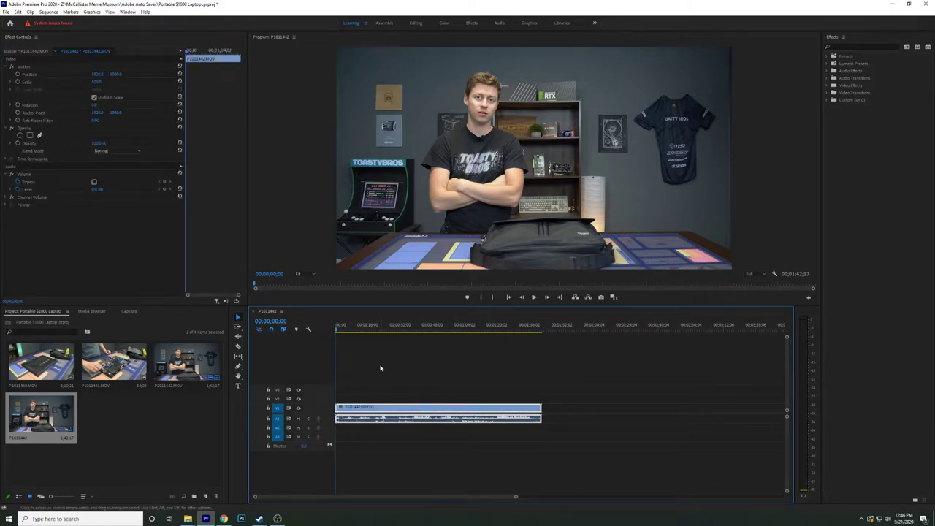
left_click(375, 393)
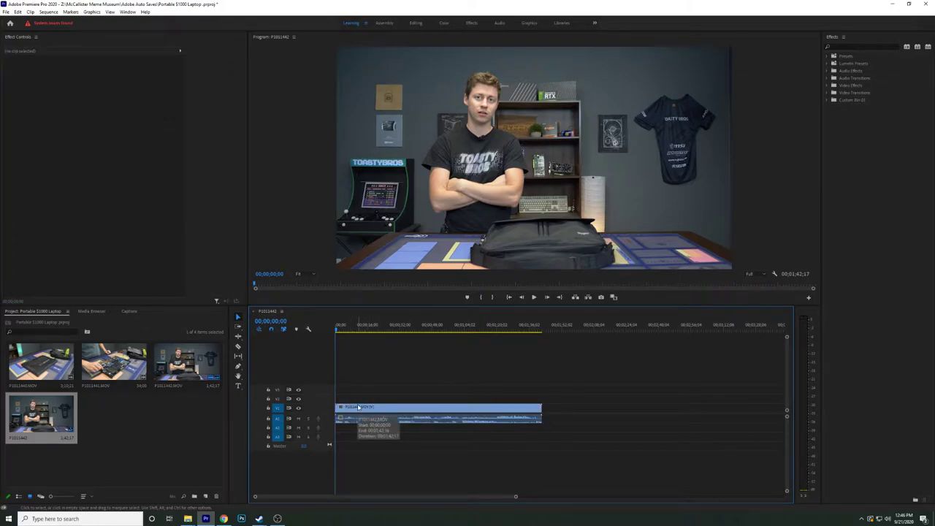
key("space")
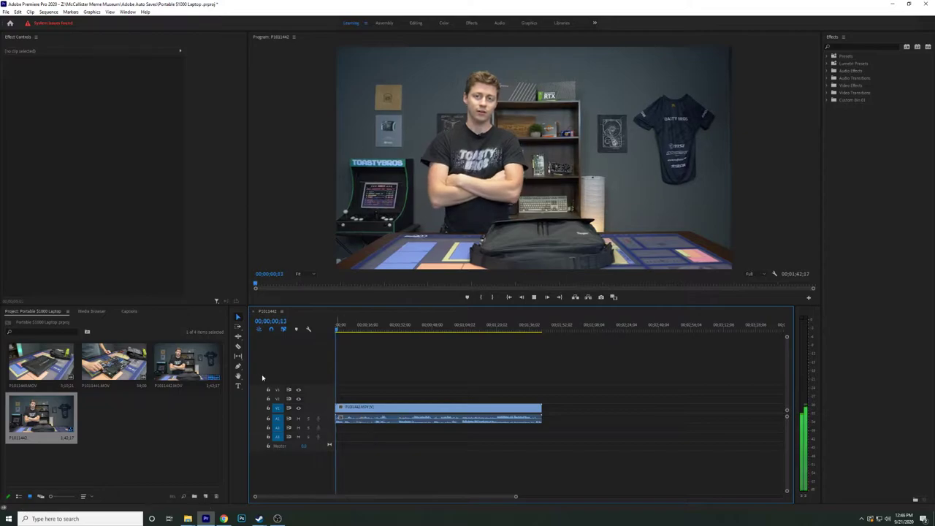
key("space")
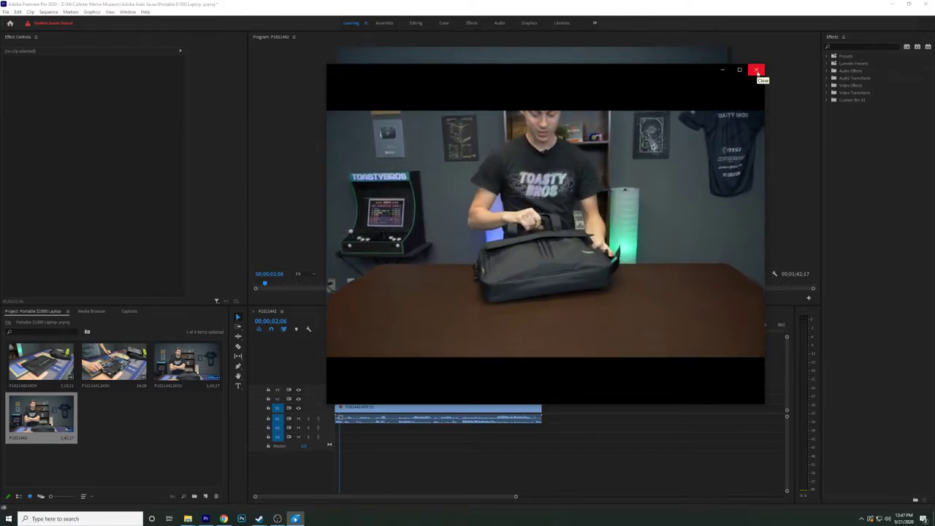
Bring up the $1,000 Dual Monitor Laptop Setup folder and open clip P1011442 in the media player to check it.
left_click(757, 71)
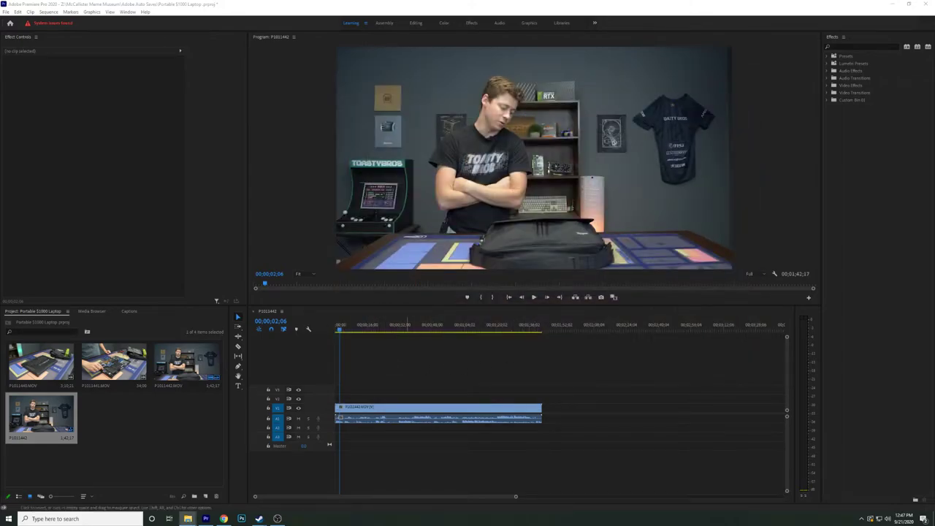
left_click_drag(9, 128, 478, 92)
left_click(439, 170)
double_click(437, 168)
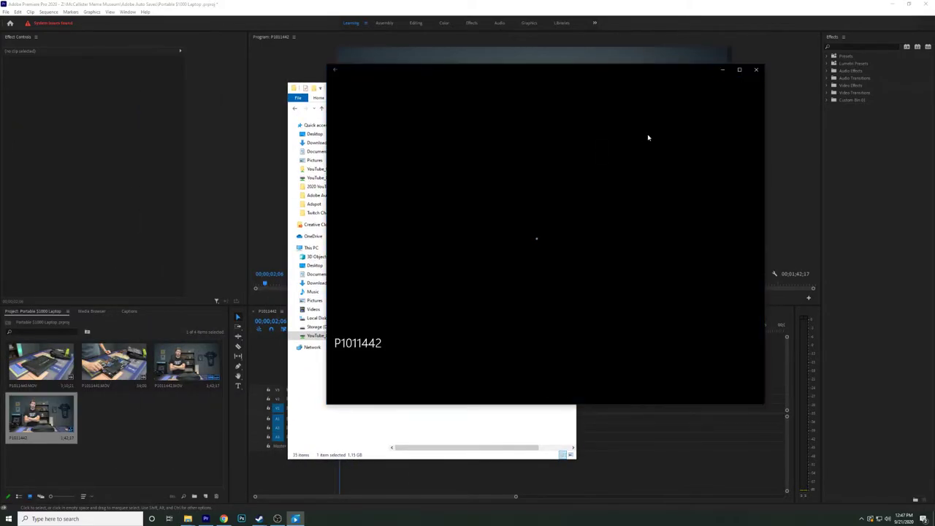
left_click(758, 68)
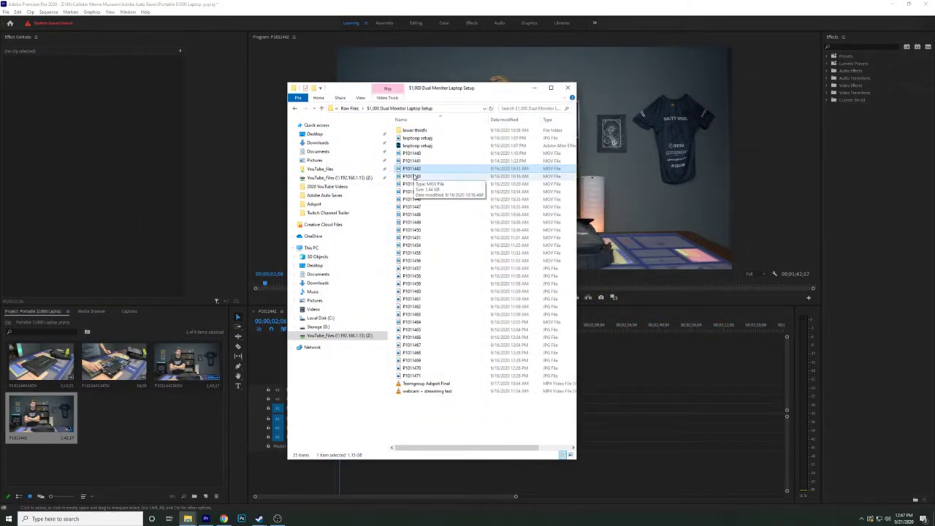
Preview clip P1011443 in the media player and import it into the Premiere Pro project.
double_click(413, 176)
left_click(755, 70)
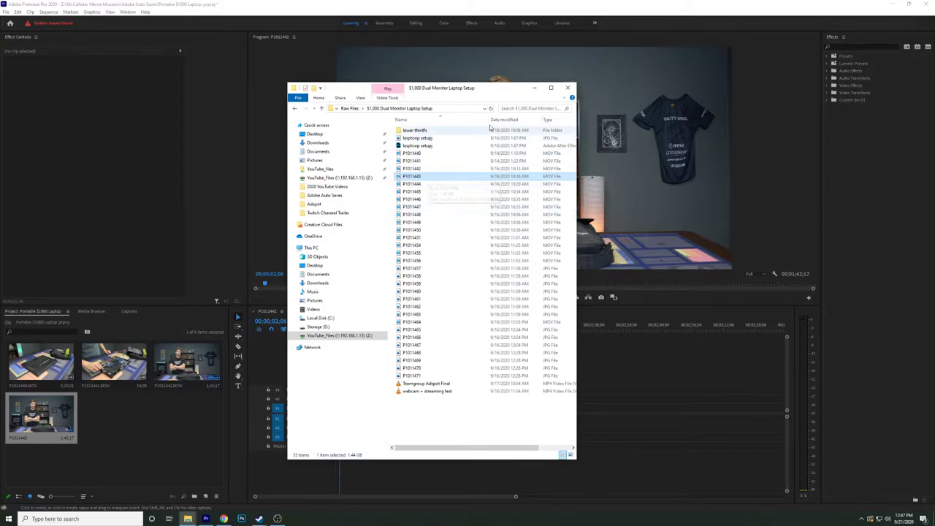
key("alt+Tab")
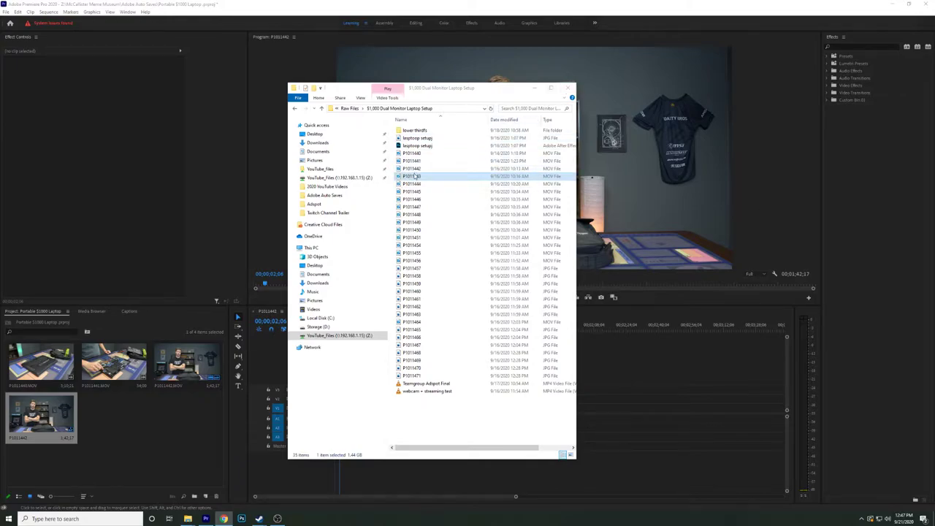
left_click_drag(414, 179, 149, 409)
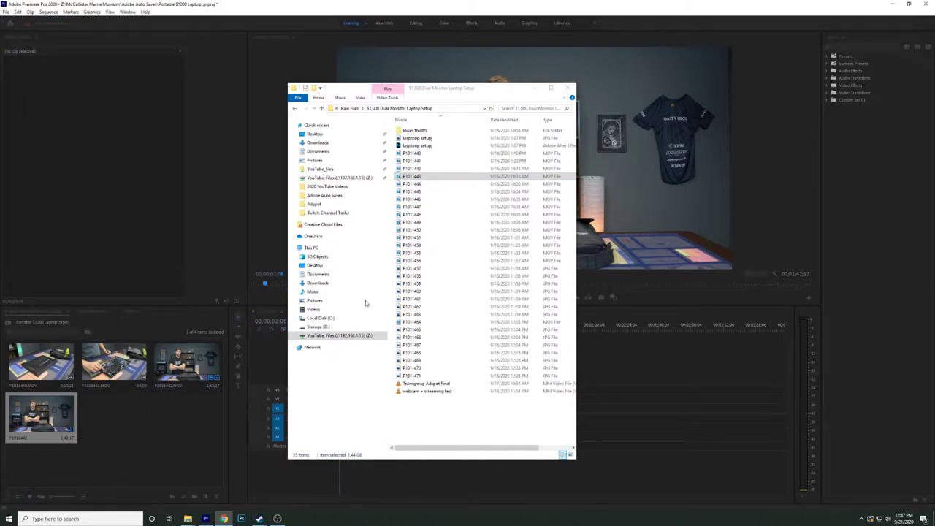
Preview clip P1011444 from the footage folder in the media player, with the folder window moved beside it.
double_click(415, 184)
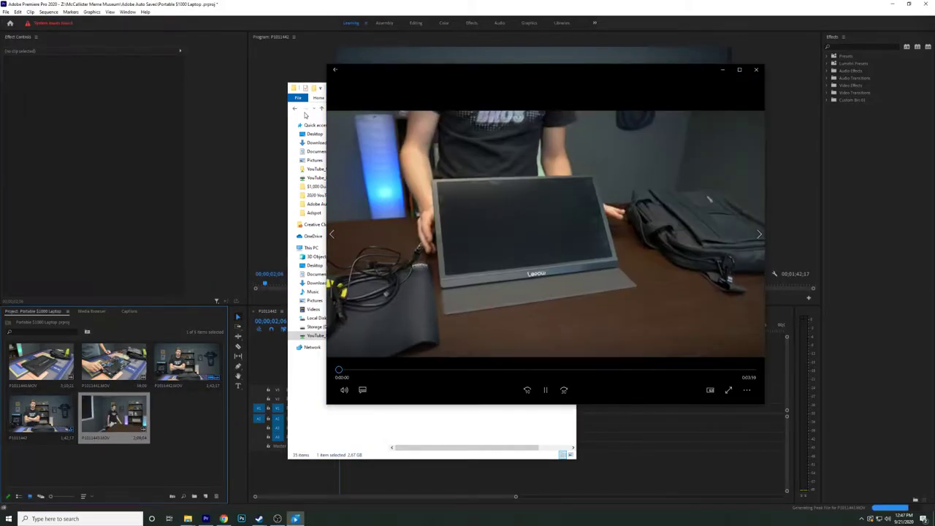
left_click(309, 115)
left_click_drag(464, 93, 210, 88)
mouse_move(389, 374)
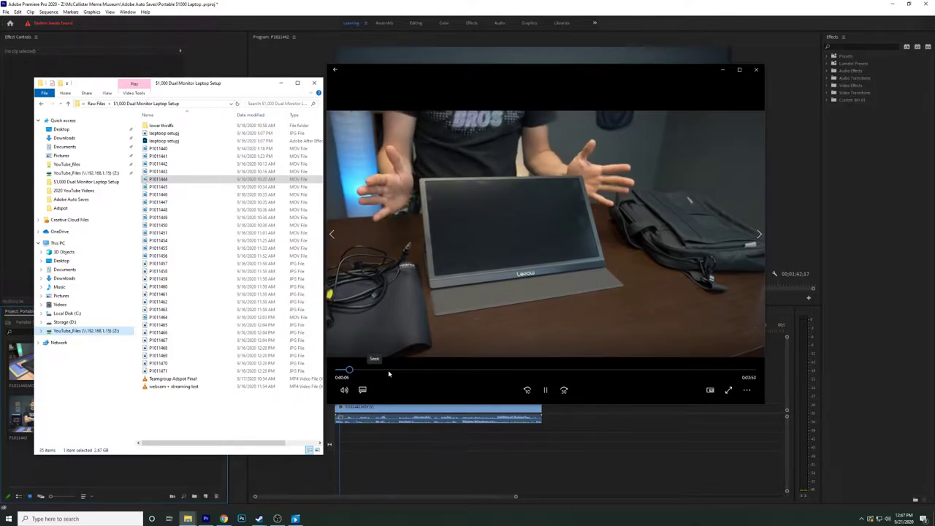
left_click(757, 70)
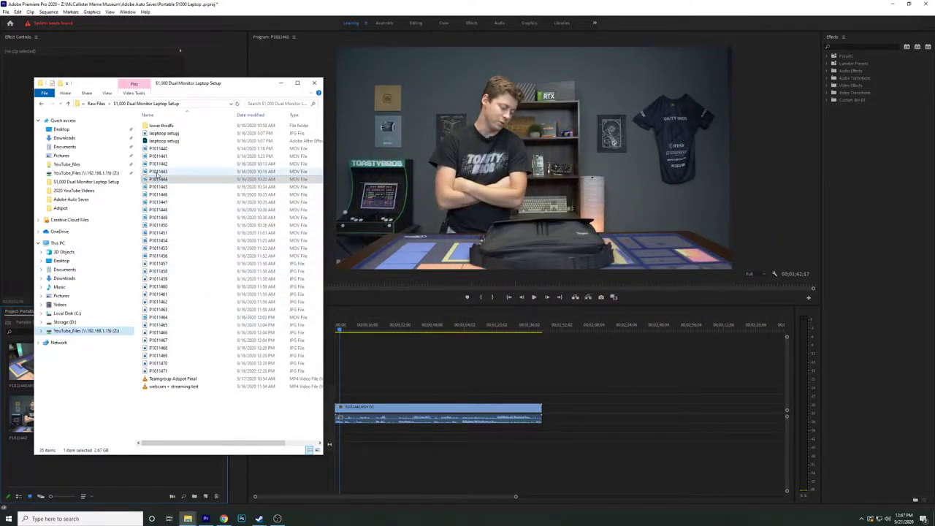
Append clip P1011443 to the timeline directly after P1011442 on the first video and audio tracks.
left_click_drag(190, 91, 0, 95)
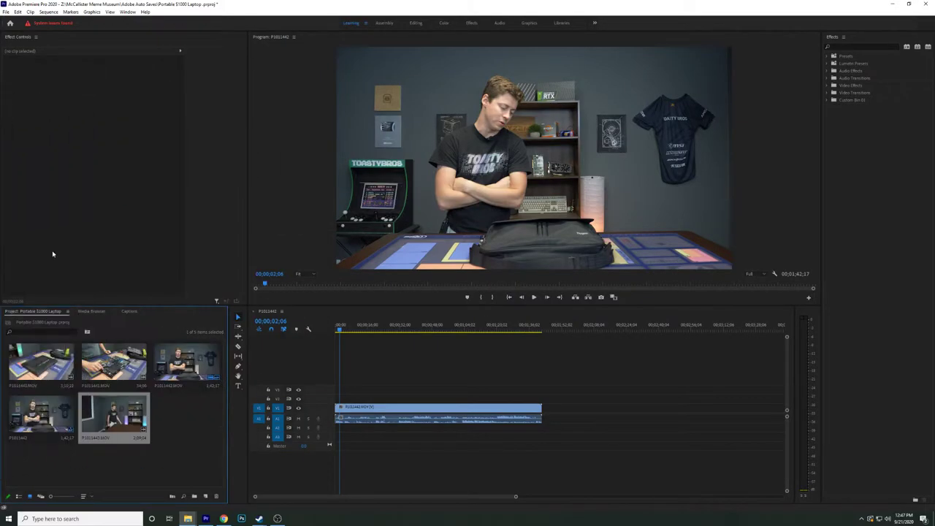
left_click_drag(114, 417, 578, 404)
scroll(590, 382, "down", 6)
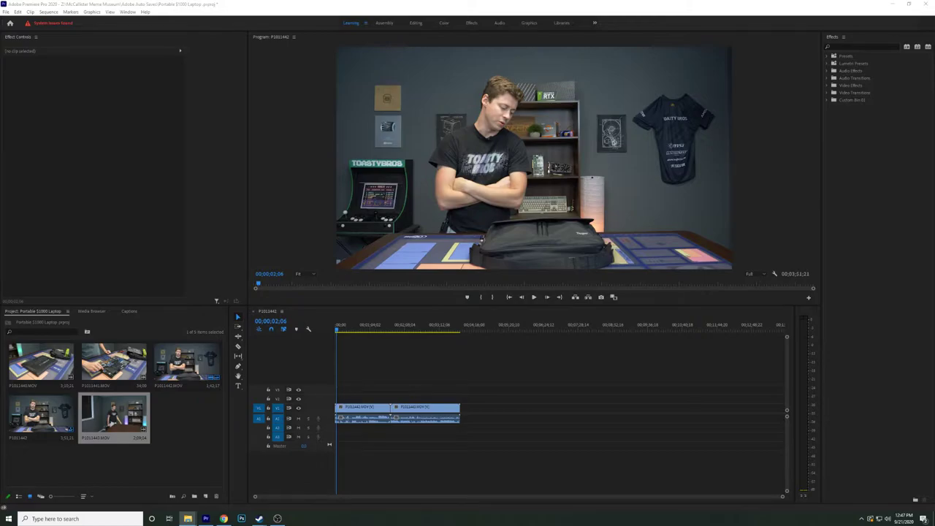
Import the short dual-monitor laptop clip without keeping it on the timeline, and append clip P1011444 directly after P1011443.
left_click_drag(249, 329, 480, 413)
key("Delete")
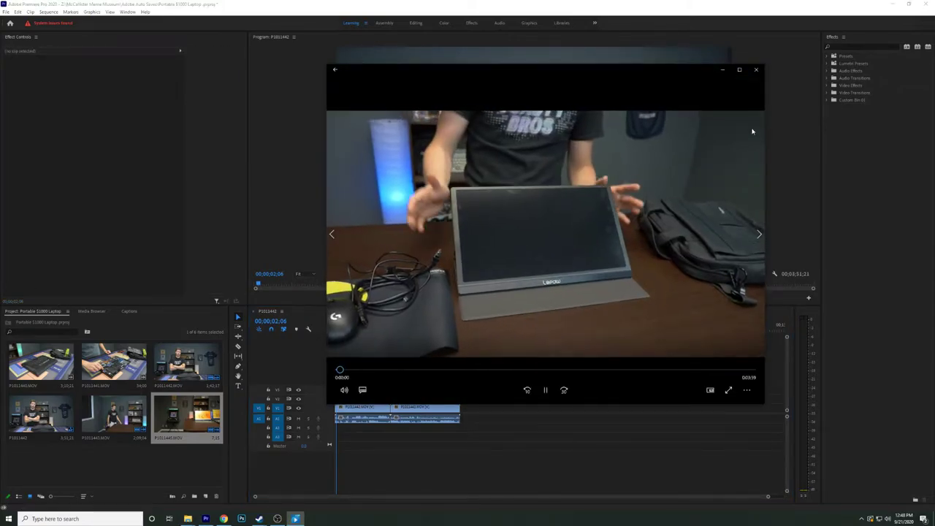
left_click(757, 69)
left_click_drag(281, 338, 461, 402)
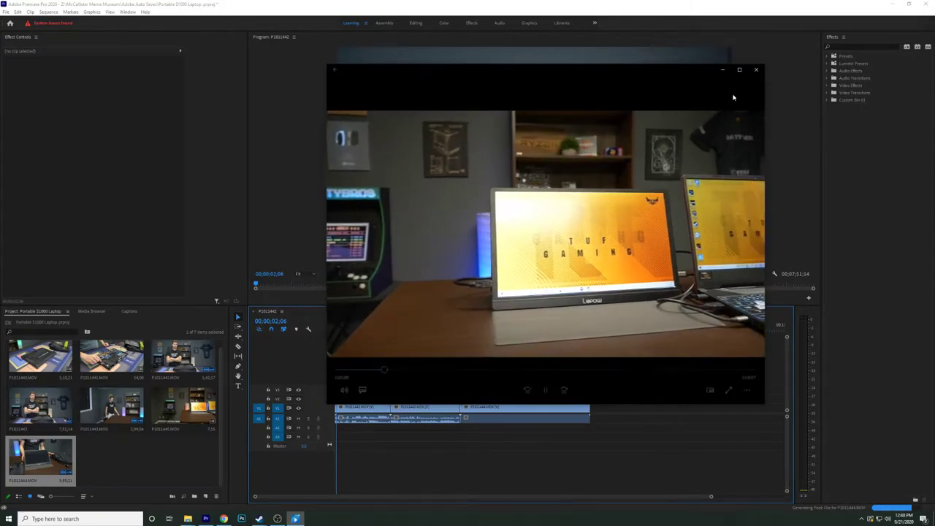
Review the short laptop and portable monitor clips in the media player, and scrub through the assembled timeline past its last clip.
left_click(756, 71)
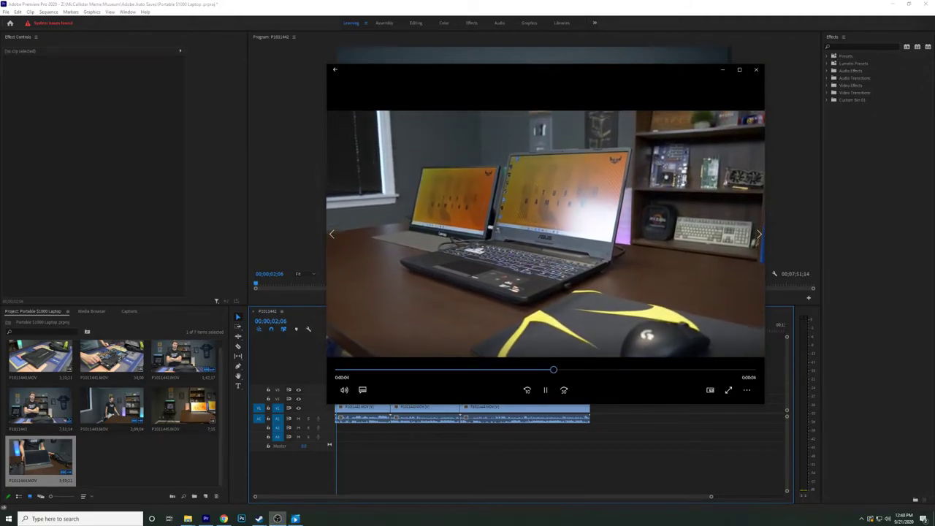
left_click(756, 71)
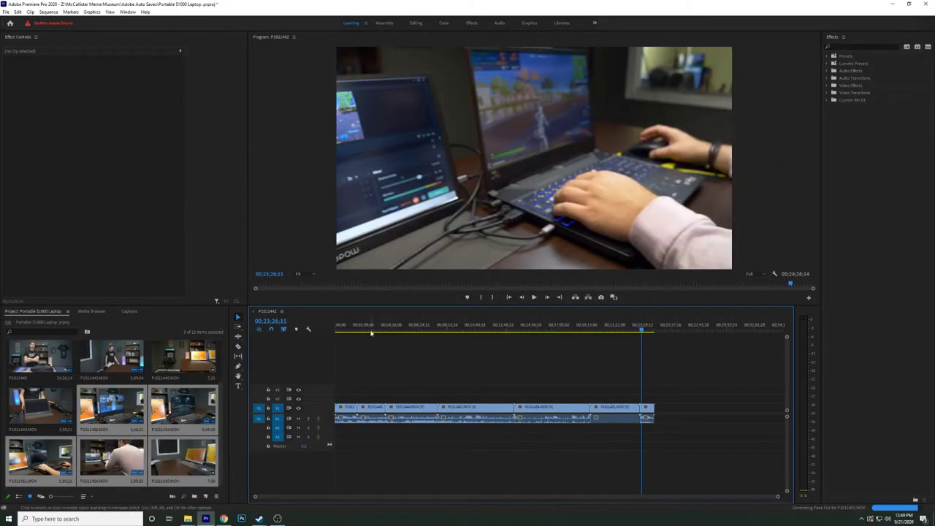
left_click_drag(371, 332, 436, 323)
left_click_drag(612, 336, 665, 334)
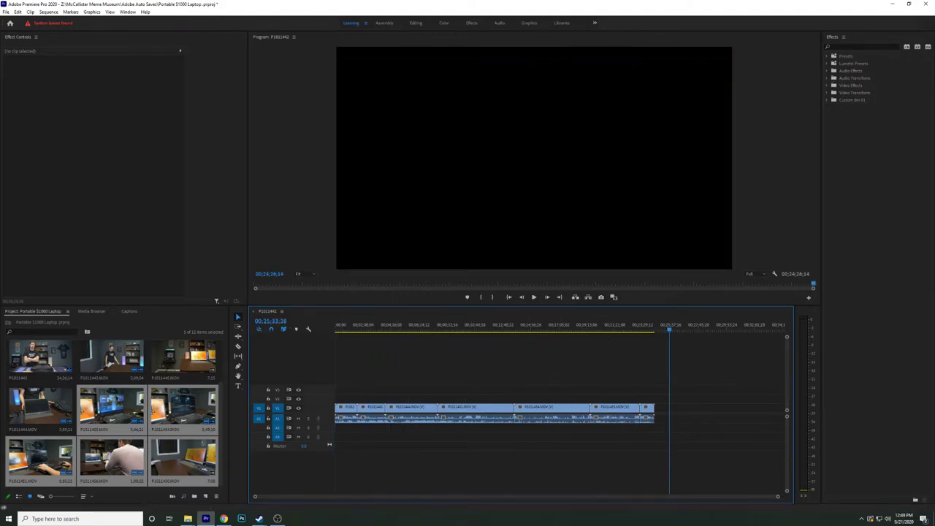
Add clip P1011464 from the footage folder to the end of the timeline and close the gap in front of it.
key("alt+Tab")
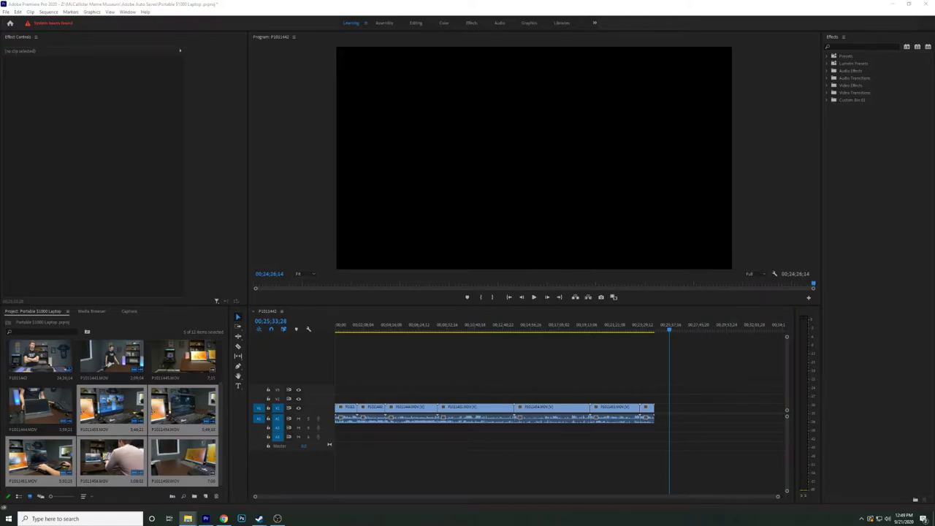
left_click_drag(246, 386, 665, 399)
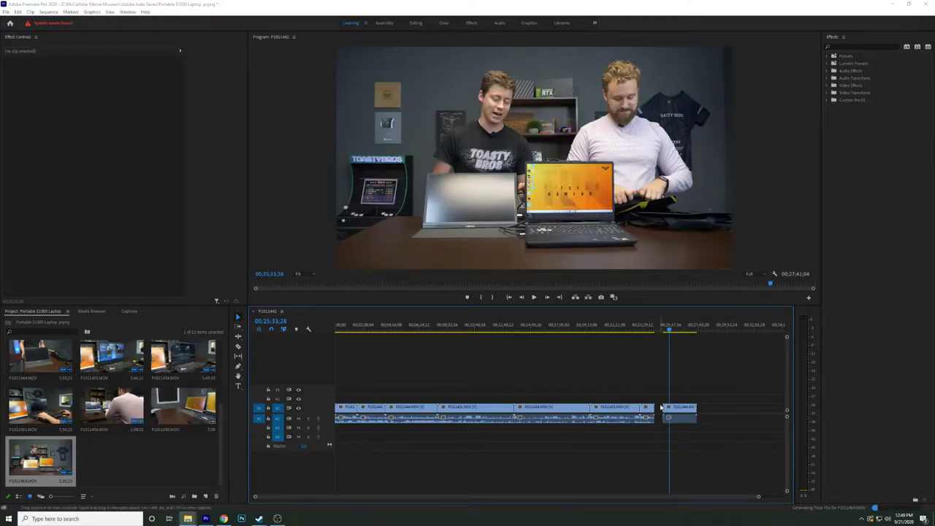
left_click(661, 408)
key("Delete")
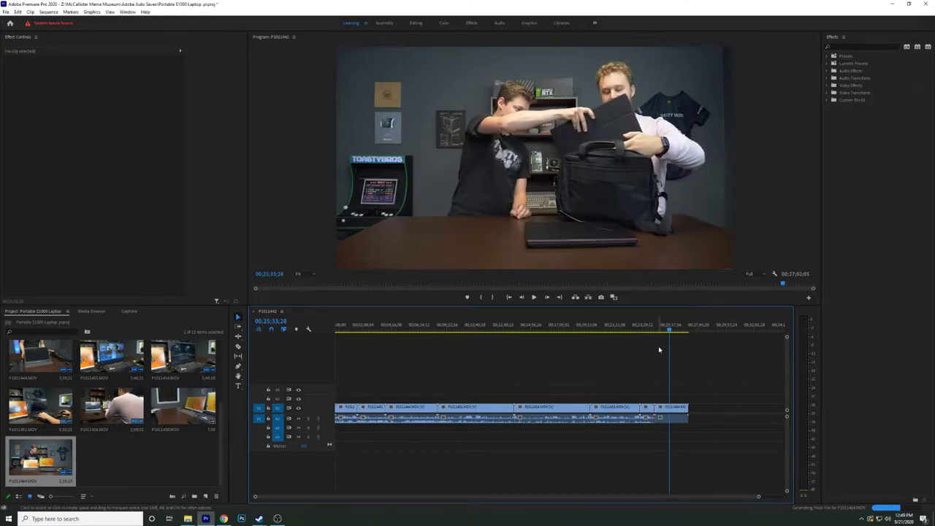
mouse_move(667, 329)
left_mouse_down()
mouse_move(685, 329)
mouse_move(669, 330)
left_mouse_up()
Import the Teamgroup Adspot Final and webcam + streaming videos into the project, and remove the test placement from the end of the timeline.
key("alt+Tab")
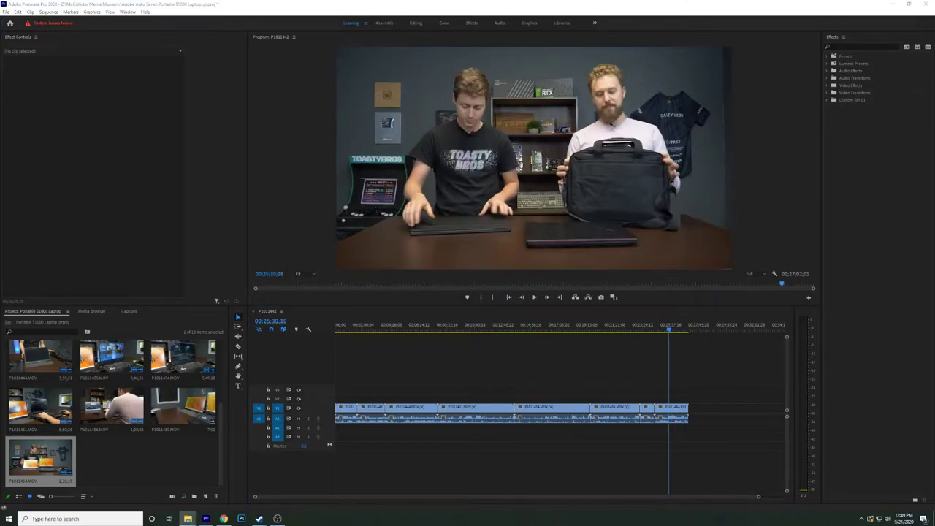
left_click_drag(0, 399, 699, 407)
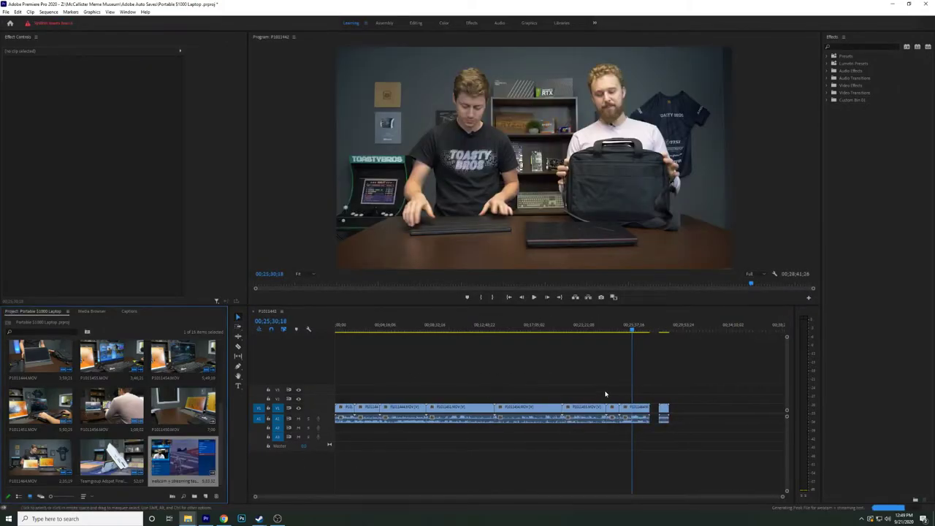
left_click_drag(709, 386, 671, 415)
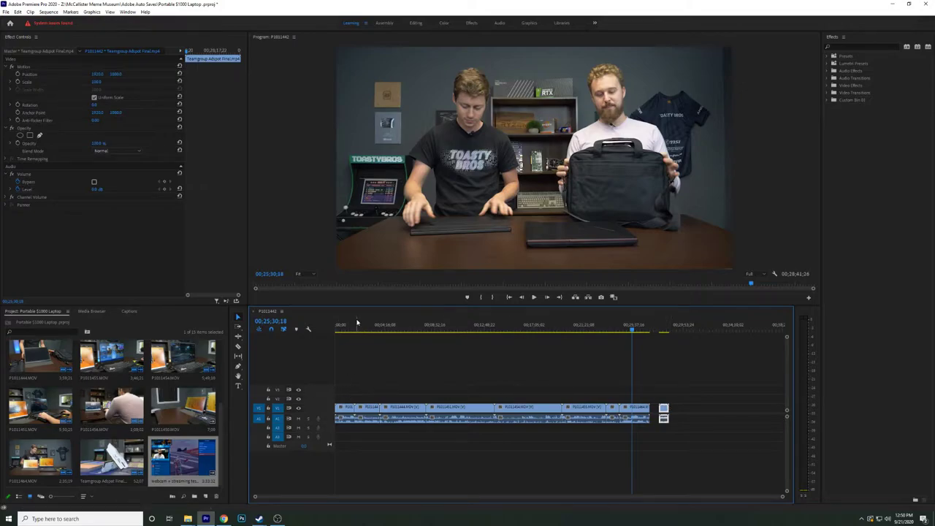
left_click_drag(349, 344, 358, 346)
left_click(657, 409)
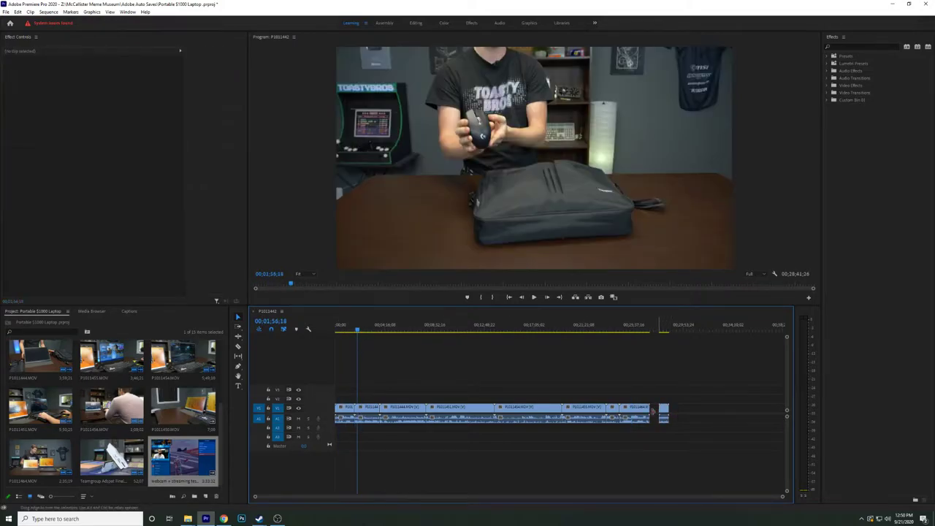
key("Delete")
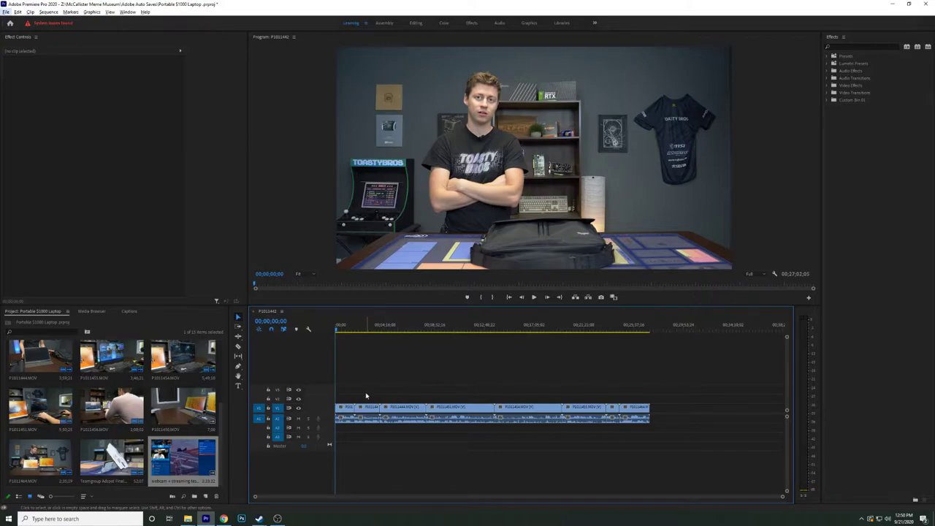
Ripple-trim the start of clip P1011442 up to just before the two hosts' greeting, so the sequence opens there.
scroll(366, 396, "up", 6)
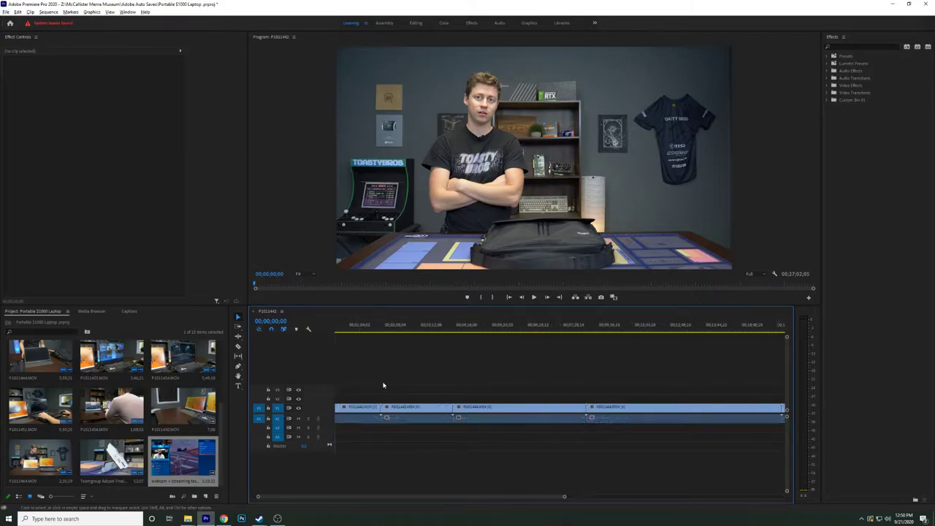
scroll(388, 387, "up", 3)
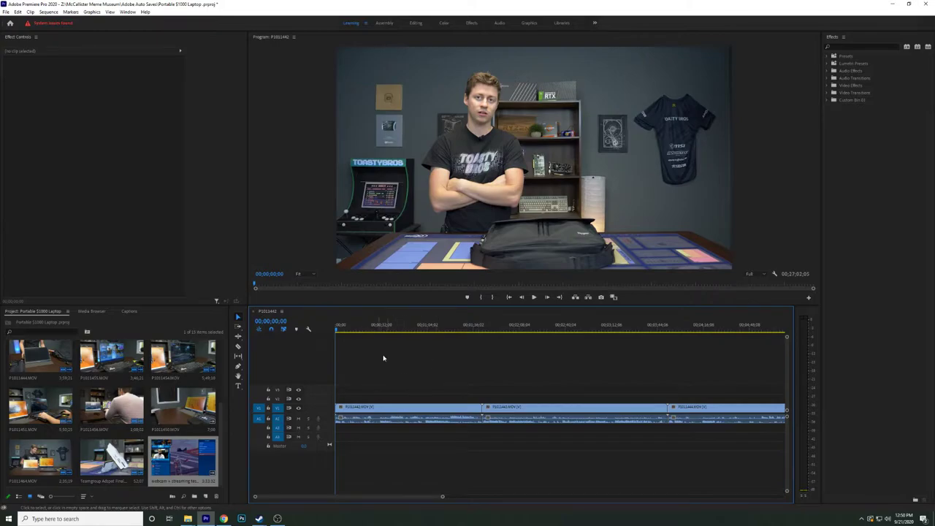
left_click(374, 331)
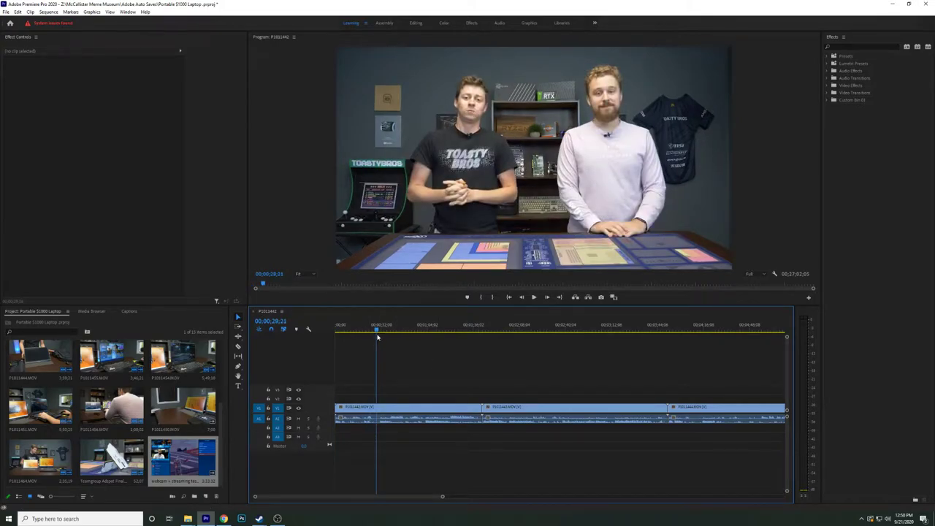
scroll(357, 451, "up", 6)
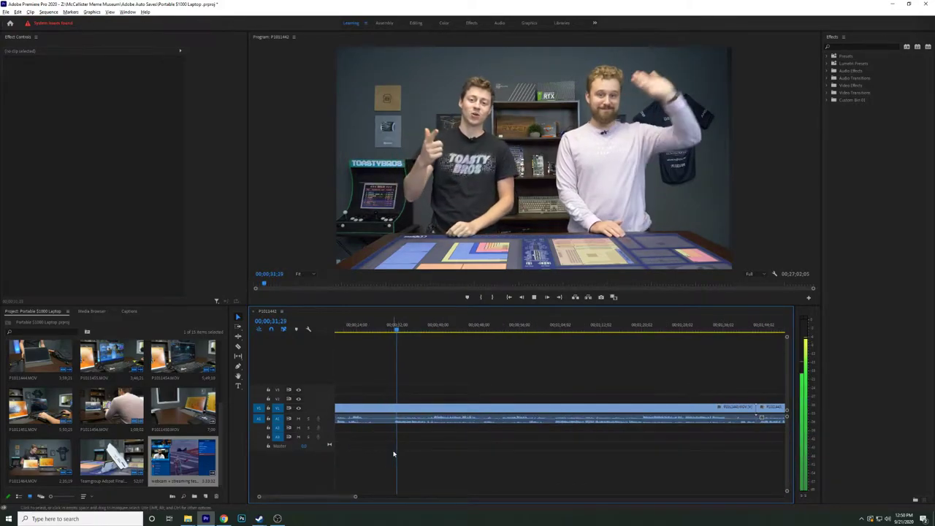
left_click_drag(403, 336, 392, 331)
key("q")
left_click(348, 413)
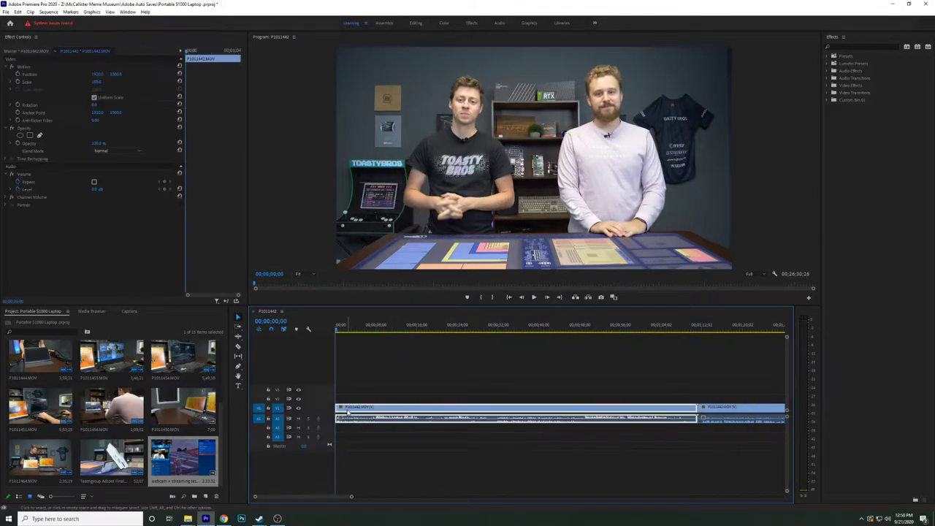
Play the trimmed intro and cut clip P1011442 at 00;00;17;13, where the bag is held on the table.
key("space")
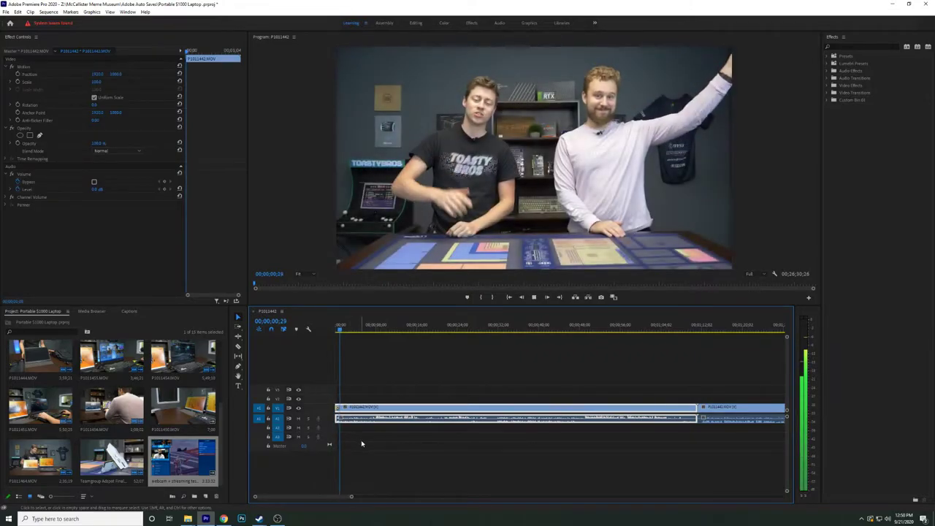
left_click(408, 442)
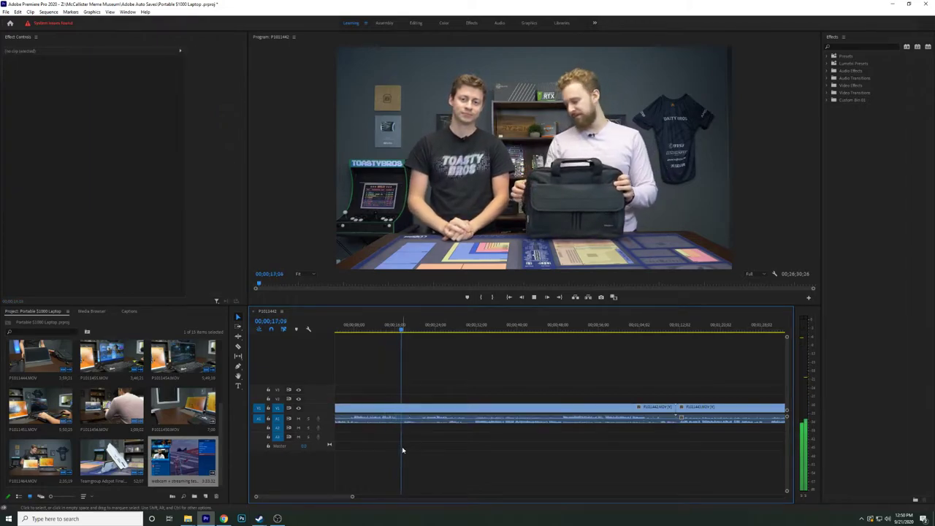
key("space")
key("c")
left_click(404, 409)
key("v")
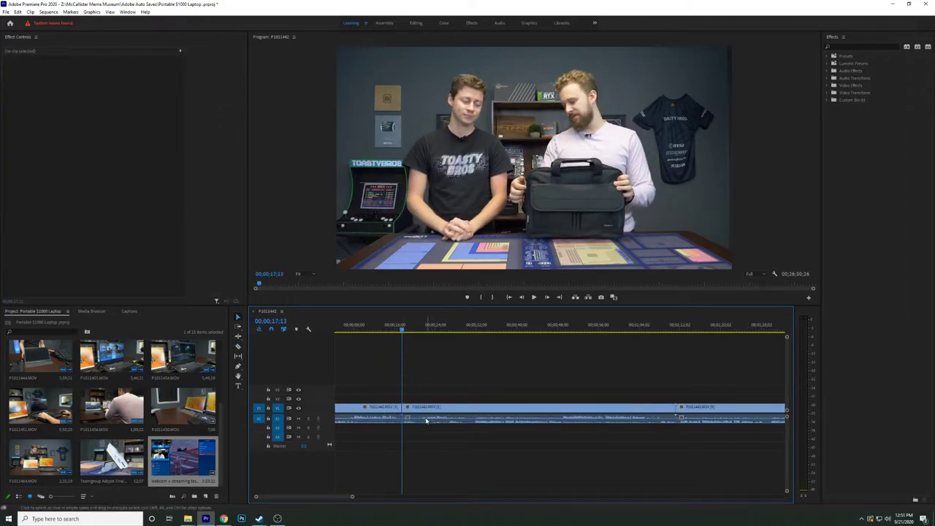
Cut clip P1011442 again at 00;00;17;02 and delete the short piece between the two cuts.
left_click(394, 329)
key("space")
key("space")
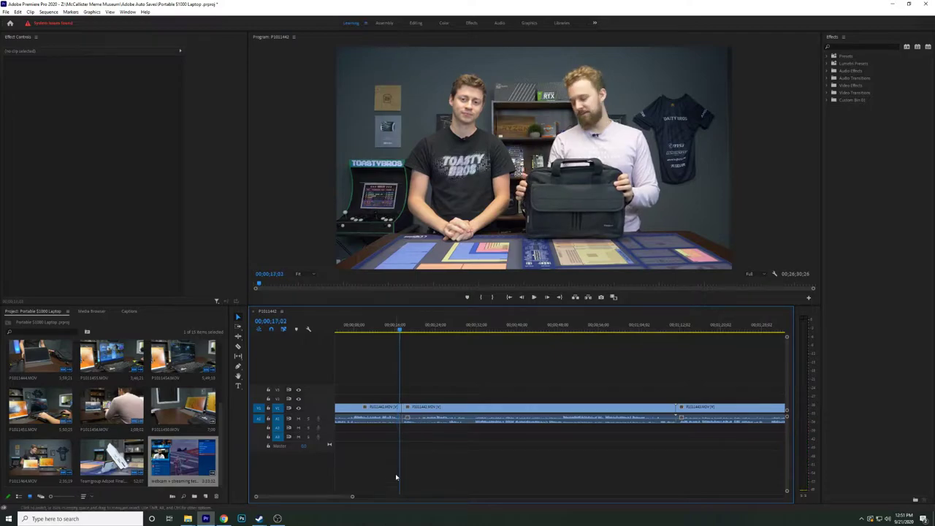
left_click(401, 408)
key("v")
scroll(407, 444, "down", 1)
scroll(397, 440, "up", 3)
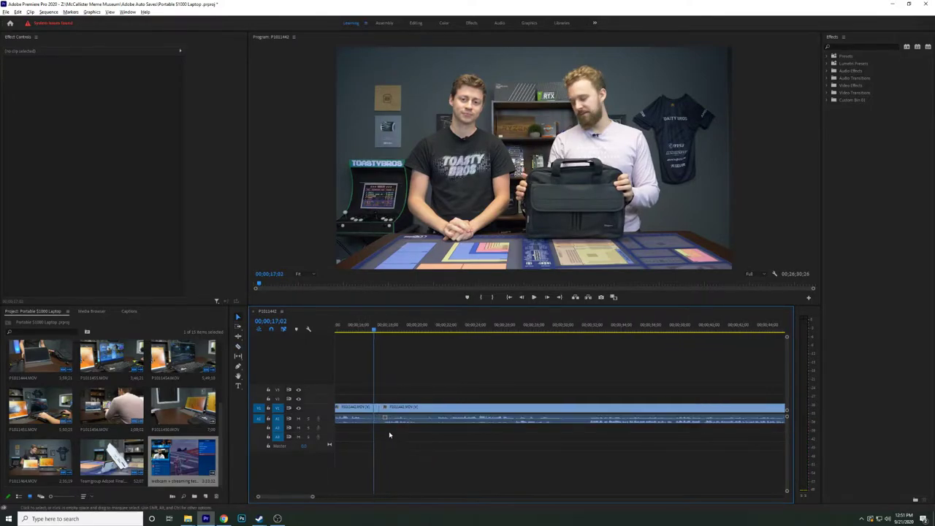
left_click(377, 410)
key("Delete")
Move every clip after the intro segment several minutes down the timeline to open space for the sponsor spot.
key("minus")
key("minus")
key("minus")
key("minus")
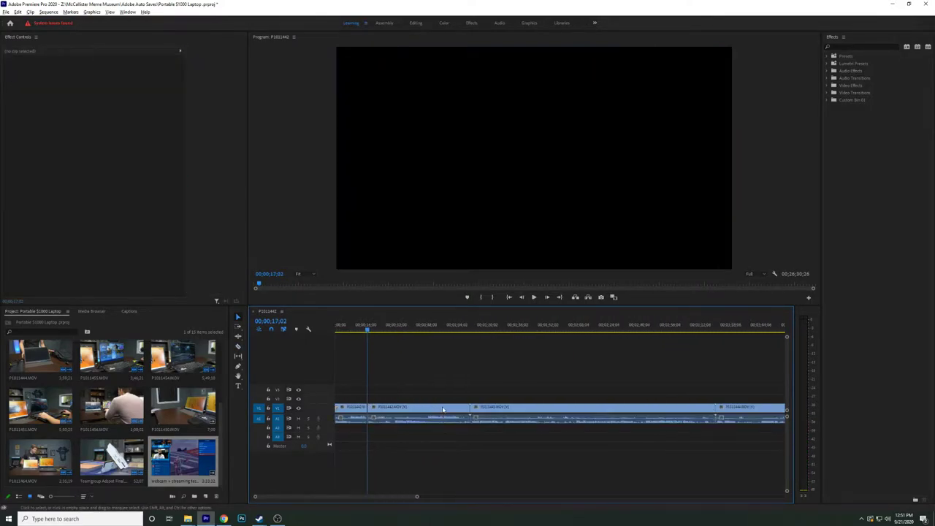
key("minus")
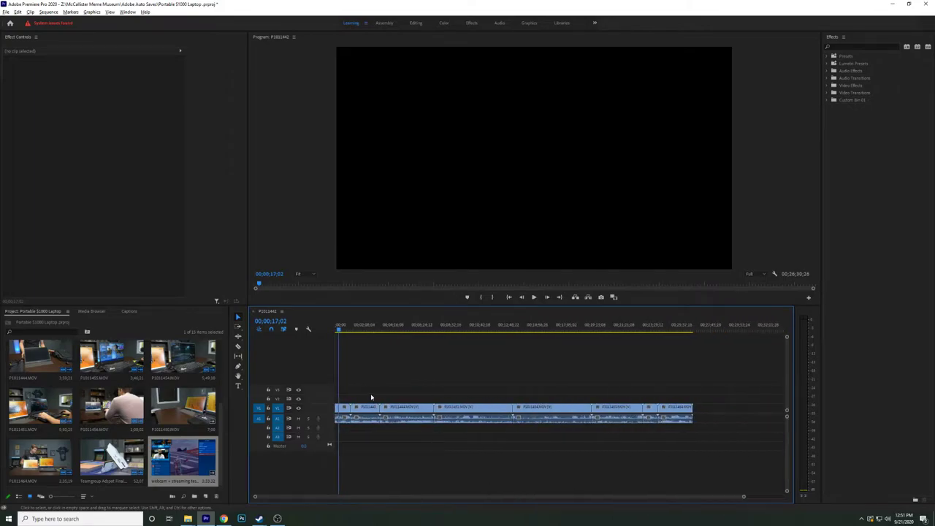
key("ctrl+z")
key("ctrl+shift+z")
key("ctrl+z")
key("ctrl+shift+z")
left_click_drag(346, 404, 712, 411)
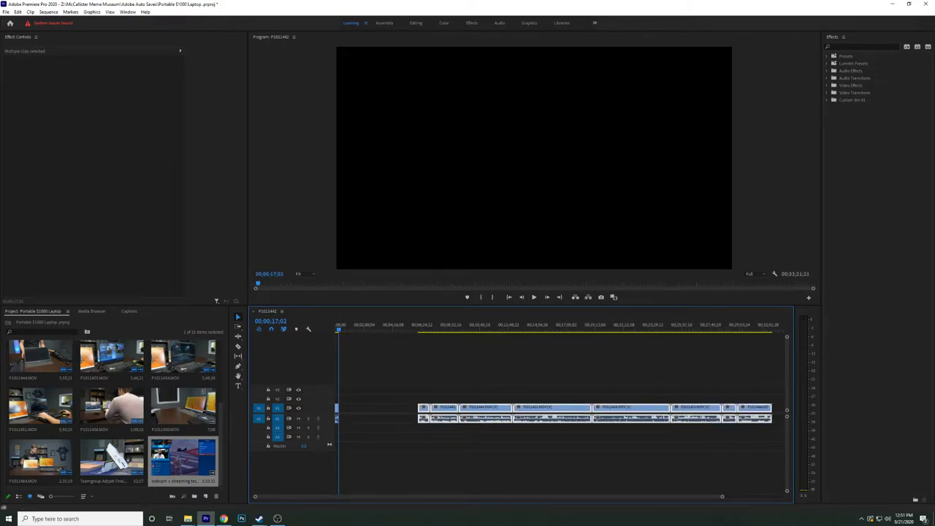
Place the Teamgroup Adspot Final video on the first video and audio tracks in the space after the intro segment.
left_click_drag(111, 459, 347, 428)
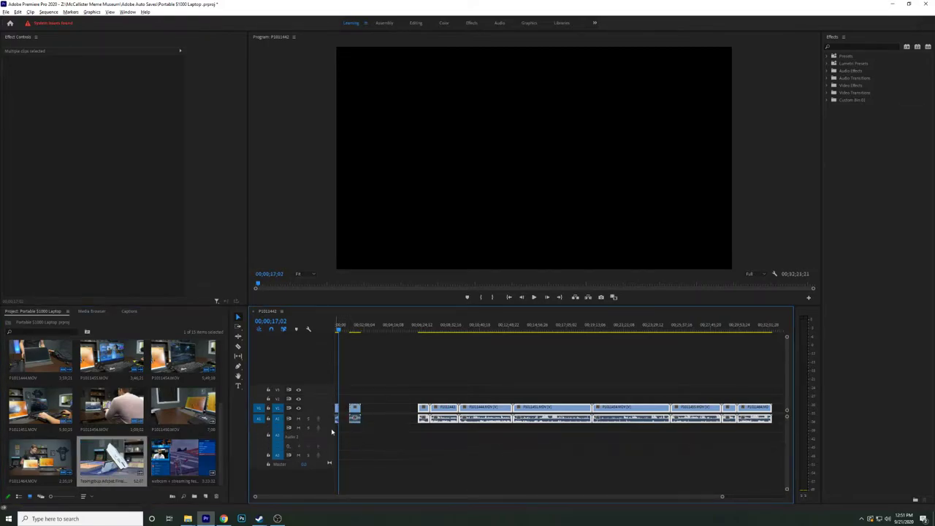
scroll(347, 429, "up", 4)
scroll(348, 414, "up", 2)
left_click(356, 412)
scroll(600, 405, "down", 5)
scroll(712, 415, "down", 1)
left_click(765, 415)
scroll(665, 413, "up", 9)
scroll(361, 380, "up", 2)
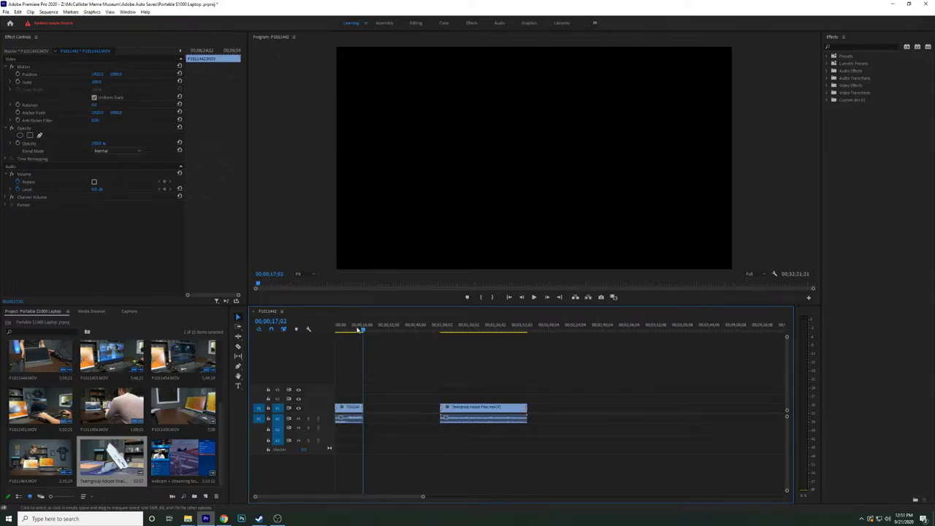
Play the opening of the intro segment and the beginning of the Teamgroup ad spot to check them.
left_click_drag(358, 329, 264, 329)
key("space")
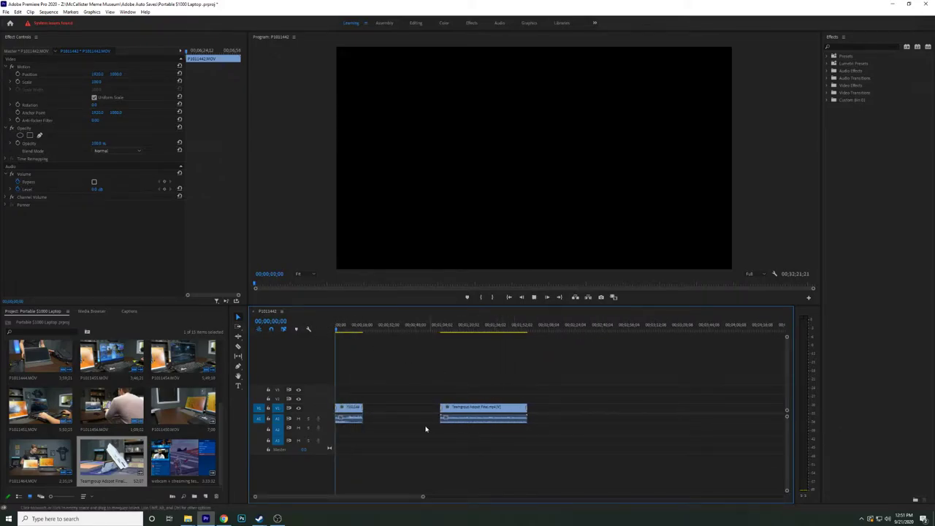
key("space")
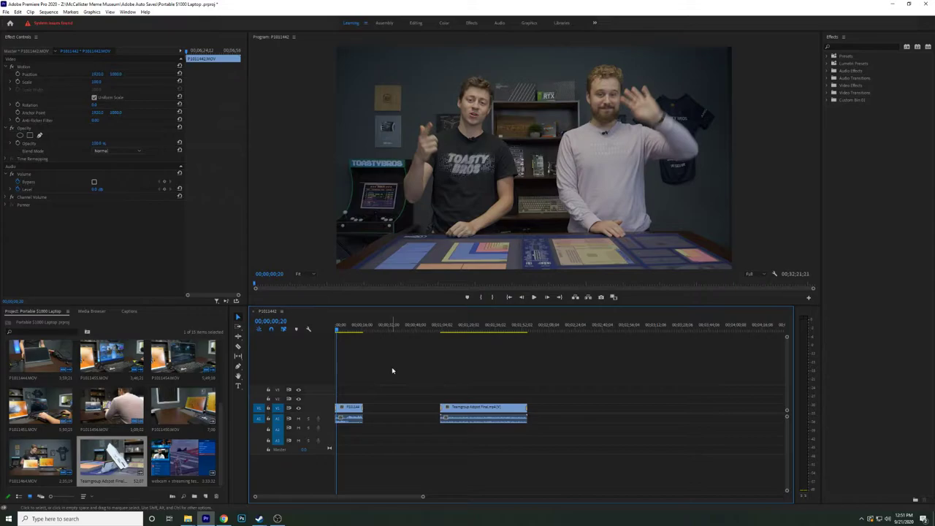
scroll(387, 391, "down", 1)
scroll(407, 388, "up", 1)
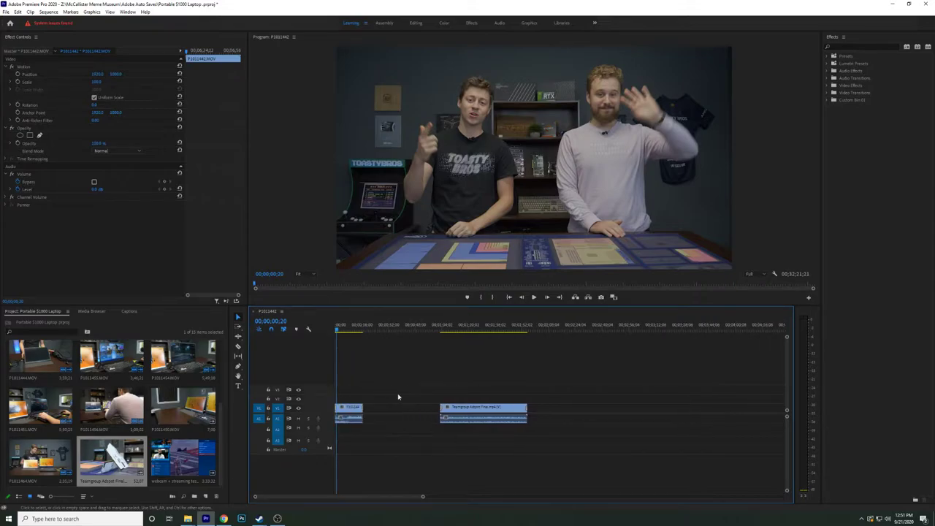
left_click(444, 331)
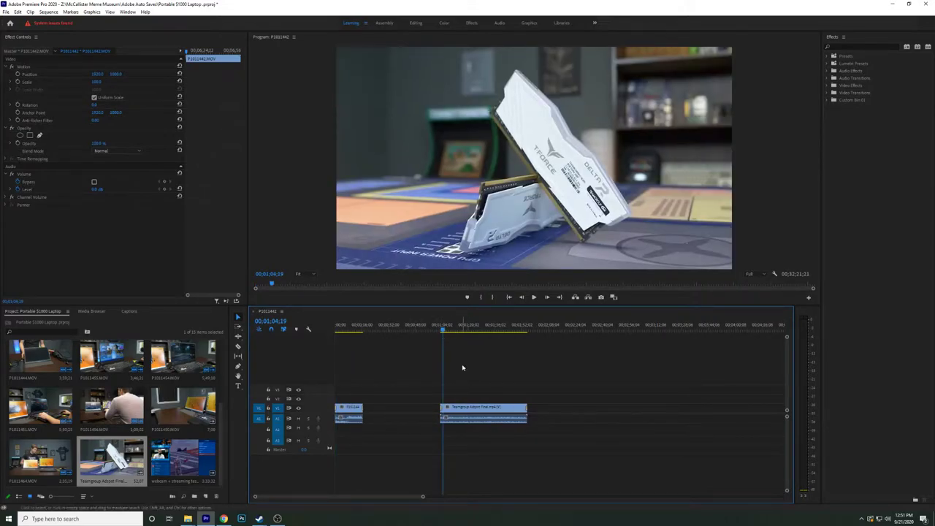
key("space")
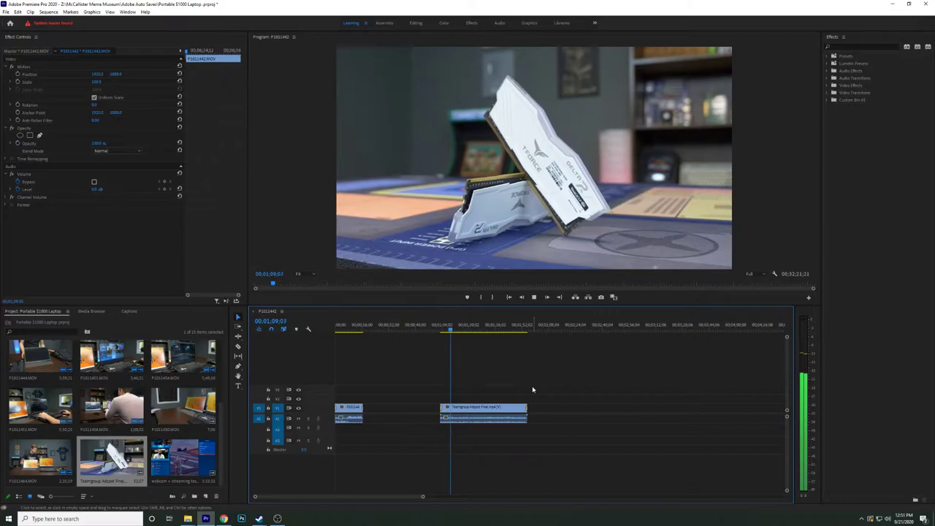
key("space")
Close the gaps on both sides of the Teamgroup ad spot and place the playhead in the P1011442 segment that follows it.
left_click(552, 409)
key("Delete")
left_click(404, 411)
key("Delete")
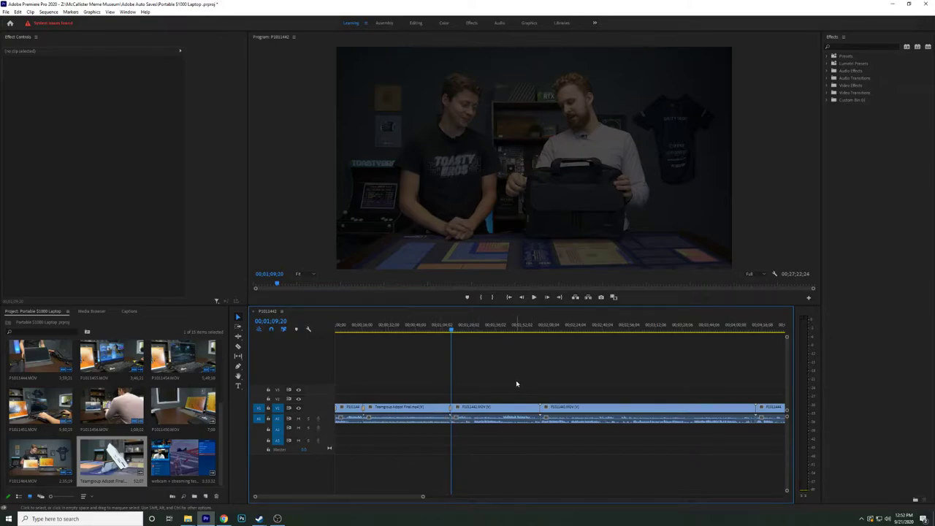
left_click(494, 326)
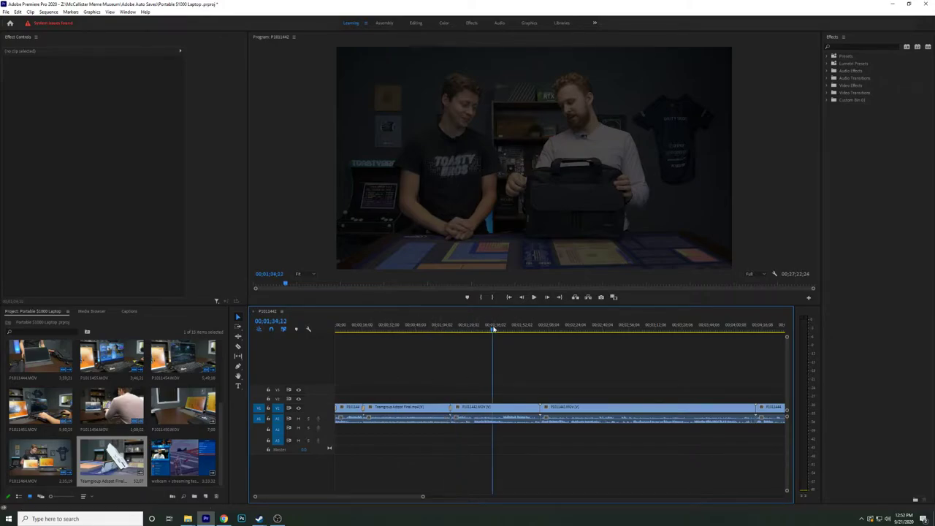
Try ripple-trimming the P1011442 segment after the ad spot before and after the playhead, undoing each trim.
key("q")
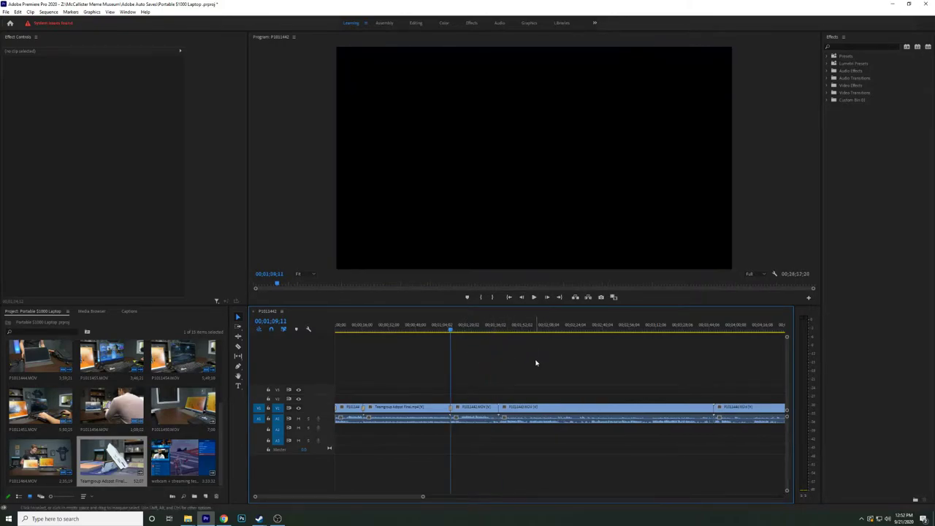
key("ctrl+z")
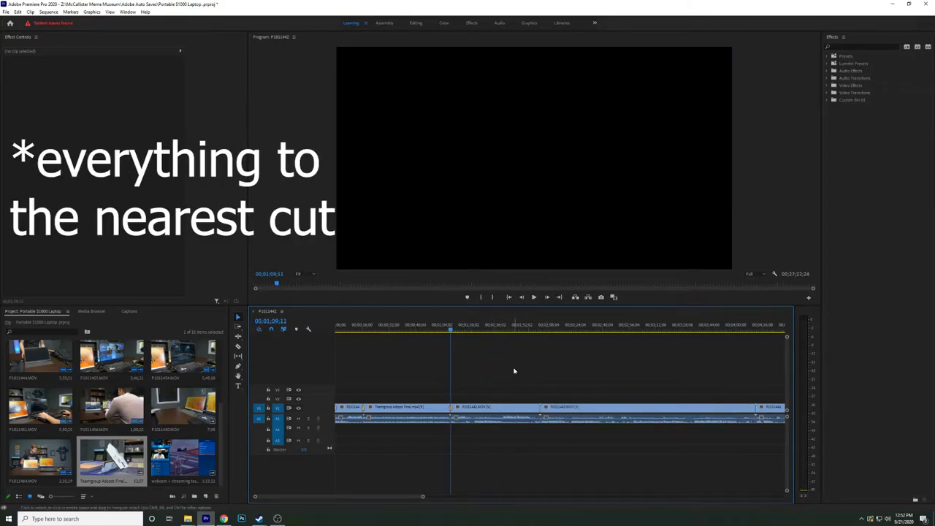
left_click(469, 328)
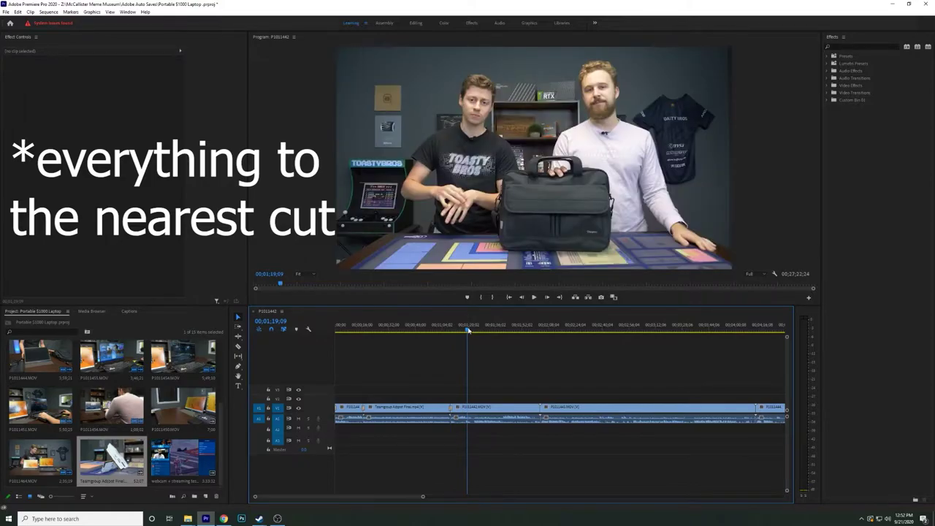
key("w")
key("ctrl+z")
Check the speed and duration settings of the P1011442 segment after the ad spot without changing them, and save the project.
left_click(501, 413)
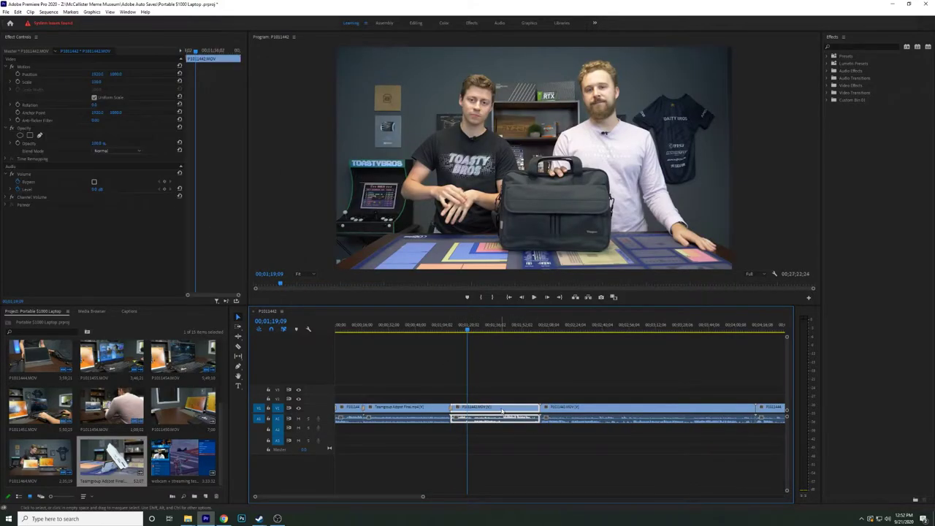
key("ctrl+r")
left_click(512, 203)
left_click(473, 353)
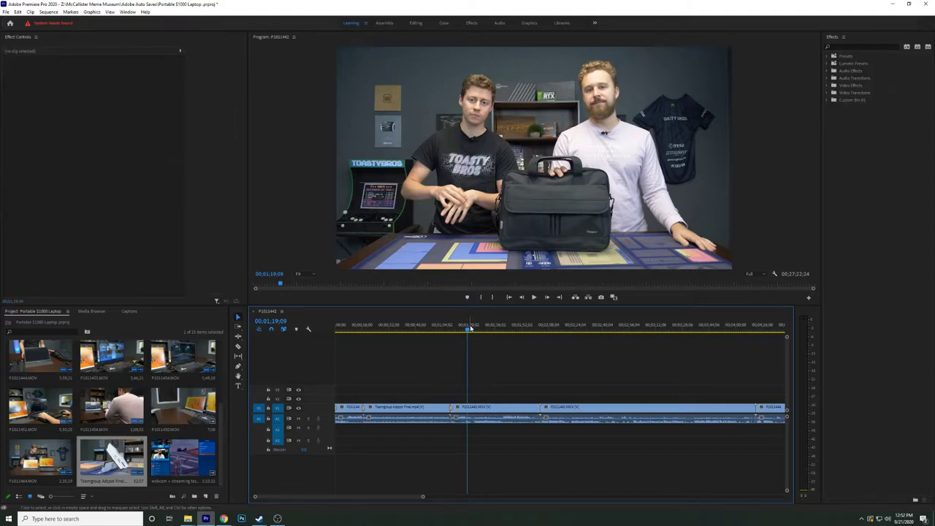
key("ctrl+s")
Try deleting the P1011442 segment after the ad spot, and undo the deletion.
left_click(491, 404)
key("Delete")
key("ctrl+z")
Try the Rate Stretch tool at the end of the P1011442 segment and play a few seconds of the segment.
key("b")
left_click(538, 412)
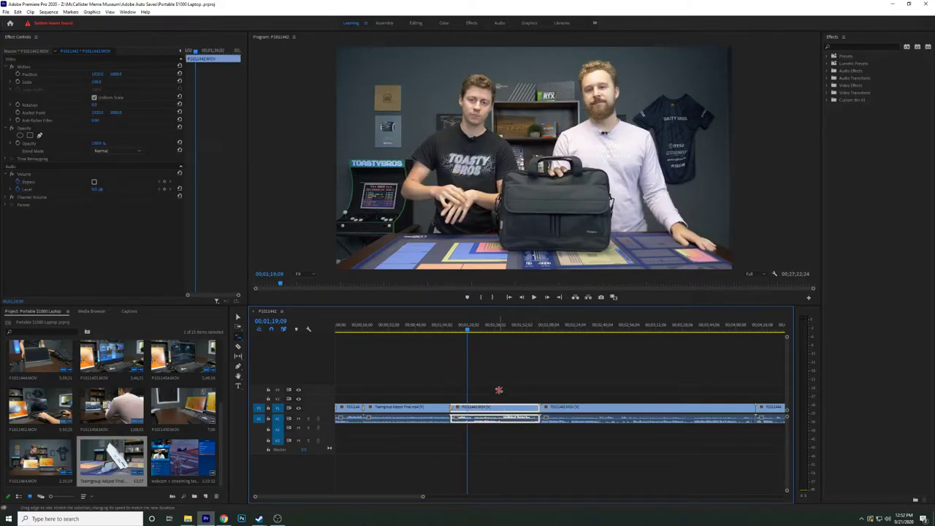
key("space")
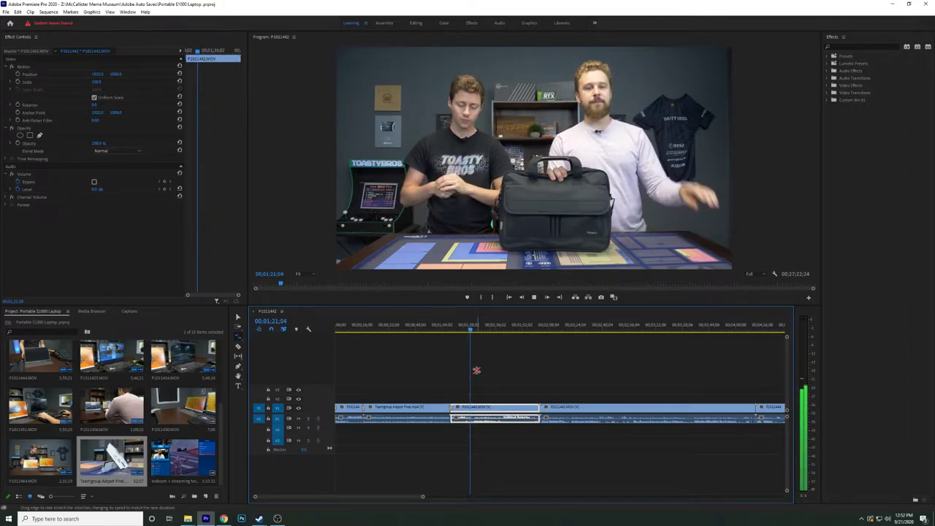
key("space")
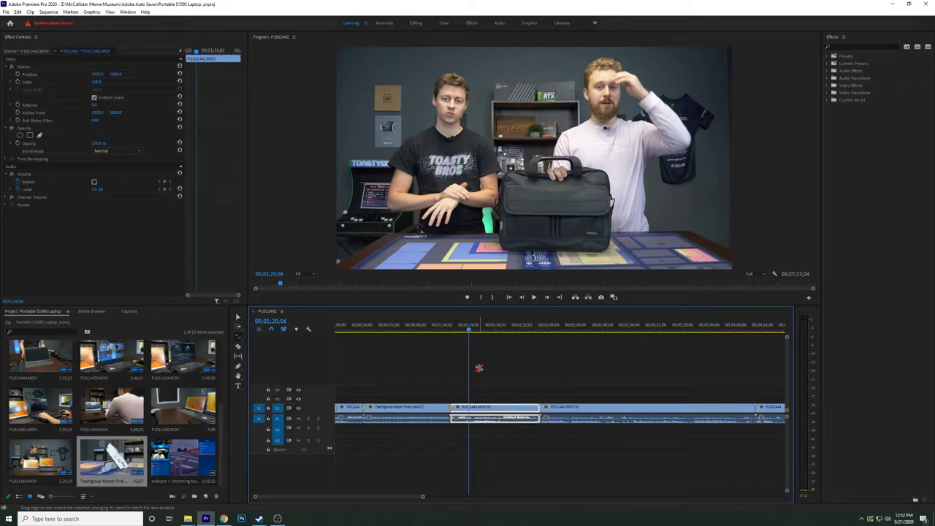
scroll(471, 388, "up", 8)
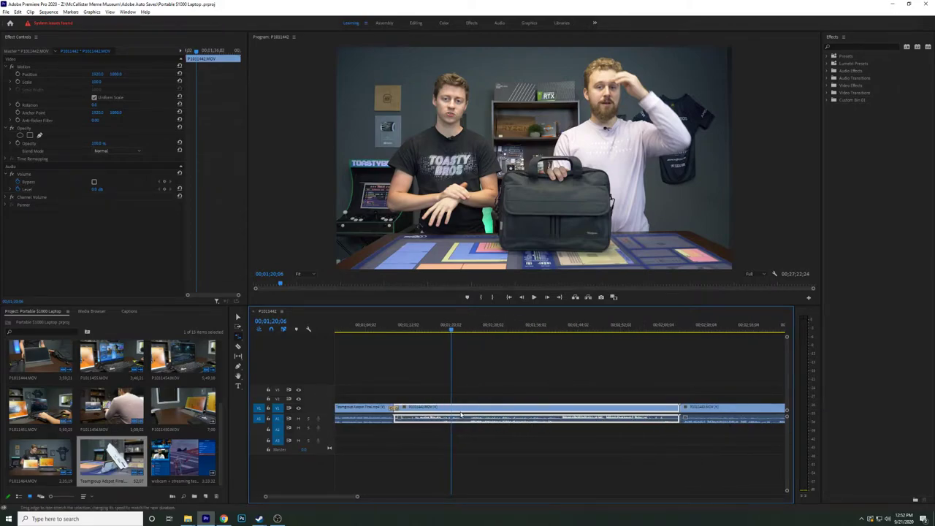
key("minus")
key("minus")
key("minus")
key("minus")
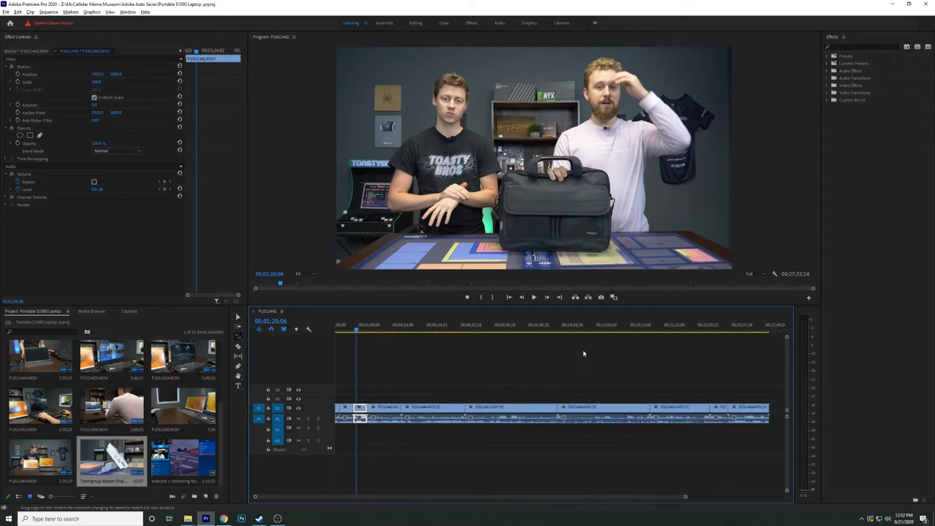
key("equal")
key("equal")
key("equal")
key("equal")
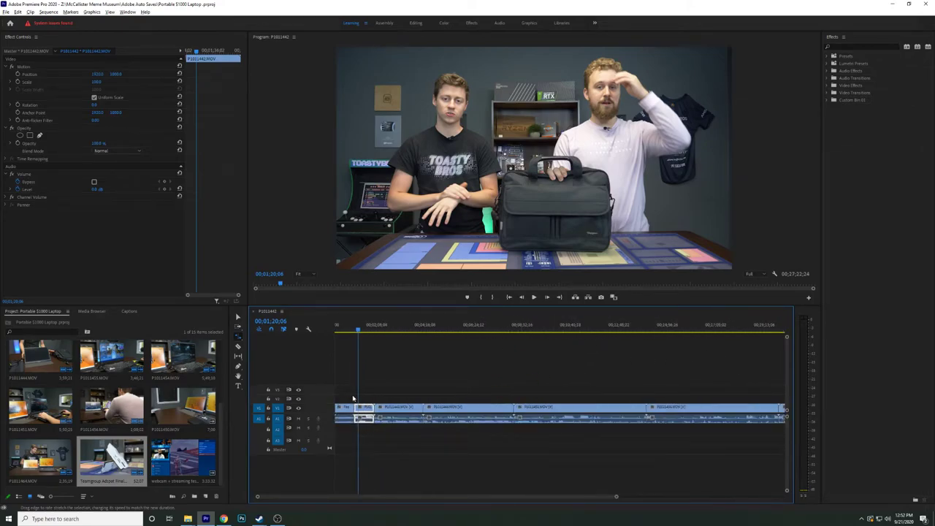
key("equal")
key("equal")
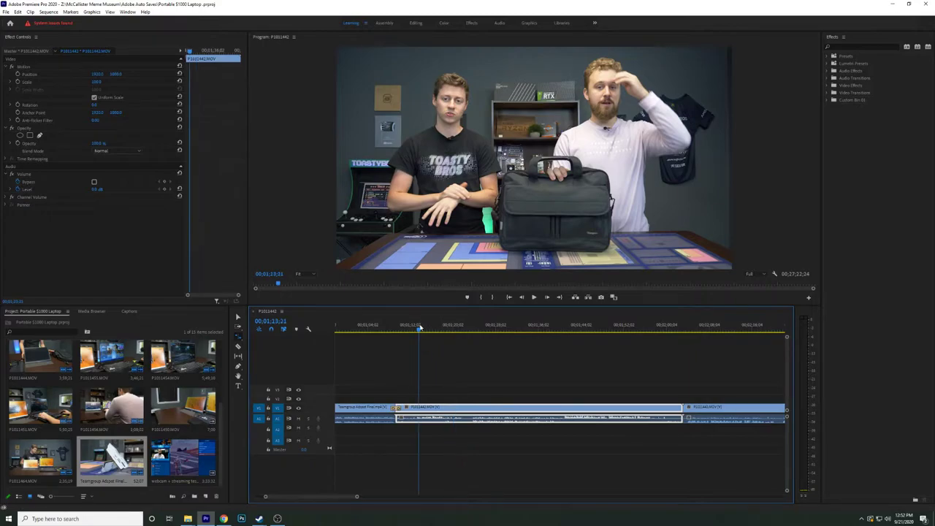
Return to the Selection tool and ripple-trim the beginning of the P1011442 segment after the ad spot up to about 00;01;23;17.
left_click(417, 326)
key("r")
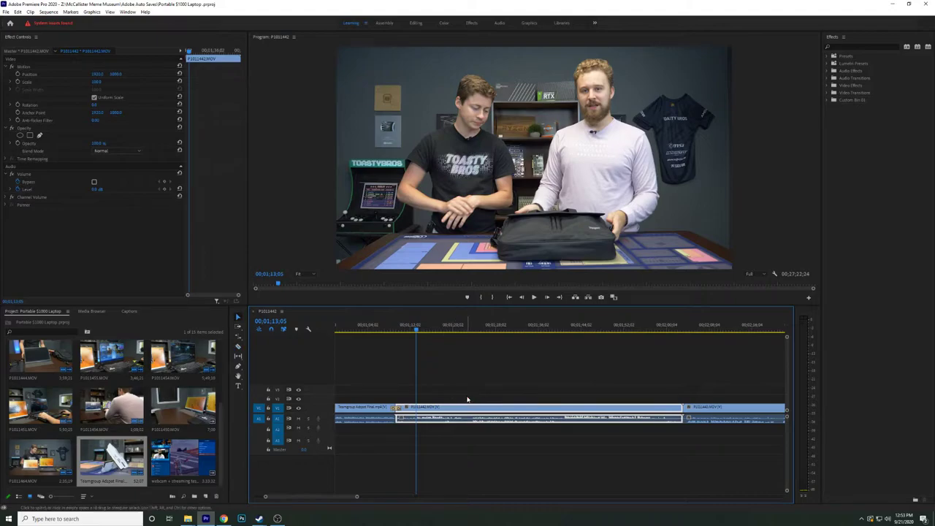
key("v")
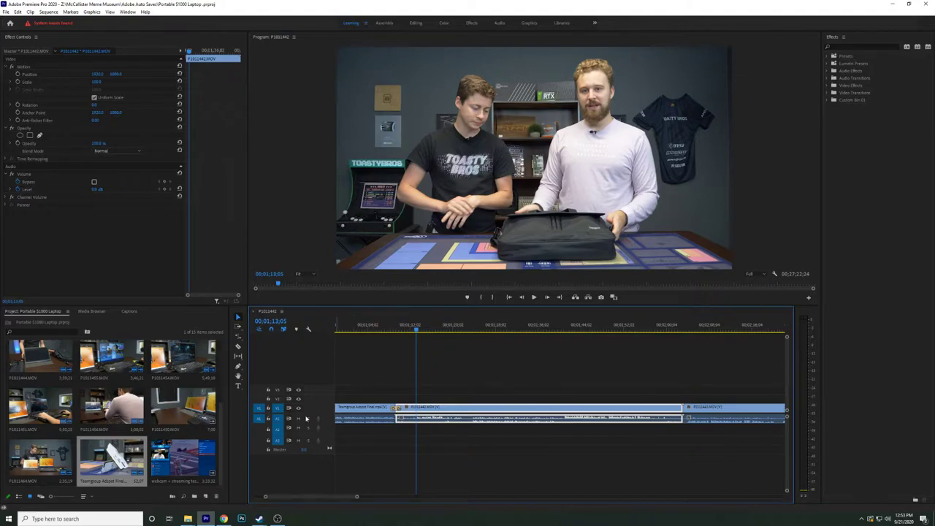
left_click(407, 329)
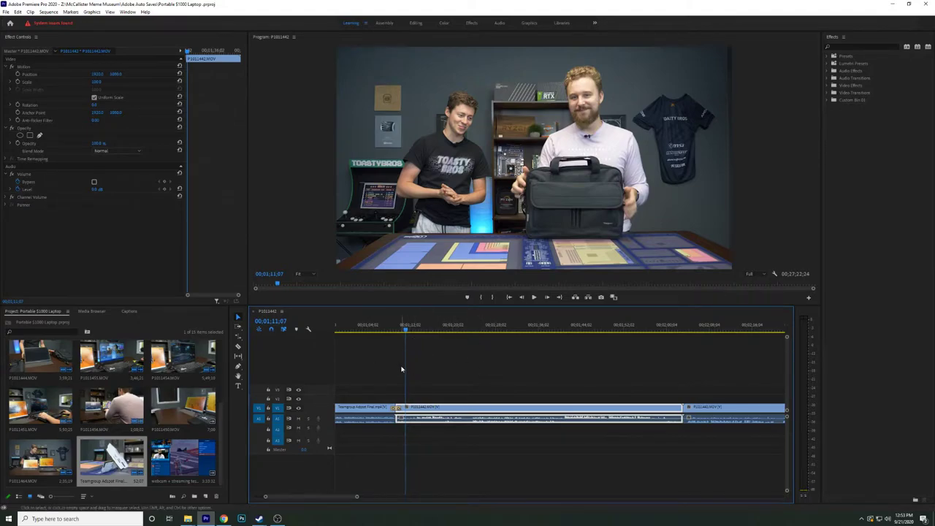
key("space")
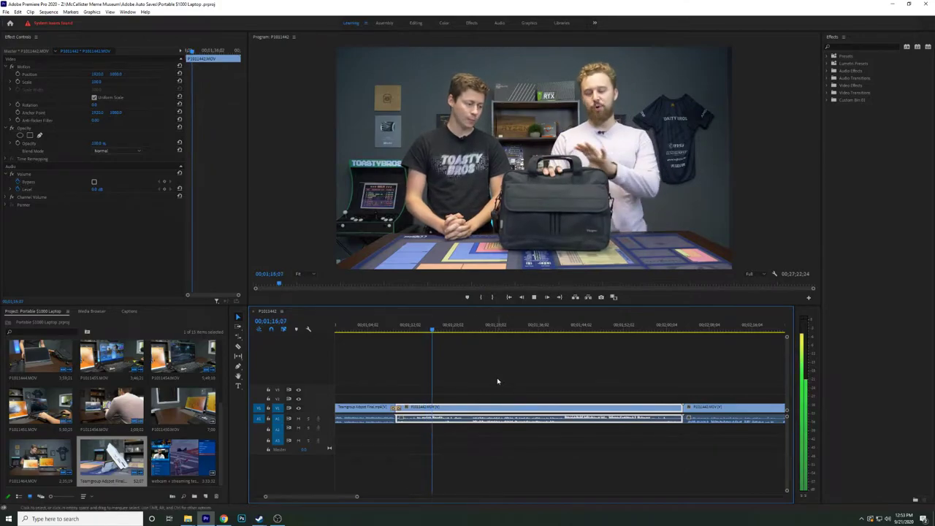
left_click(472, 330)
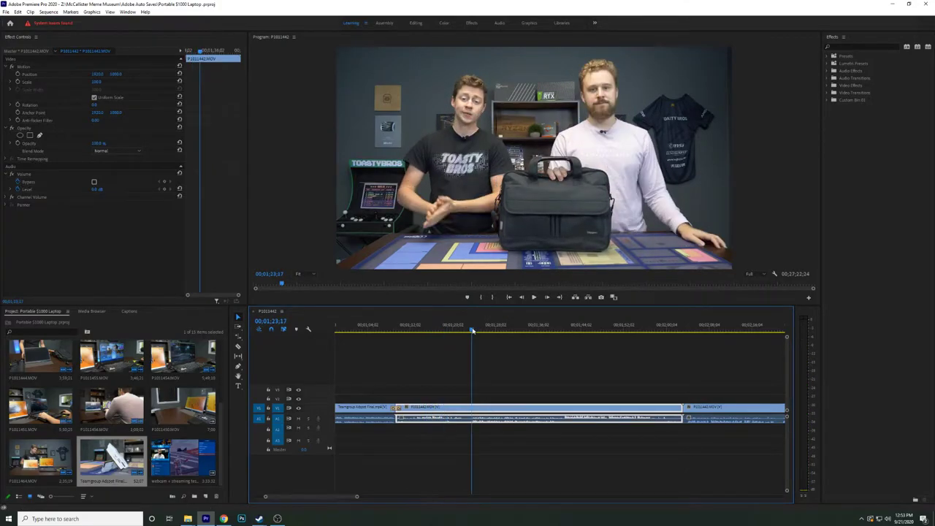
key("Up")
Enlarge the first audio track to show its waveform and play the trimmed P1011442 segment up to about 00;01;39;03.
key("space")
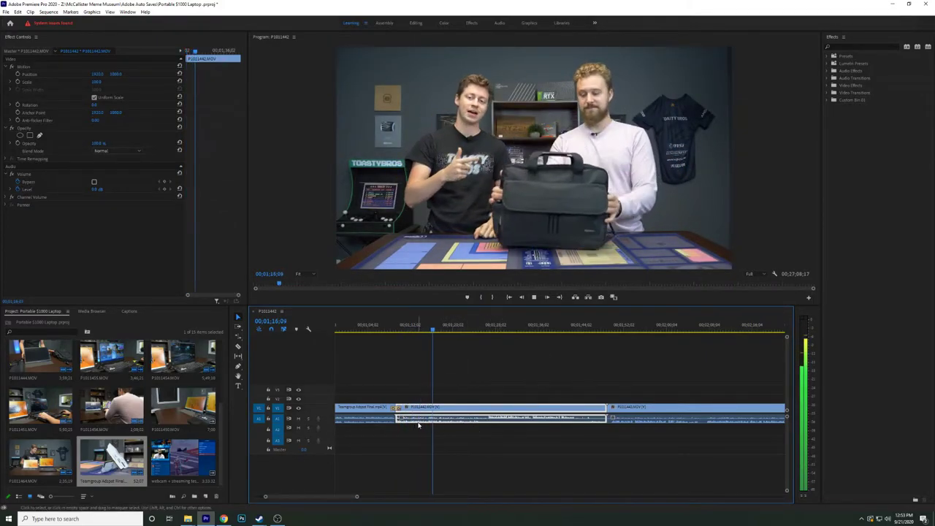
scroll(312, 419, "up", 5)
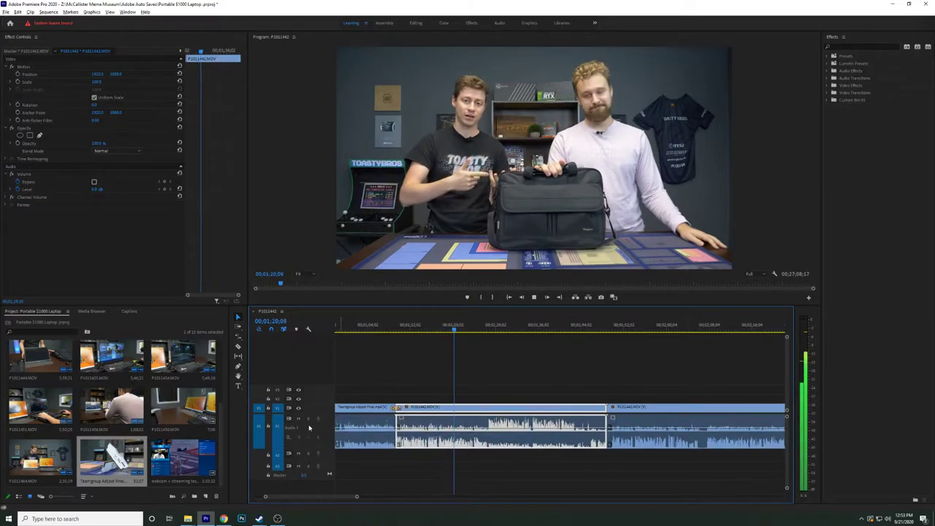
left_click(523, 358)
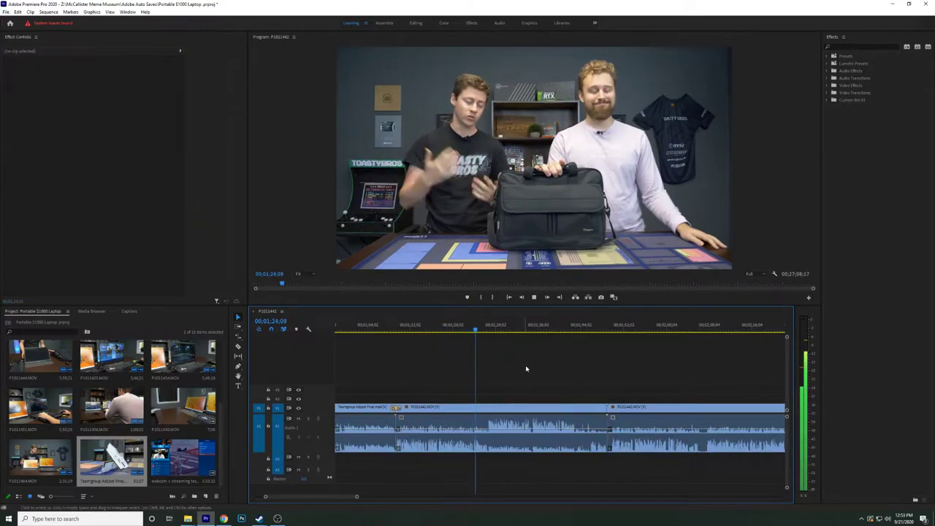
scroll(525, 371, "down", 2)
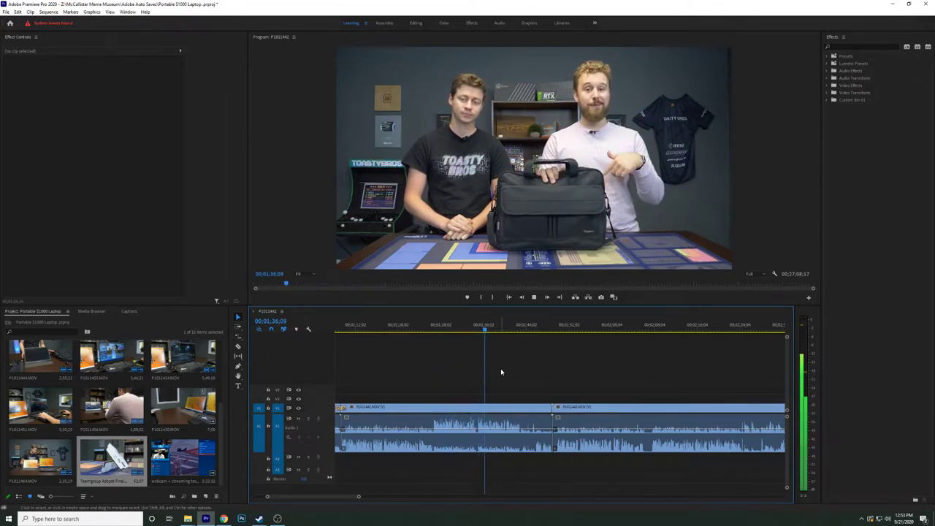
key("space")
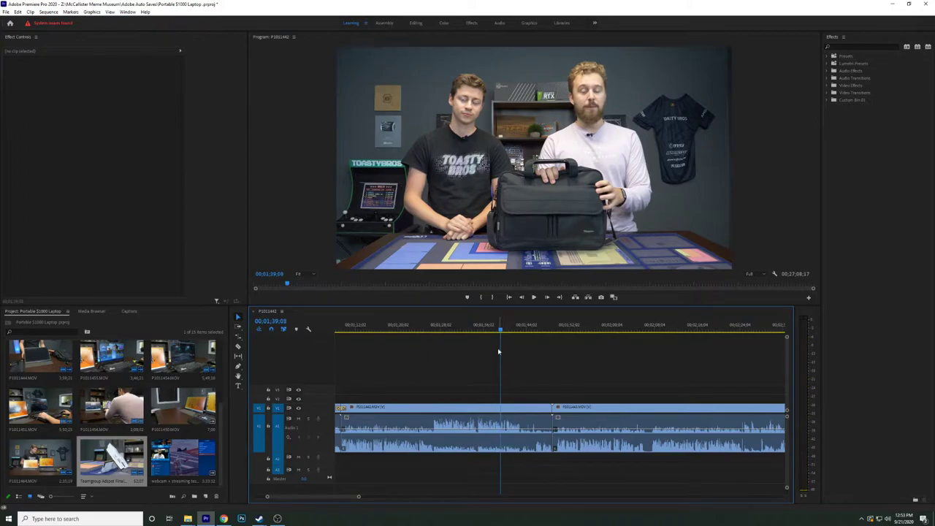
Replay the speech around 00;01;33 and split the P1011442 segment at about 00;01;33;18 with the Razor tool.
left_click(471, 328)
scroll(476, 435, "up", 3)
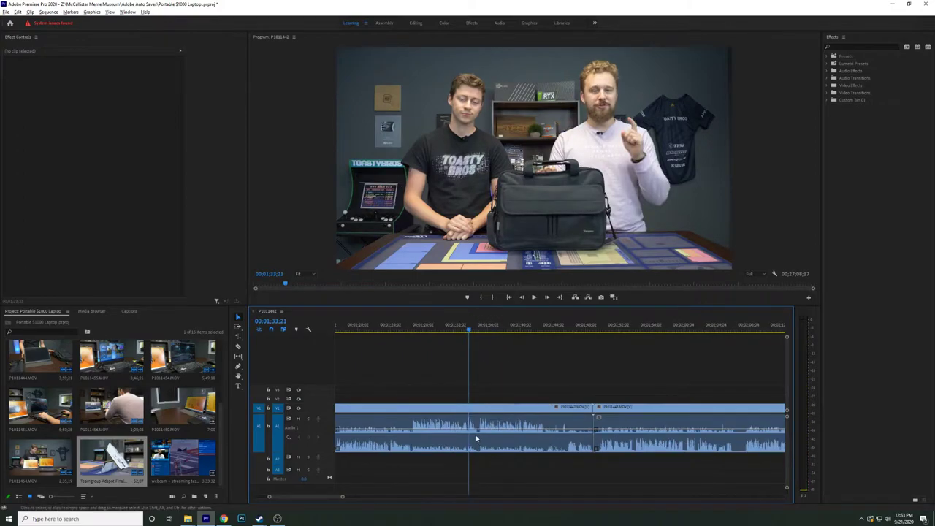
scroll(481, 434, "up", 1)
left_click_drag(439, 328, 436, 328)
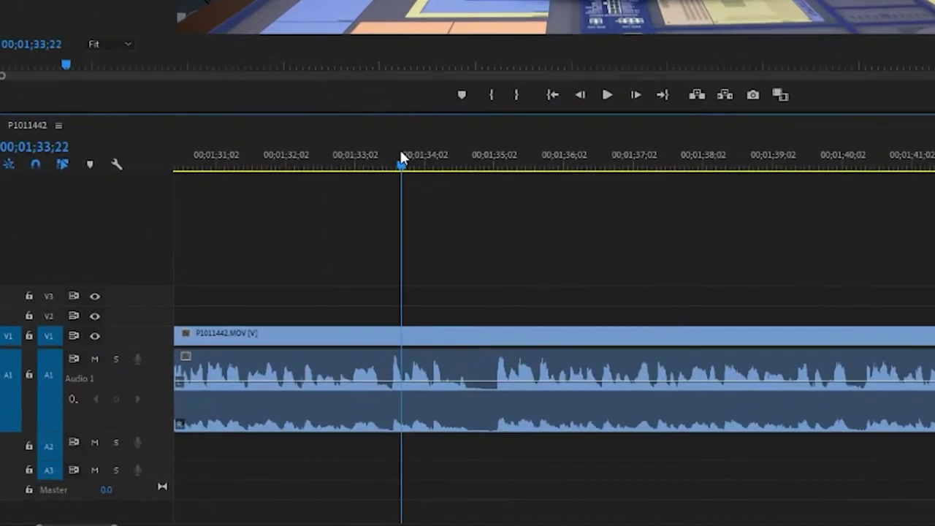
mouse_move(394, 167)
left_mouse_down()
mouse_move(485, 182)
mouse_move(557, 181)
mouse_move(381, 166)
left_mouse_up()
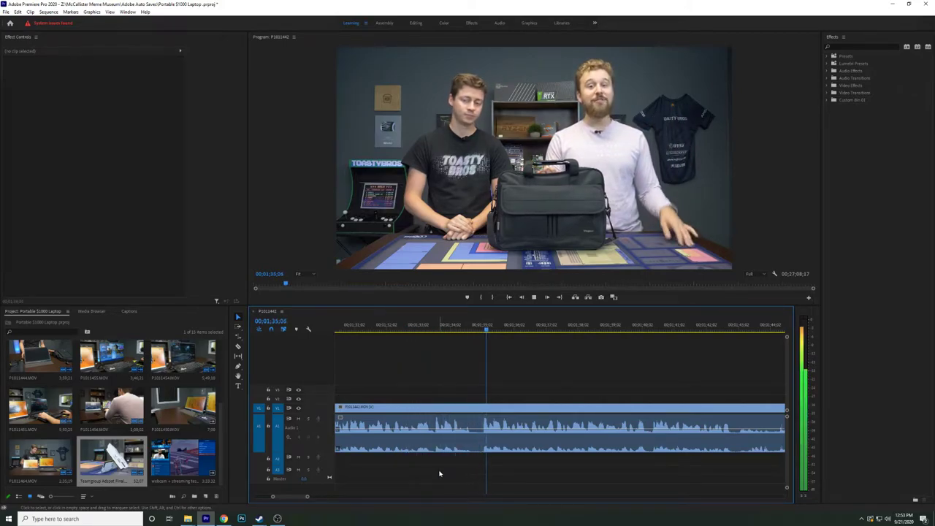
key("space")
key("c")
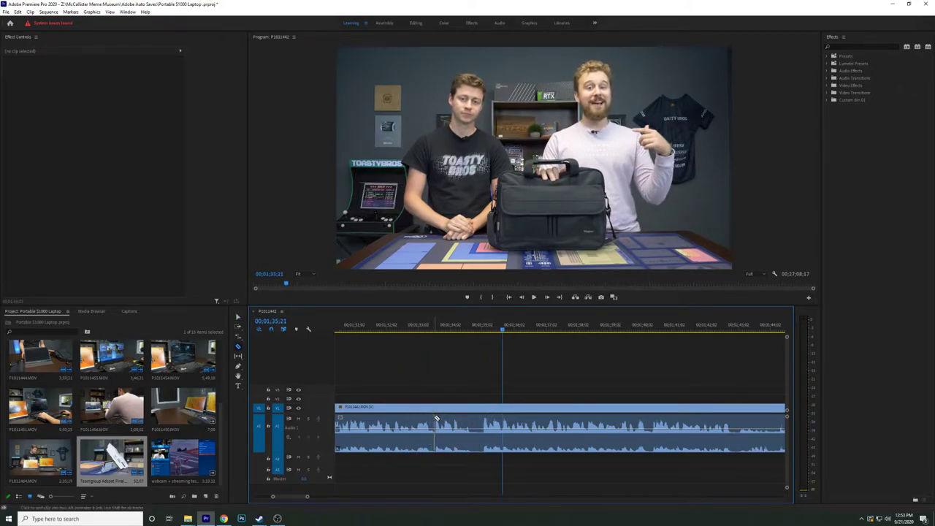
left_click(437, 418)
Try ripple-trimming the footage between the new cut and about 00;01;35;03, and play across the join.
left_click_drag(488, 329, 483, 330)
key("q")
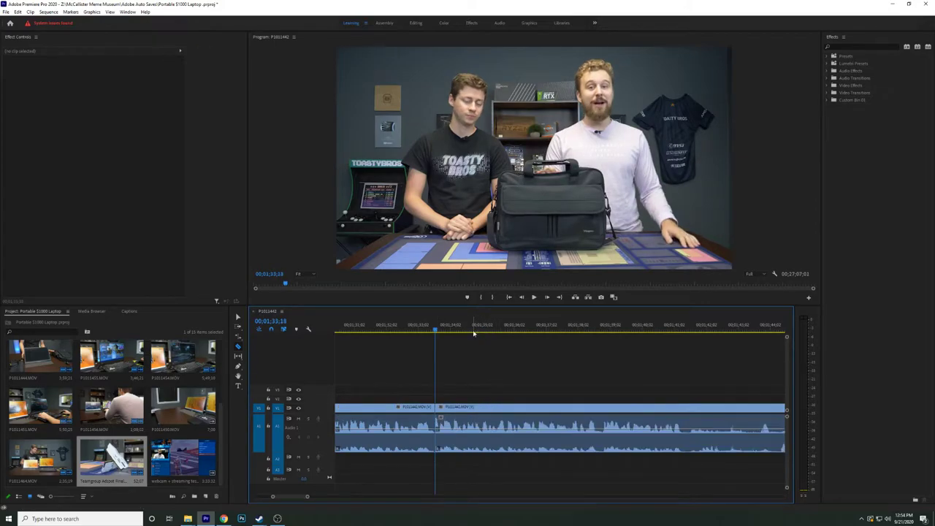
left_click(407, 330)
key("space")
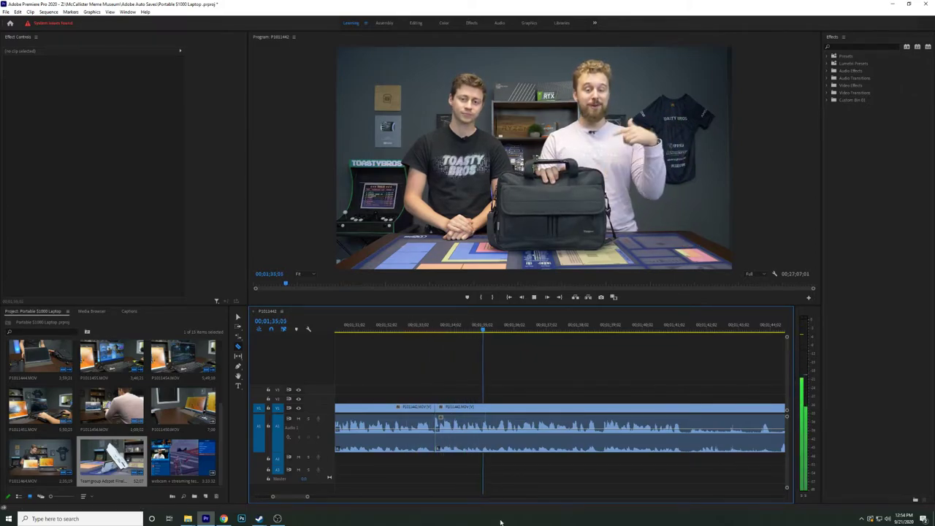
key("space")
Undo the last trim and ripple-trim the footage from the 00;01;33;18 cut up to about 00;01;35;02.
left_click(482, 329)
left_click_drag(482, 329, 482, 329)
key("c")
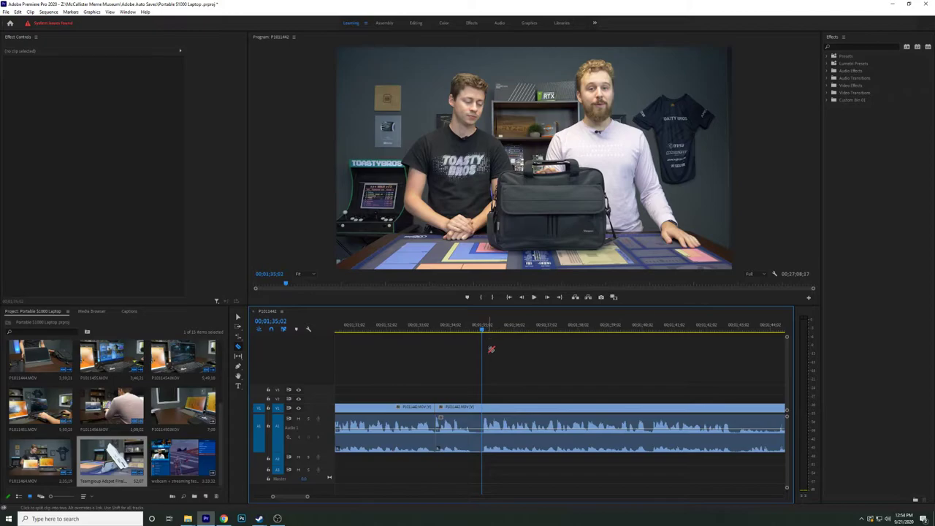
key("Up")
Play from about 00;01;33;08 across the last join and replay the end of the speech around 00;01;41.
left_click(423, 330)
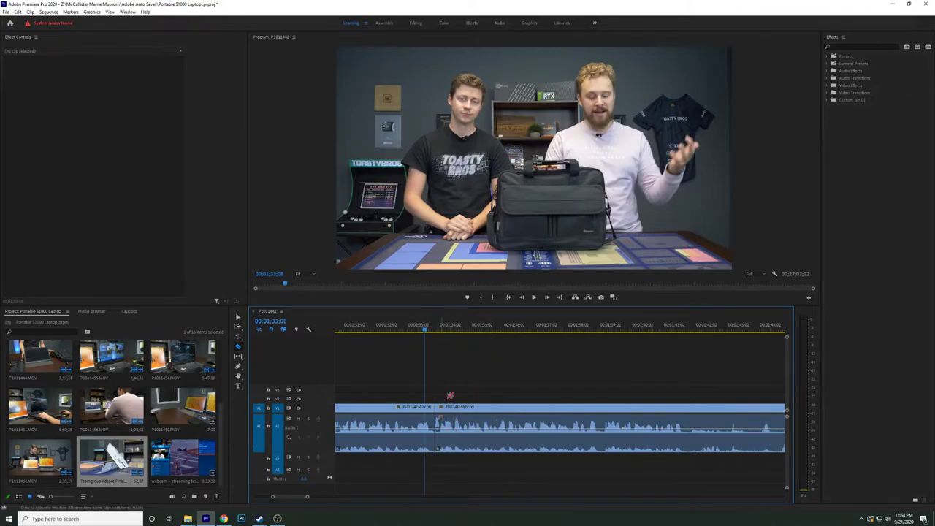
key("space")
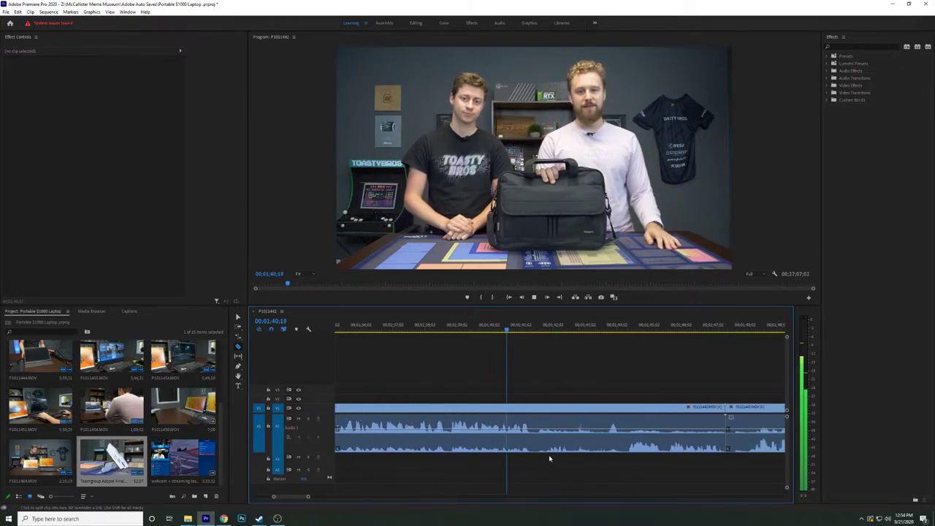
key("space")
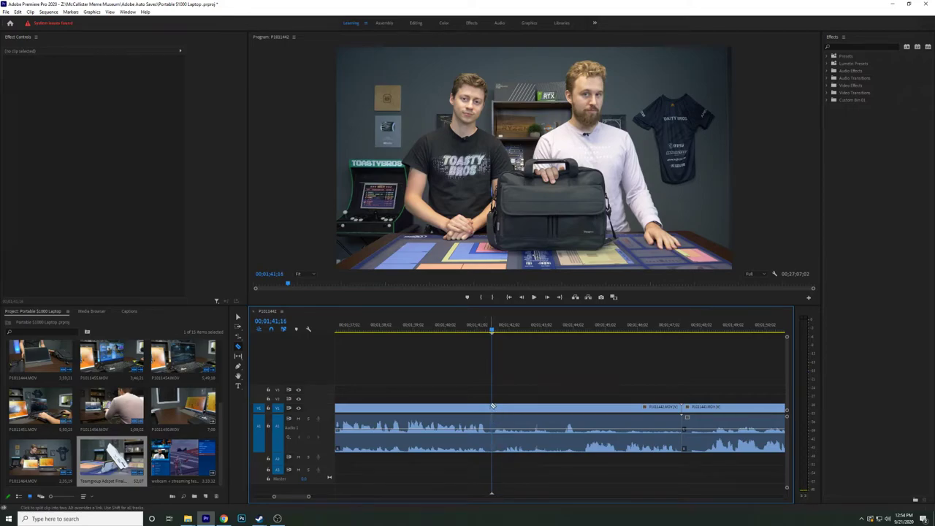
key("space")
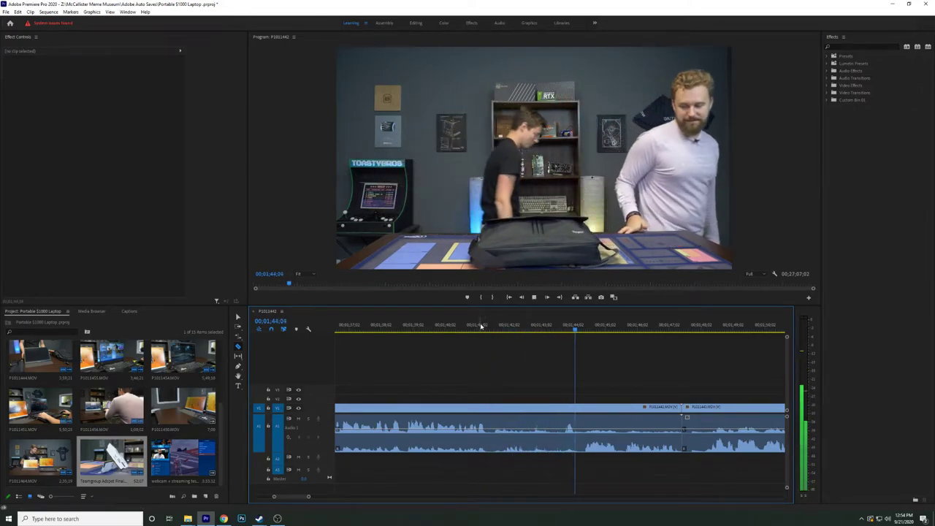
left_click(452, 328)
key("space")
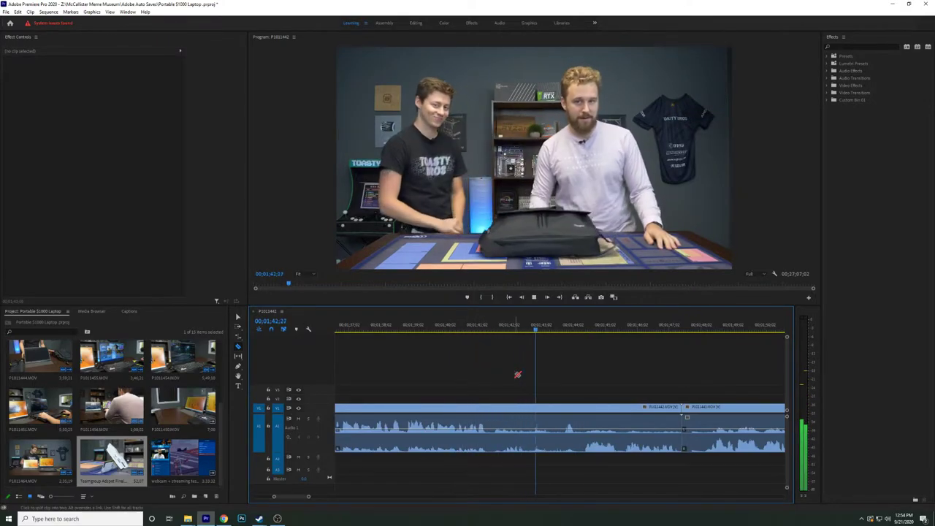
key("space")
Split the P1011442 segment at about 00;01;41;18, where the speech ends, with the Razor tool.
left_click(494, 326)
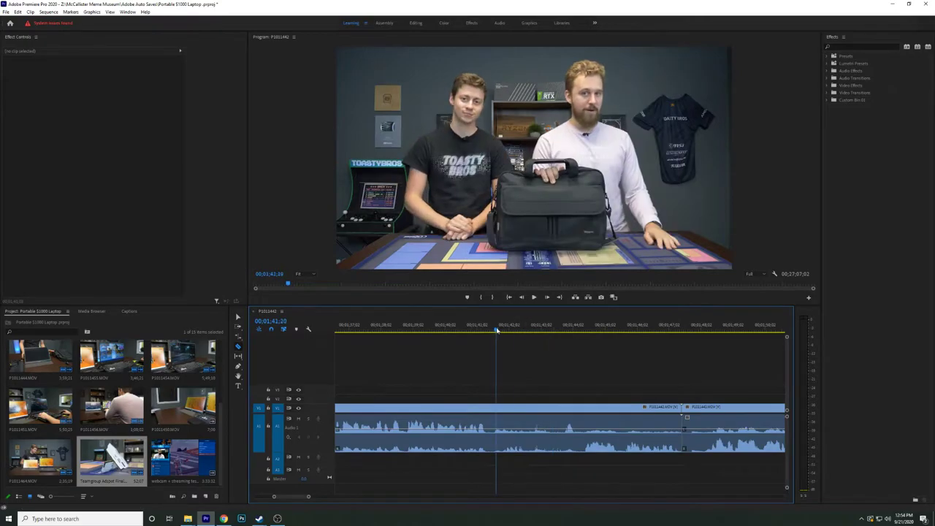
key("v")
mouse_move(495, 410)
left_mouse_down()
mouse_move(511, 410)
mouse_move(496, 412)
left_mouse_up()
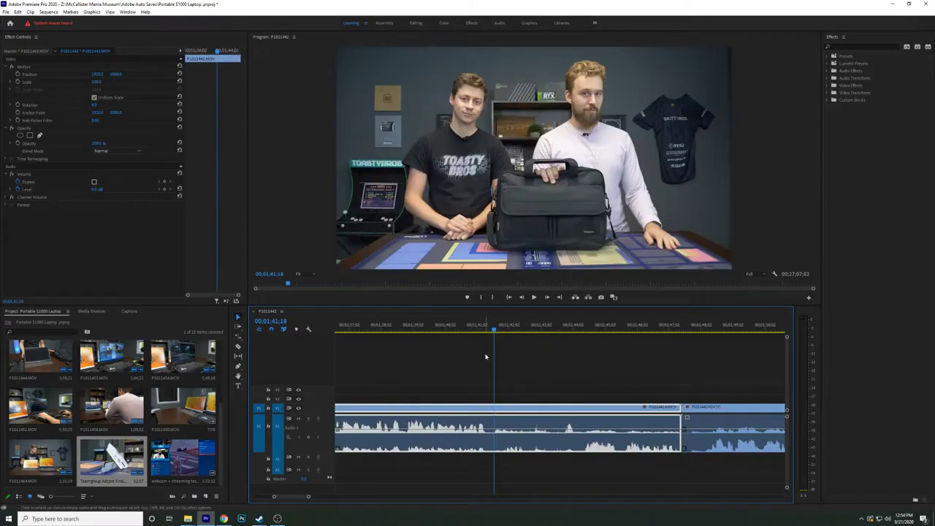
left_click(481, 325)
key("Down")
key("c")
left_click(494, 407)
key("v")
Check the leftover P1011442 segment after the 00;01;41;18 cut, delete it and close the gap it leaves.
left_click_drag(516, 375, 530, 456)
key("space")
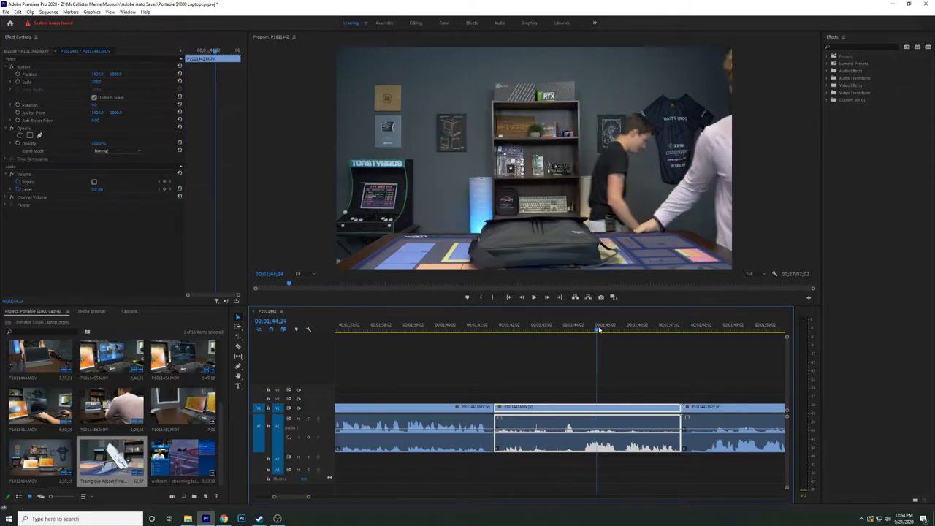
left_click(585, 424)
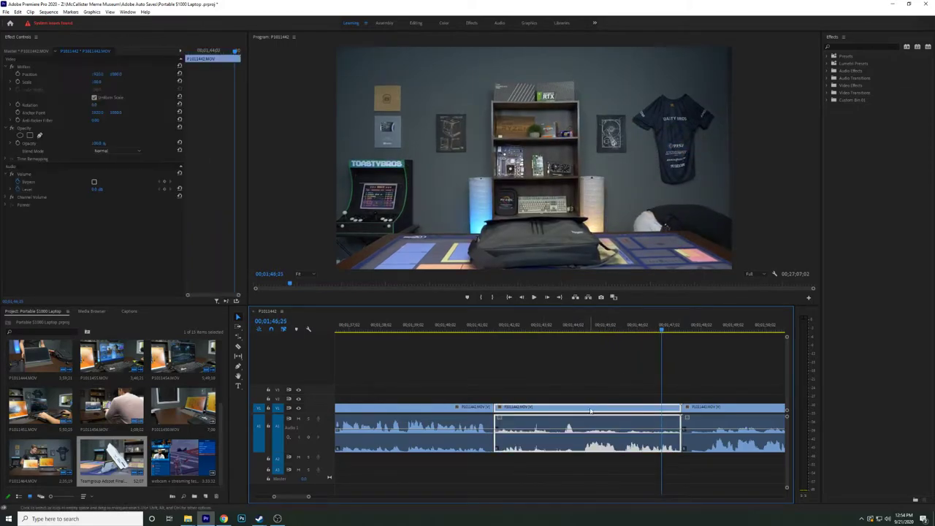
key("Delete")
left_click(587, 407)
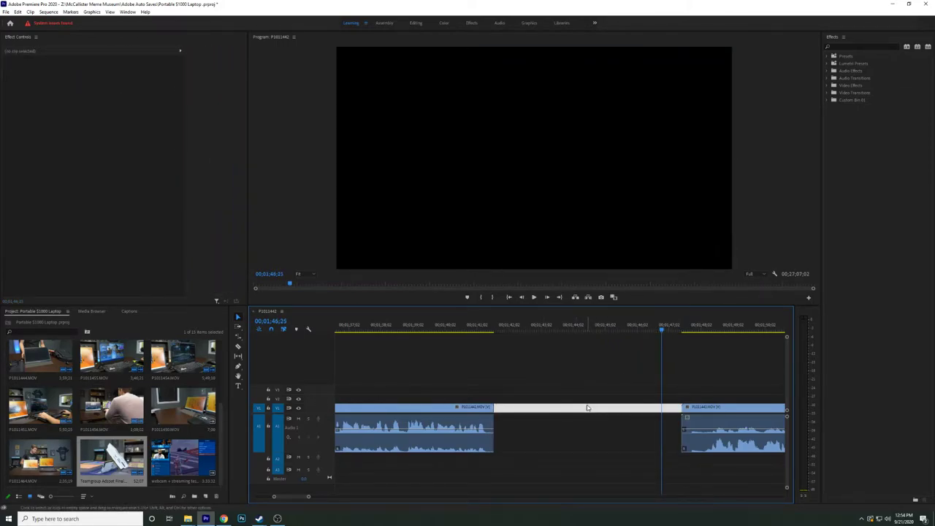
key("Delete")
Play from about 00;01;41;01 across the new join into the following clip, up to about 00;01;45;25.
left_click(478, 324)
scroll(498, 369, "up", 1)
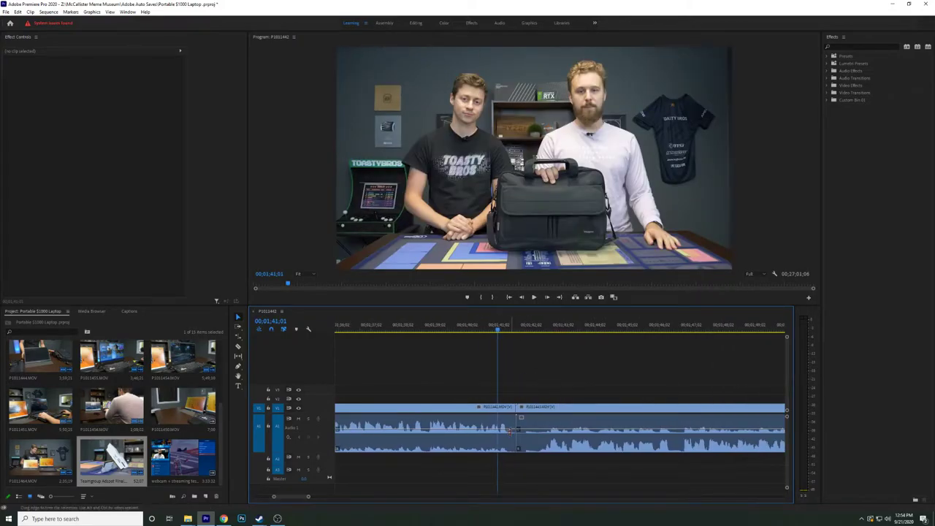
key("space")
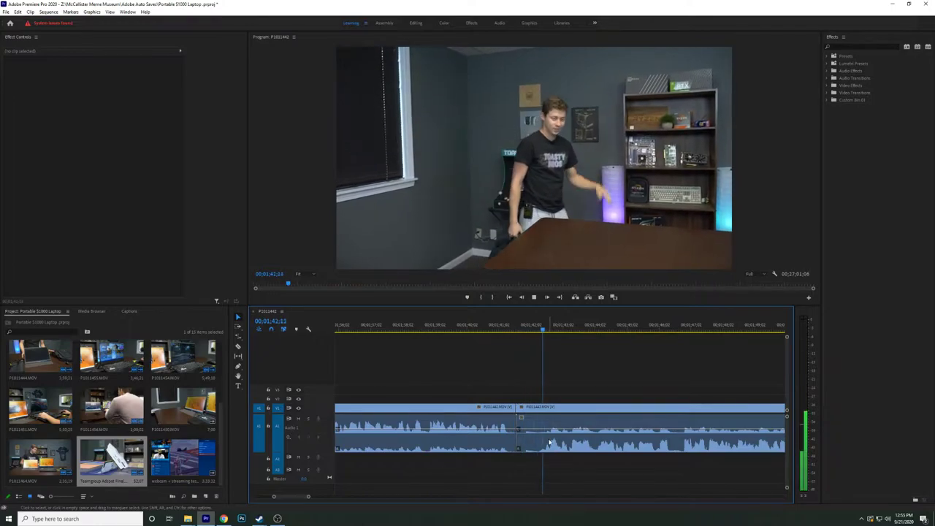
scroll(557, 442, "down", 2)
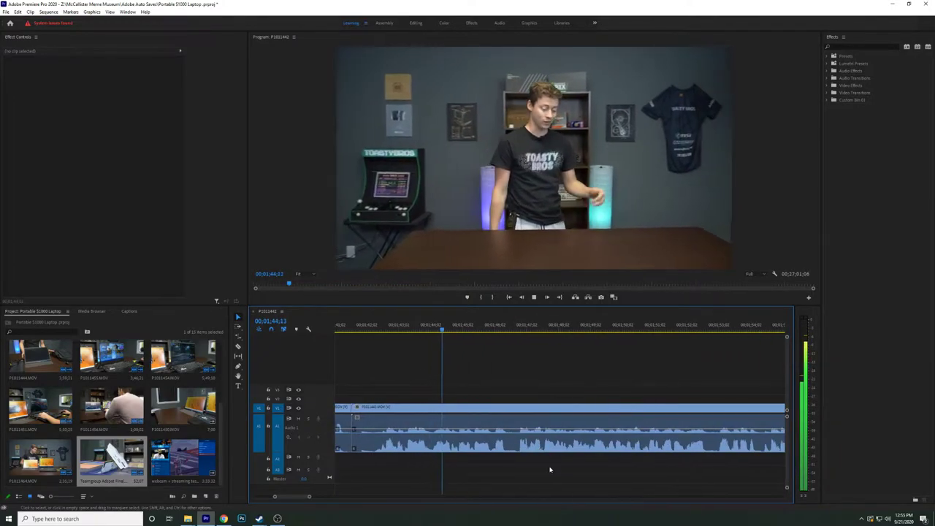
key("space")
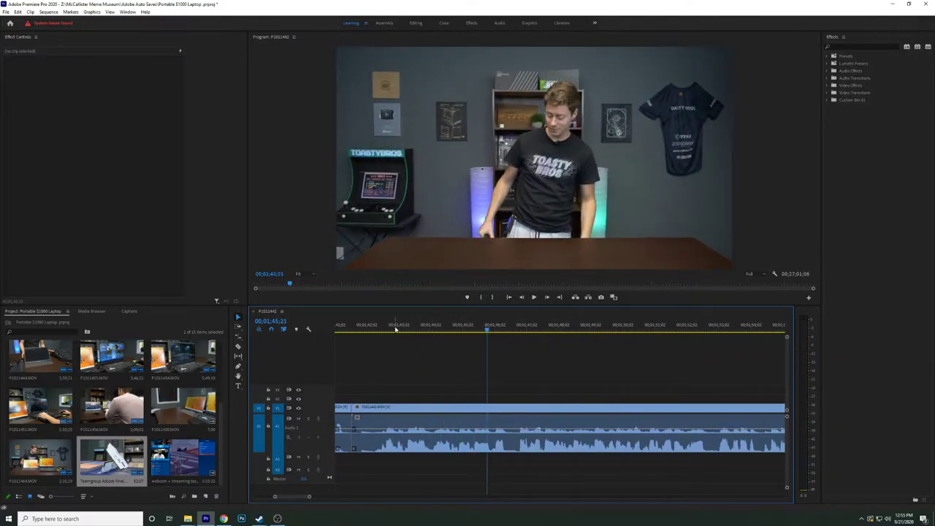
Ripple-trim the start of the clip after the 00;01;41;18 join in two passes, the second up to about 00;01;41;29.
left_click(375, 331)
left_click_drag(338, 330, 425, 317)
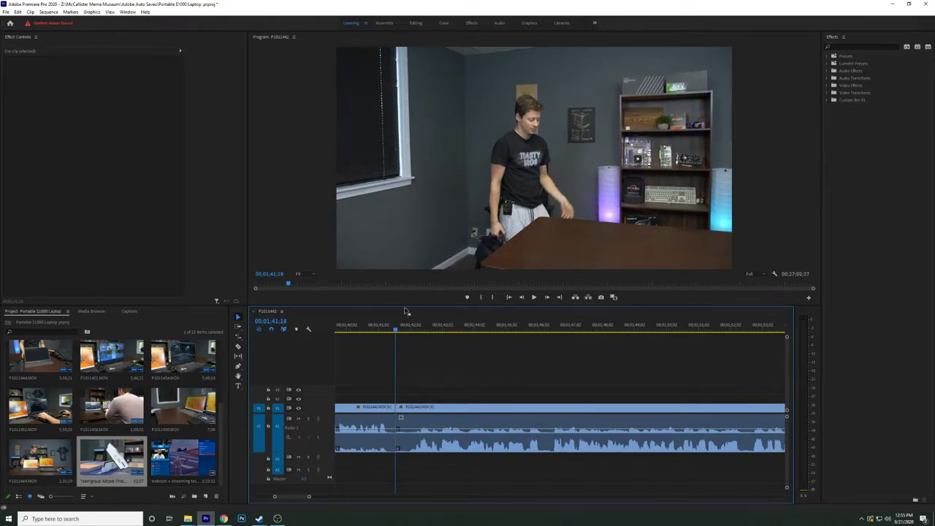
key("space")
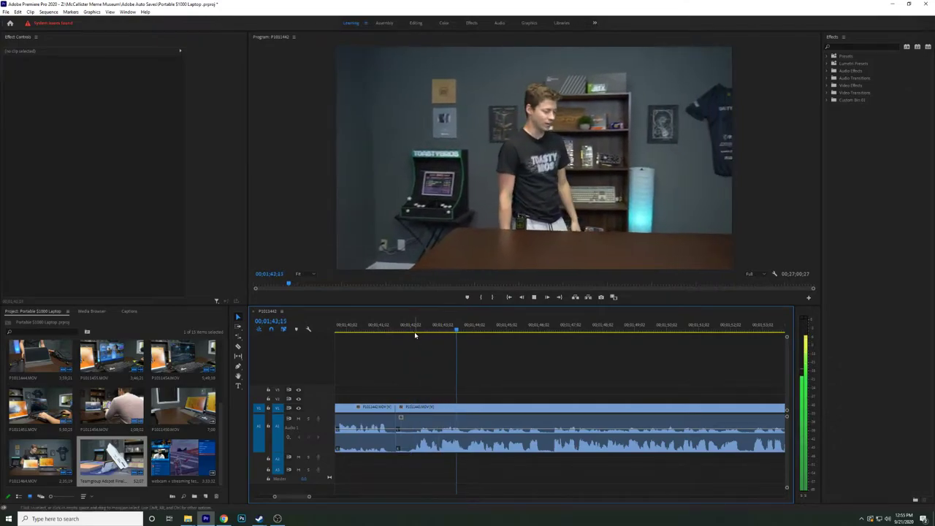
left_click(410, 331)
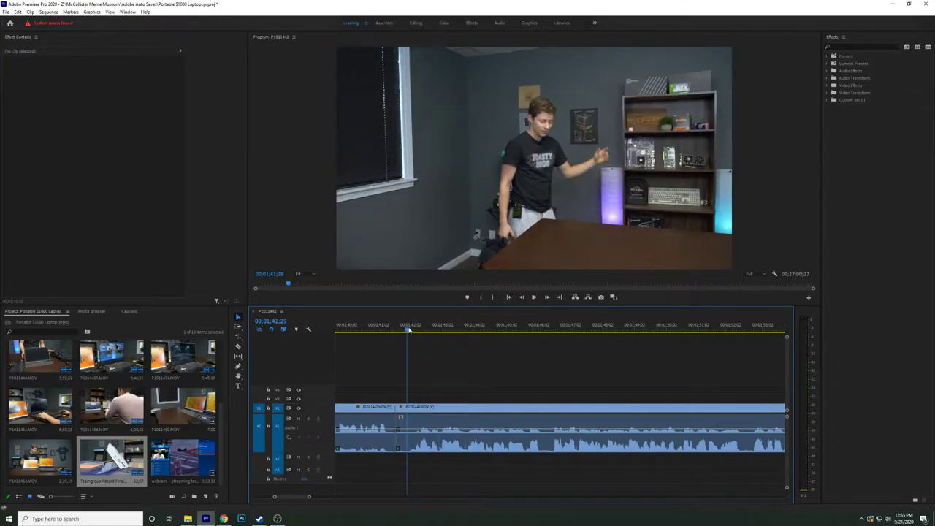
Play the trimmed backpack footage up to the mouse being shown at about 00;01;56;16.
key("space")
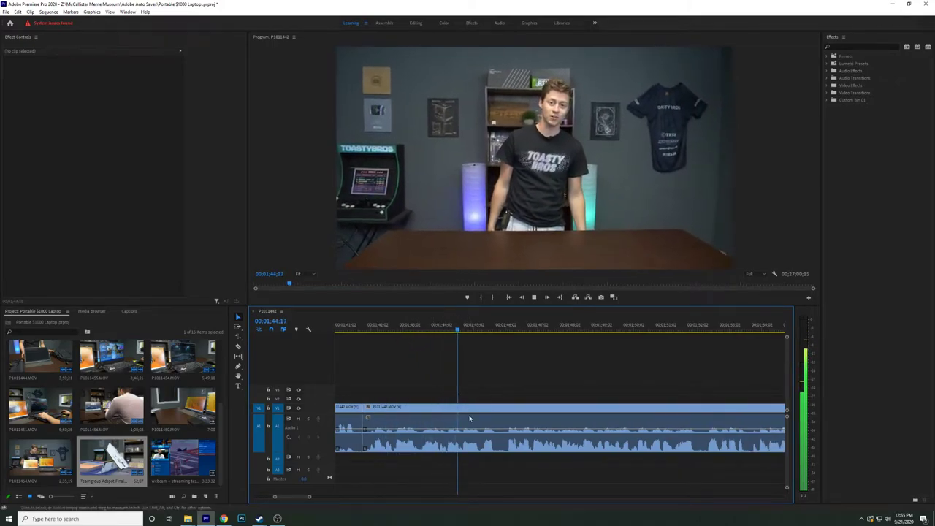
scroll(475, 417, "down", 2)
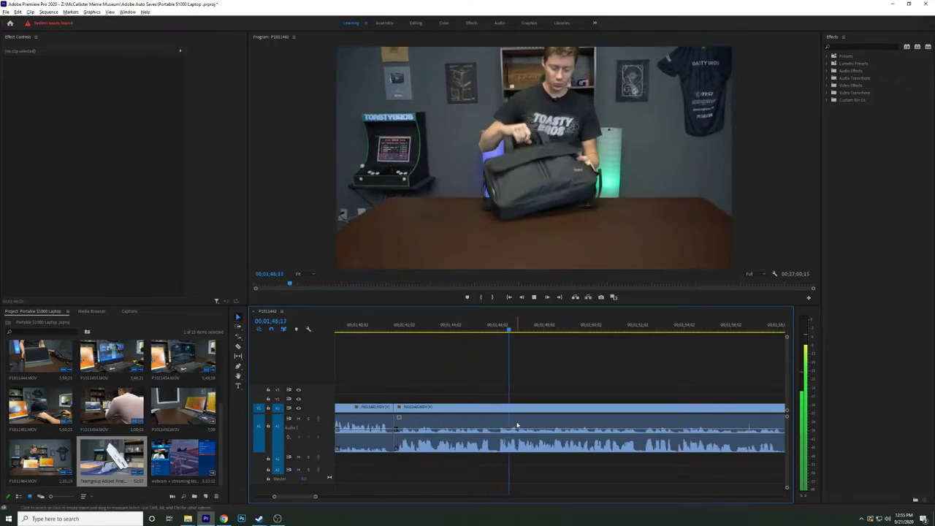
scroll(527, 420, "down", 2)
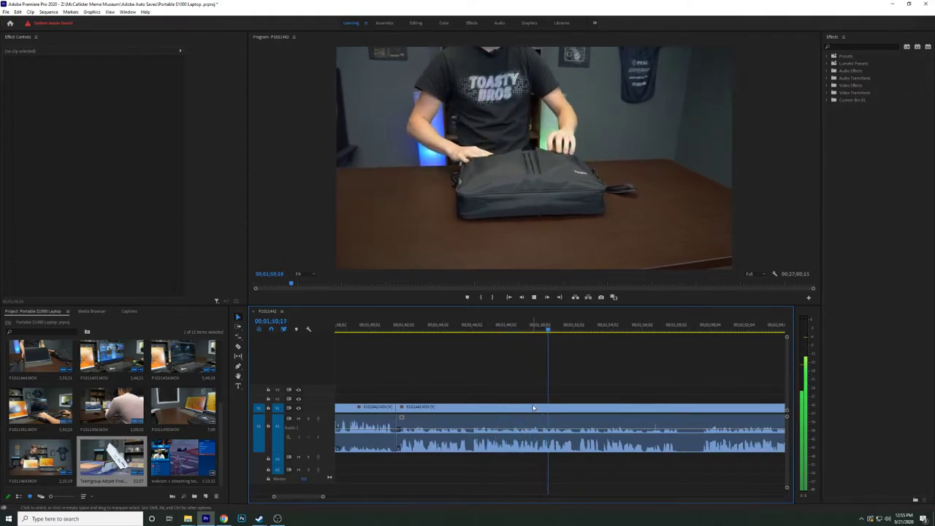
key("c")
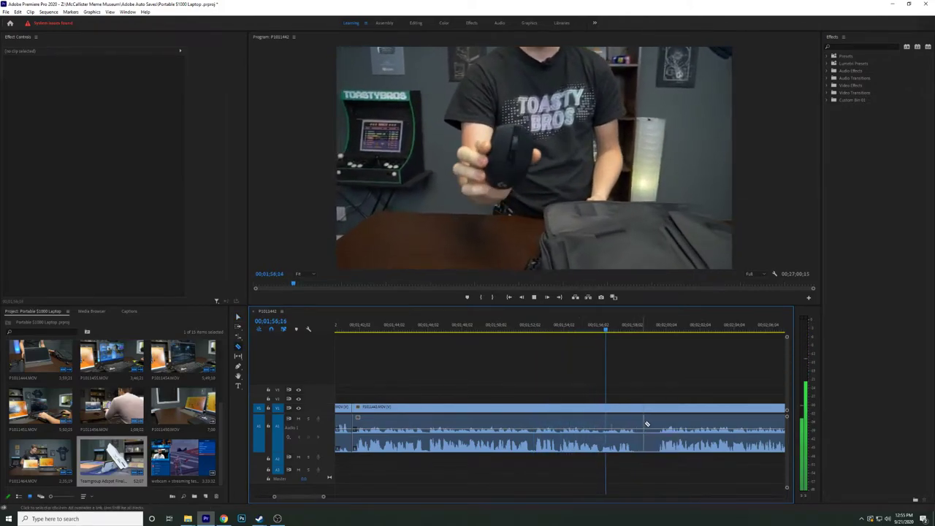
left_click(646, 422)
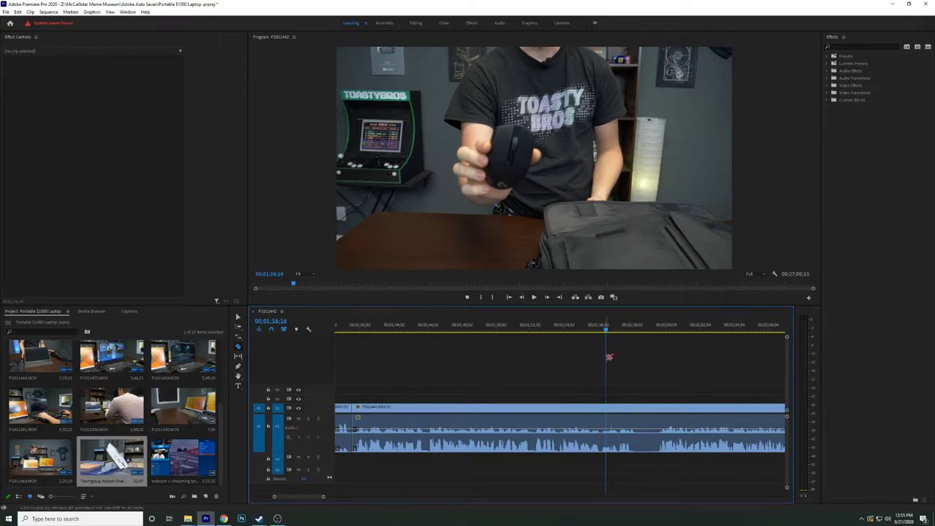
scroll(618, 369, "down", 1)
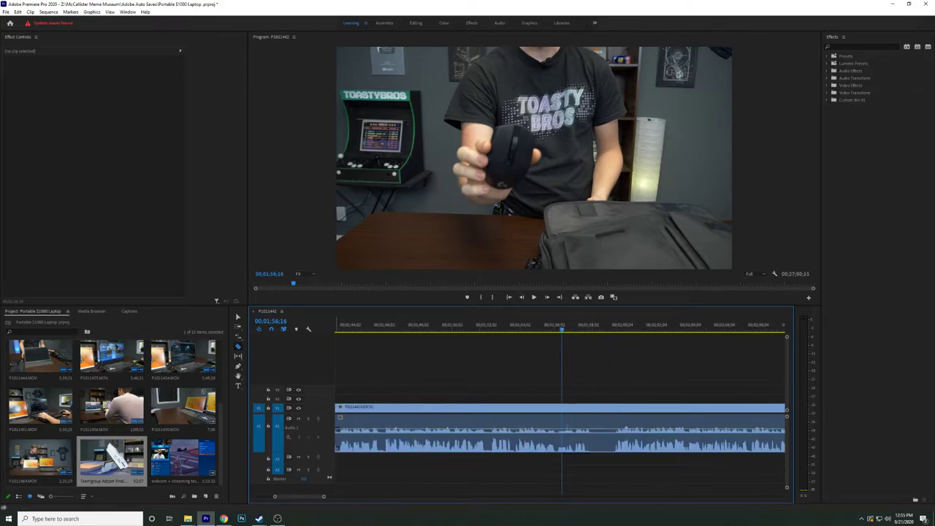
Bring mousey.mov from File Explorer onto the track above the mouse shot at about 00;01;56;04, unlink it and delete its audio.
key("alt+Tab")
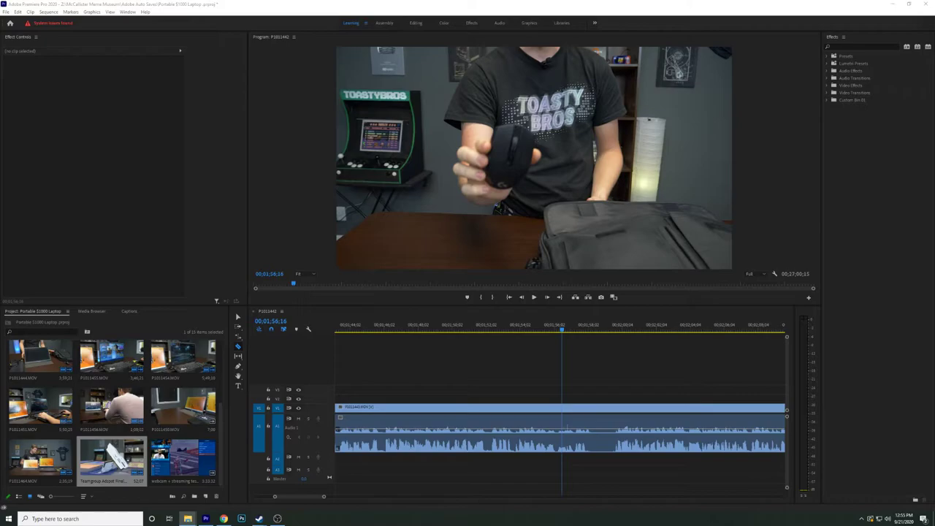
left_click_drag(118, 321, 554, 404)
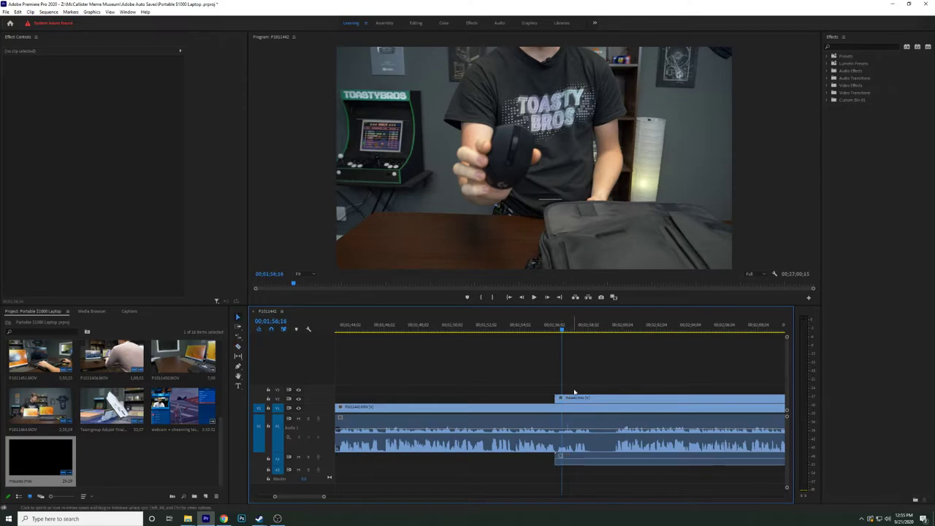
left_click(580, 399)
key("ctrl+l")
left_click(582, 462)
key("Delete")
Preview the Logitech G305 title over the mouse shot by scrubbing to about 00;01;59;10 and playing from 00;01;56;02.
scroll(568, 364, "down", 1)
scroll(568, 364, "down", 1)
left_click(541, 239)
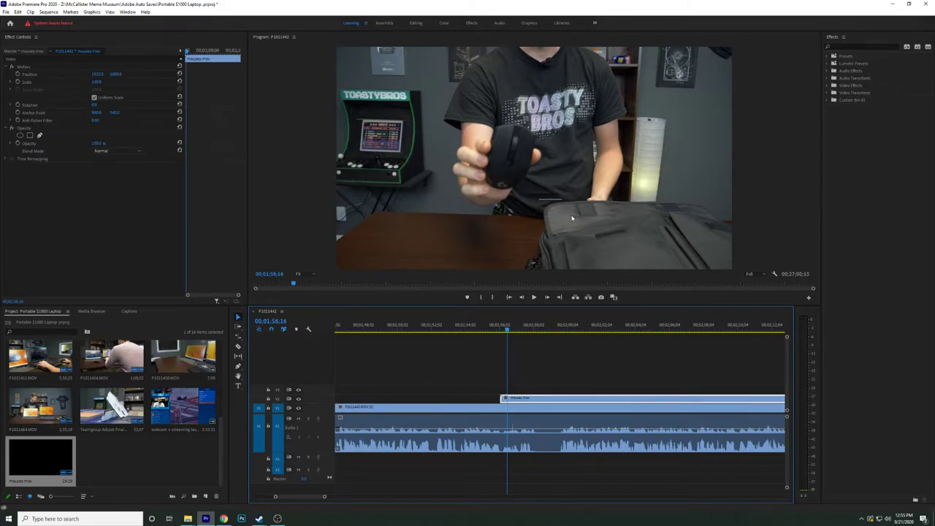
left_click_drag(511, 328, 555, 317)
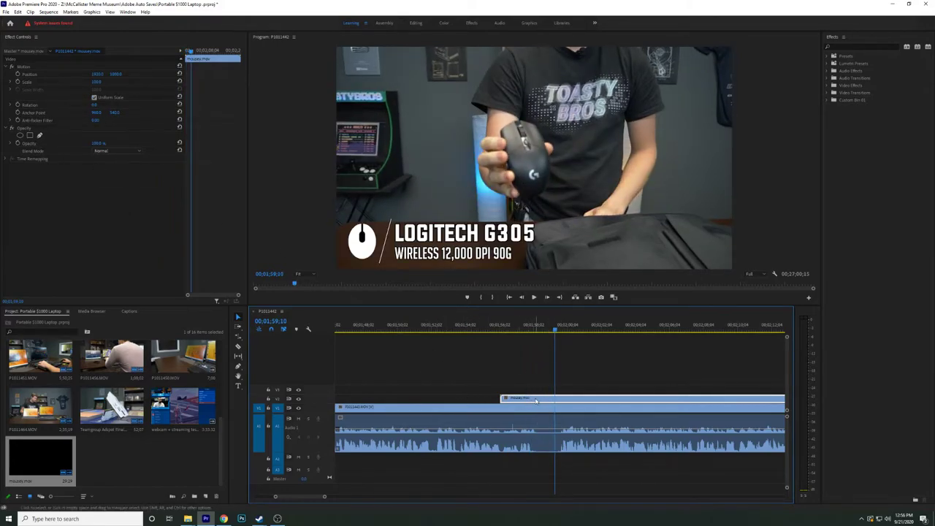
left_click(499, 326)
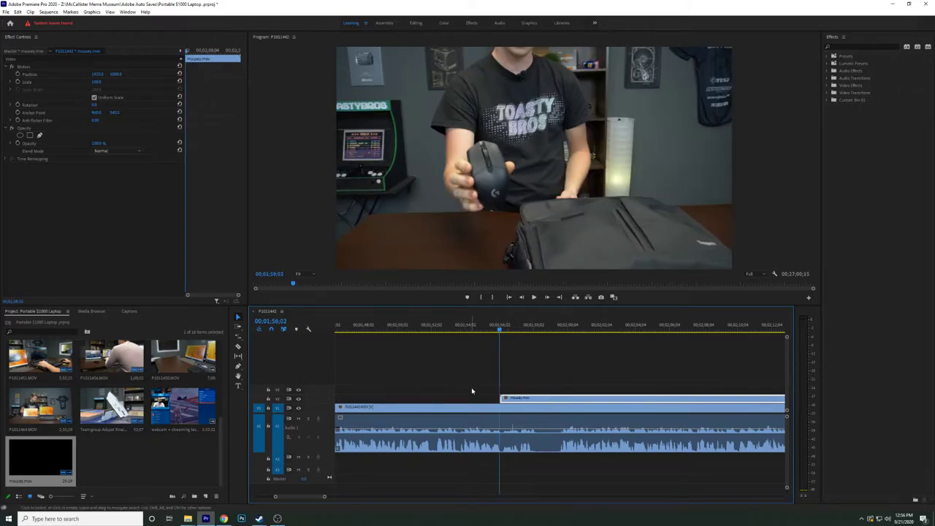
scroll(472, 391, "down", 1)
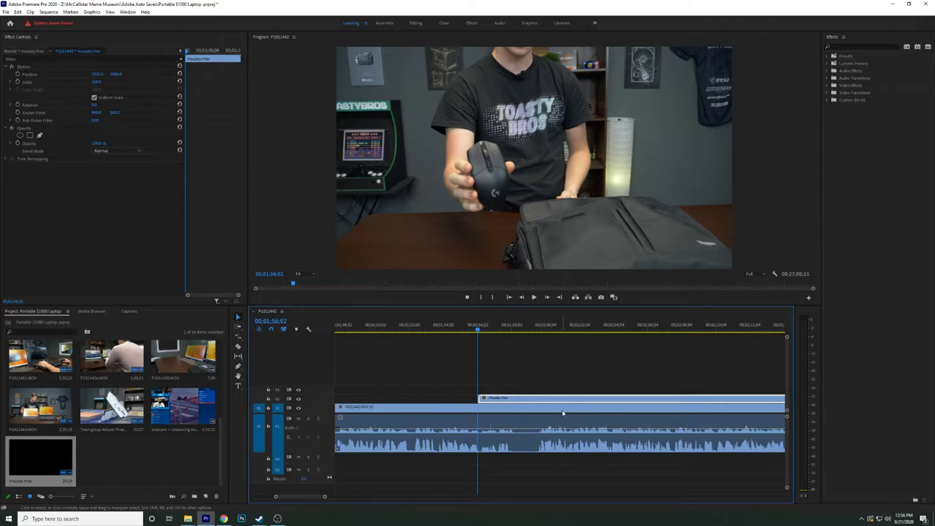
key("space")
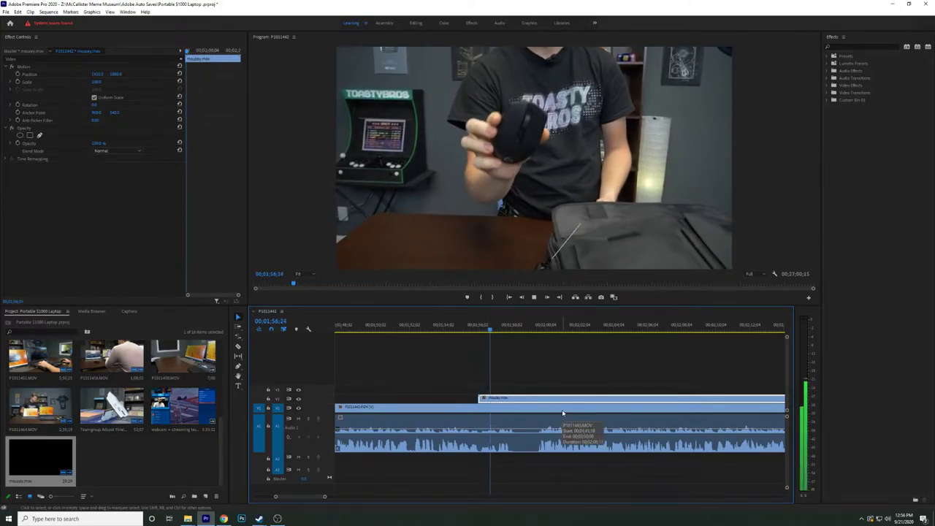
key("space")
Move the mousey.mov title earlier so it starts at about 00;01;54;03, and play its animation over the mouse shot.
left_click_drag(481, 325, 446, 322)
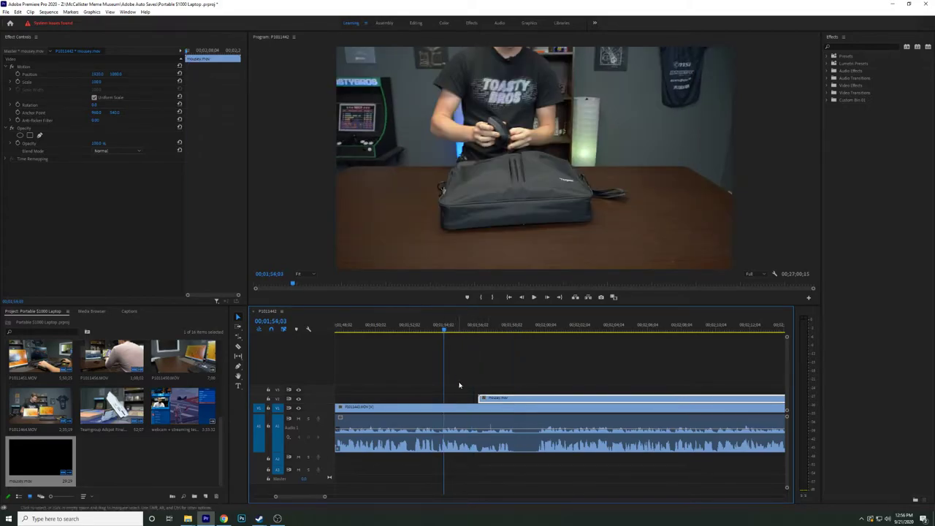
left_click_drag(494, 400, 468, 400)
key("space")
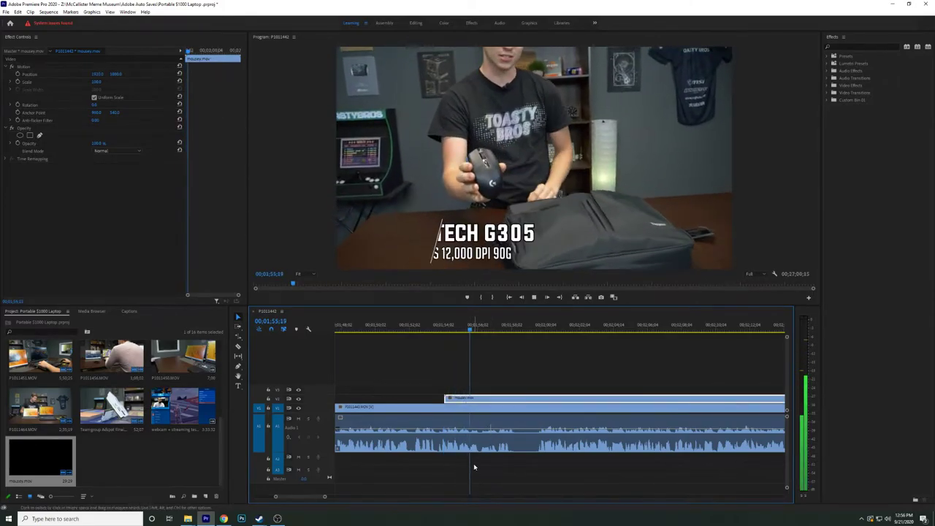
key("space")
Replay the speech around 00;01;56 and split the footage beneath the title at about 00;01;56;05 with the Razor tool.
scroll(483, 460, "up", 5)
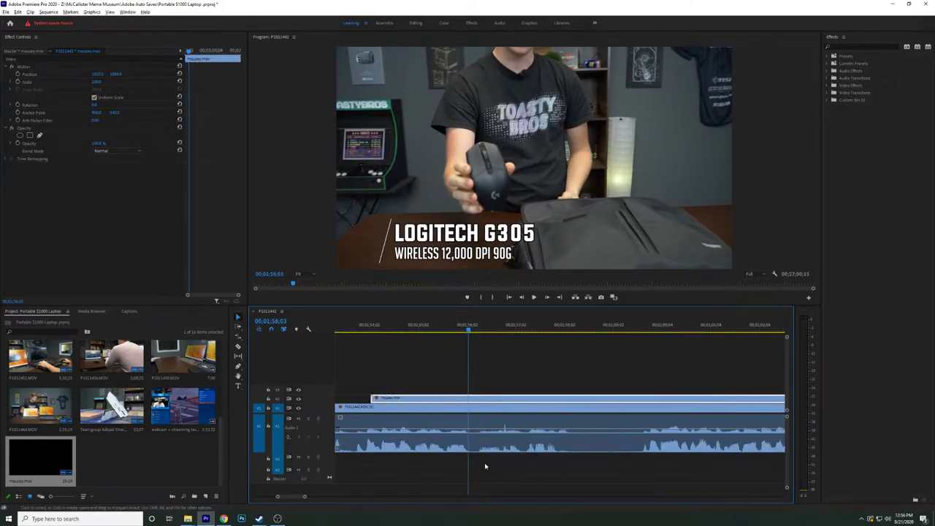
key("space")
key("space")
key("c")
key("Left")
key("Left")
key("Left")
key("Left")
key("Left")
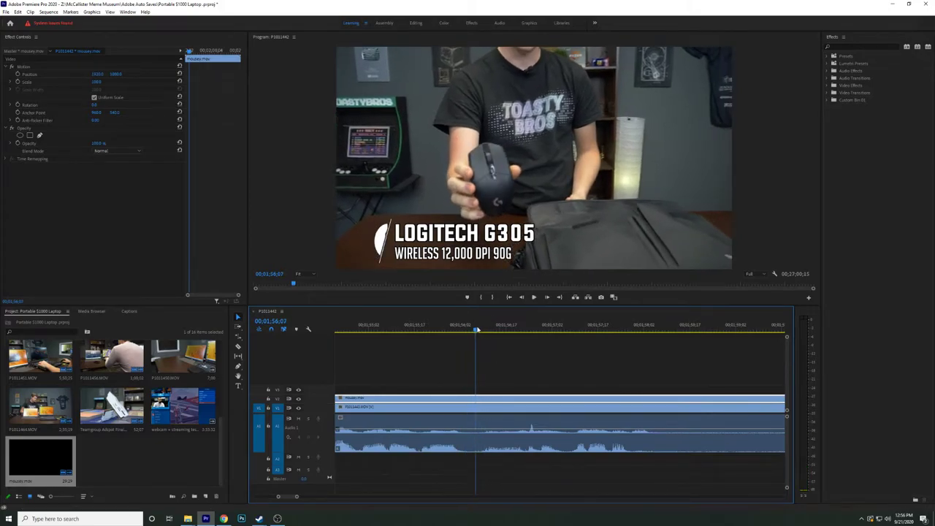
scroll(526, 361, "down", 4)
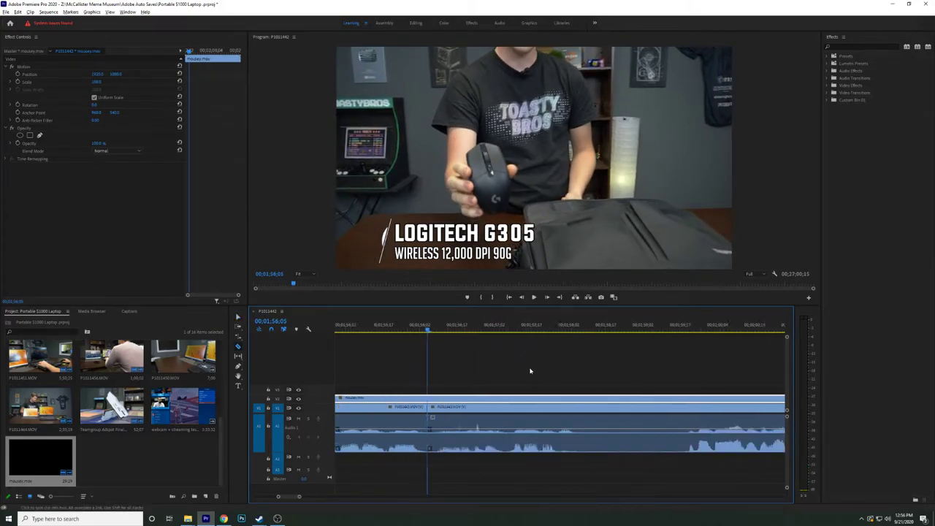
Move the mousey.mov title later so it starts at about 00;01;55;22, and play it over the mouse shot.
left_click_drag(510, 402, 534, 400)
left_click_drag(504, 331, 581, 359)
key("space")
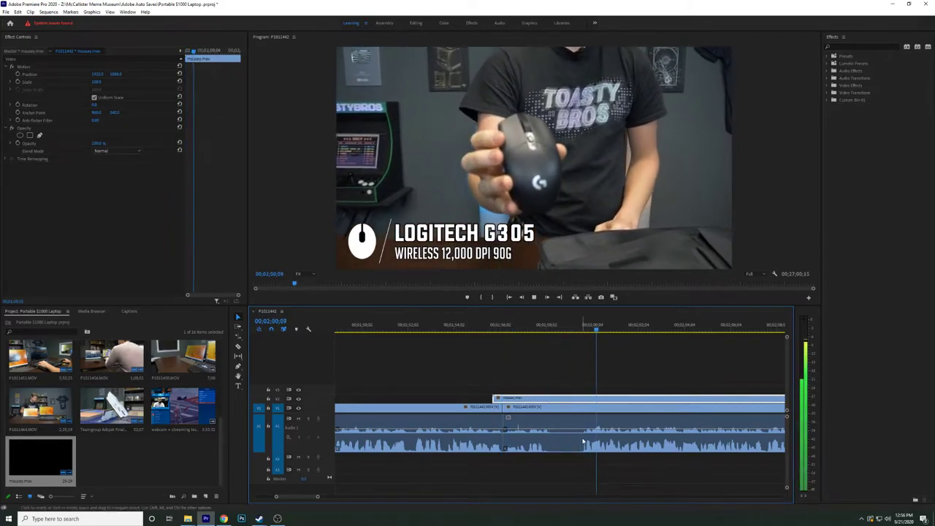
Replay the speech around 00;01;54, split the footage at about 00;01;53;22 and delete the piece up to the 00;01;56;05 cut.
left_click(464, 327)
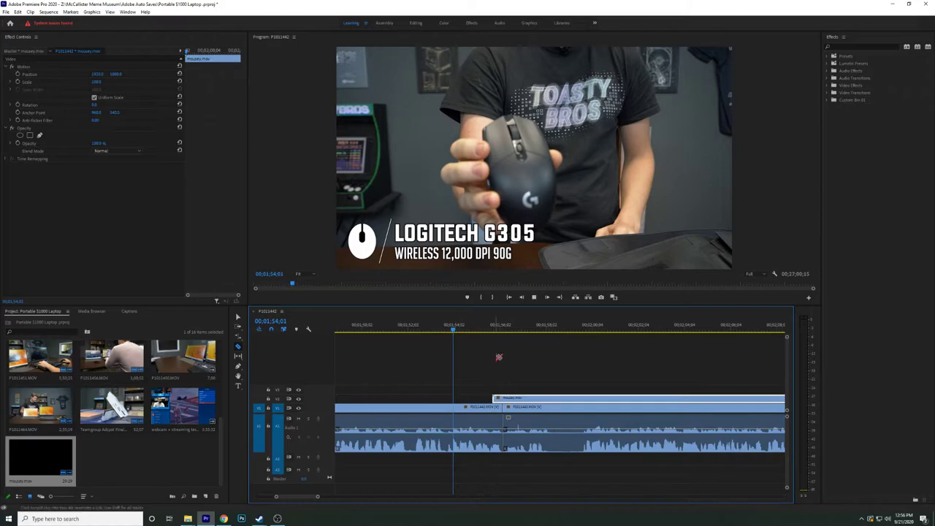
key("space")
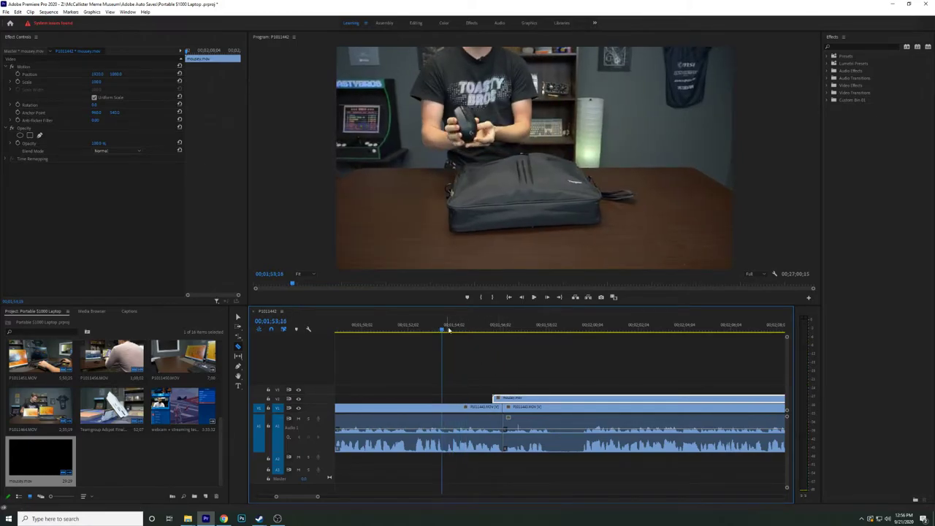
key("space")
key("space")
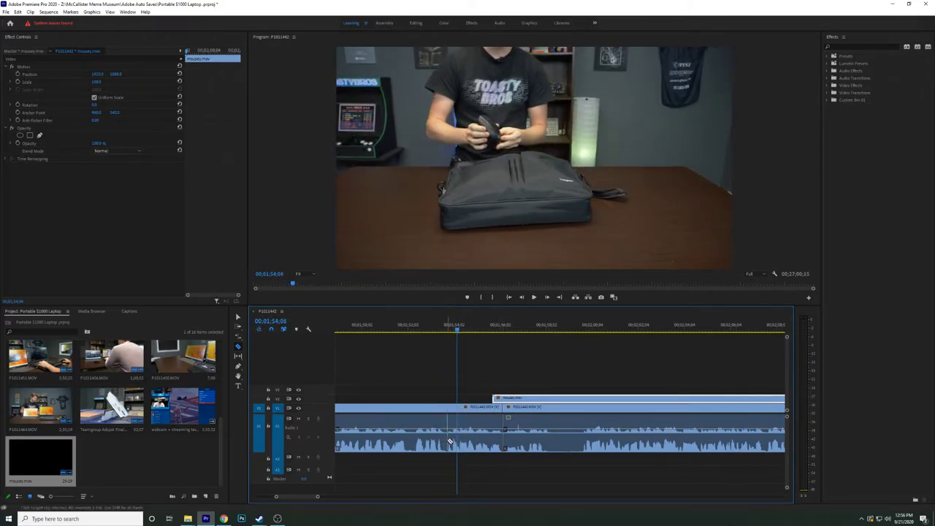
left_click(466, 415)
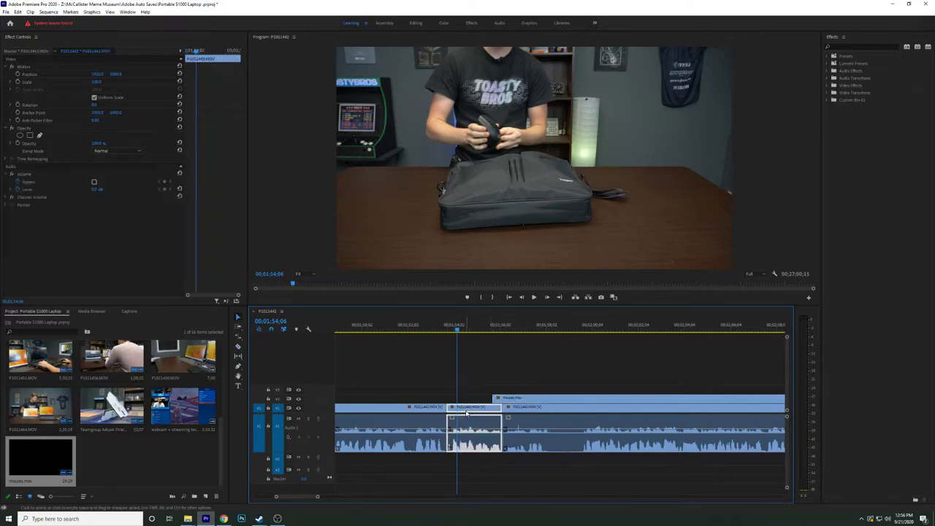
key("Delete")
Delete the footage from the 00;01;56;05 cut to about 00;01;59;20 and move the remaining clip back against the 00;01;53;22 cut.
left_click(525, 413)
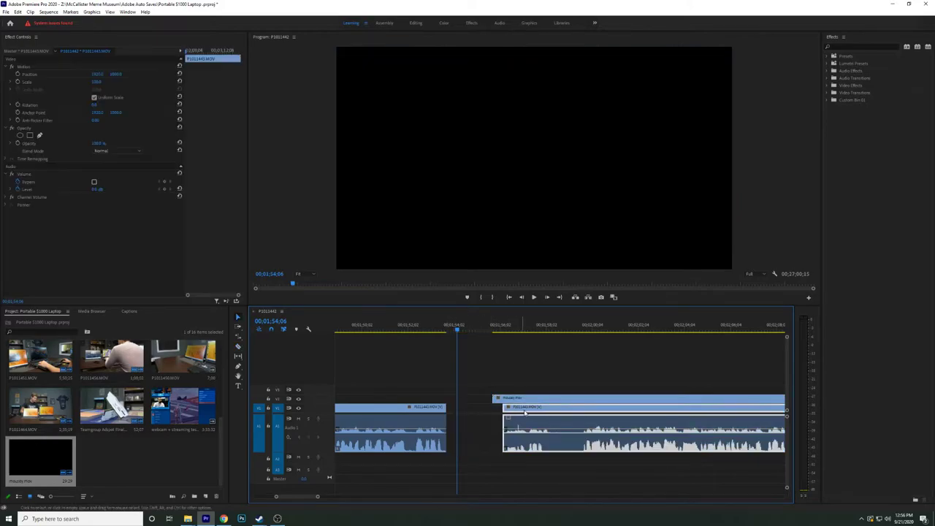
left_click(583, 430)
key("v")
key("Delete")
left_click_drag(576, 426, 442, 426)
left_click(429, 327)
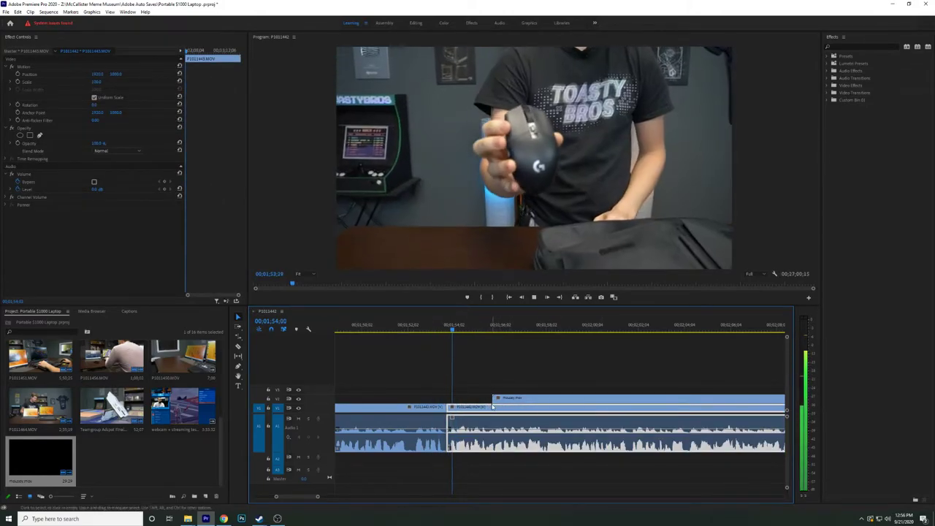
Move the mousey.mov title earlier so it starts at the 00;01;53;22 cut, and play it through to about 00;02;11;17.
left_click_drag(512, 399, 463, 398)
left_click(442, 326)
key("space")
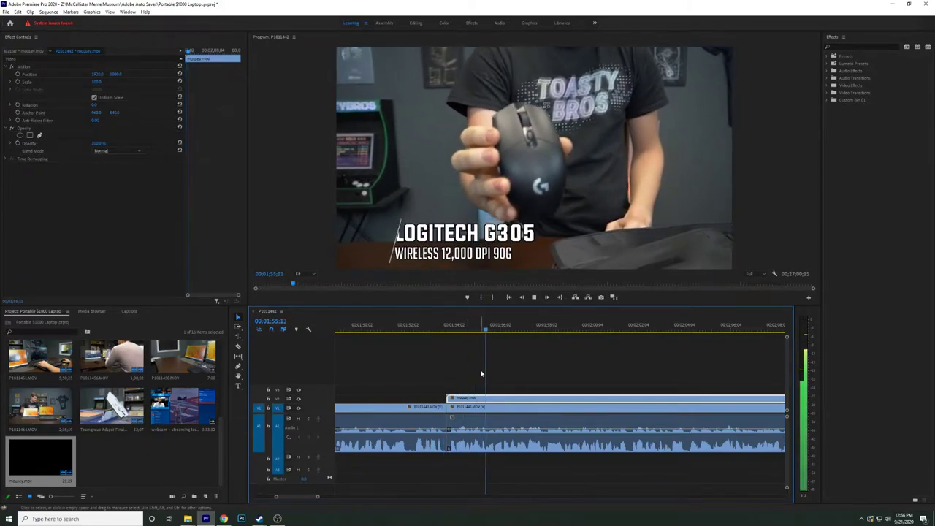
scroll(537, 387, "down", 5)
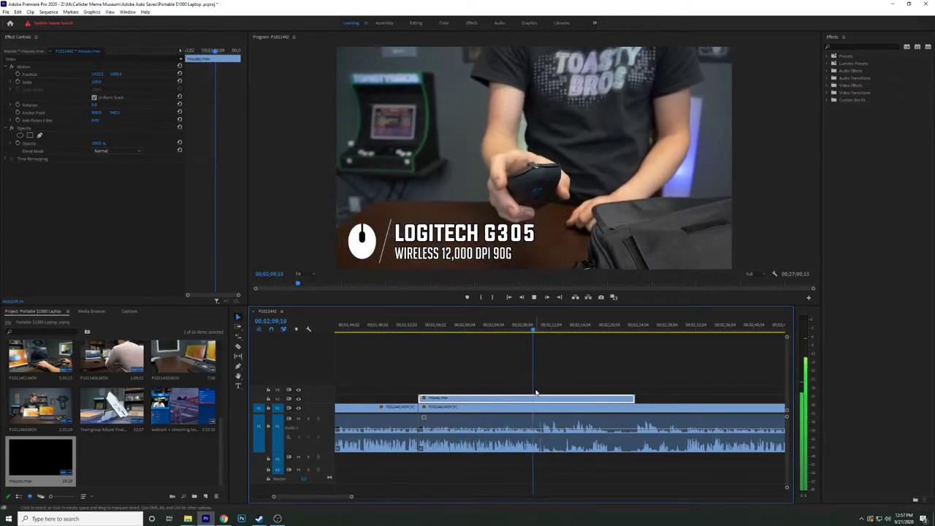
key("space")
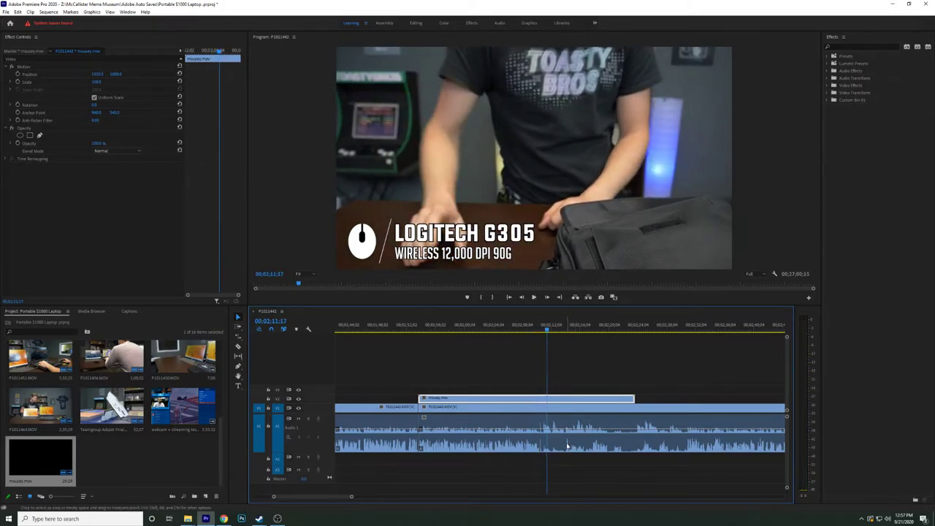
Review the mouse footage beneath and after the title from about 00;02;10 to 00;02;31 for unwanted sections.
key("space")
key("space")
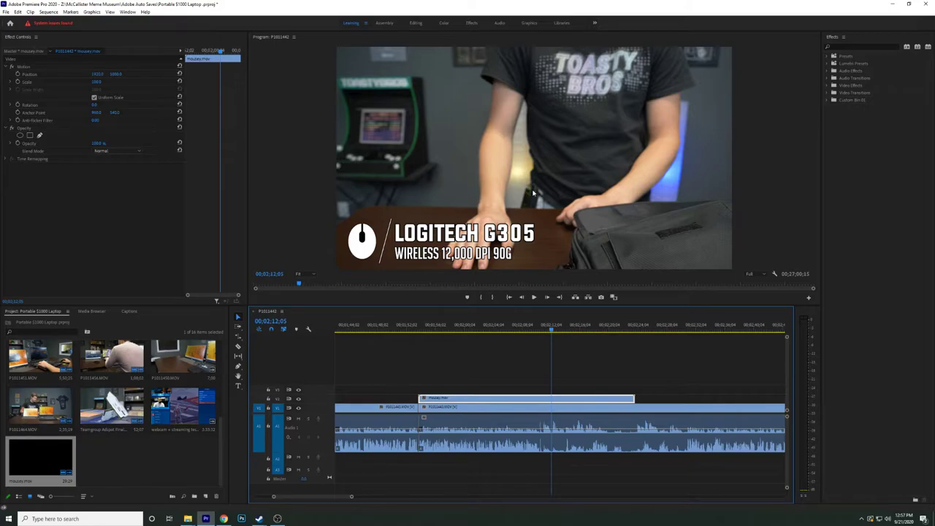
key("=")
left_click(562, 324)
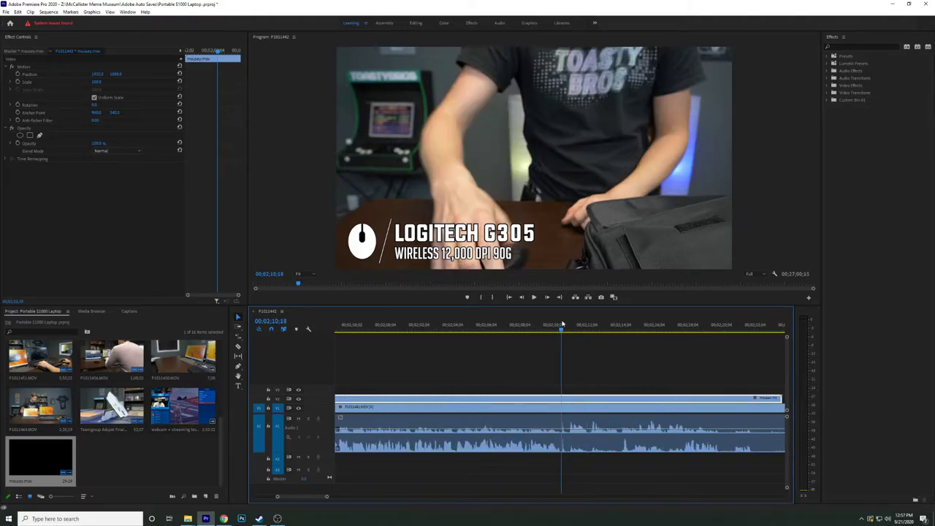
left_click(551, 325)
key("space")
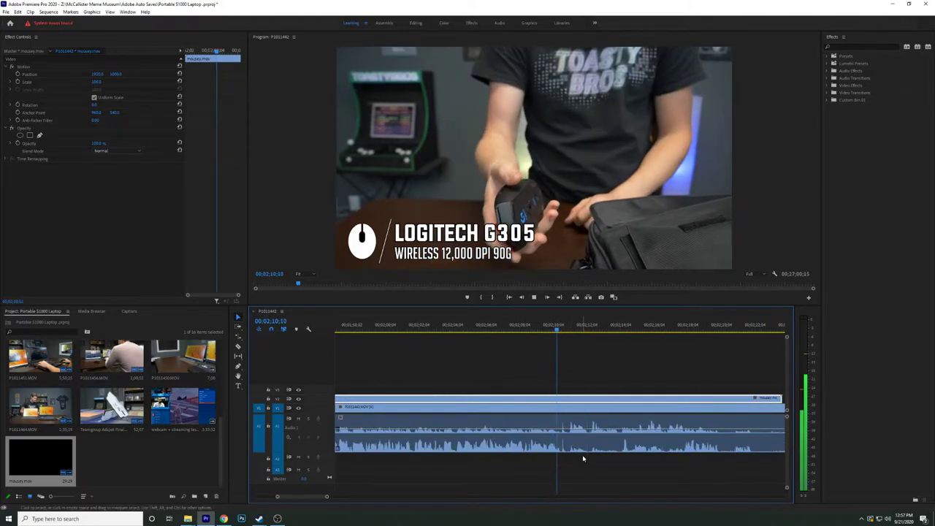
scroll(581, 457, "down", 2)
scroll(622, 464, "down", 1)
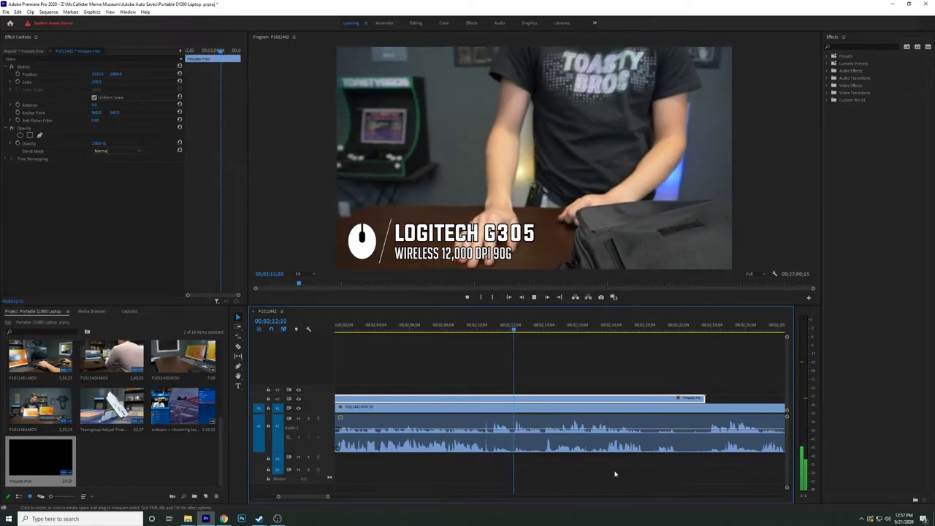
key("space")
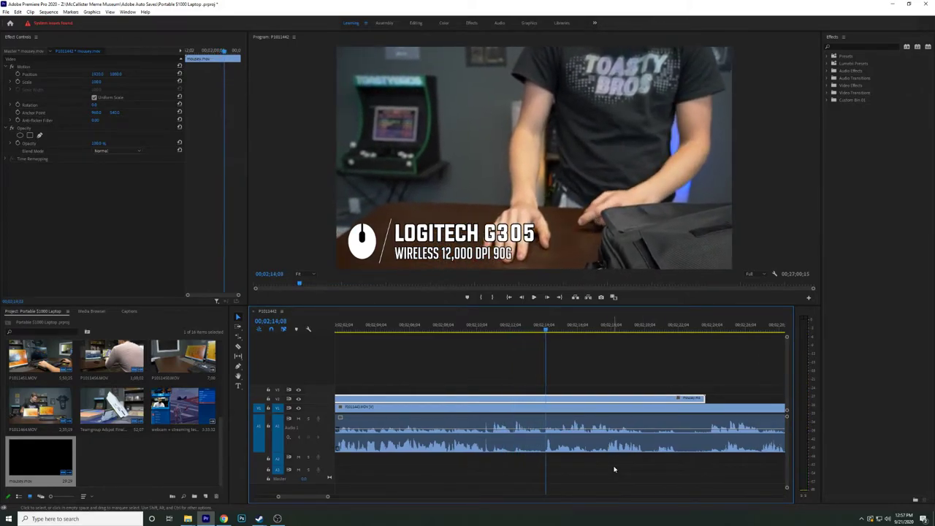
scroll(635, 384, "down", 2)
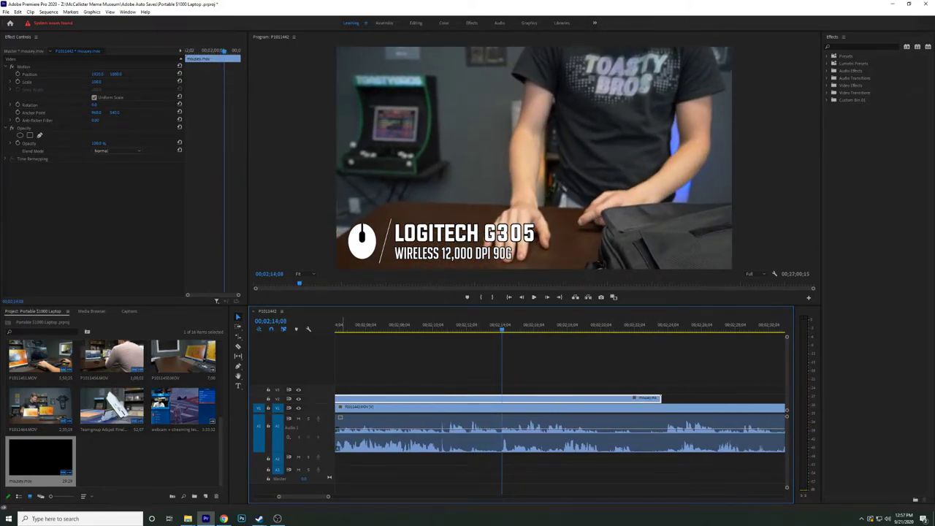
key("space")
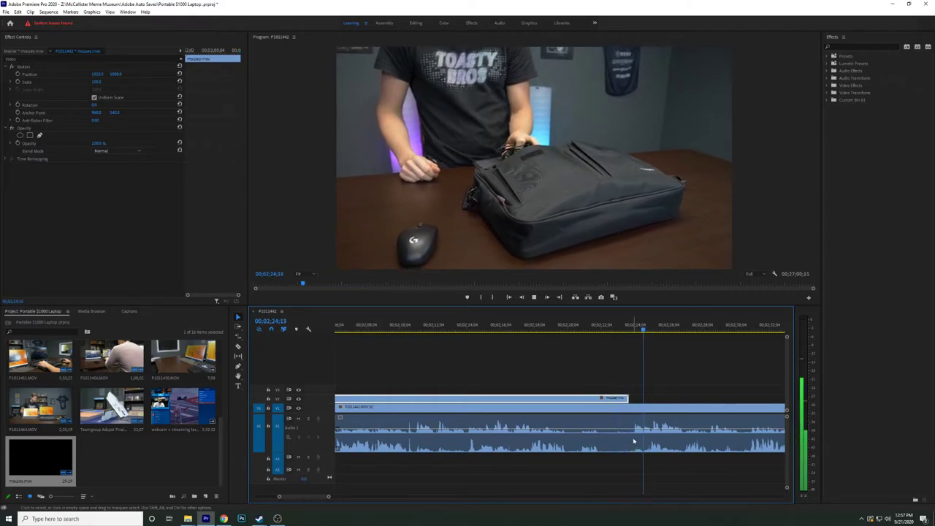
scroll(627, 437, "down", 1)
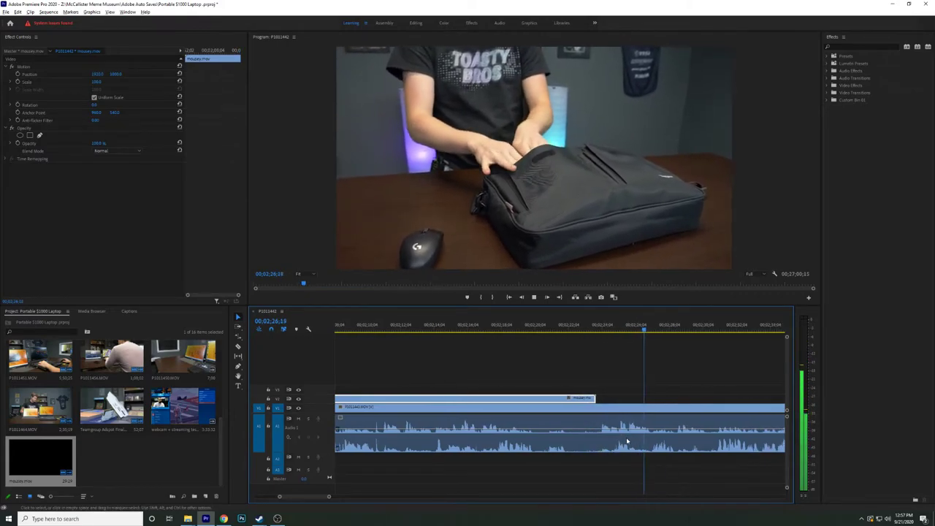
scroll(627, 438, "down", 3)
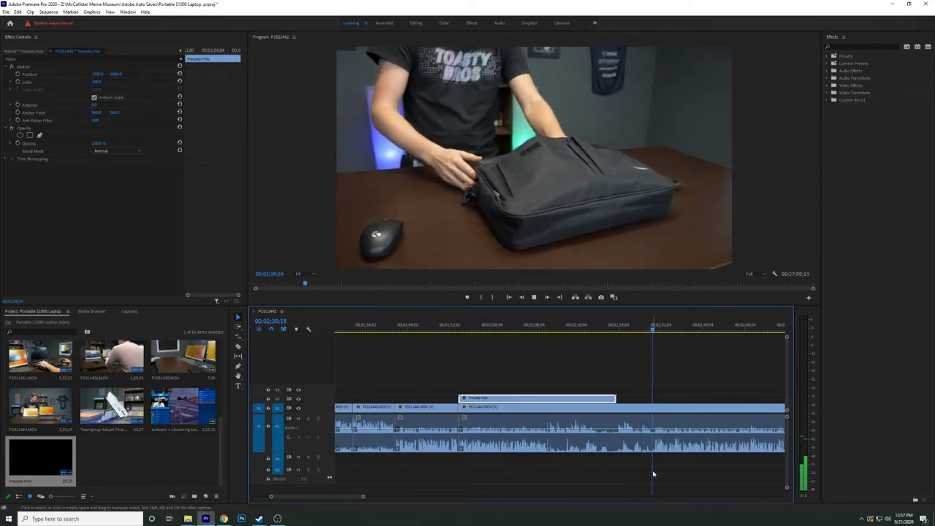
key("space")
Replay the speech around 00;02;30 and split the footage at about 00;02;30;27 with the Razor tool.
key("equal")
key("equal")
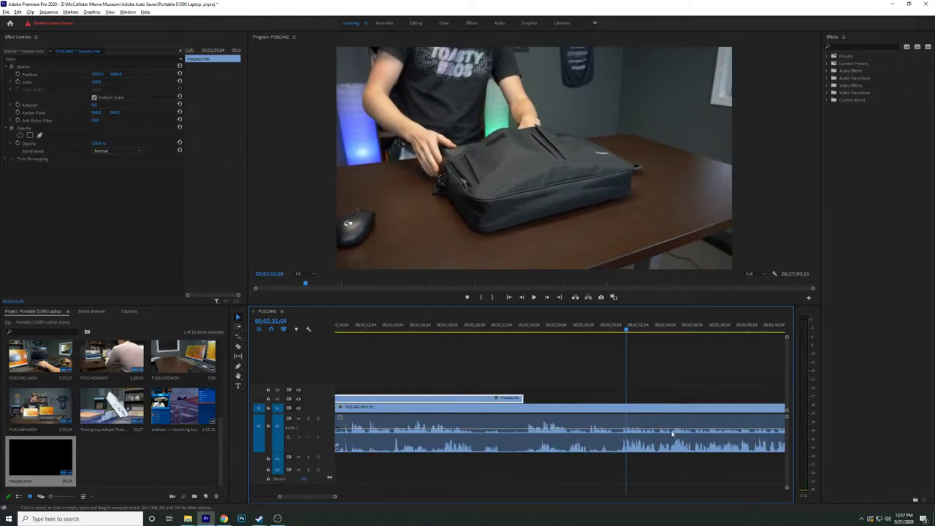
left_click(571, 329)
key("space")
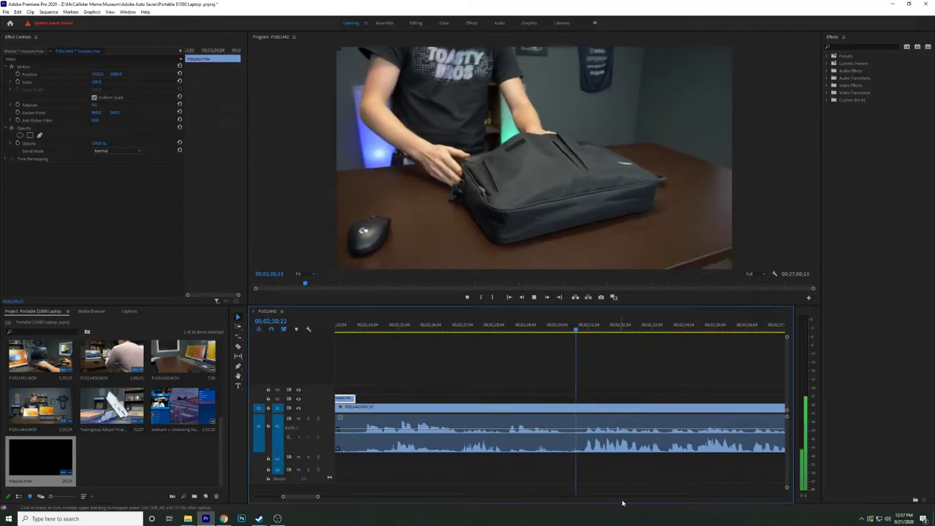
key("space")
left_click_drag(585, 329, 582, 330)
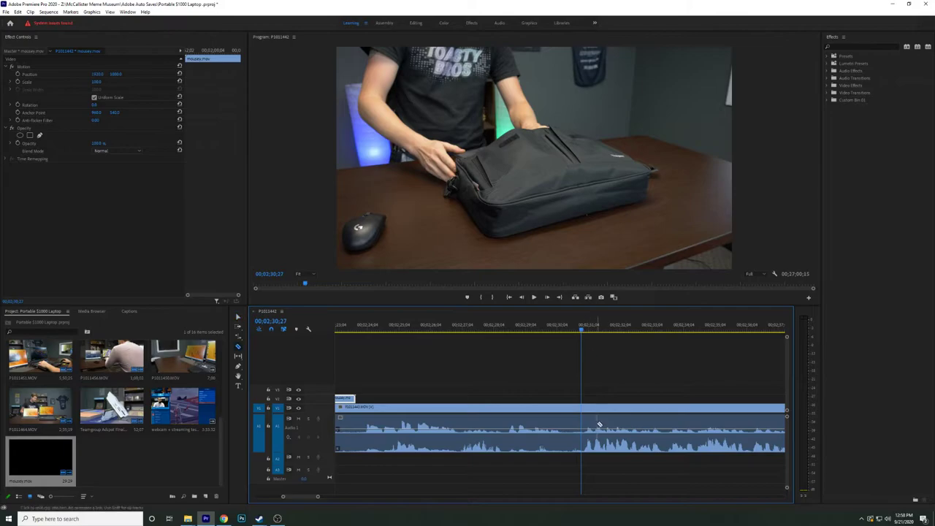
left_click(581, 410)
Try deleting the whole clip before the 00;02;30;27 cut, and undo the deletion.
key("v")
left_click(553, 413)
key("Delete")
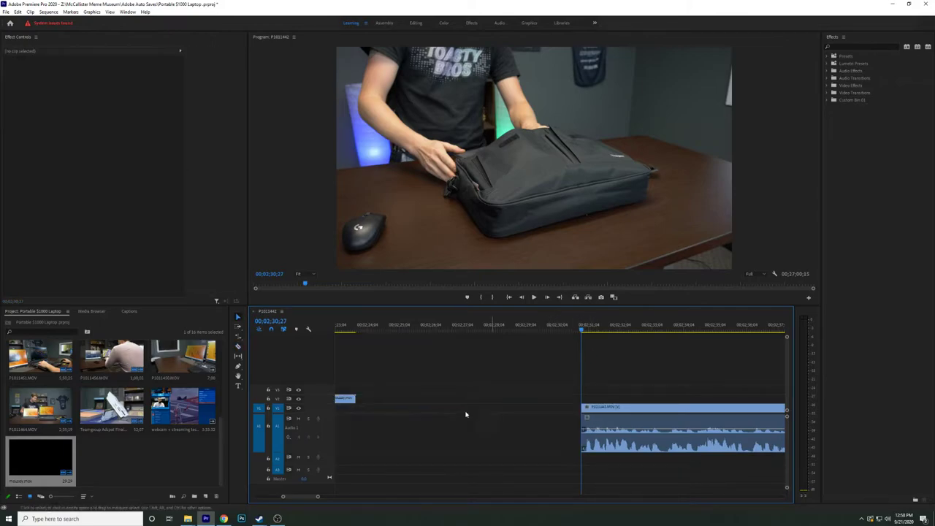
scroll(484, 422, "down", 3)
scroll(483, 442, "down", 5)
scroll(486, 456, "up", 3)
key("ctrl+z")
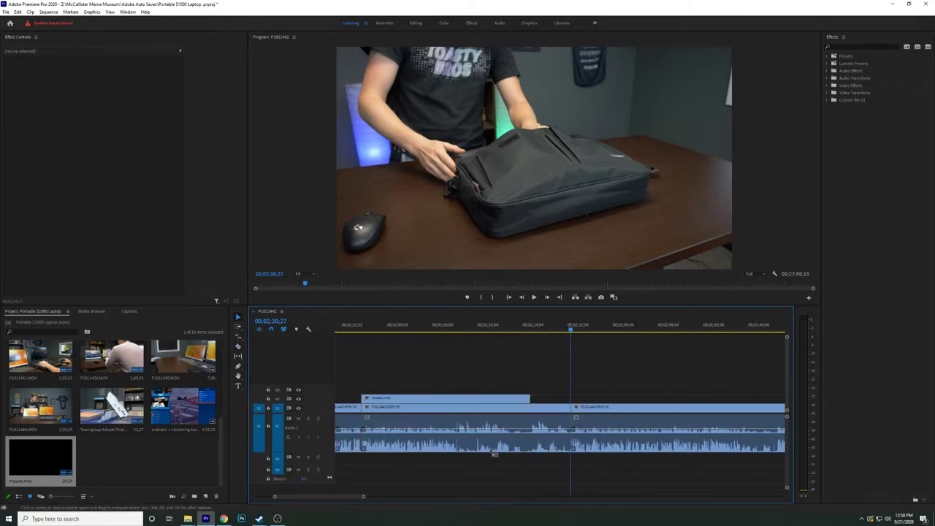
Replay the mouse shot's start and end, and split the footage beneath the title at about 00;02;10;18.
left_click(455, 328)
key("space")
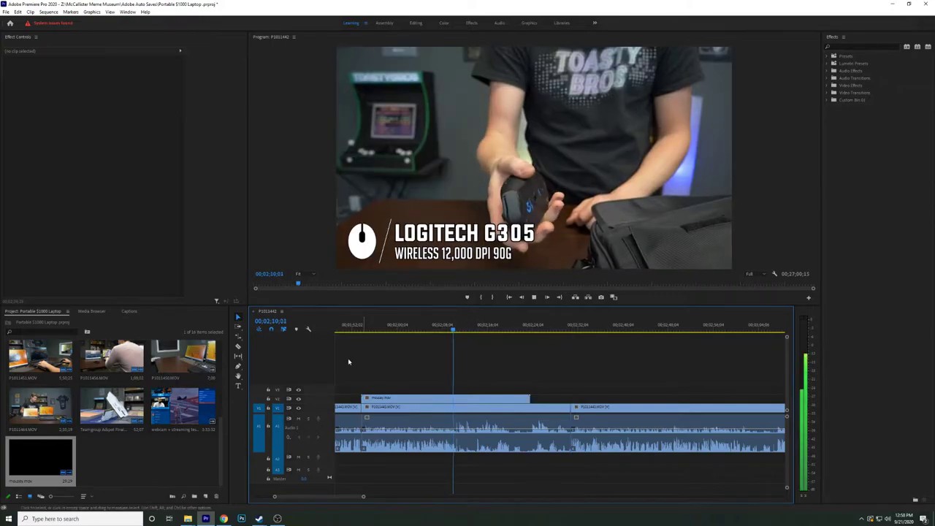
key("space")
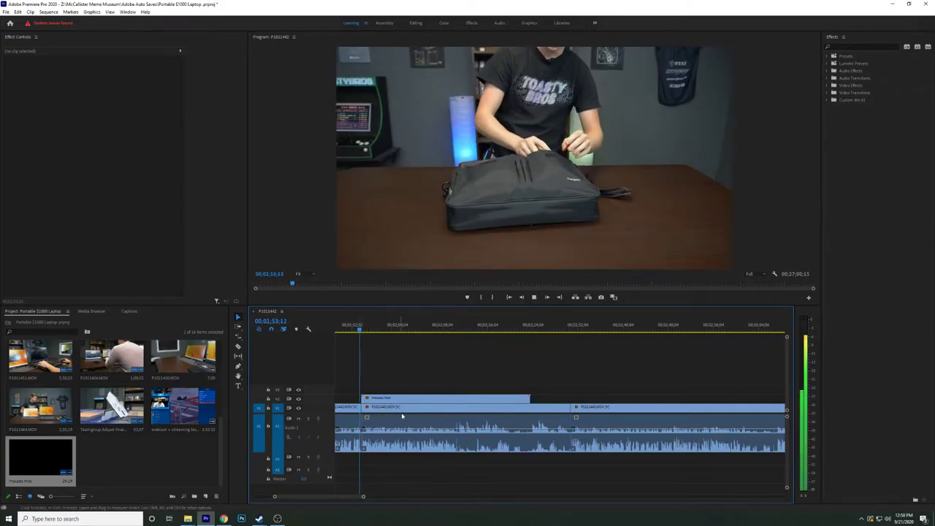
left_click(454, 330)
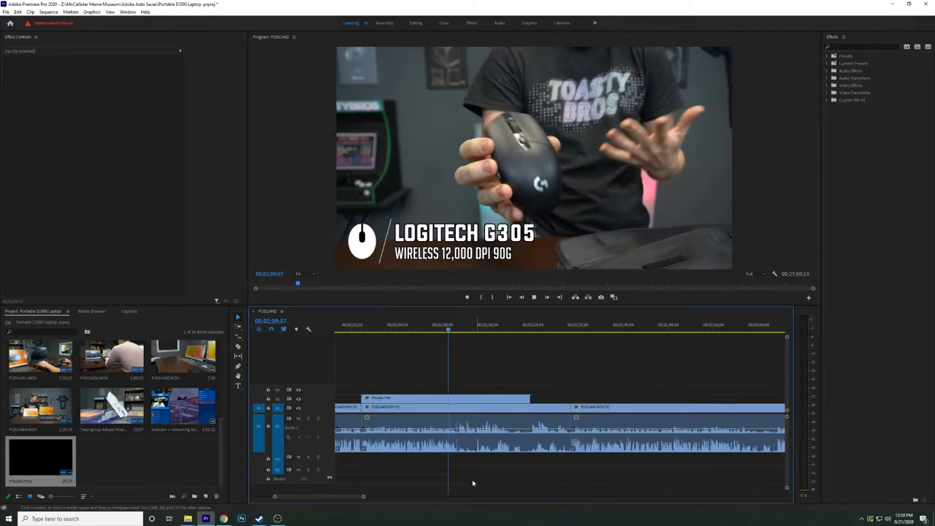
key("space")
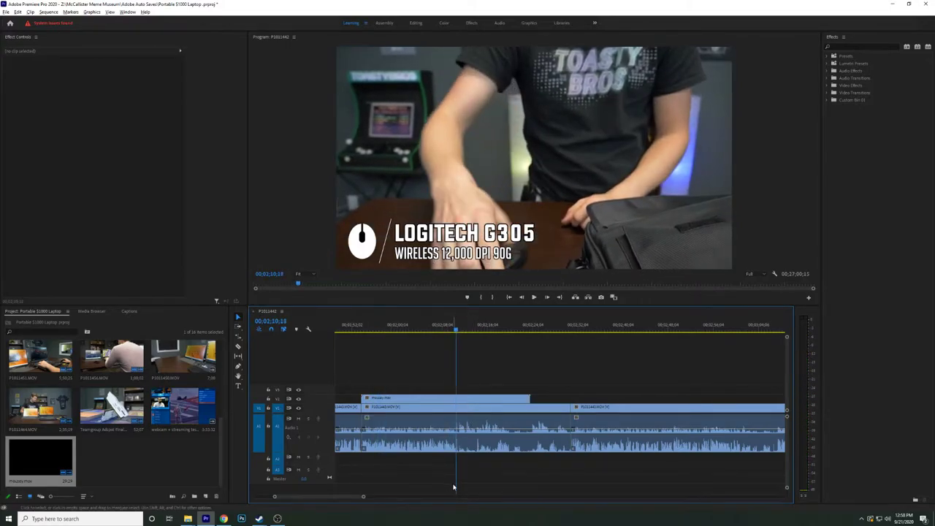
scroll(430, 438, "up", 8)
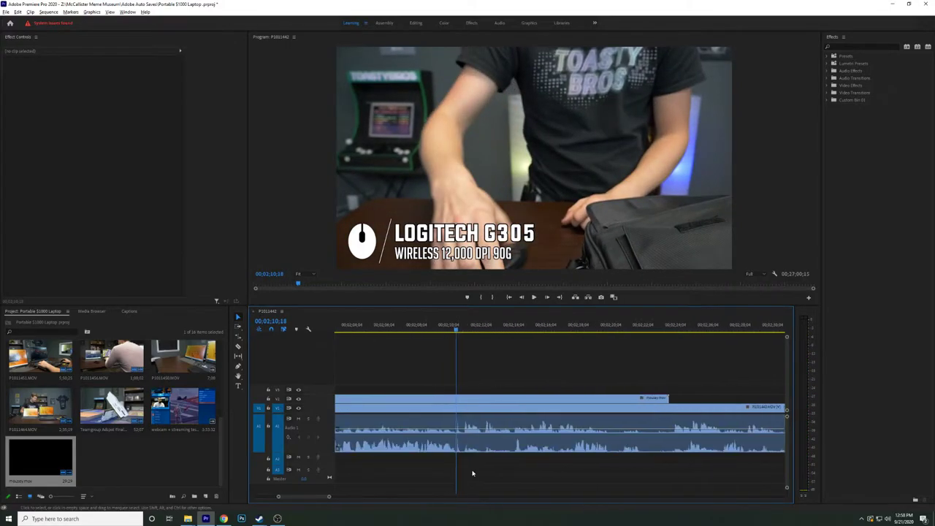
left_click(424, 428)
key("space")
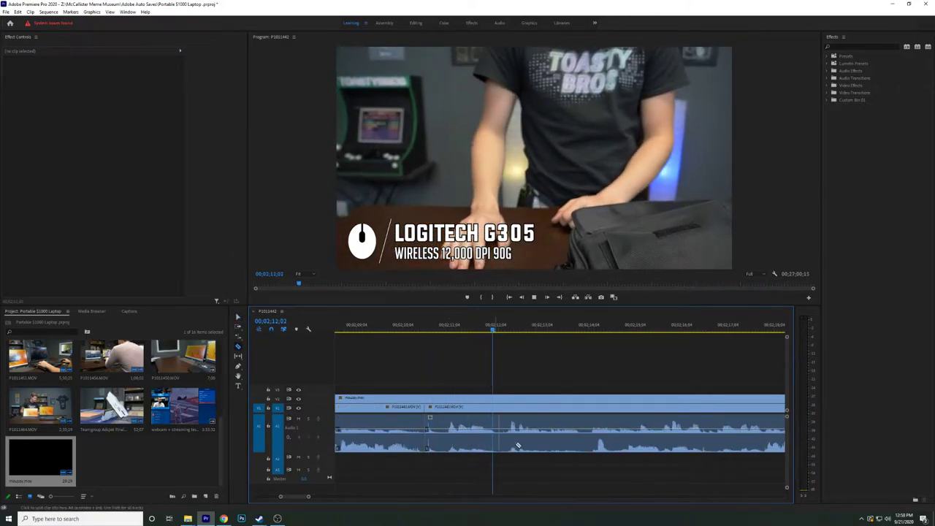
Remove the footage between the 00;02;10;18 and 00;02;30;27 cuts, close the gap and play across the join.
left_click(500, 418)
left_click(545, 410)
key("Delete")
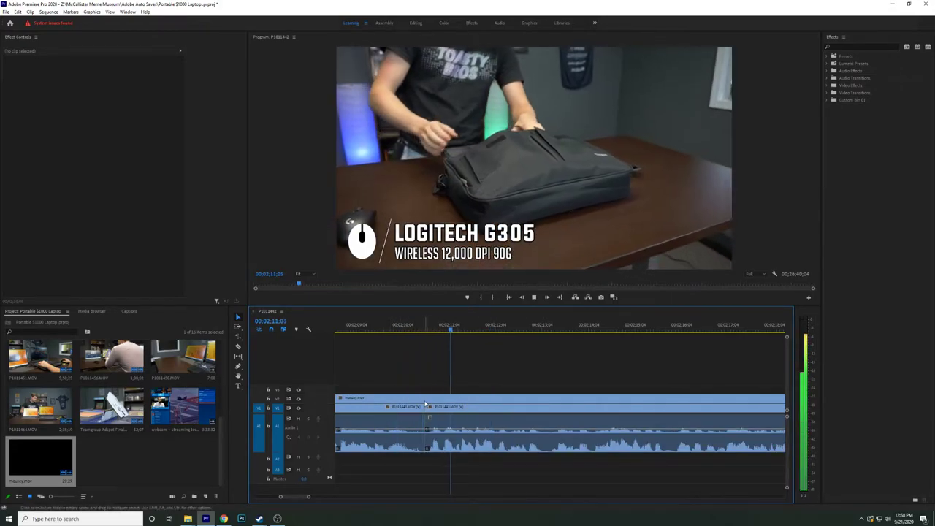
key("space")
Split the mousey.mov title at the 00;02;10;18 footage cut and delete the part after it.
left_click(447, 401)
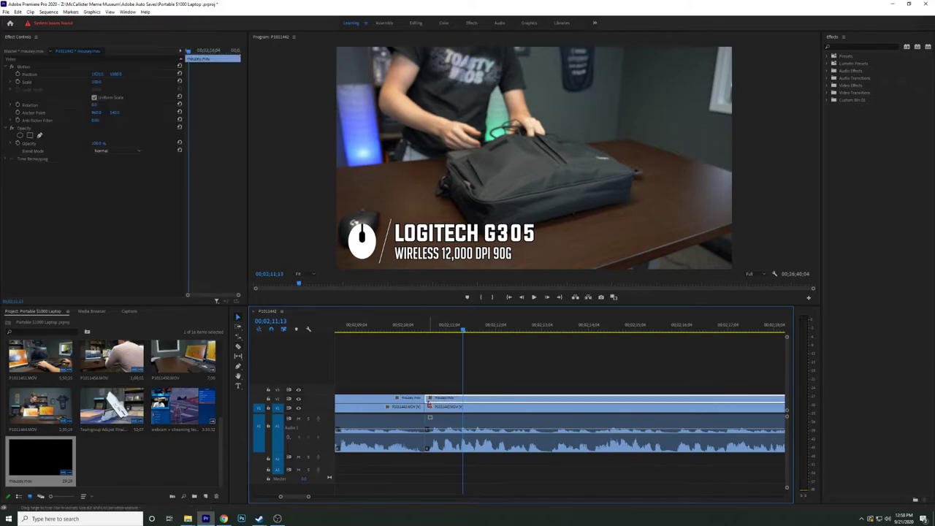
key("Delete")
Add transitions to both ends of the shortened mousey.mov title and play its opening from about 00;01;53;22.
left_click(414, 401)
scroll(476, 398, "down", 7)
scroll(451, 406, "up", 1)
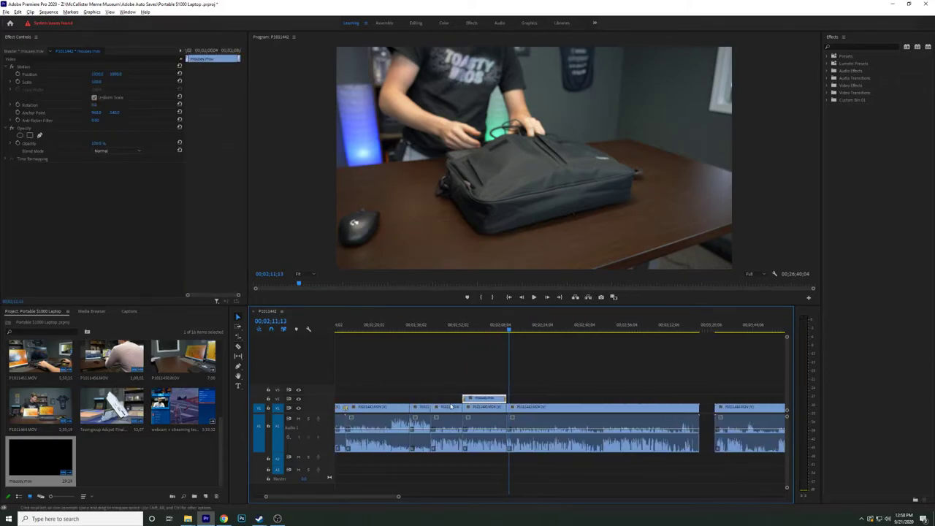
scroll(452, 394, "up", 5)
left_click(455, 327)
key("space")
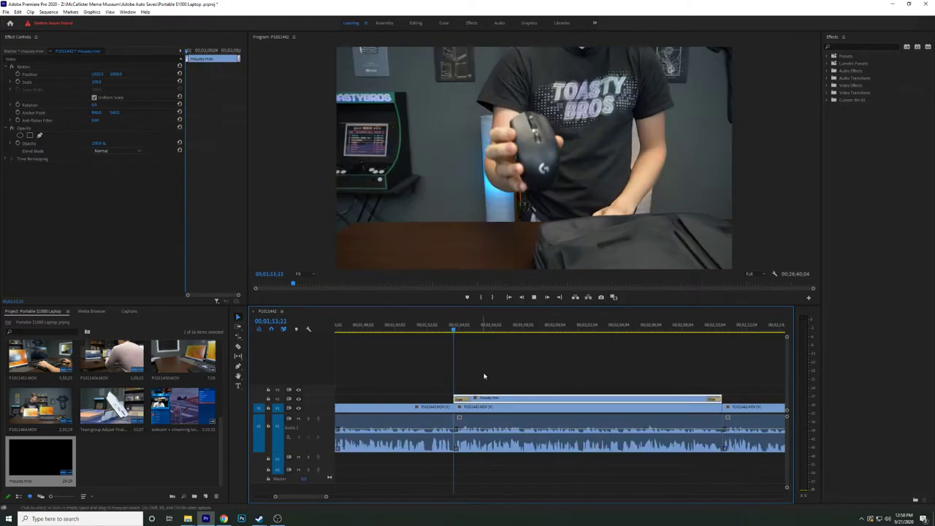
key("space")
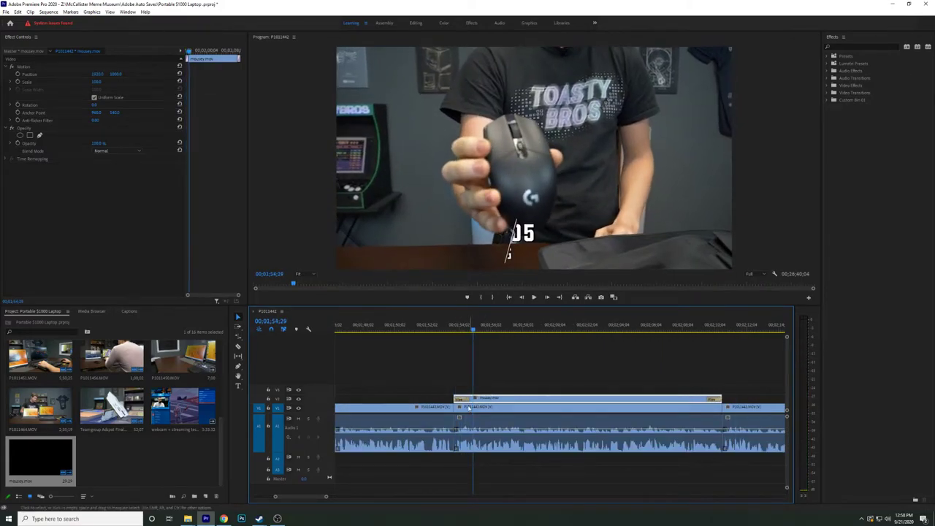
Remove the transition at the start of the mousey.mov title.
left_click(464, 399)
key("Delete")
scroll(570, 391, "down", 5)
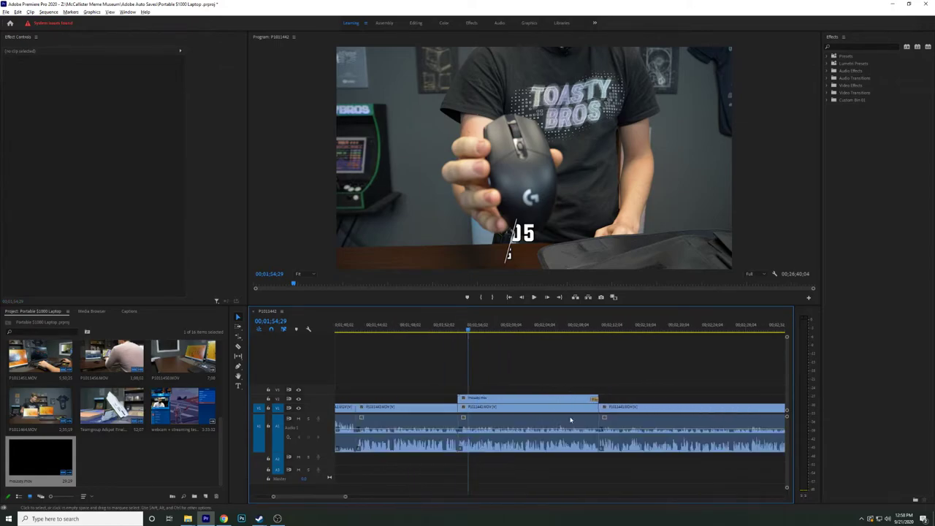
scroll(569, 417, "down", 2)
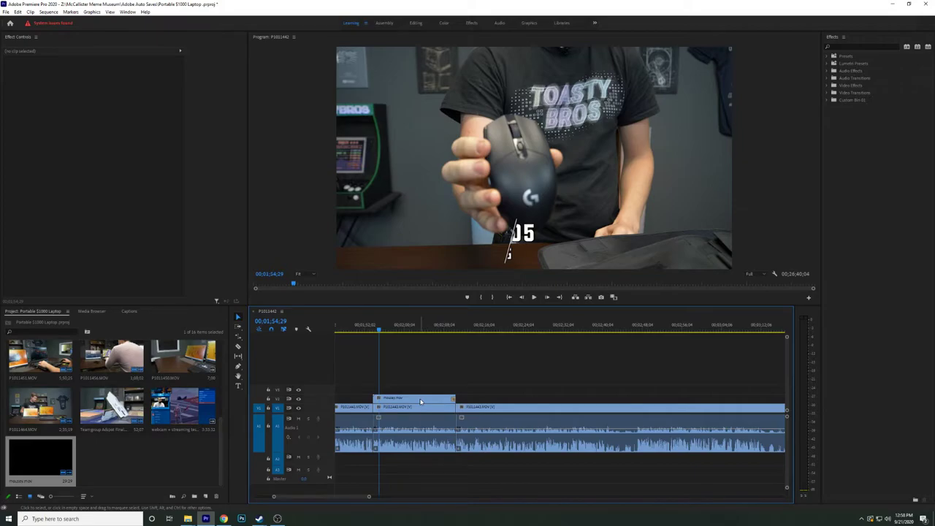
scroll(464, 378, "down", 2)
scroll(431, 377, "up", 4)
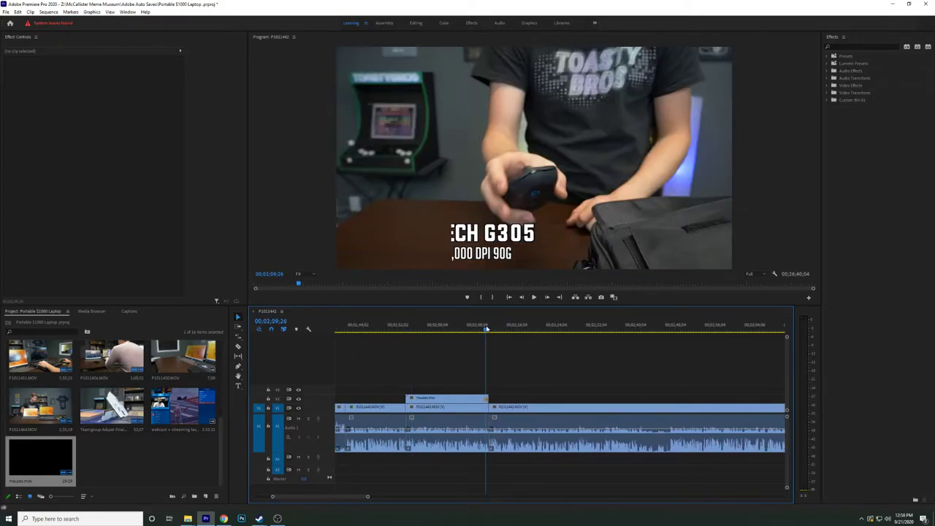
Set the wipe at the end of the mousey.mov title to run East to West, and play across the title's end.
left_click_drag(483, 328, 485, 327)
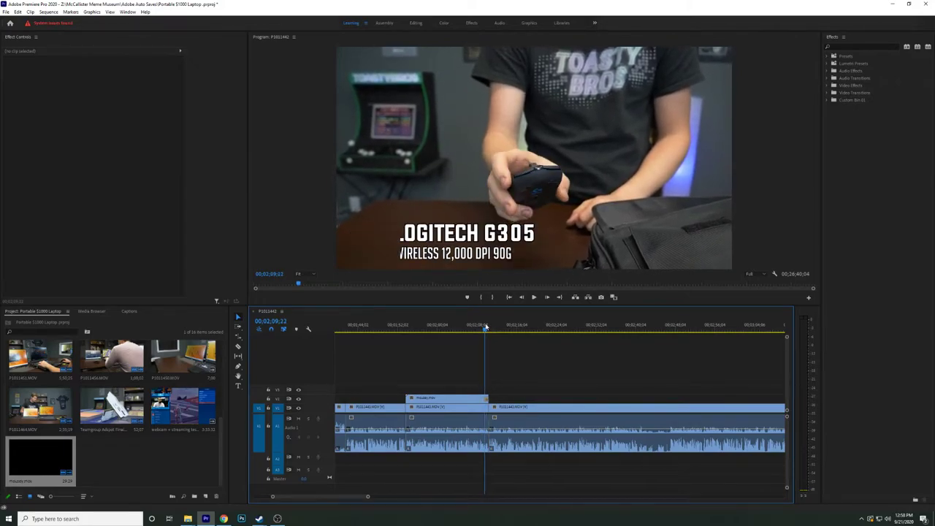
left_click(487, 399)
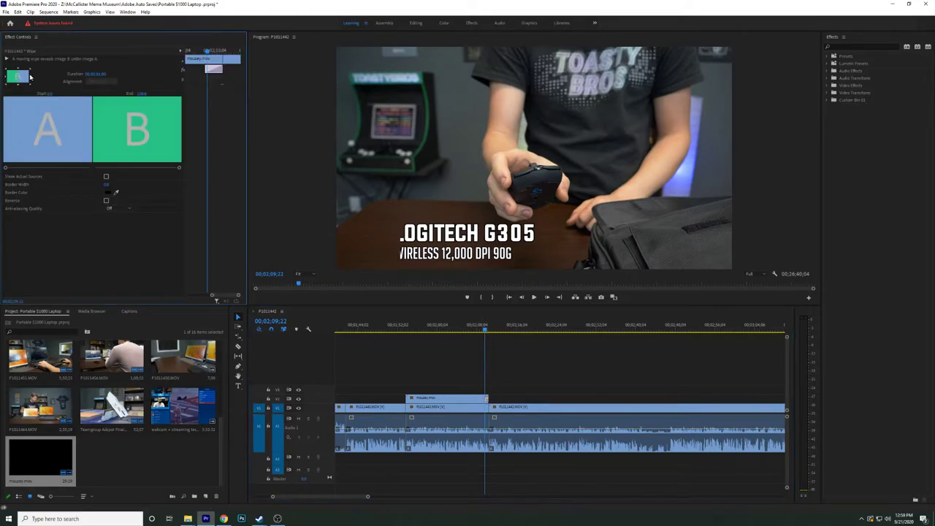
left_click(31, 77)
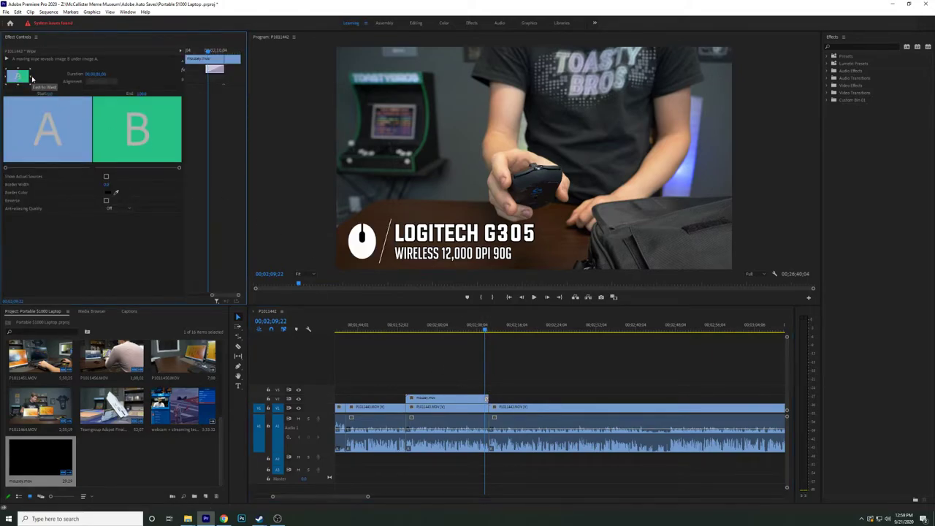
key("space")
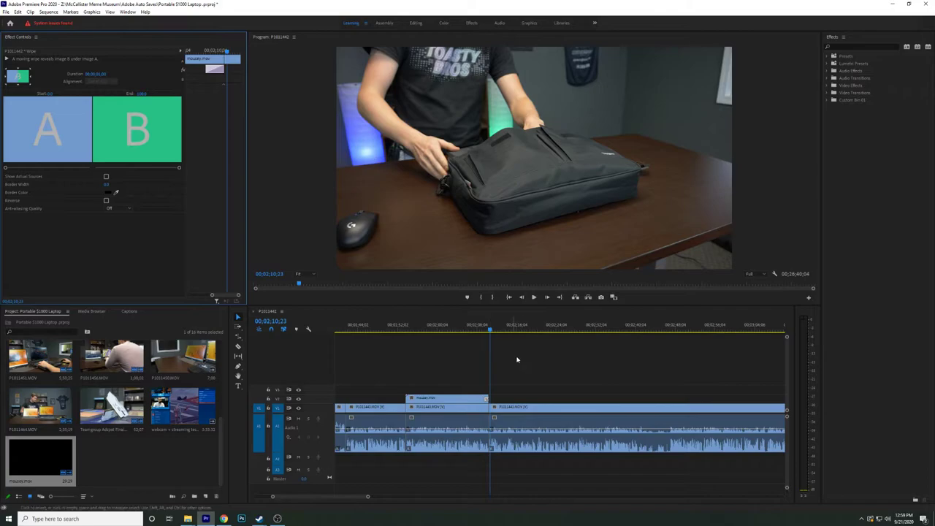
Play the footage from about 00;02;10;23 to find where the mousepad is unfolded.
scroll(533, 361, "down", 1)
scroll(465, 402, "up", 4)
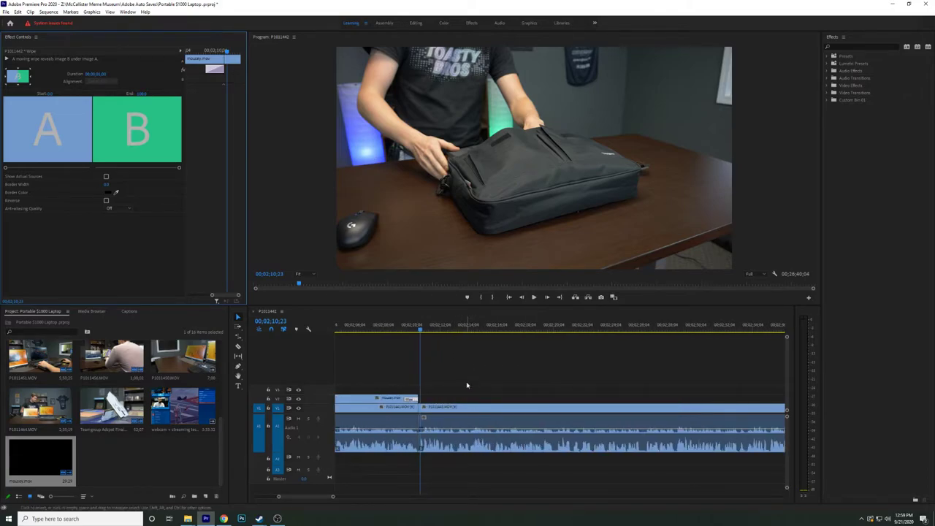
key("space")
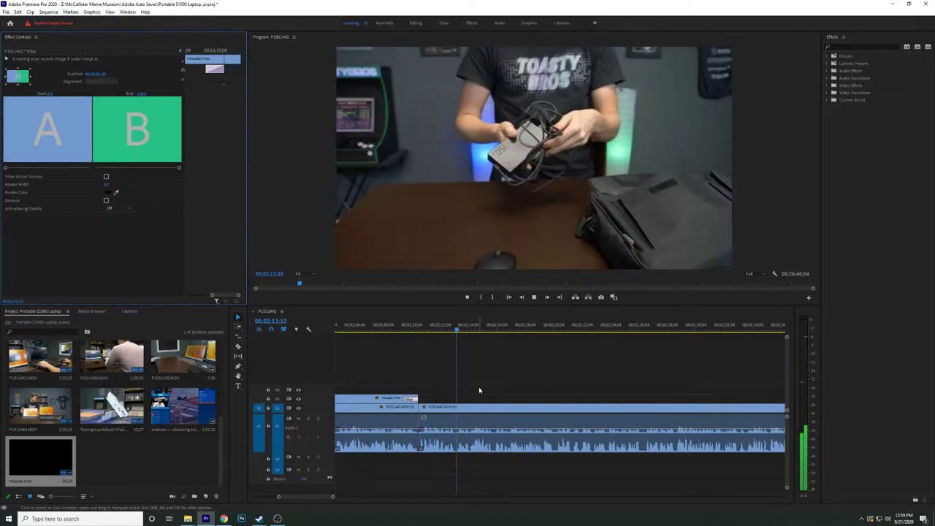
scroll(509, 407, "down", 1)
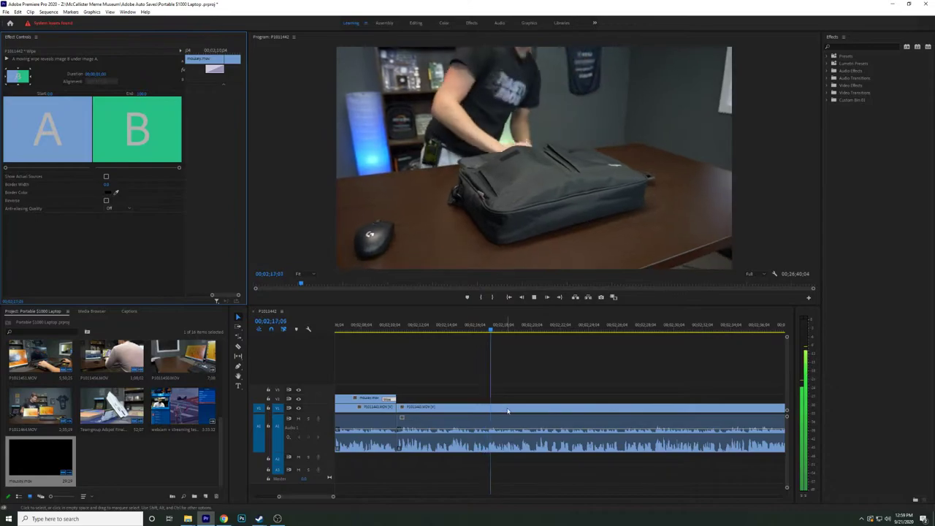
key("space")
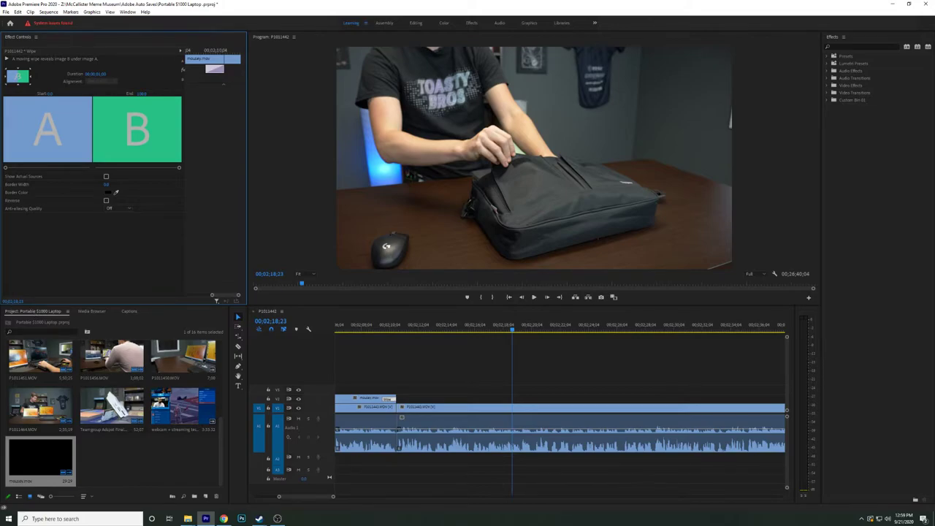
key("alt+Tab")
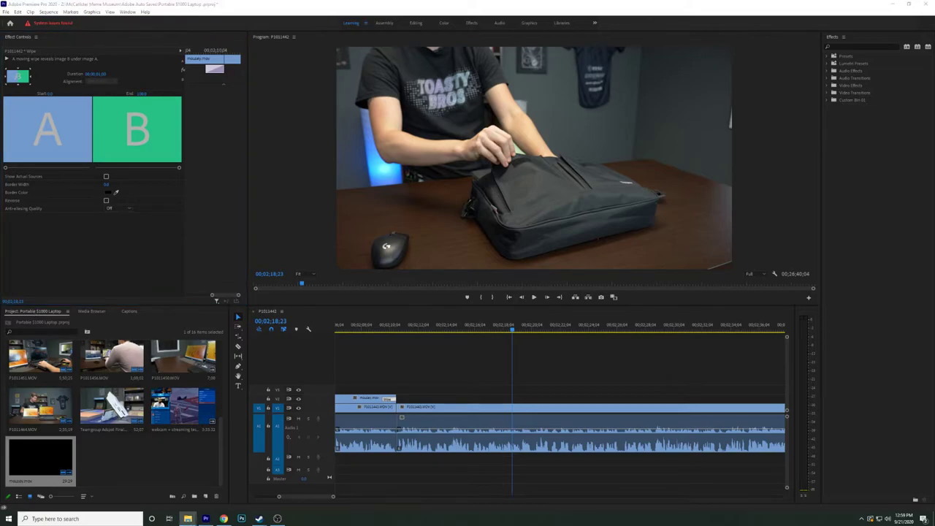
left_click(519, 360)
key("space")
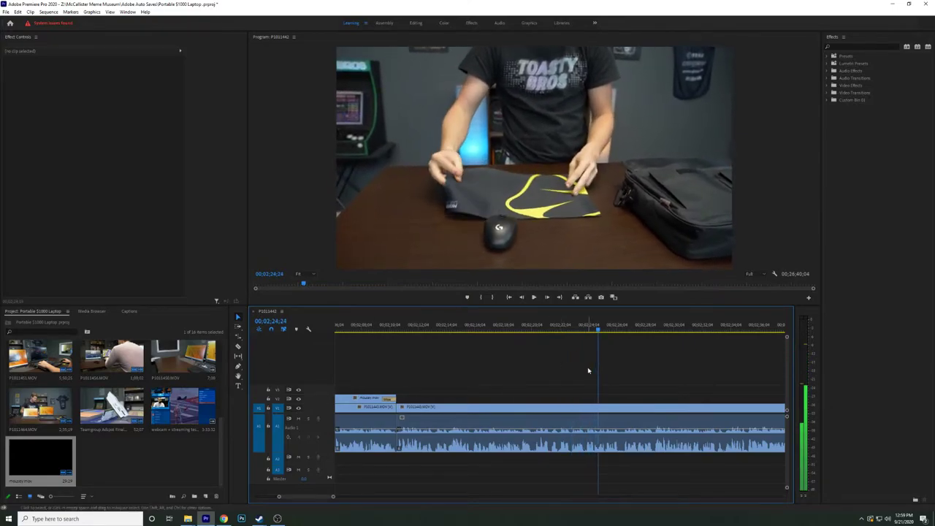
Bring pad.mov in from the file folder above the footage at about 00;02;24;24 and delete its audio.
key("alt+Tab")
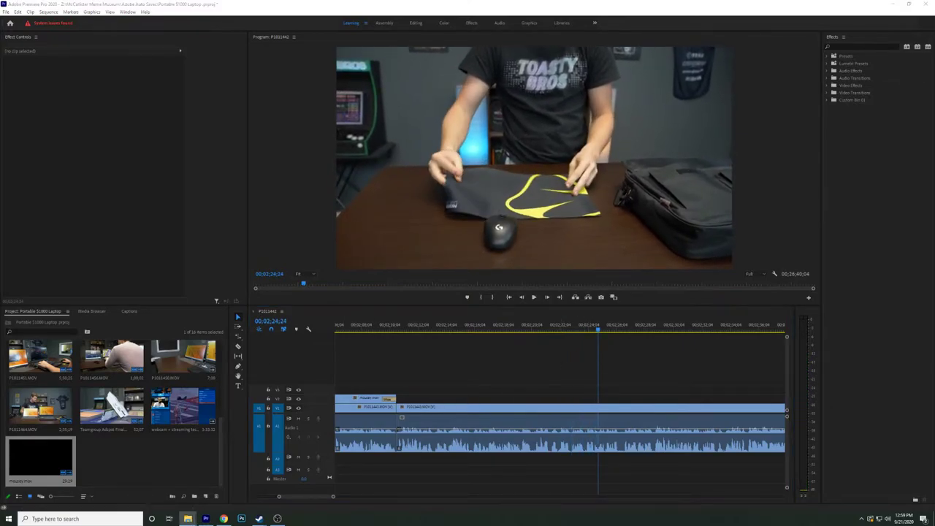
left_click_drag(281, 313, 613, 399)
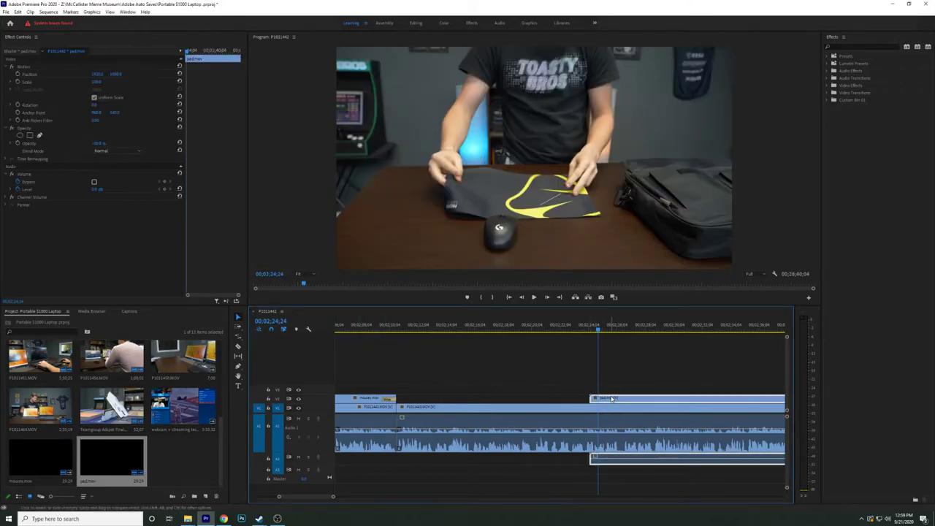
left_click(651, 460, "alt")
key("Delete")
Play the pad.mov title's opening and move the title to start at about 00;02;26;04.
key("space")
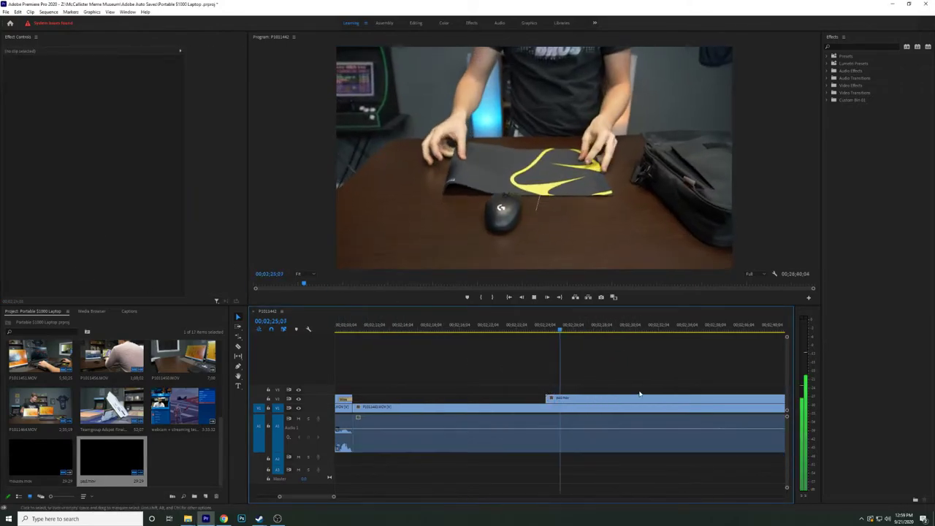
left_click(574, 401)
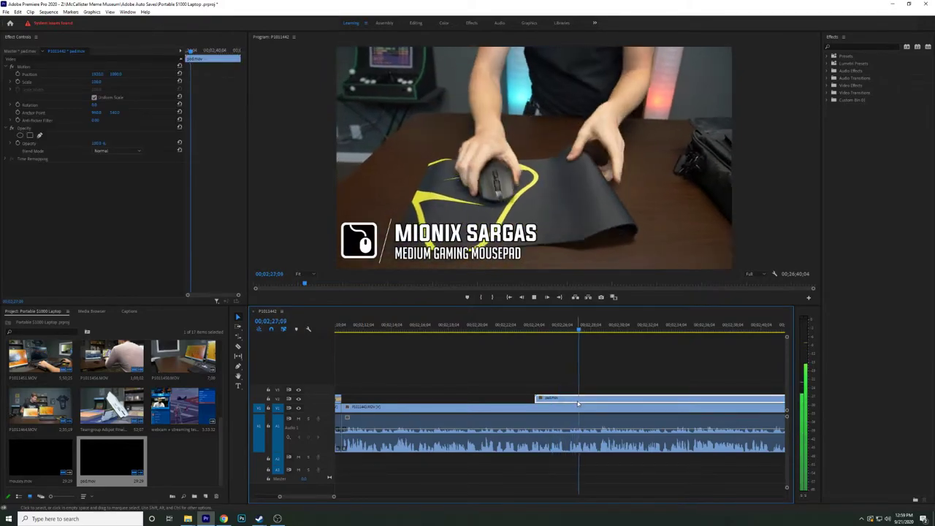
key("space")
left_click_drag(576, 401, 601, 401)
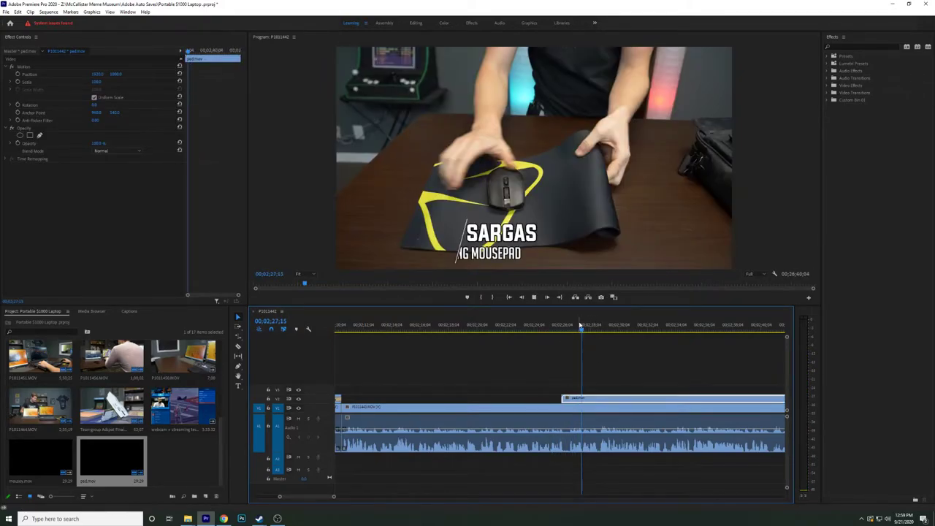
Play the footage beneath the pad.mov title up to about 00;02;46 to examine where the mousepad segment ends.
scroll(614, 361, "down", 2)
scroll(611, 363, "down", 4)
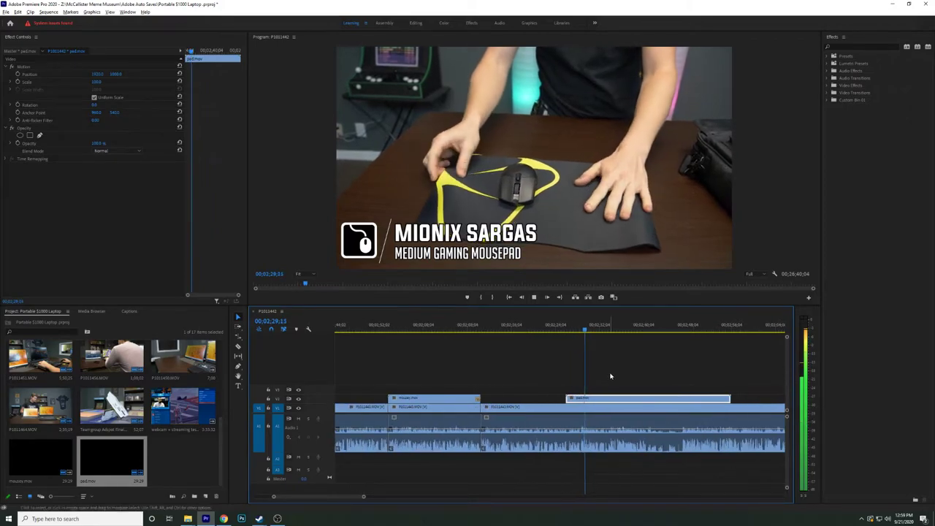
key("minus")
key("minus")
key("minus")
key("minus")
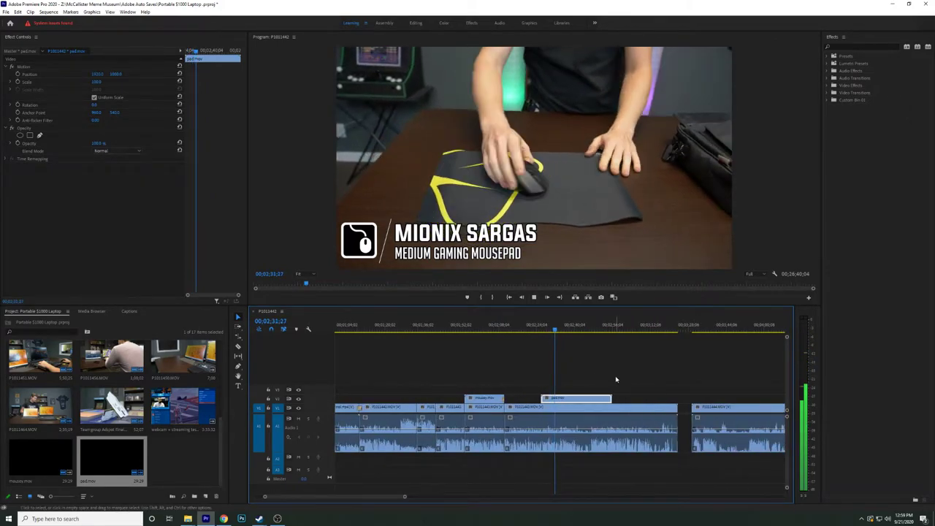
key("equal")
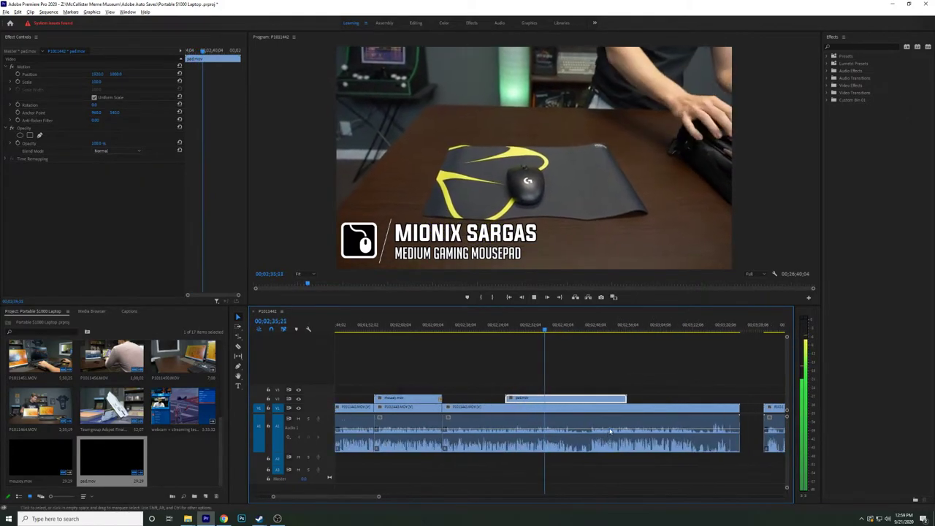
key("equal")
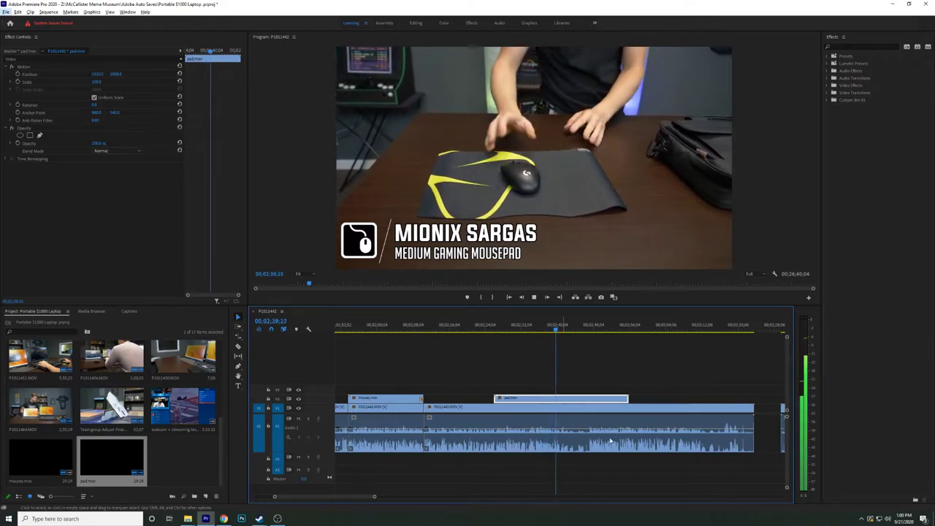
key("alt+space")
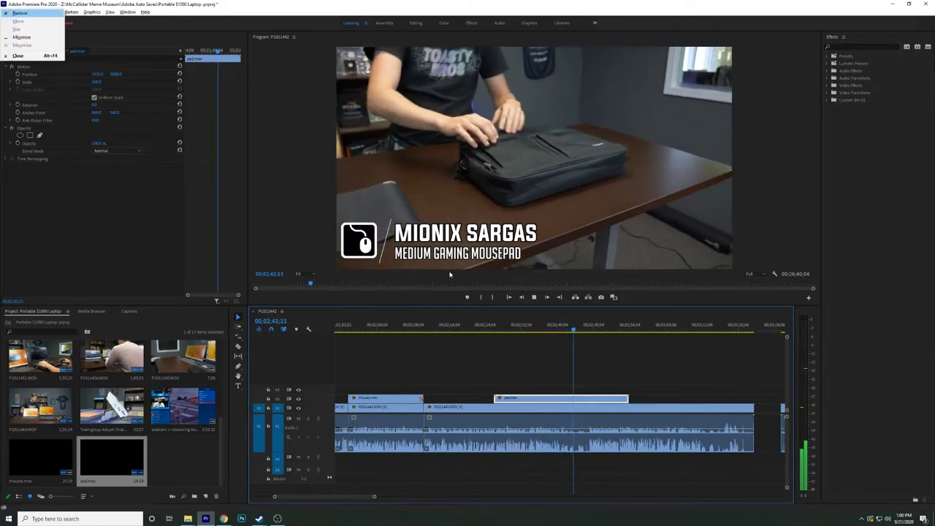
left_click(541, 360)
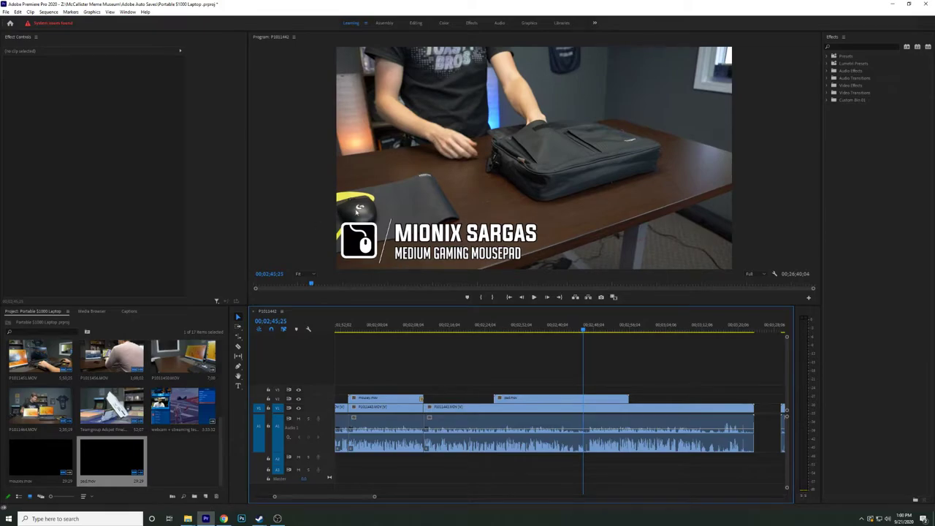
scroll(575, 396, "down", 1)
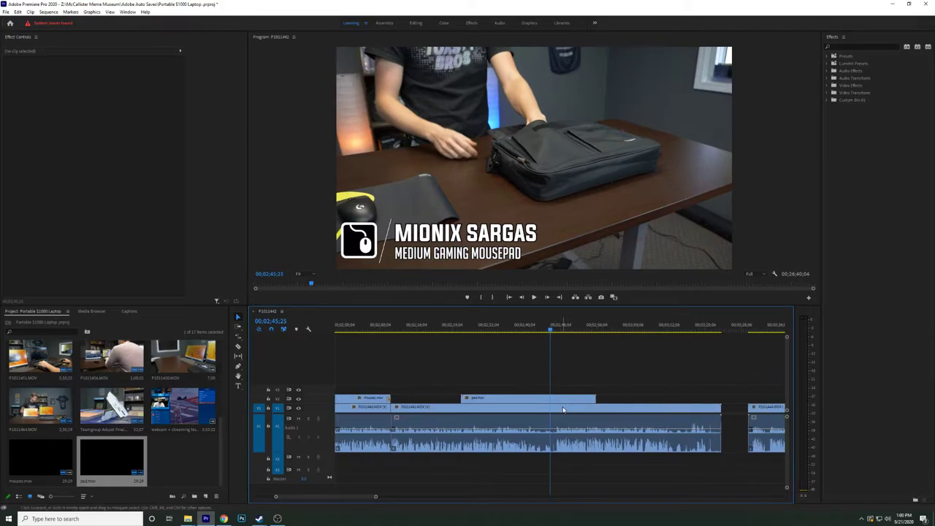
key("space")
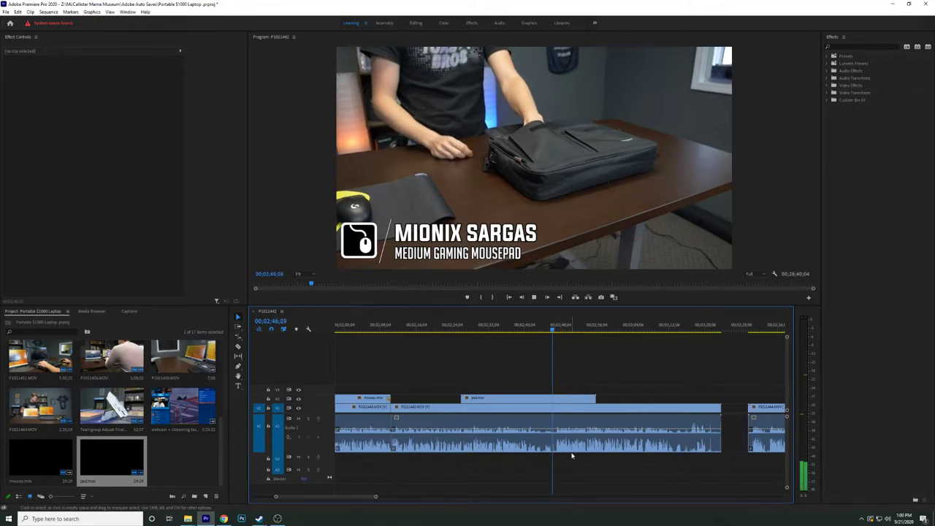
Replay the footage between about 00;02;39 and 00;02;44 to locate the cut from the mousepad to the bag.
scroll(562, 464, "up", 2)
left_click(511, 327)
key("space")
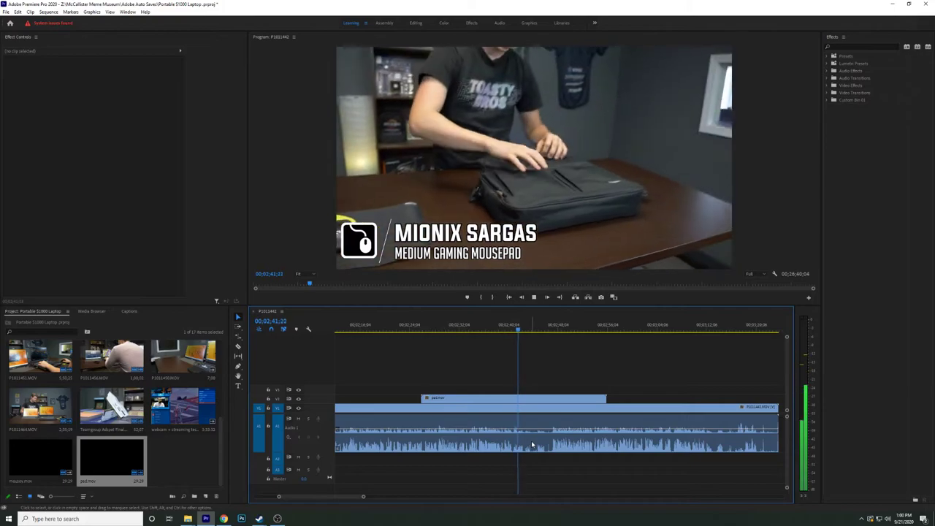
scroll(532, 442, "up", 1)
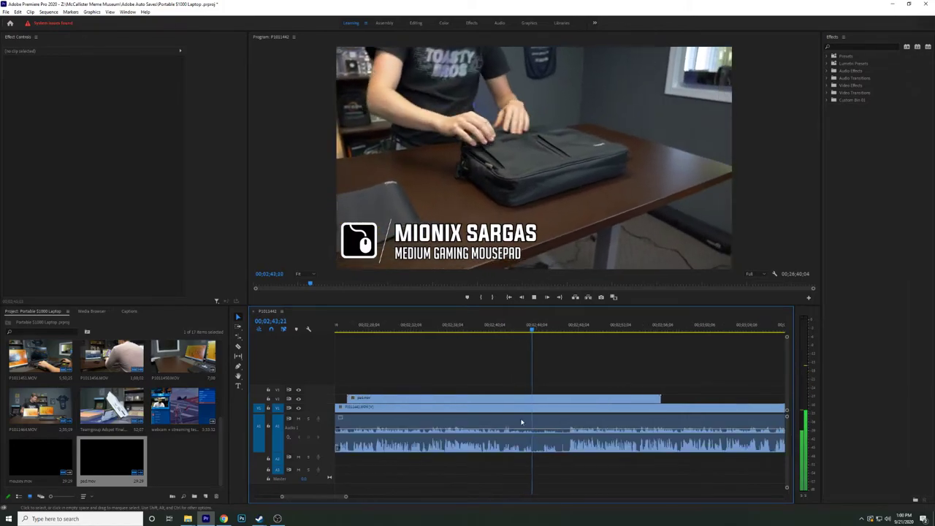
key("space")
key("space")
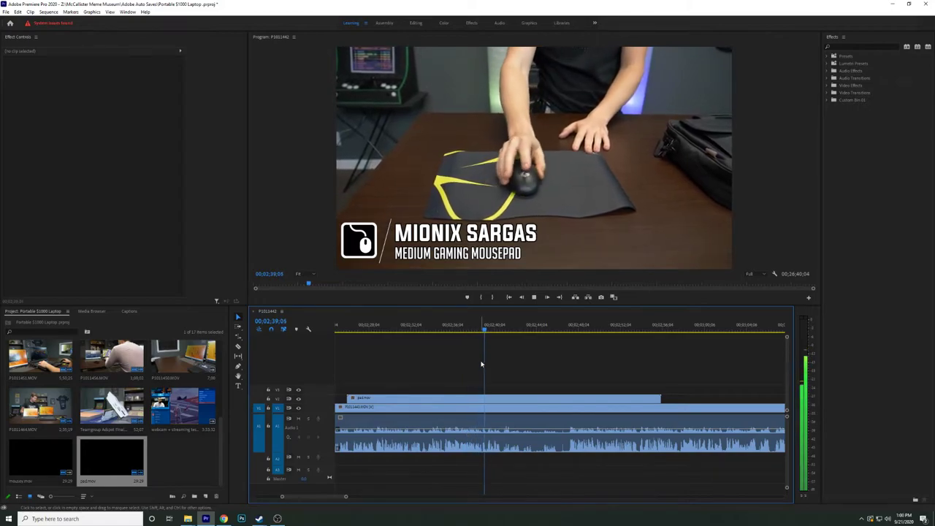
Split the footage beneath the pad.mov title just after 00;02;40;20, where the mousepad shot ends.
scroll(519, 393, "up", 4)
key("c")
scroll(484, 439, "up", 1)
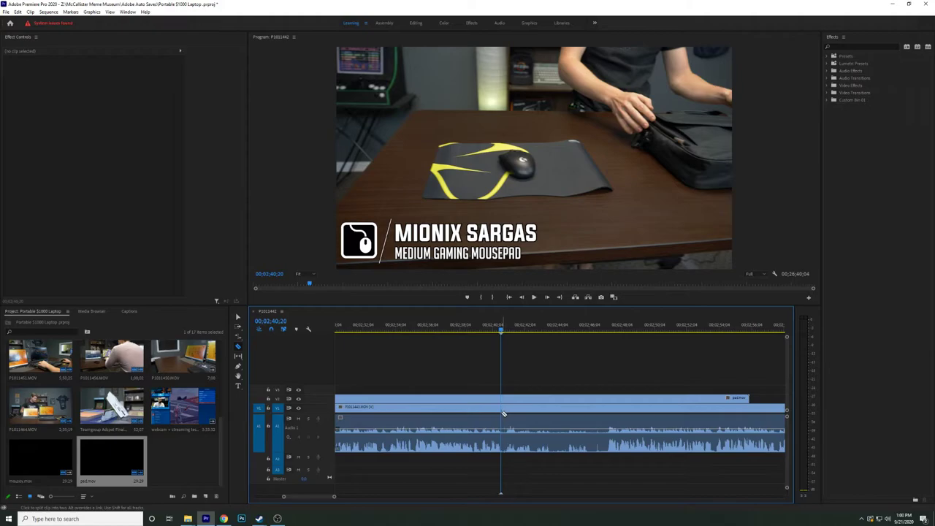
key("space")
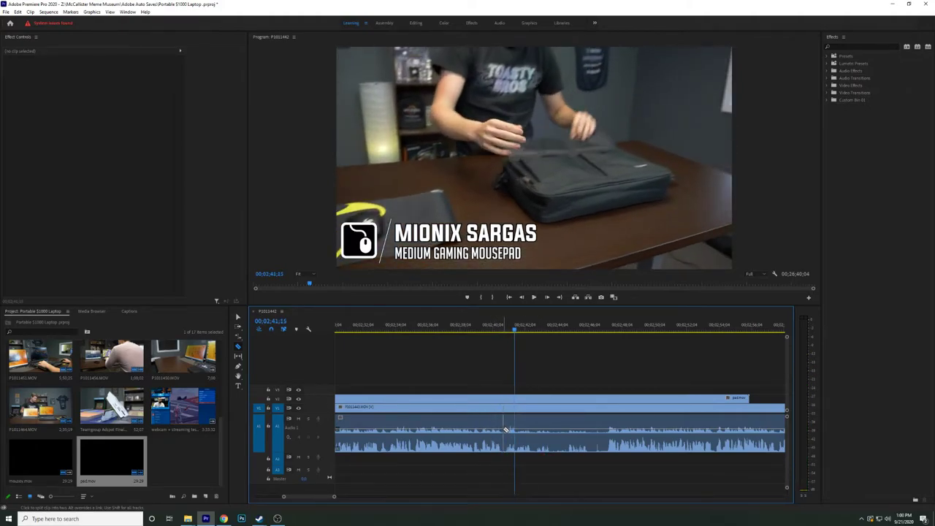
key("space")
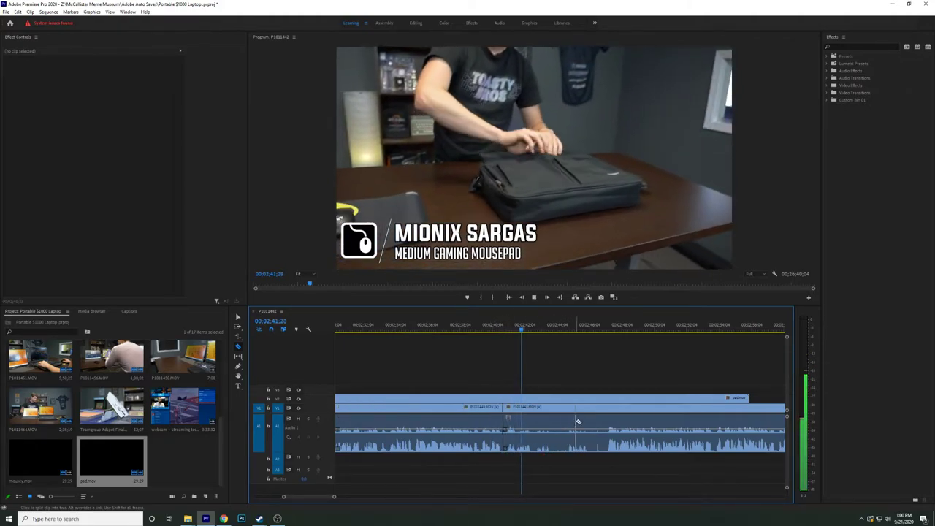
Split the pad.mov title at the new footage cut and delete the part after it.
left_click(504, 399)
key("v")
left_click(520, 399)
key("Delete")
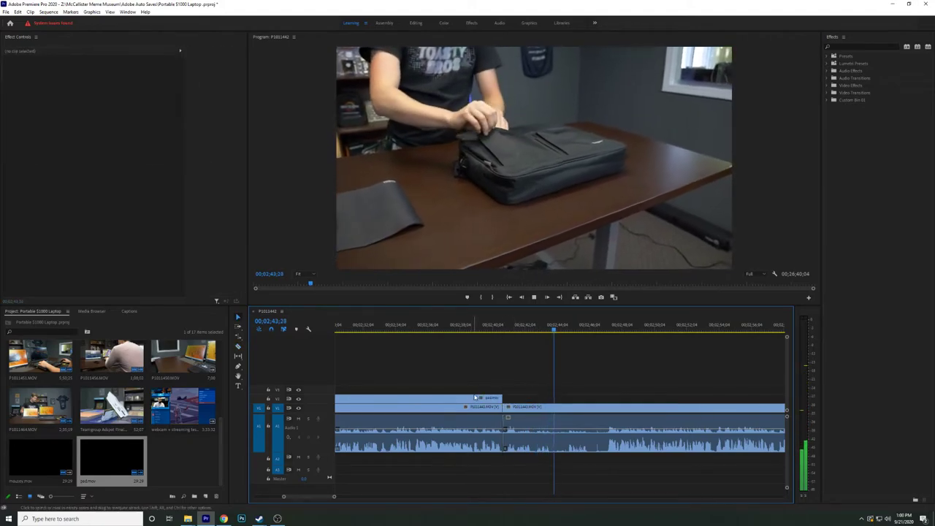
Apply the default transition to the pad.mov title and remove the one at its start, keeping only the end wipe.
left_click(477, 398)
key("ctrl+d")
scroll(422, 398, "up", 5)
left_click(383, 399)
key("Delete")
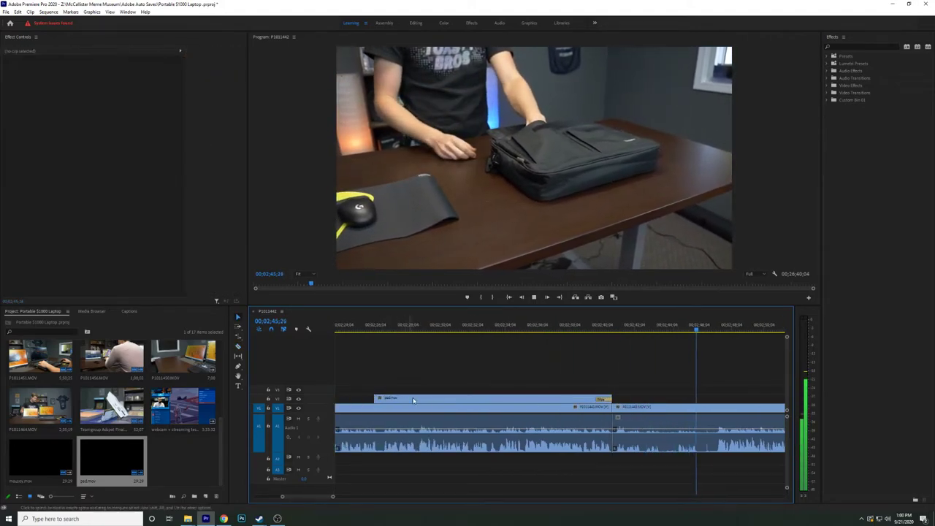
Stop playback and set the wipe at the end of the pad.mov title to run East to West.
key("space")
left_click(606, 400)
left_click(29, 79)
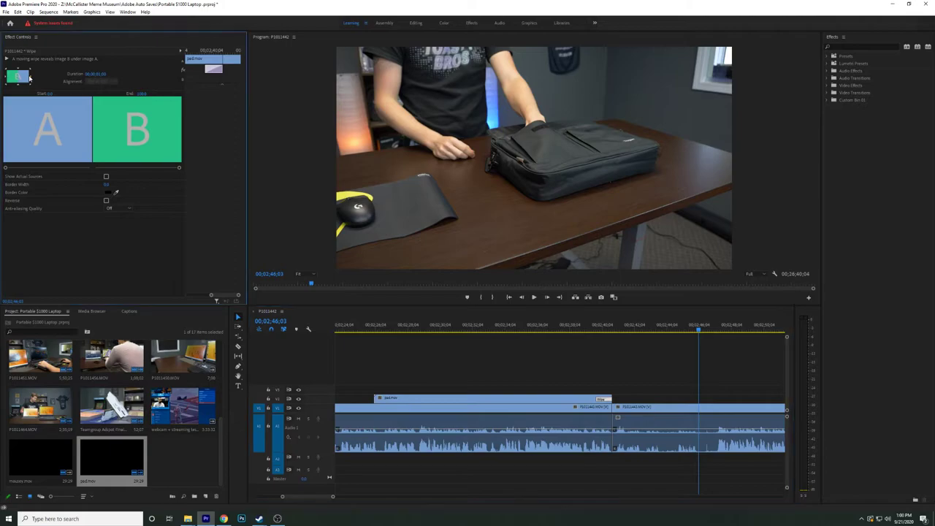
Ripple-trim the opening of the clip following the pad.mov title up to 00;02;47;05.
scroll(666, 346, "down", 5)
scroll(680, 338, "down", 4)
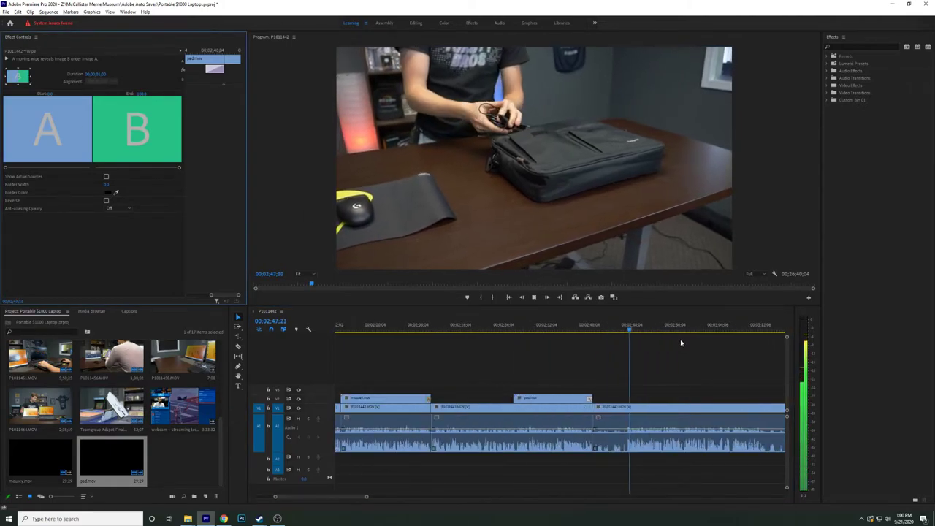
scroll(643, 369, "down", 2)
scroll(575, 365, "up", 3)
left_click(531, 329)
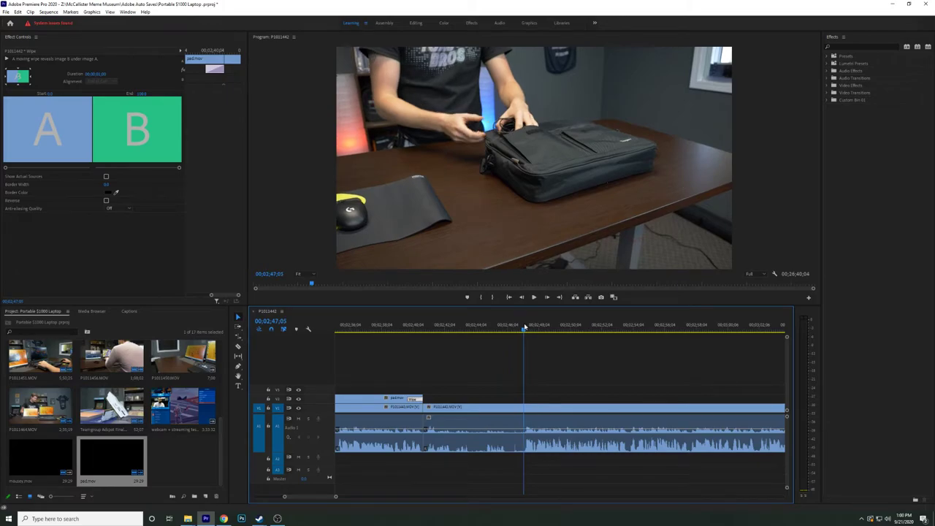
key("q")
scroll(485, 344, "up", 1)
scroll(554, 401, "down", 4)
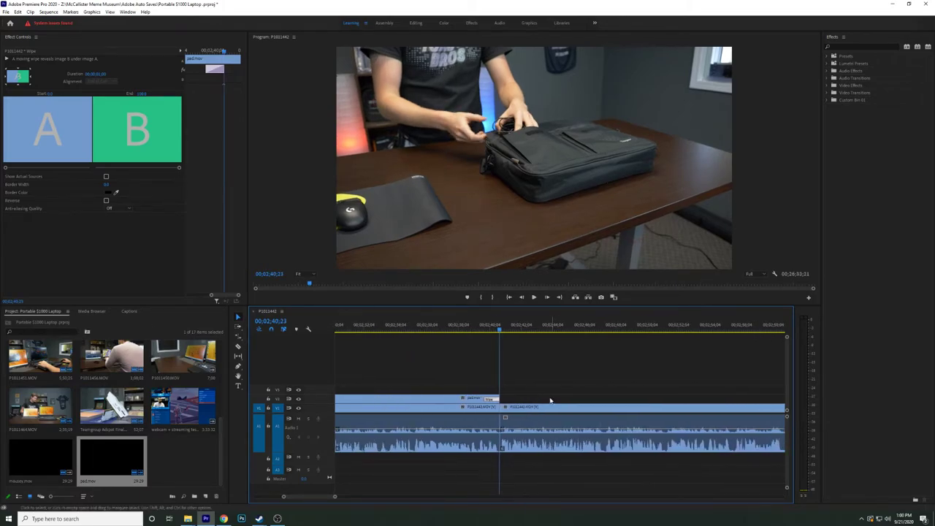
Place the monitor.mov title above the footage at about 00;03;08;17 and delete its linked audio.
key("space")
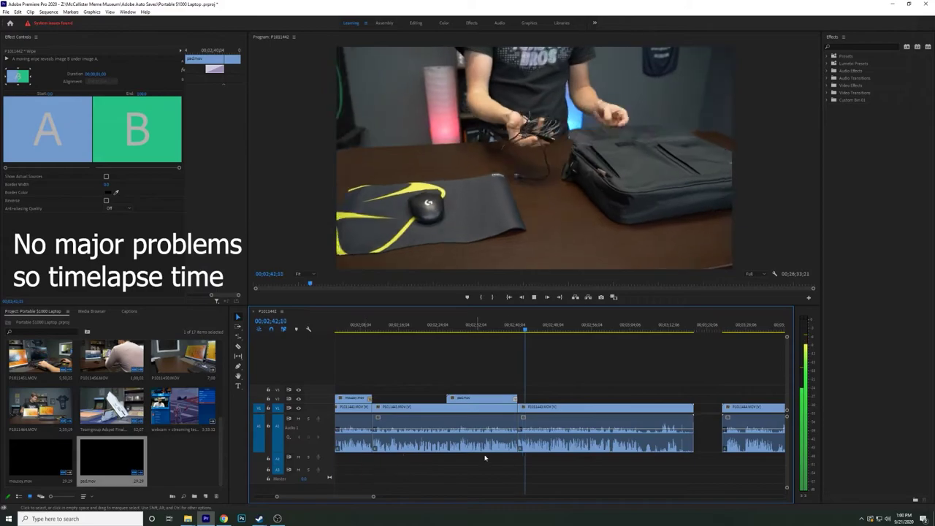
key("space")
left_click_drag(531, 400, 570, 399)
left_click(570, 461, "alt")
key("Delete")
Review the footage under the monitor.mov title and across the gap to the next clip.
key("space")
scroll(571, 415, "up", 2)
scroll(571, 415, "up", 2)
key("space")
left_click(486, 329)
key("space")
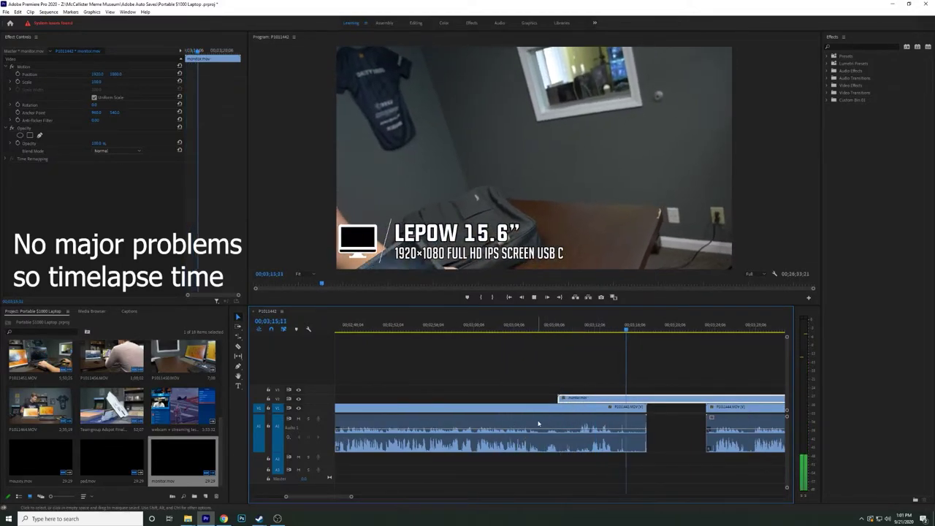
left_click(637, 383)
scroll(636, 383, "down", 3)
key("space")
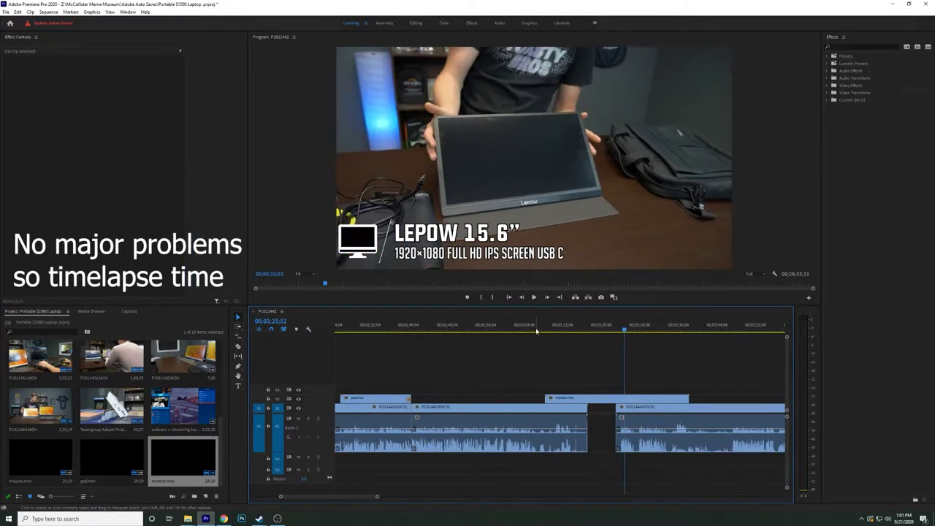
scroll(583, 416, "up", 2)
left_click(516, 329)
key("space")
Trim the start of the P1011444.MOV clip after the gap to about 00;03;28;06.
left_click(634, 329)
scroll(691, 438, "up", 3)
scroll(587, 447, "up", 1)
key("space")
left_click_drag(523, 431, 653, 431)
scroll(513, 431, "down", 2)
key("space")
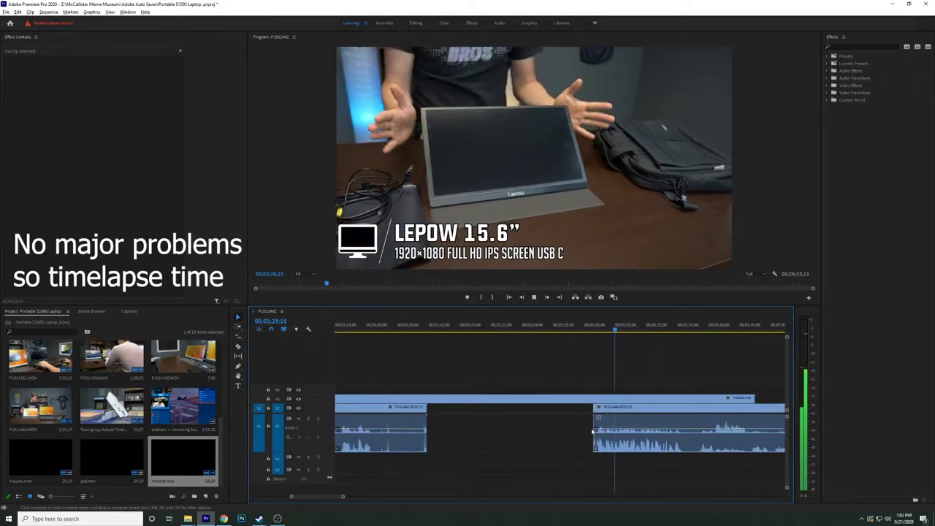
Split P1011444.MOV at about 00;03;34 and move its short first segment against the end of the preceding clip.
scroll(591, 432, "down", 2)
key("c")
scroll(616, 447, "down", 1)
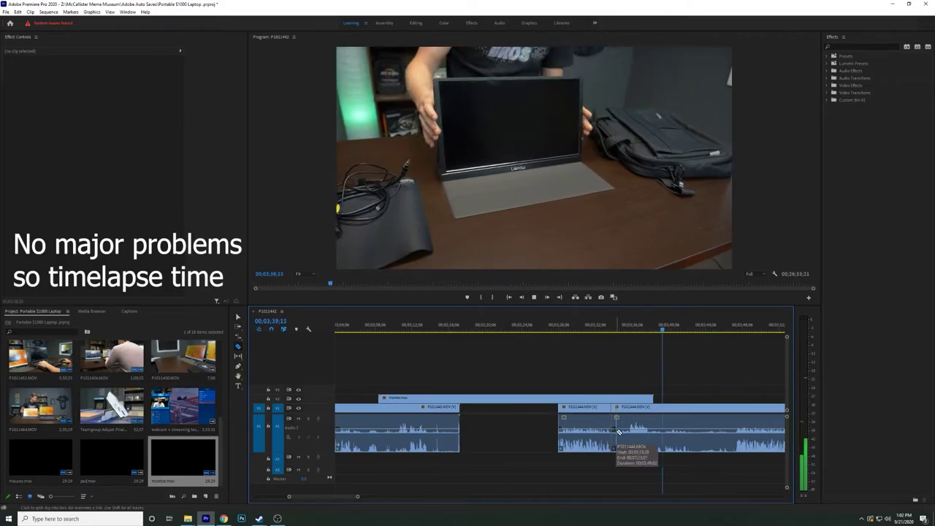
left_click(622, 399)
scroll(673, 420, "down", 3)
left_click(437, 329)
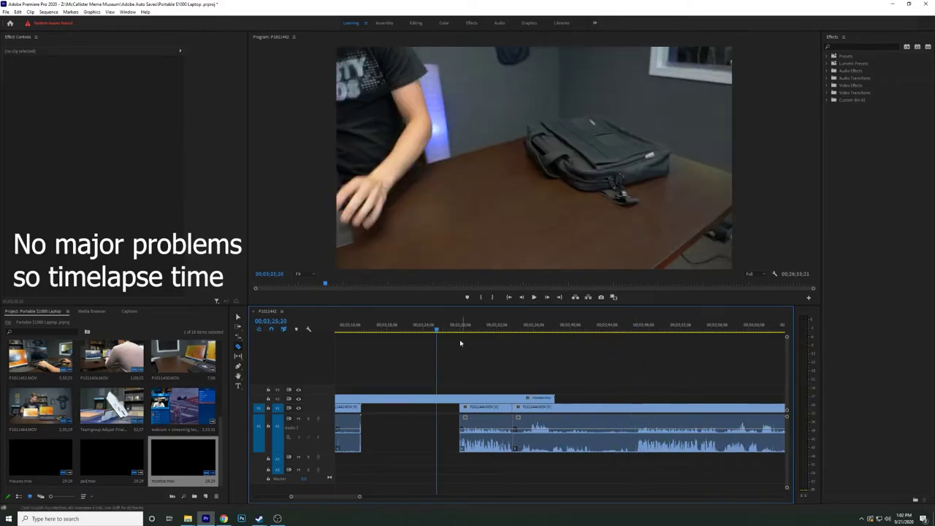
scroll(650, 417, "up", 5)
key("v")
left_click_drag(660, 424, 562, 430)
Play back the moved segment and the monitor footage before it to find where to cut.
scroll(593, 432, "up", 4)
left_click(576, 329)
key("space")
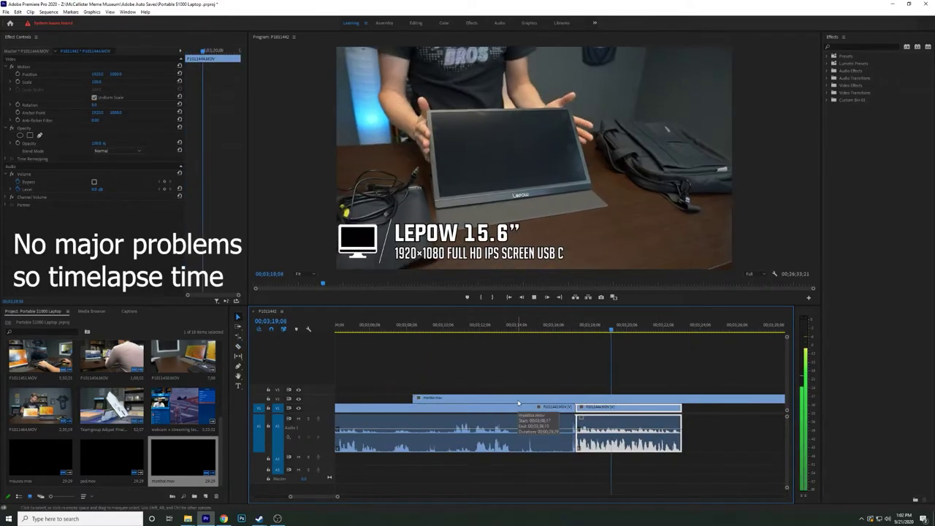
key("space")
scroll(558, 387, "up", 5)
left_click(415, 329)
key("space")
key("c")
scroll(437, 364, "up", 1)
left_click(430, 330)
key("space")
scroll(534, 427, "down", 2)
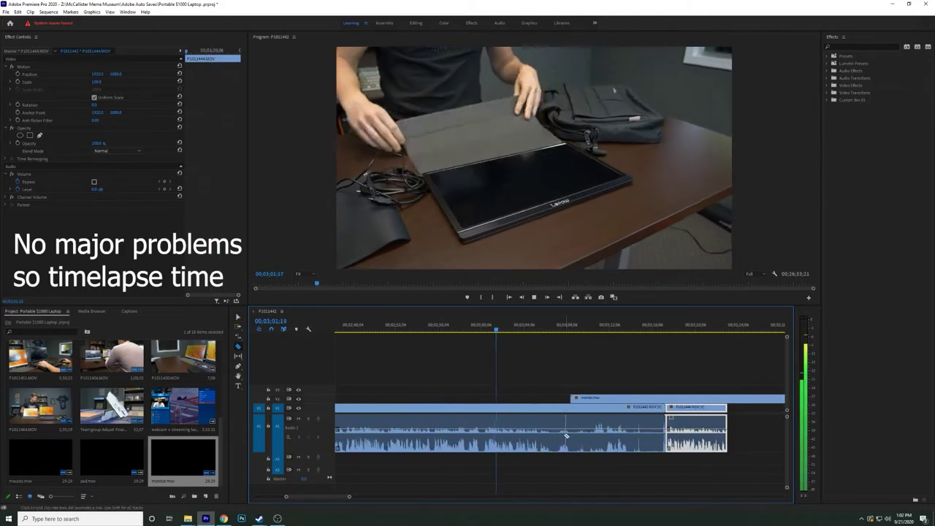
Try to split the footage at about 00;03;05;16, delete the part before the moved segment and close the gap.
scroll(530, 430, "up", 4)
key("space")
left_click(563, 429)
key("v")
left_click(598, 411)
key("Delete")
left_click(599, 411)
key("Delete")
left_click(549, 329)
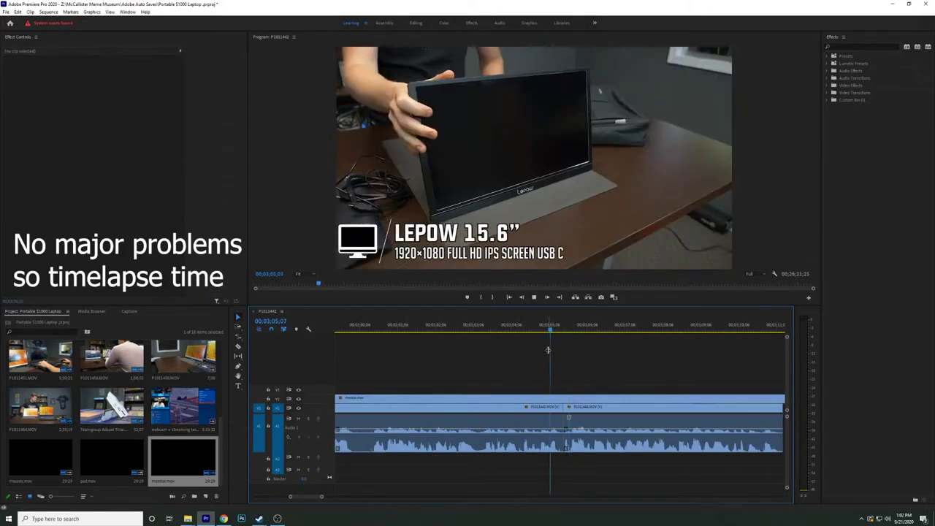
Undo the last footage split, clip deletion and gap removal.
key("space")
key("ctrl+z")
key("ctrl+z")
key("ctrl+z")
key("space")
Split the footage at 00;03;03;14, delete the part before the moved P1011444.MOV segment and close the gap.
scroll(570, 381, "down", 3)
scroll(531, 384, "up", 1)
left_click(463, 329)
key("space")
key("space")
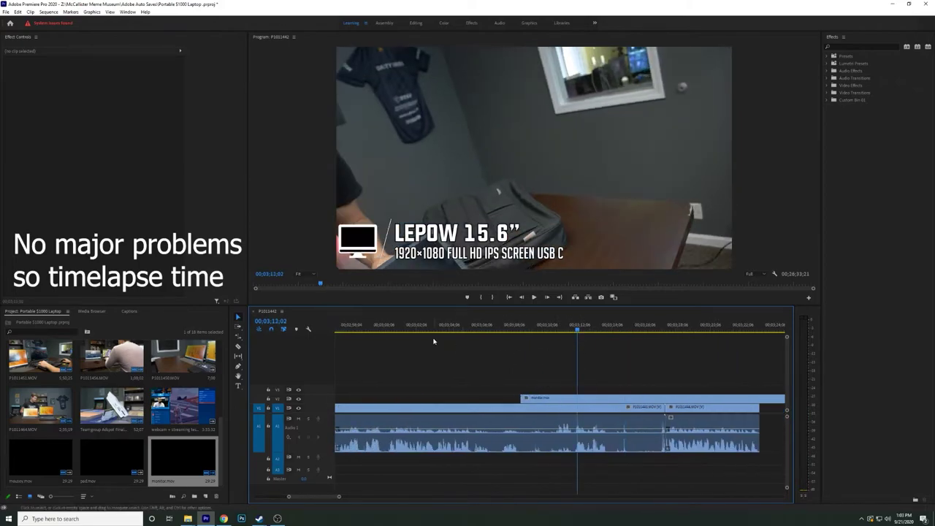
scroll(505, 384, "up", 3)
key("space")
key("c")
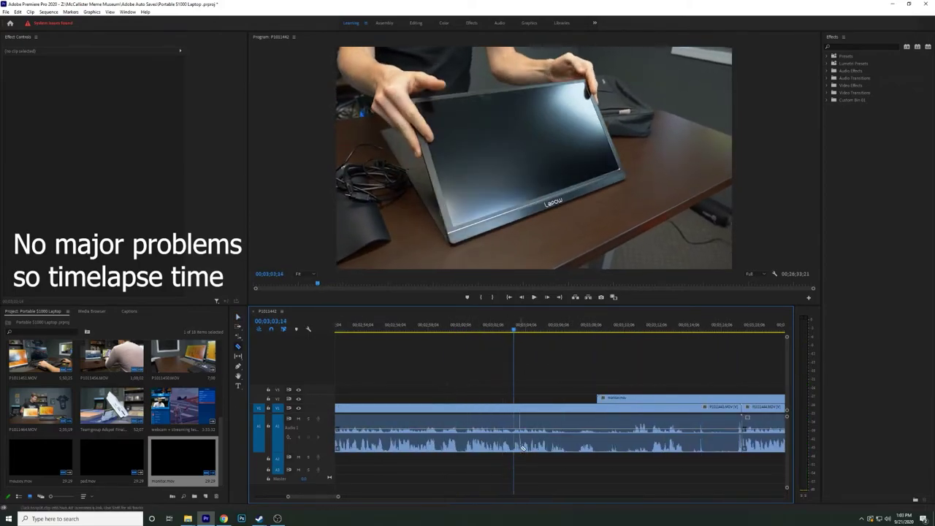
left_click(512, 410)
key("v")
left_click(563, 411)
key("Delete")
left_click(563, 411)
key("Delete")
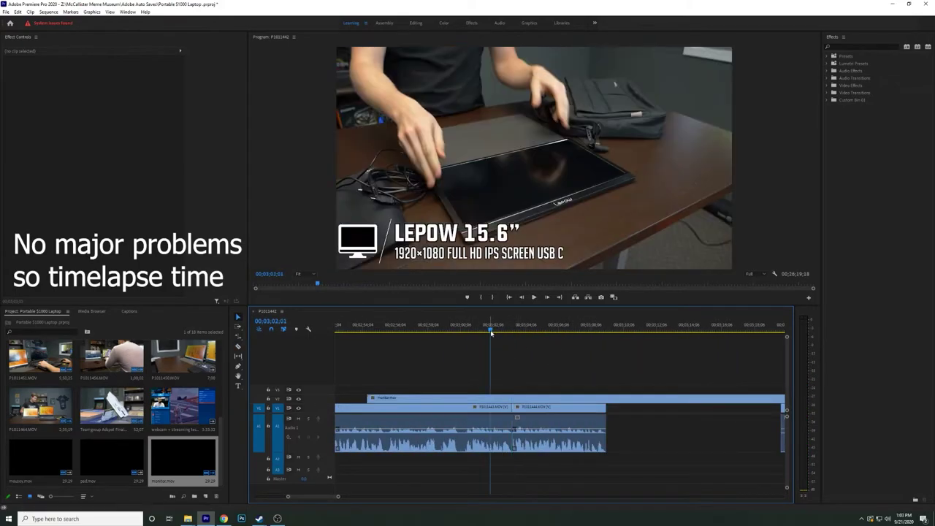
Move the monitor.mov title to start at about 00;02;58;06 and play back the footage beneath it.
key("space")
left_click_drag(473, 399, 536, 399)
key("c")
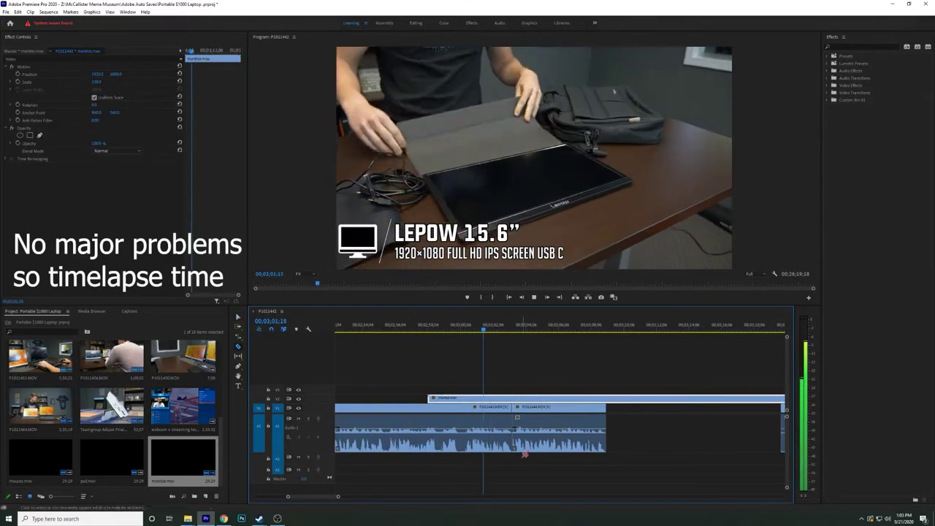
key("space")
left_click(428, 326)
key("space")
key("space")
Split the footage at about 00;03;00;12, delete the piece before the P1011444.MOV segment and close the gap.
key("c")
left_click(462, 410)
key("v")
left_click(488, 411)
key("Delete")
left_click(487, 411)
key("Delete")
left_click(449, 327)
key("space")
Trim the monitor.mov title to the end of the short P1011444.MOV segment and apply the default transition at its end.
key("minus")
left_click(504, 400)
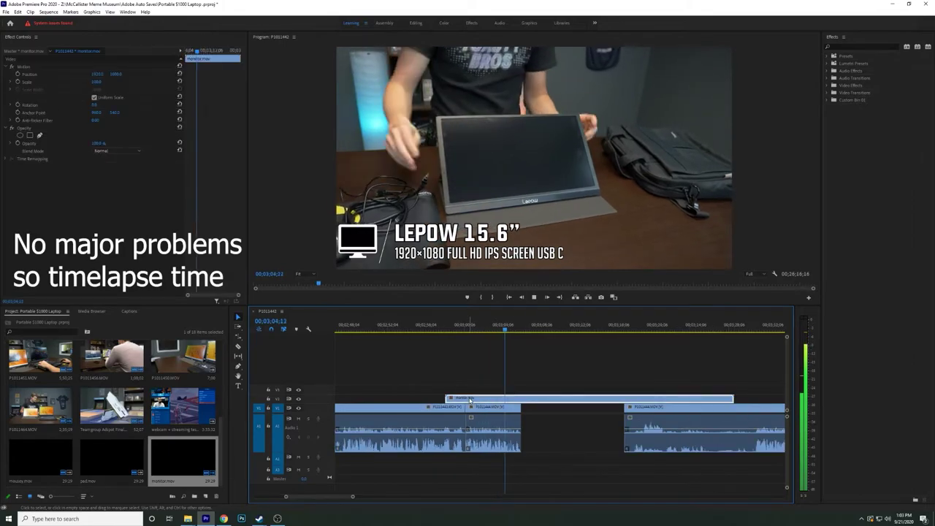
left_click_drag(734, 399, 521, 399)
left_click(512, 401)
key("ctrl+d")
left_click(517, 400)
Close the gap after the monitor.mov title and cut out the unwanted opening of the following P1011444.MOV clip.
left_click(563, 414)
key("Delete")
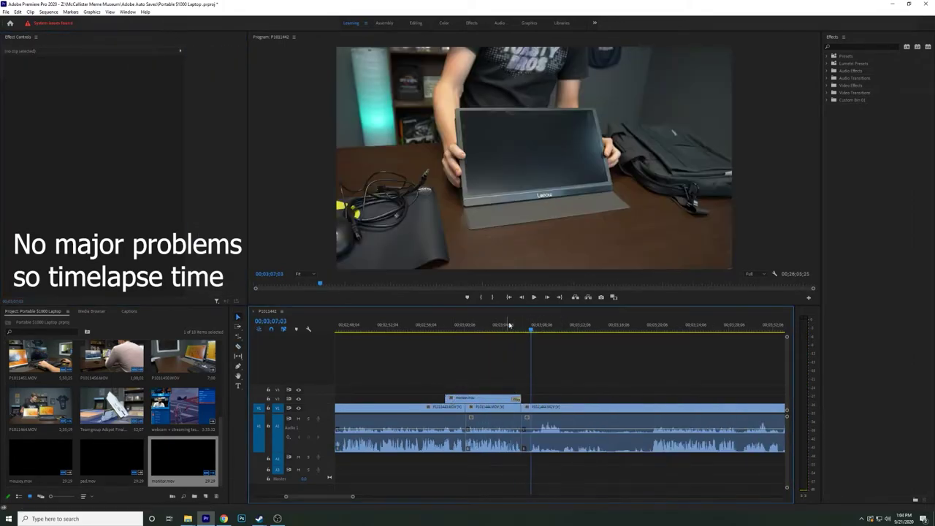
left_click(507, 326)
key("space")
scroll(564, 432, "down", 1)
scroll(565, 432, "down", 1)
left_click(554, 326)
key("c")
left_click(553, 409)
key("v")
left_click(505, 411)
key("Delete")
Review the footage following the monitor.mov title and split it at about 00;03;14;28.
left_click(417, 327)
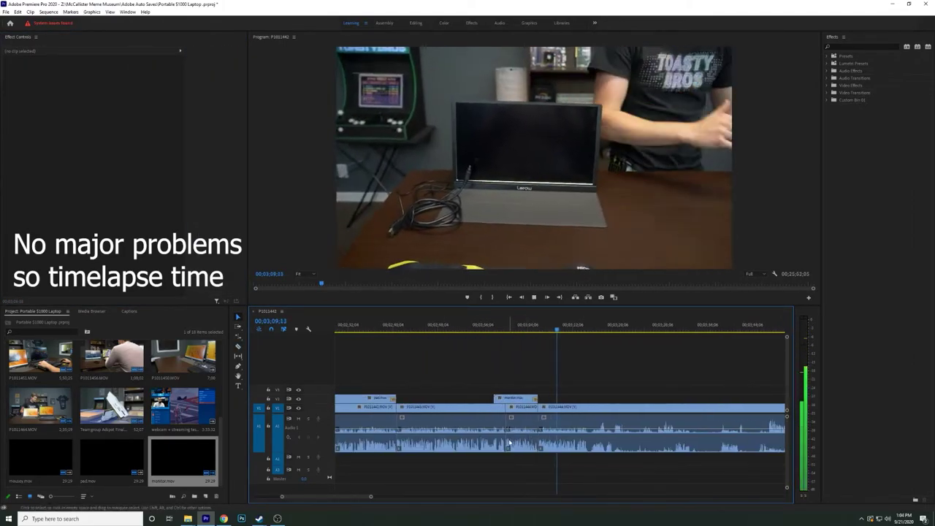
scroll(535, 436, "down", 3)
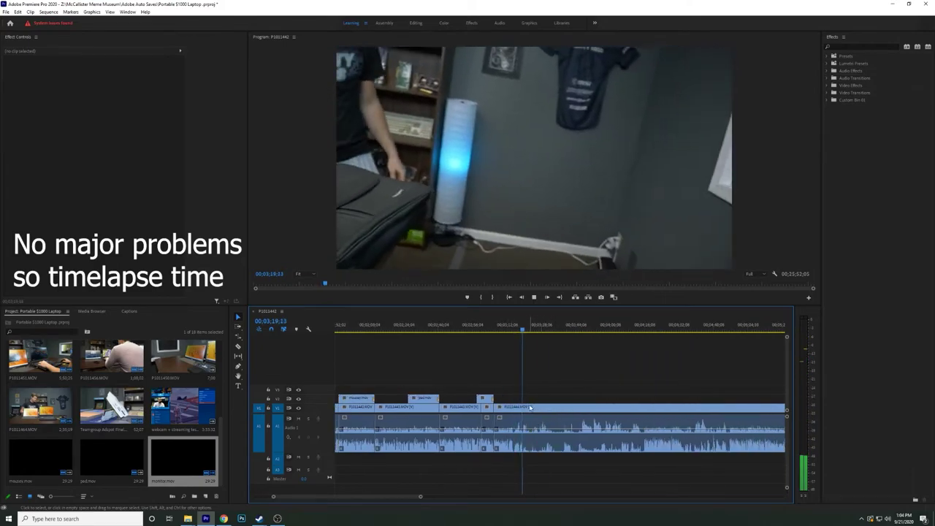
scroll(537, 424, "up", 3)
left_click(568, 328)
left_click_drag(571, 340, 472, 358)
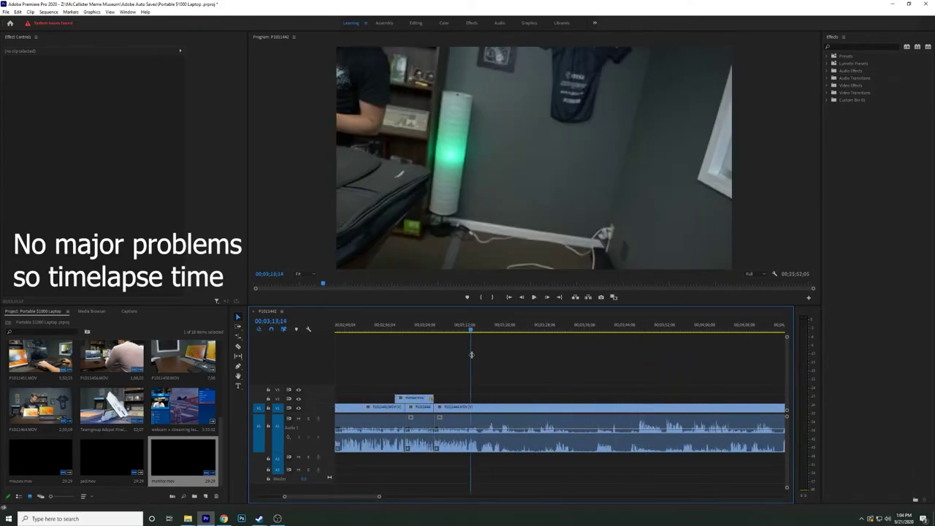
key("space")
scroll(484, 432, "up", 3)
scroll(541, 446, "down", 4)
key("space")
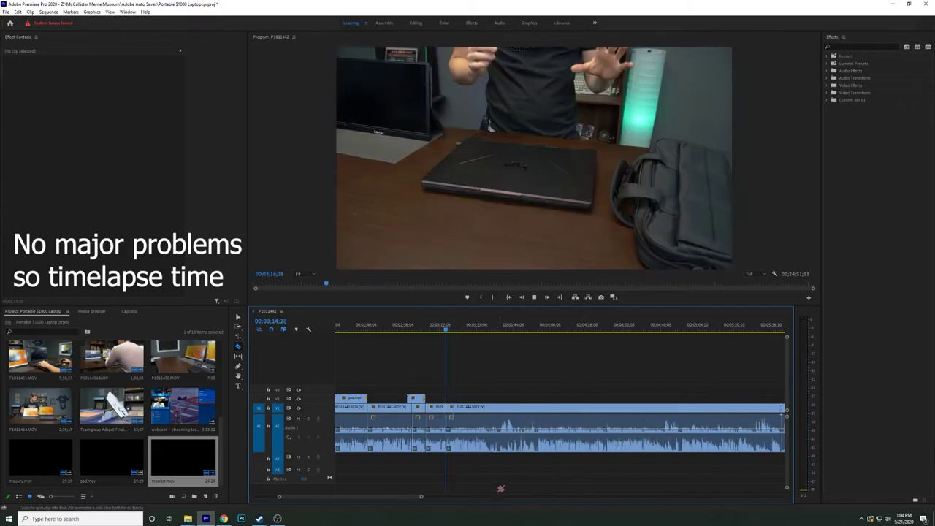
Locate the start of the closed-laptop shot at about 00;04;15;16.
key("v")
scroll(433, 450, "up", 1)
left_click_drag(448, 330, 587, 356)
scroll(467, 443, "up", 10)
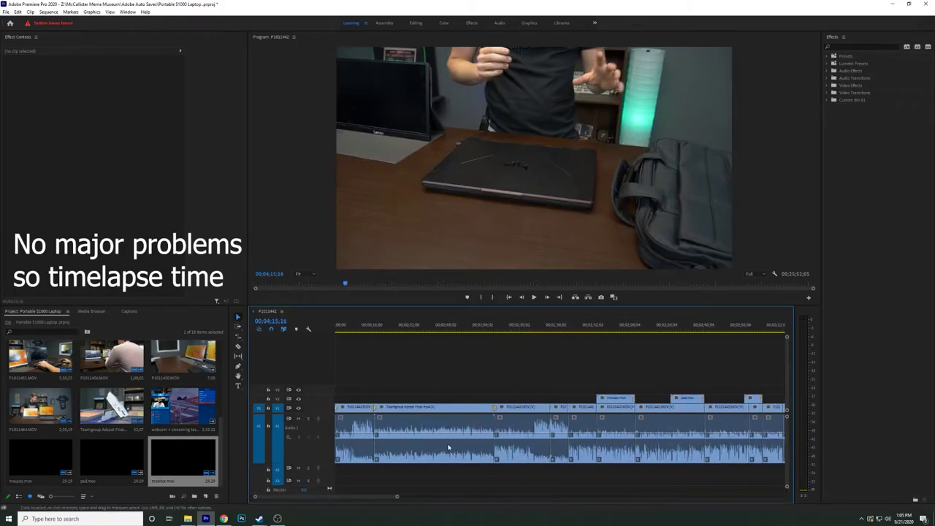
Play the Teamgroup adspot segment and the footage after it to compare their audio levels.
scroll(451, 446, "down", 2)
scroll(414, 445, "up", 2)
left_click_drag(419, 376, 452, 473)
left_click_drag(445, 375, 479, 437)
left_click(429, 328)
key("space")
key("space")
left_click(554, 329)
key("space")
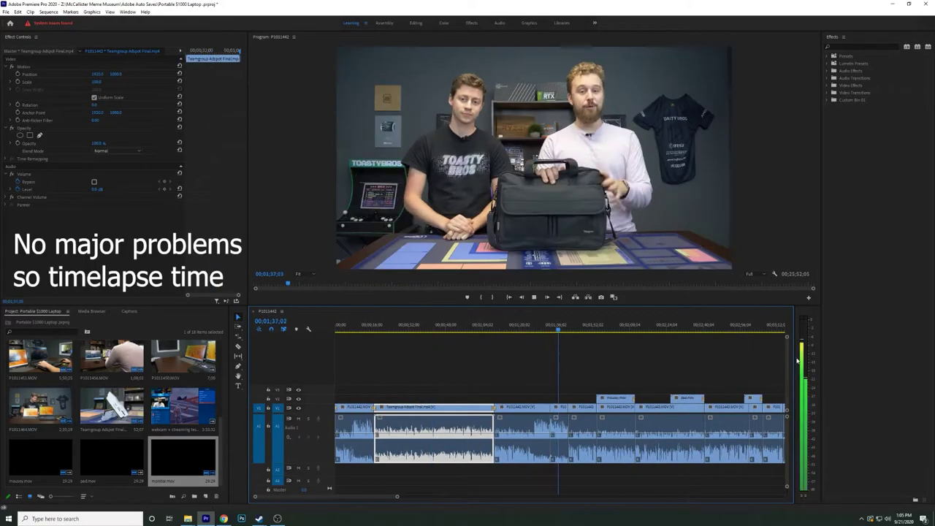
key("space")
Ripple-trim the unwanted footage before the closed-laptop shot up to 00;04;15;27 and play back the join.
scroll(619, 382, "down", 5)
key("minus")
scroll(618, 382, "down", 2)
left_click(583, 330)
key("equal")
key("equal")
key("equal")
left_click(564, 330)
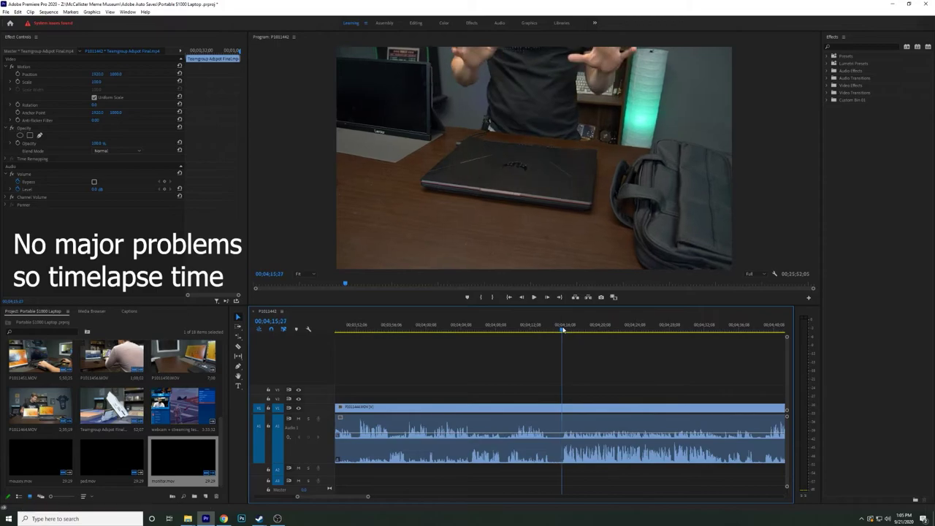
key("q")
left_click(537, 329)
key("space")
scroll(599, 389, "down", 1)
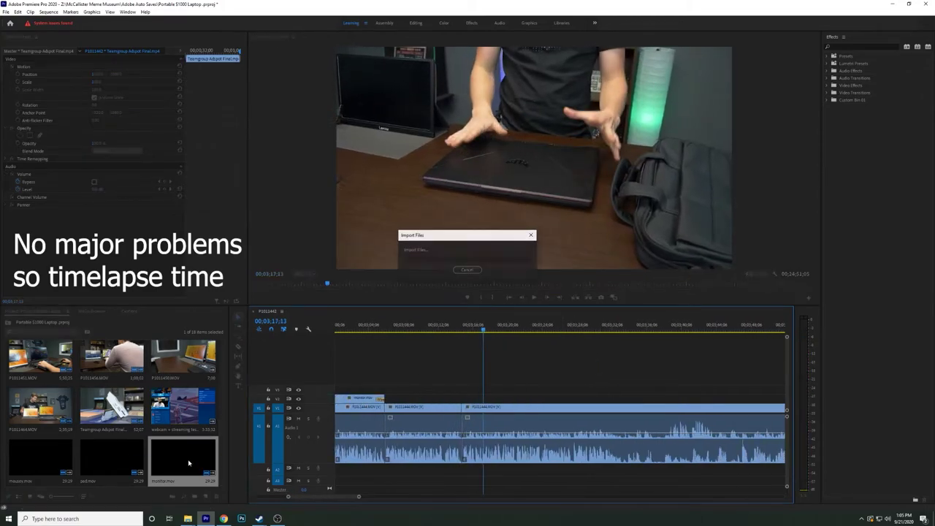
Try the ASUS TUF Gaming A15 spec title above the laptop footage at about 00;03;17;13, and delete it from the timeline.
left_click(473, 376)
key("space")
left_click_drag(41, 460, 488, 399)
right_click(499, 400)
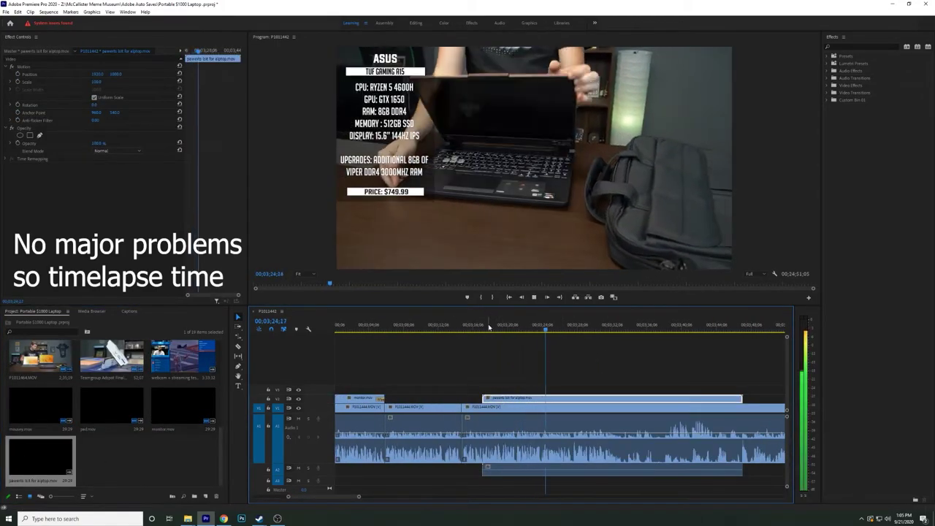
key("Delete")
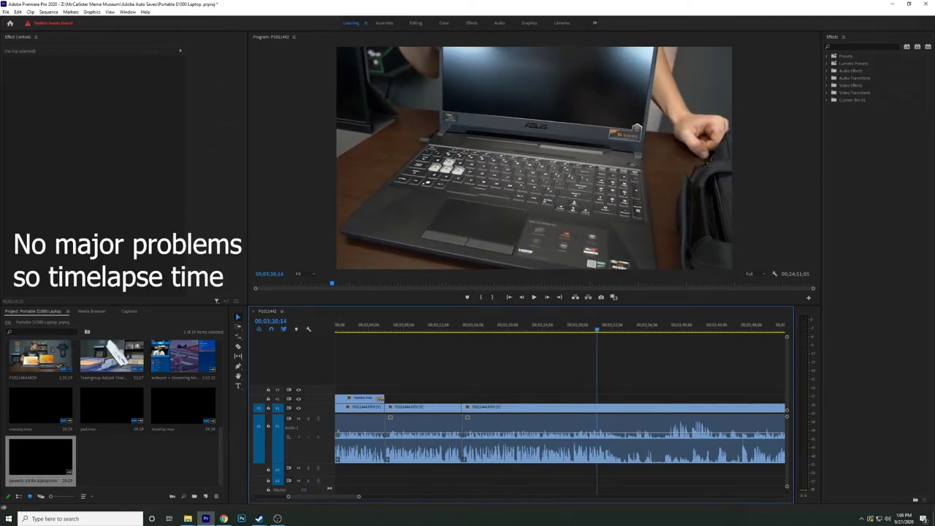
Split the open-laptop clip at the start of the unwanted footage, shortly after 00;03;27;17.
scroll(606, 383, "right", 3)
left_click(474, 325)
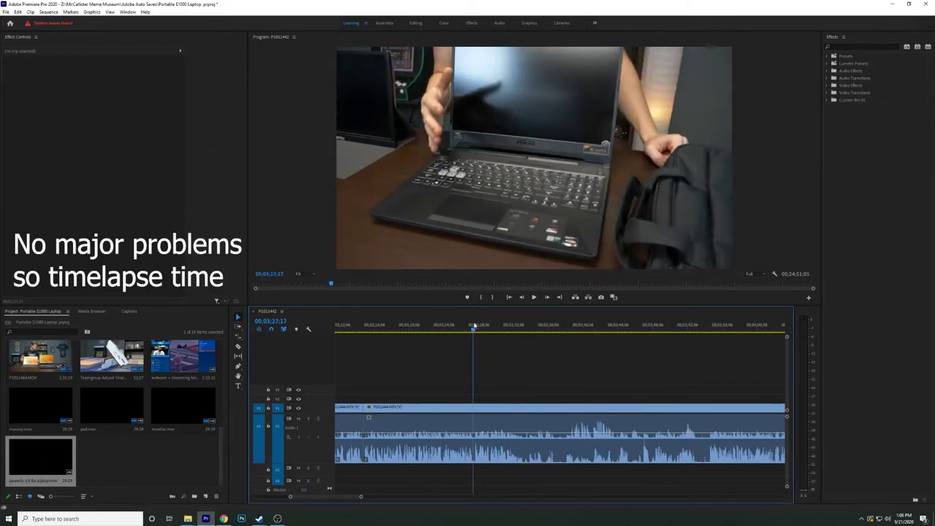
key("space")
scroll(465, 468, "up", 1)
key("c")
left_click(462, 447)
key("v")
Ripple-trim the unwanted laptop footage following the new cut and play back the join.
scroll(581, 468, "down", 2)
left_click(620, 329)
key("space")
left_click(626, 329)
key("q")
left_click(463, 329)
key("space")
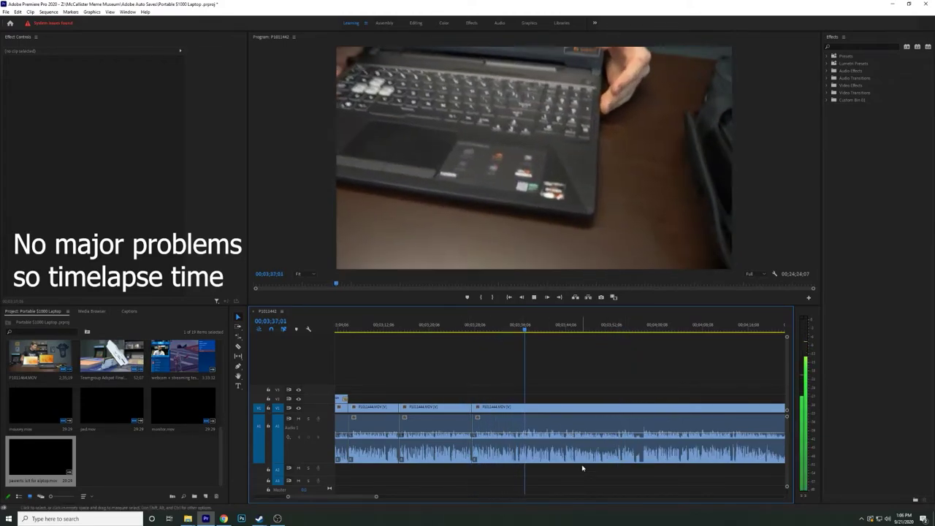
Find the start of the next unwanted passage near 00;03;54;03 and split the presenter clip there.
scroll(598, 446, "up", 2)
left_click(577, 329)
key("space")
left_click_drag(523, 329, 538, 329)
key("c")
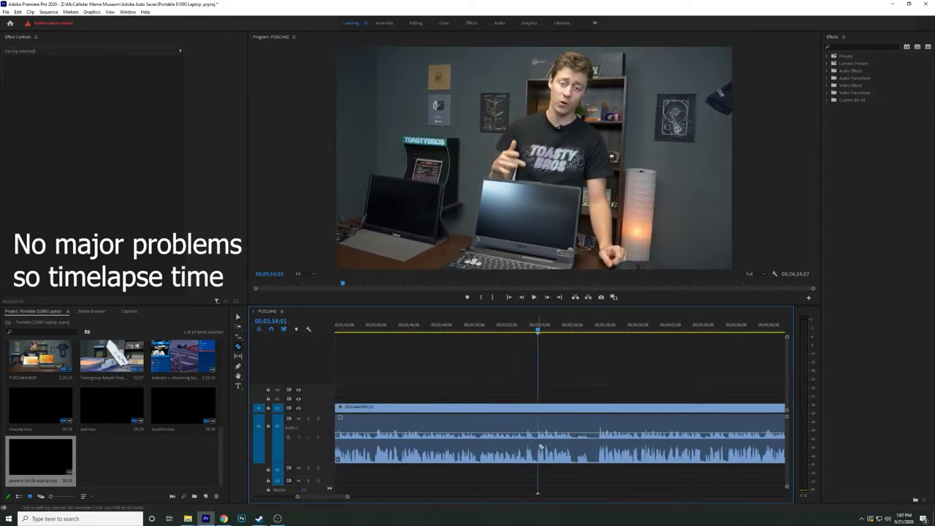
key("equal")
left_click(475, 429)
Find where the unwanted passage after the cut near 00;03;54;03 ends and ripple-delete that segment.
key("minus")
key("minus")
key("minus")
key("space")
key("space")
left_click(648, 332)
key("v")
left_click(619, 426)
key("shift+Delete")
Play back the footage across the newly closed join and on to 00;04;09;13.
key("minus")
key("minus")
left_click_drag(616, 330, 524, 329)
key("space")
key("space")
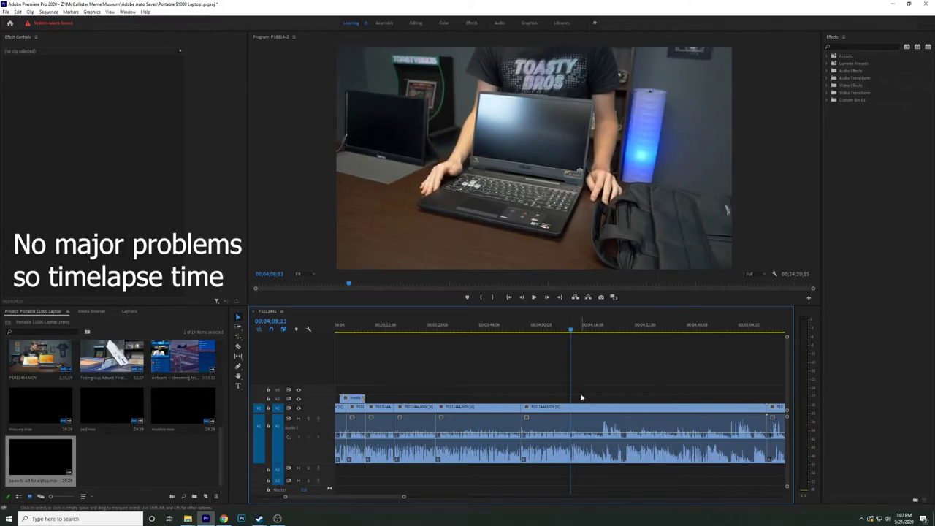
Play the open-laptop footage from 00;04;09;13 to locate the next cut point, with the Razor tool ready.
scroll(582, 397, "down", 8)
scroll(443, 411, "up", 10)
key("equal")
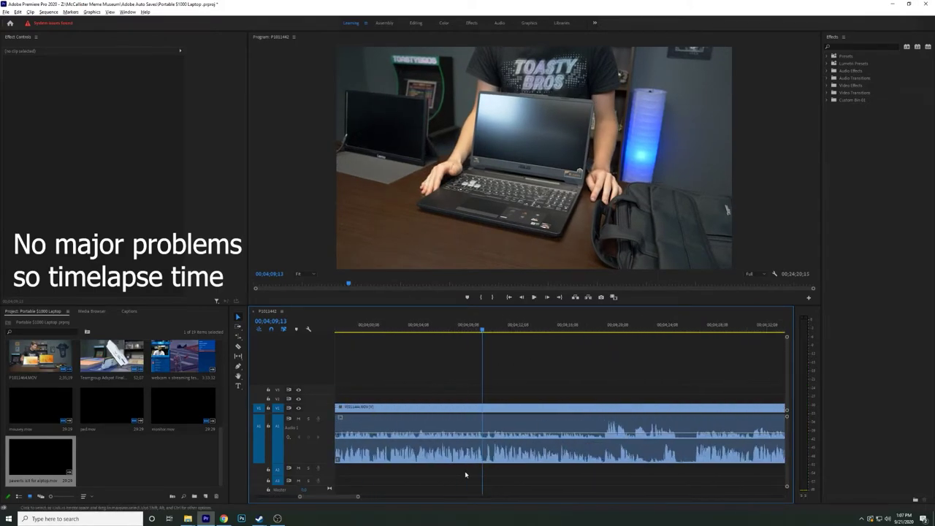
key("space")
key("c")
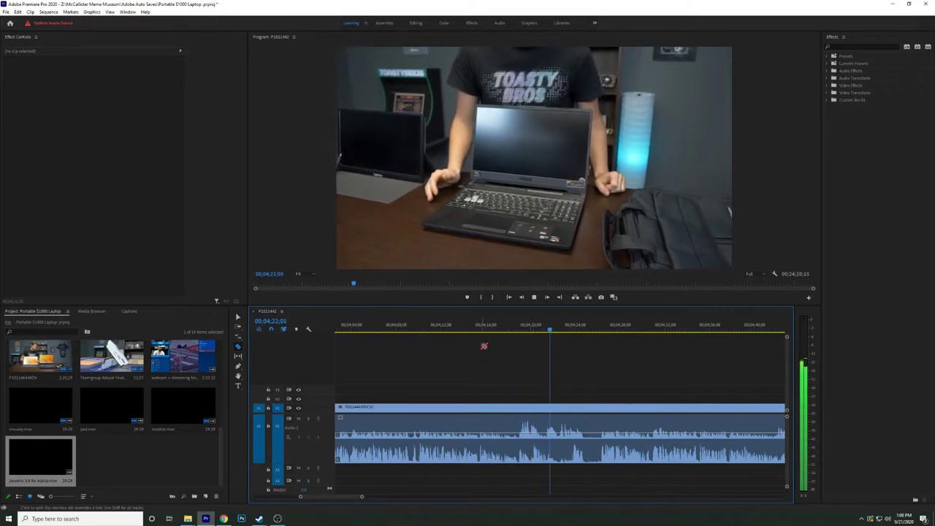
Replay the laptop footage around 00;04;06 to 00;04;22 and split it at about 00;04;09.
left_click(473, 326)
key("space")
left_click(419, 331)
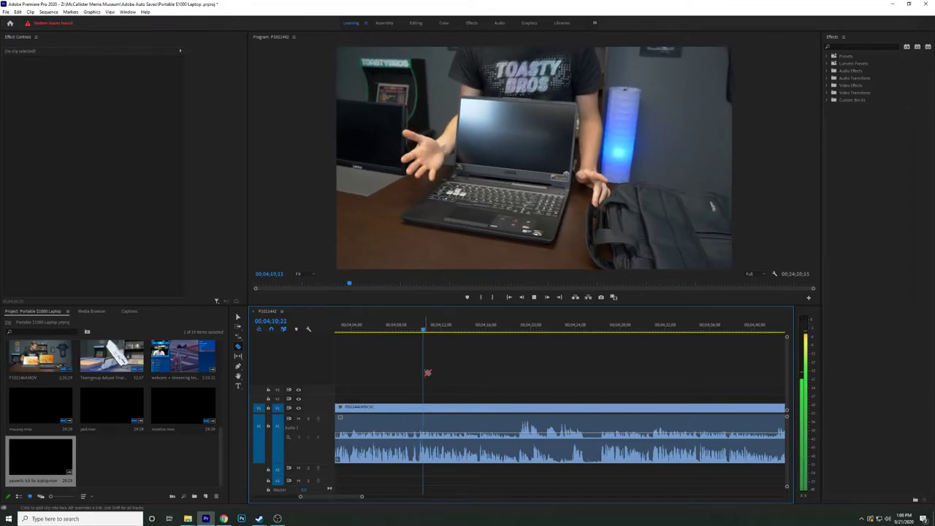
left_click(376, 332)
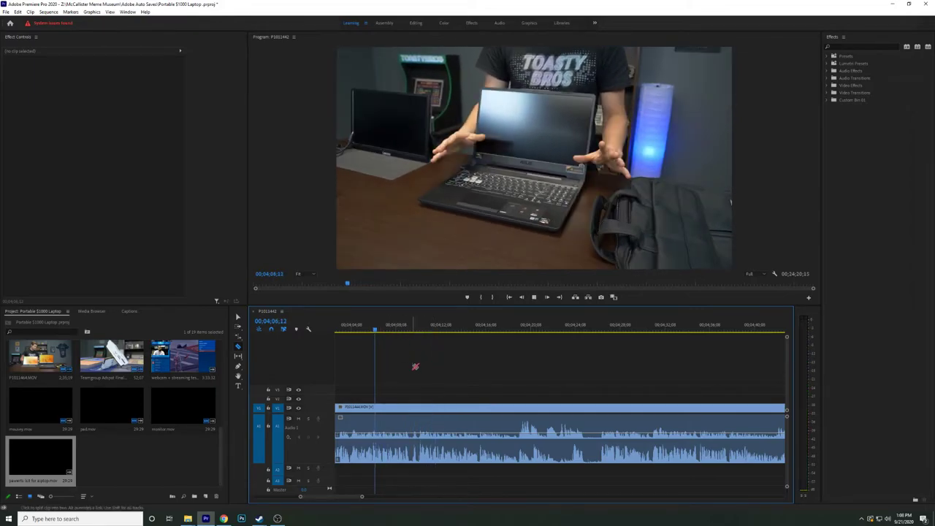
key("space")
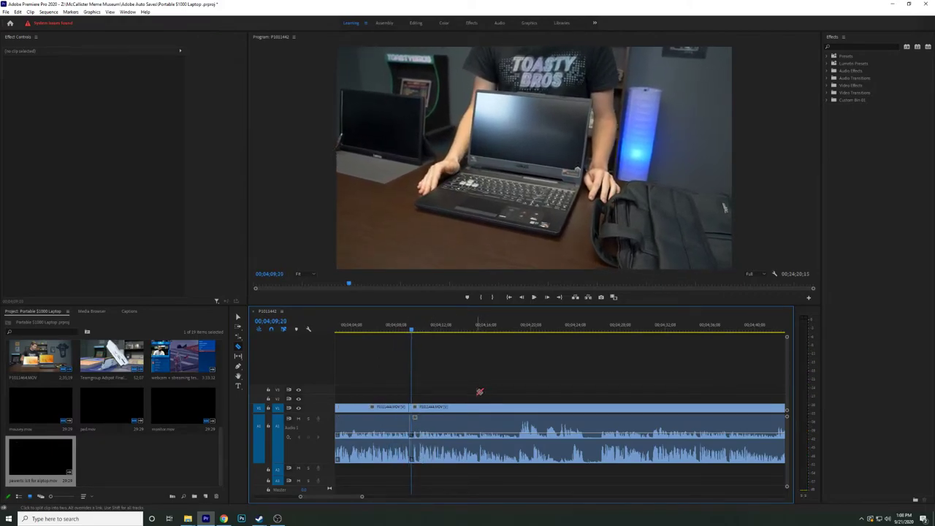
Ripple-delete the footage from the split at 00;04;09 to about 00;04;26 and play across the new cut.
left_click(605, 334)
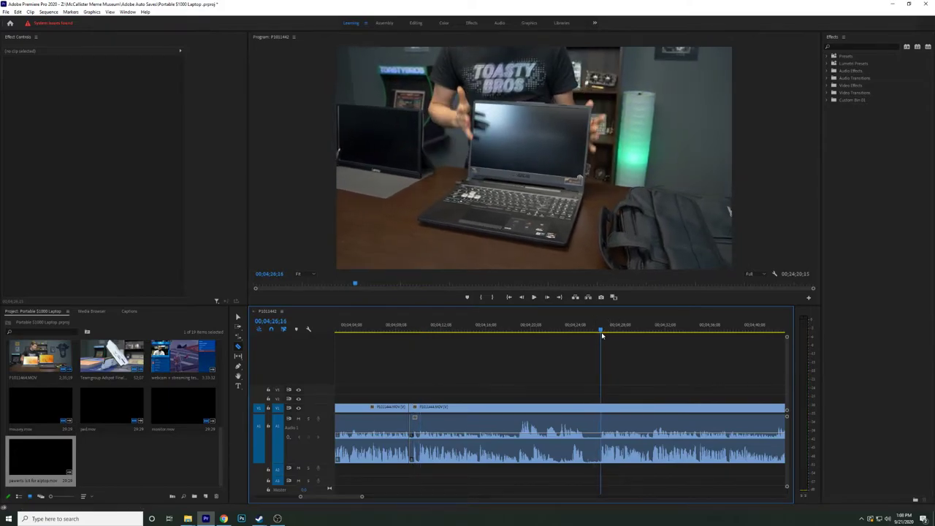
key("space")
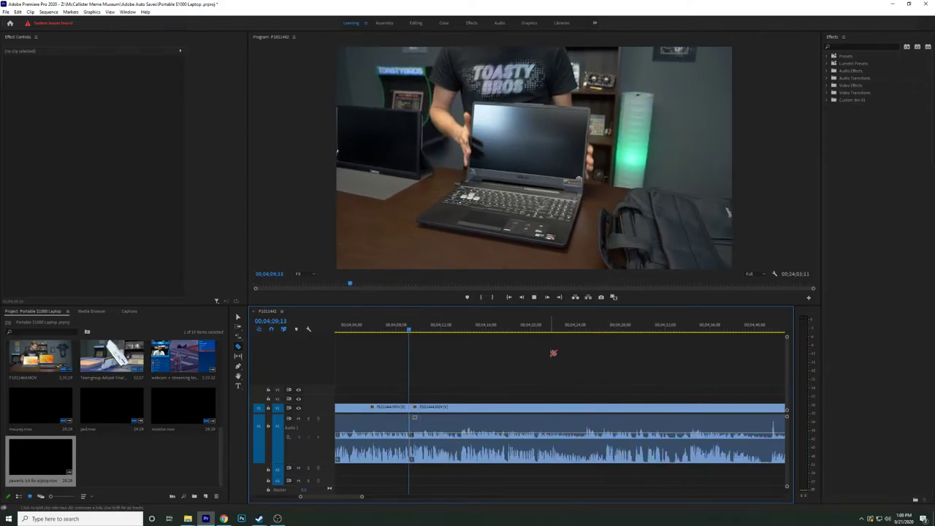
key("space")
scroll(489, 388, "down", 1)
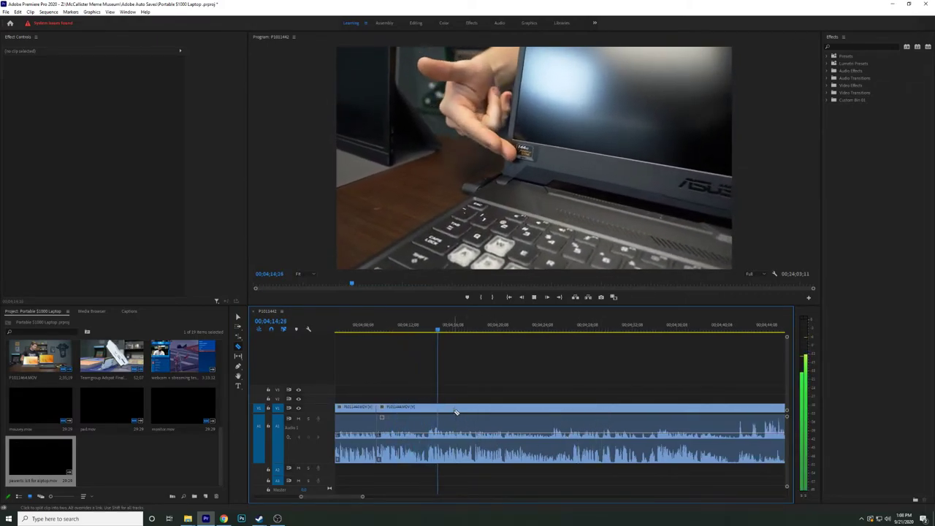
key("space")
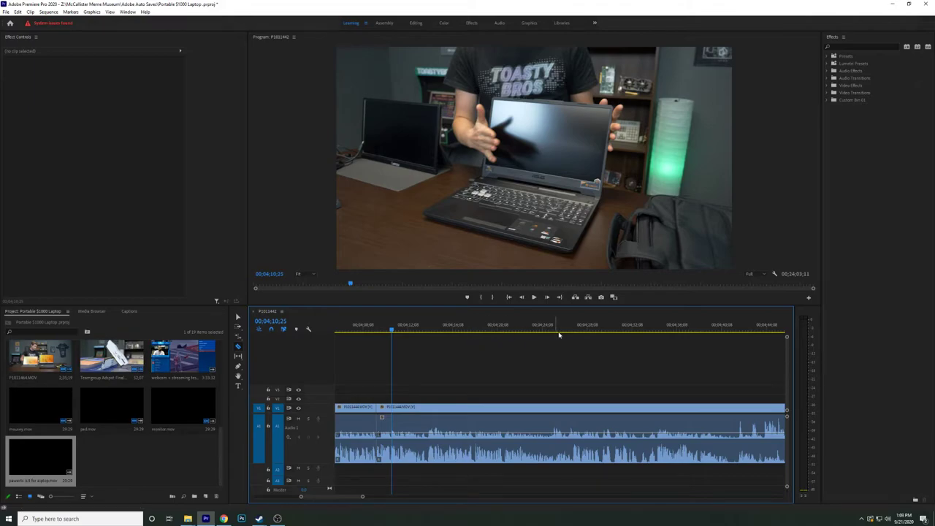
key("space")
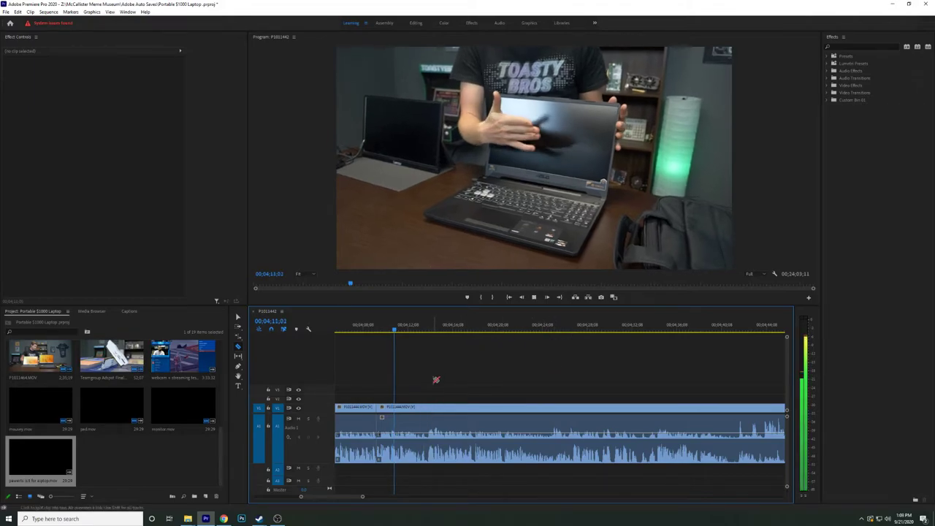
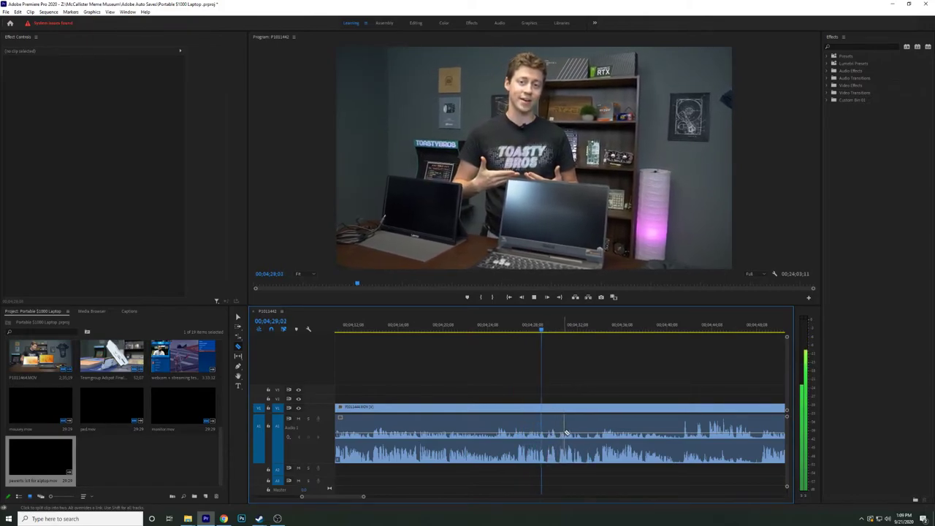
Place the T-shirt animation clip from the file folder above the footage at 00;04;33;19, then unlink and delete its audio.
scroll(627, 447, "down", 2)
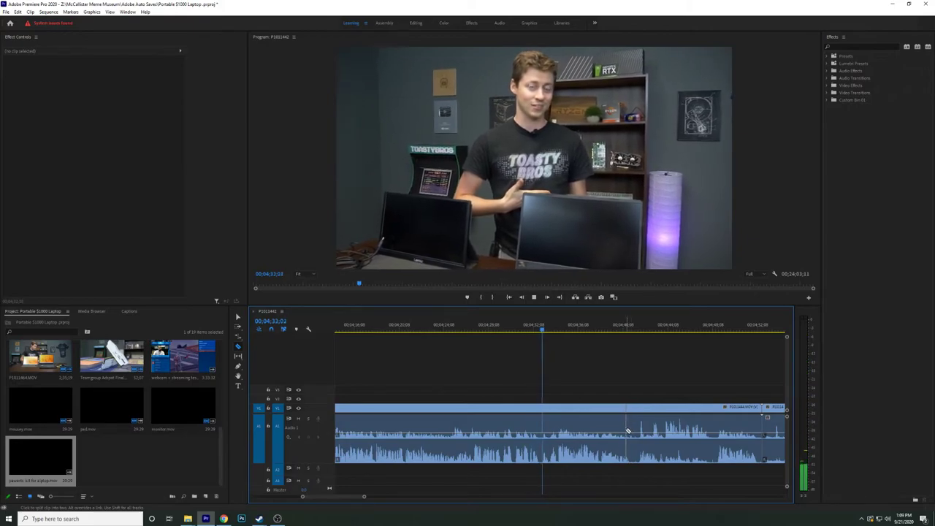
key("space")
key("alt+Tab")
left_click_drag(378, 405, 550, 402)
left_click(595, 402)
key("ctrl+l")
left_click(592, 469)
key("Delete")
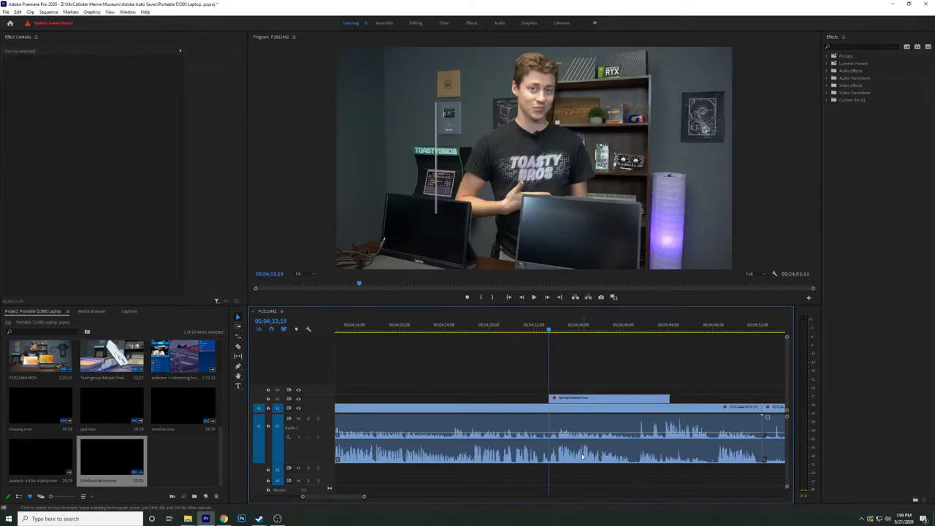
Play through the T-shirt animation overlay and split it at about 00;04;40;24.
left_click(575, 399)
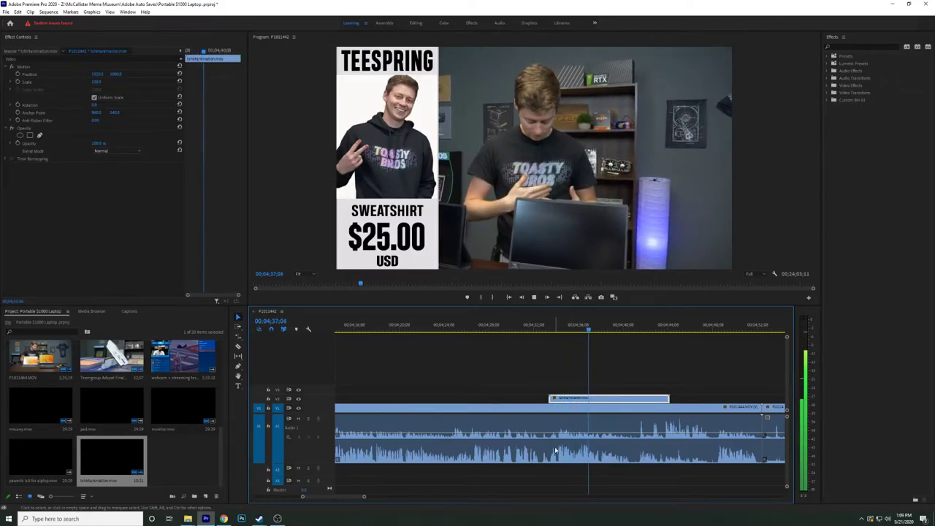
key("space")
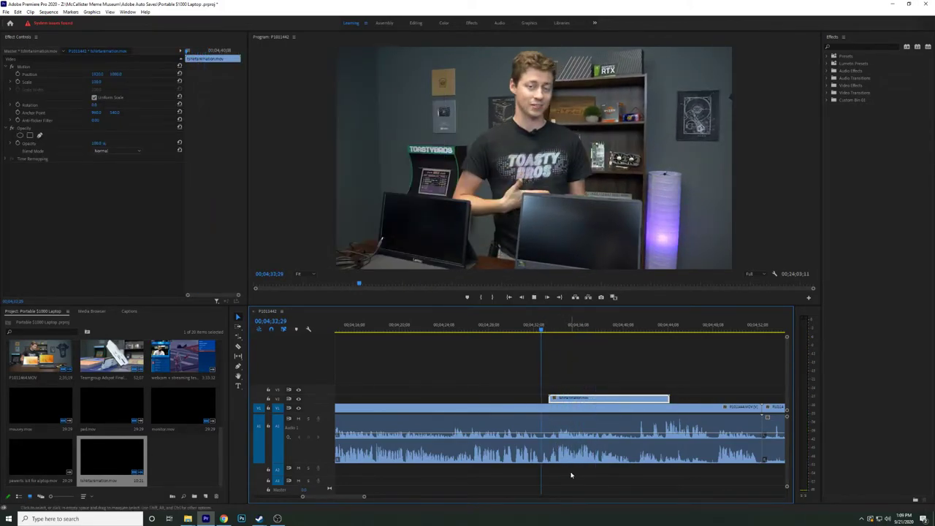
key("space")
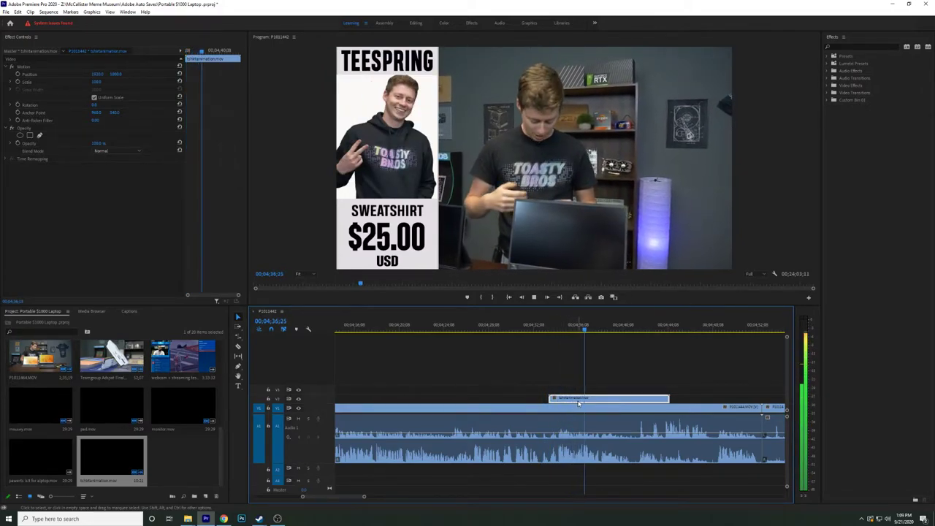
scroll(645, 408, "down", 5)
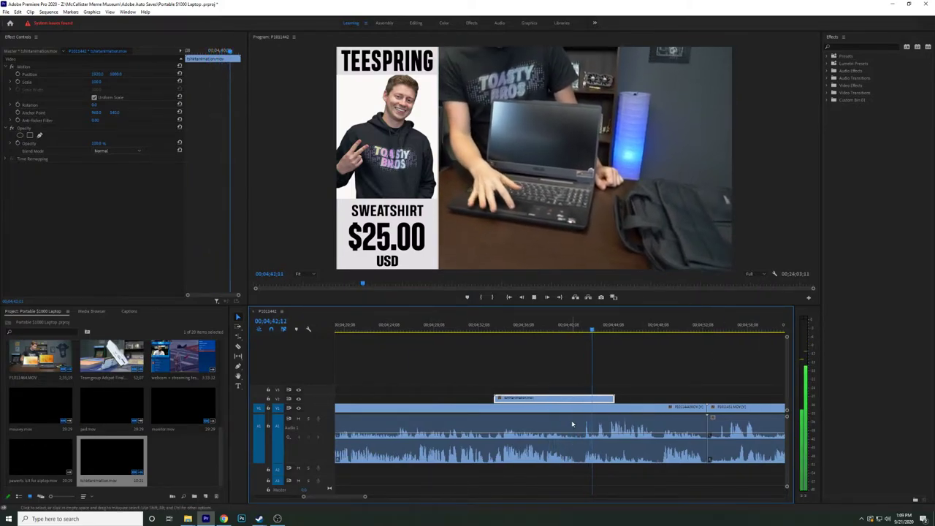
left_click(567, 328)
left_click_drag(568, 324, 563, 323)
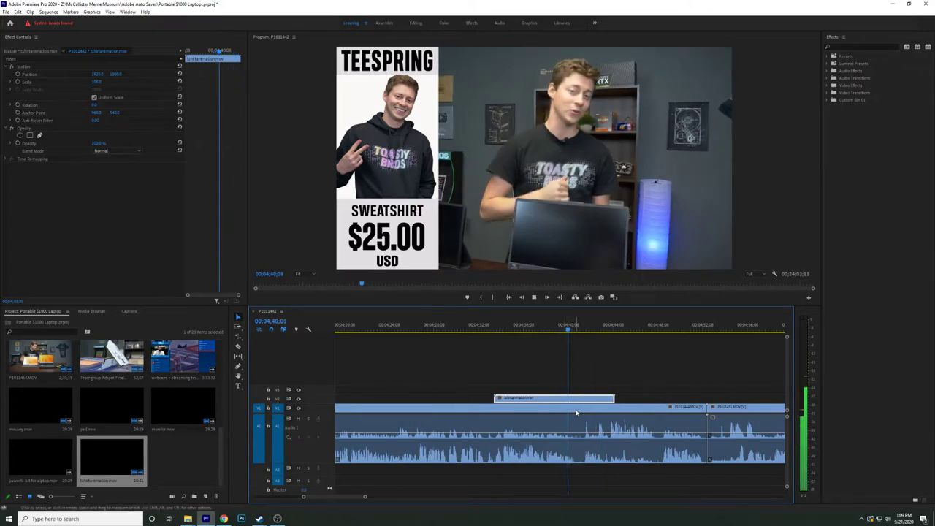
key("space")
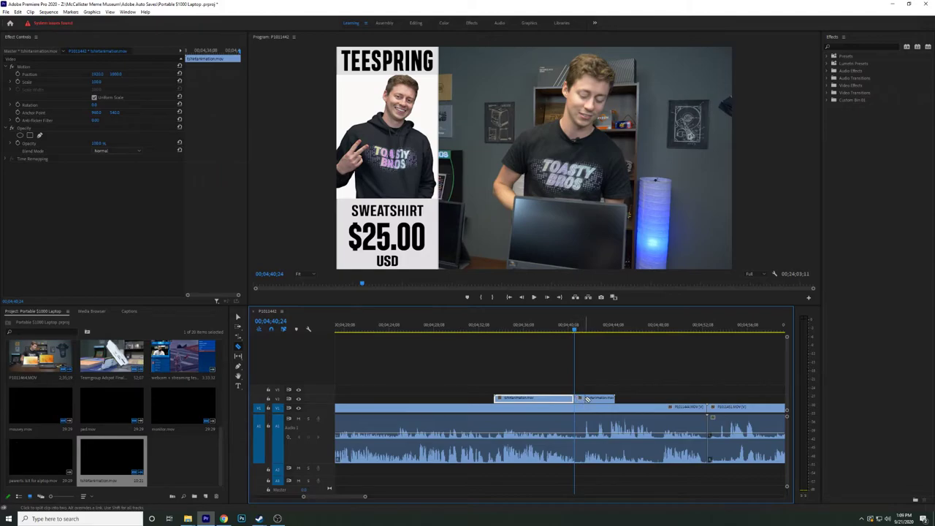
Close up the second piece of the T-shirt animation against the split, so the overlay ends at about 00;04;41.
left_click_drag(609, 333, 611, 334)
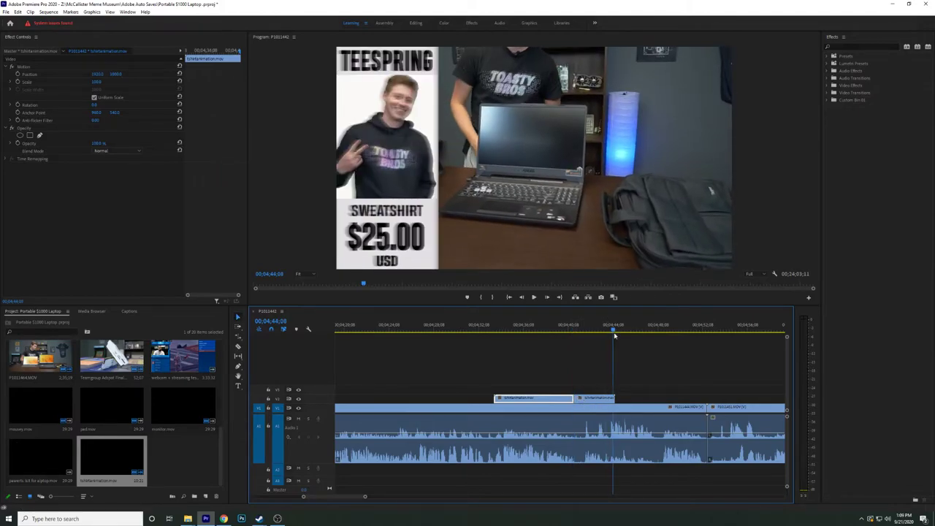
left_click(603, 399)
left_click_drag(614, 399, 577, 400)
Split the main footage at the end of the T-shirt animation and ripple-delete the stretch up to about 00;04;48.
left_click(552, 329)
key("space")
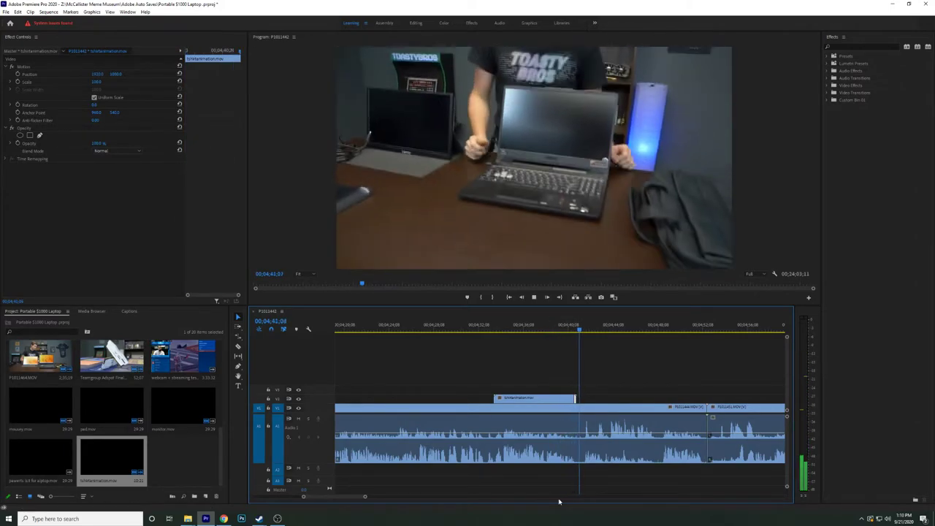
key("c")
left_click(577, 423)
key("v")
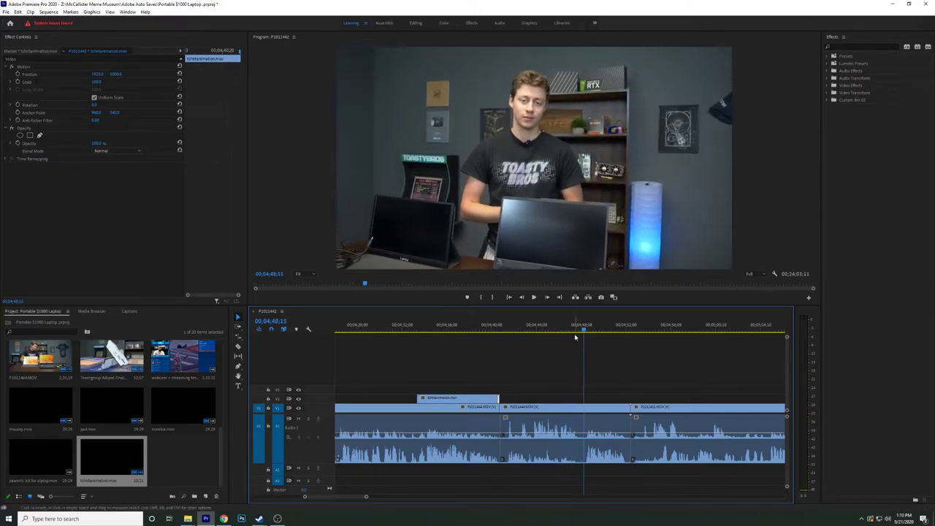
key("q")
key("space")
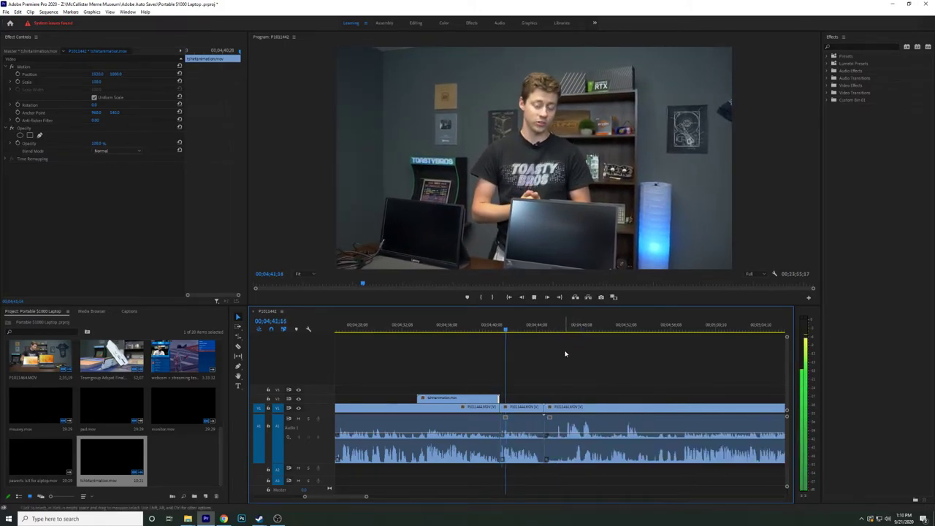
Play the footage from 00;04;41 into the laptop gaming clip and examine that clip's motion settings.
scroll(566, 382, "down", 3)
scroll(549, 387, "down", 5)
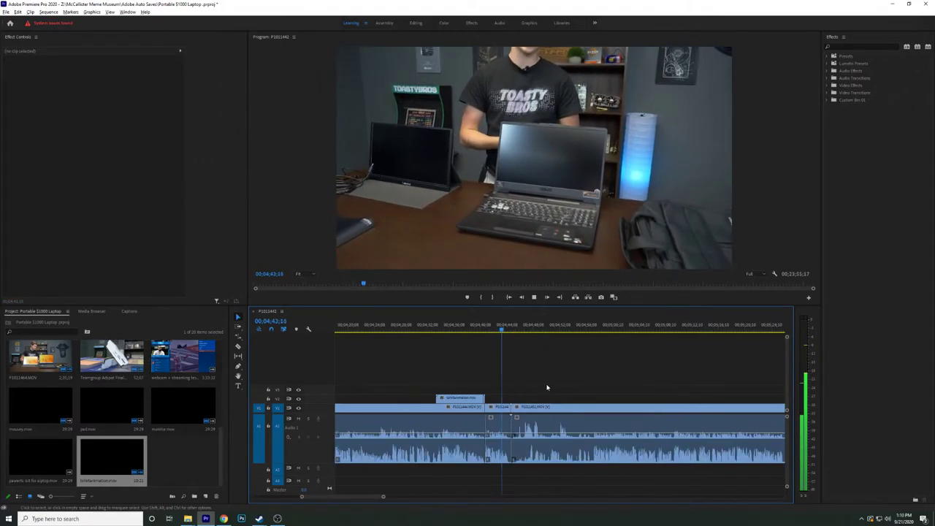
scroll(548, 392, "down", 2)
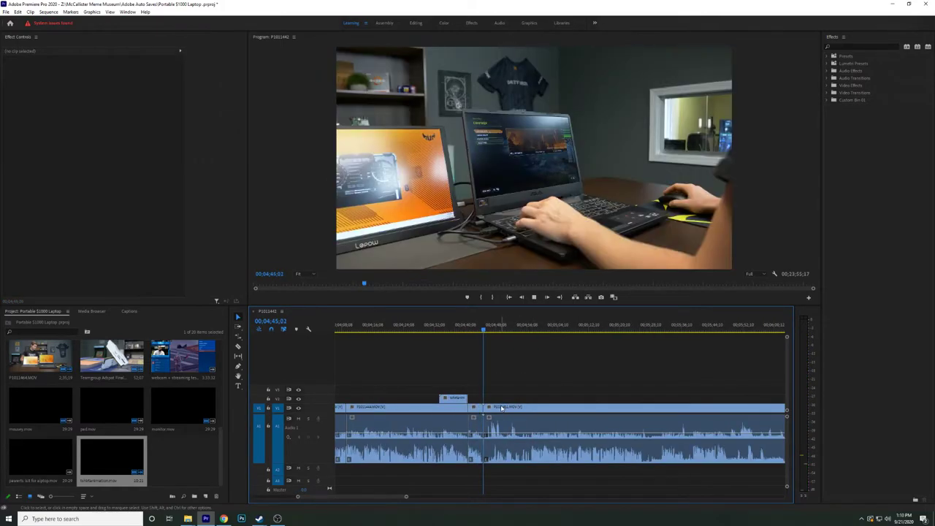
key("space")
left_click(530, 410)
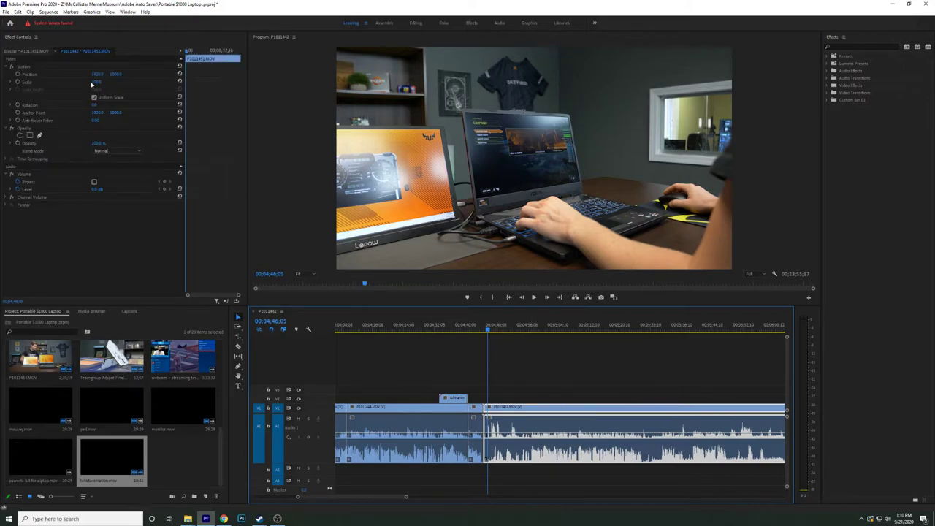
left_click(504, 338)
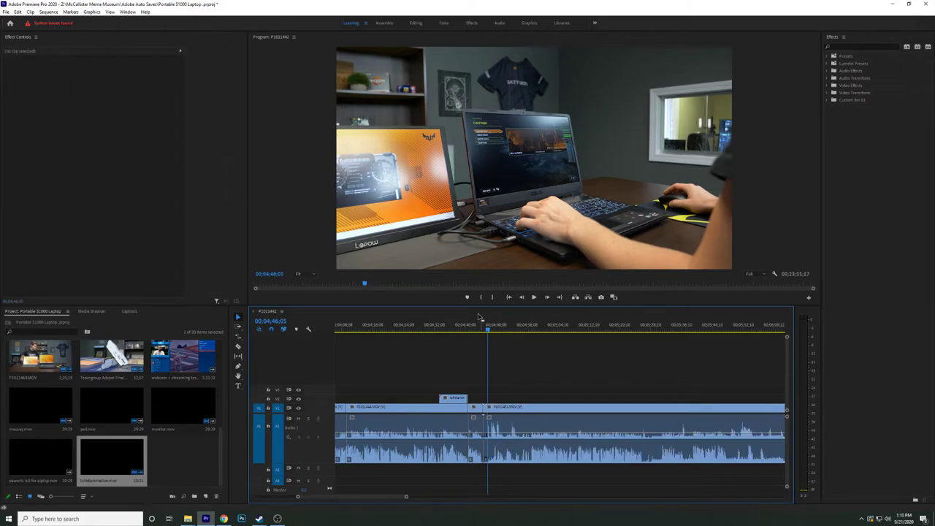
key("space")
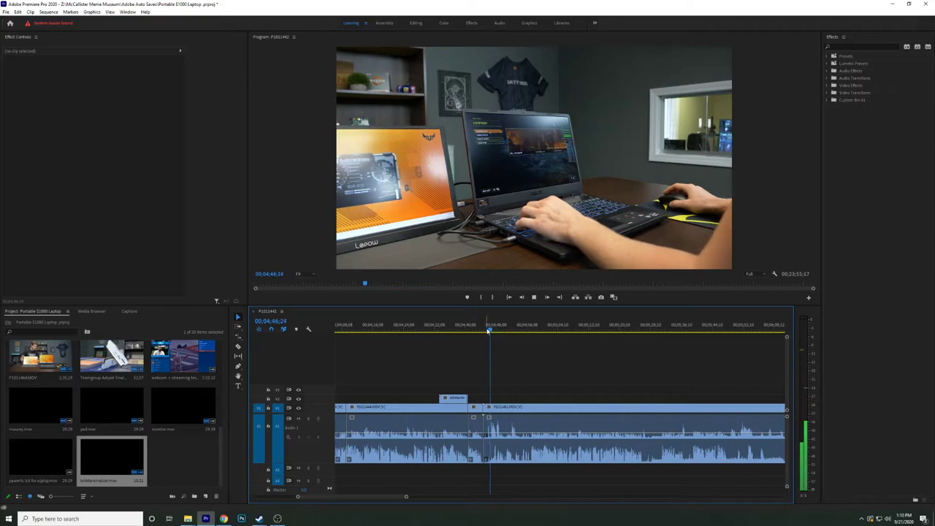
key("space")
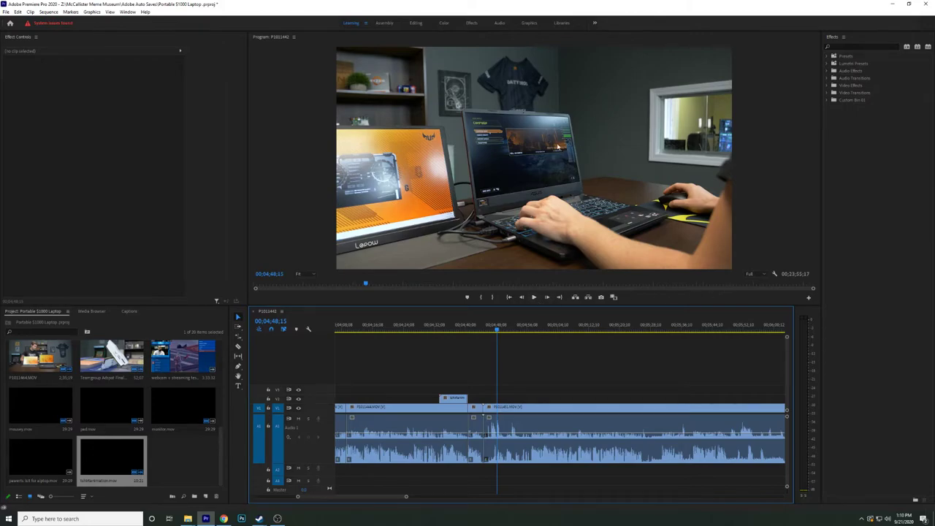
Ripple-trim about 12 seconds off the start of the laptop gaming clip and resume playback from the cut.
key("space")
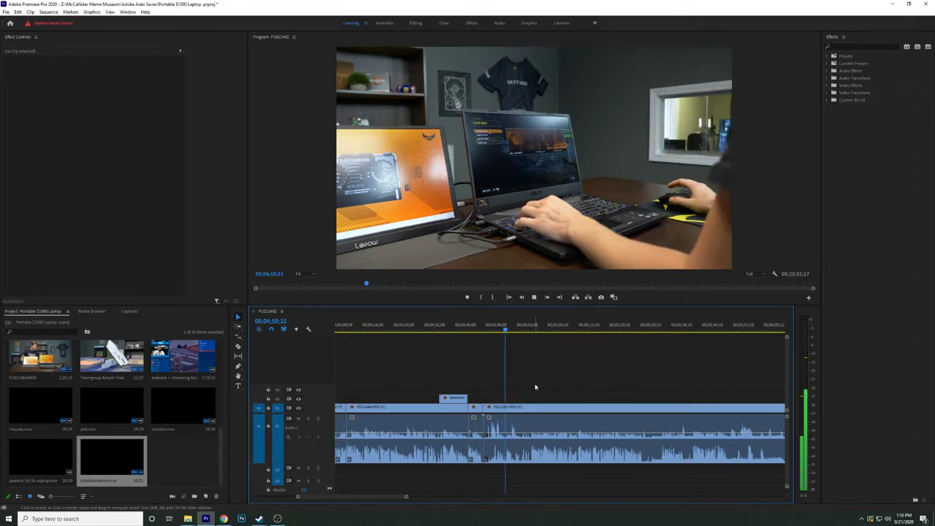
key("space")
left_click_drag(504, 331, 531, 365)
key("q")
key("space")
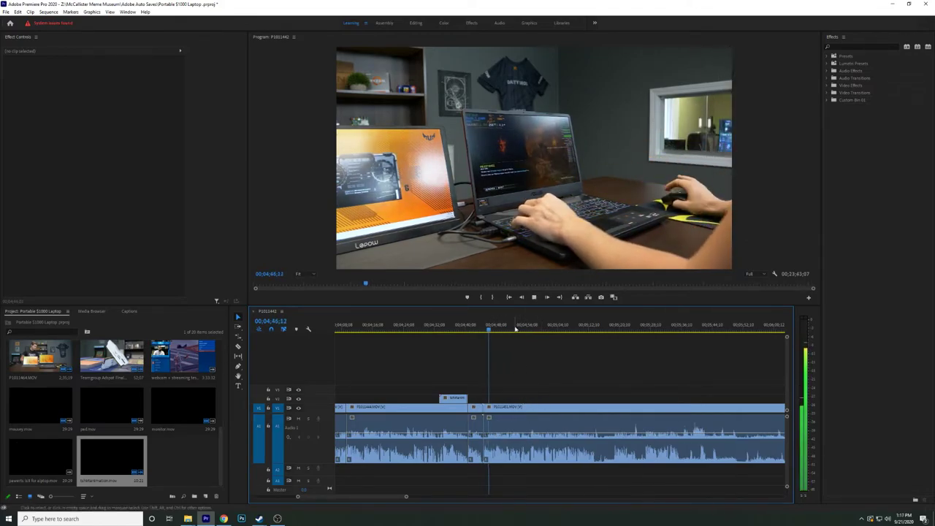
Fast-forward through the laptop gaming clip and split it at about 00;05;13.
key("l")
key("l")
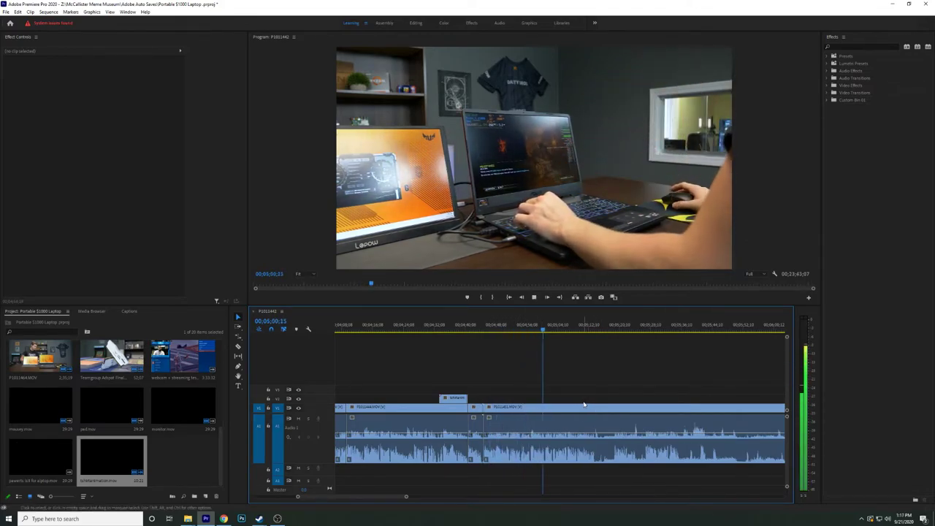
scroll(599, 403, "down", 3)
key("space")
key("ctrl+k")
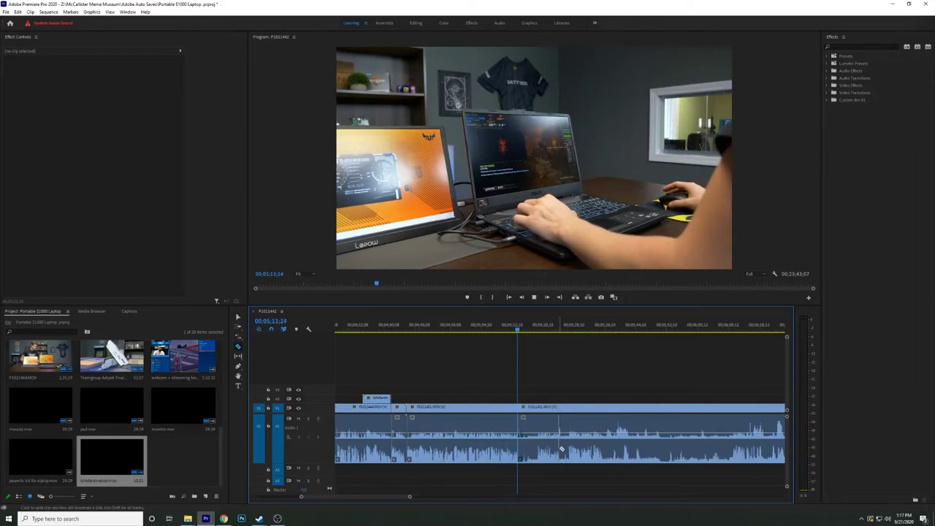
Ripple-delete about 5 seconds of gaming footage following the split at 00;05;13 and replay from the cut.
scroll(548, 407, "up", 1)
key("space")
scroll(548, 407, "up", 1)
left_click(537, 332)
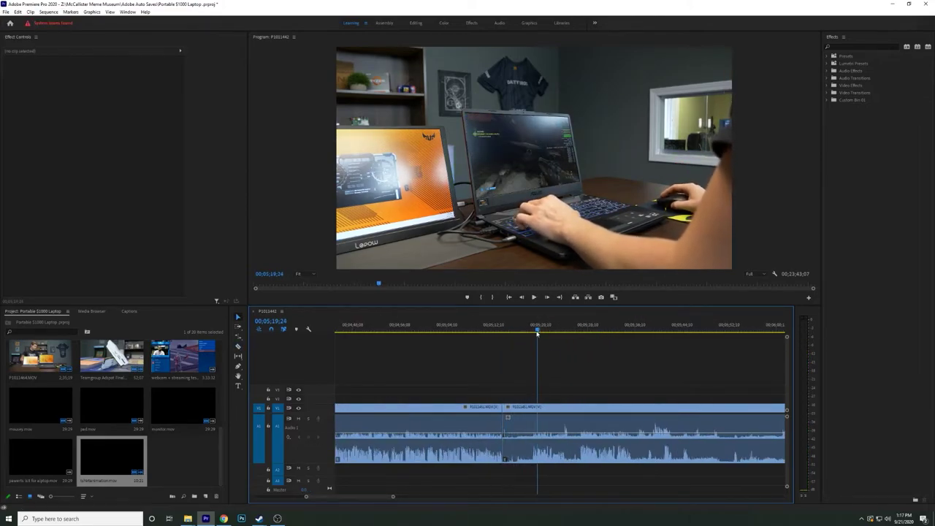
left_click_drag(531, 335, 533, 337)
left_click(504, 330)
key("space")
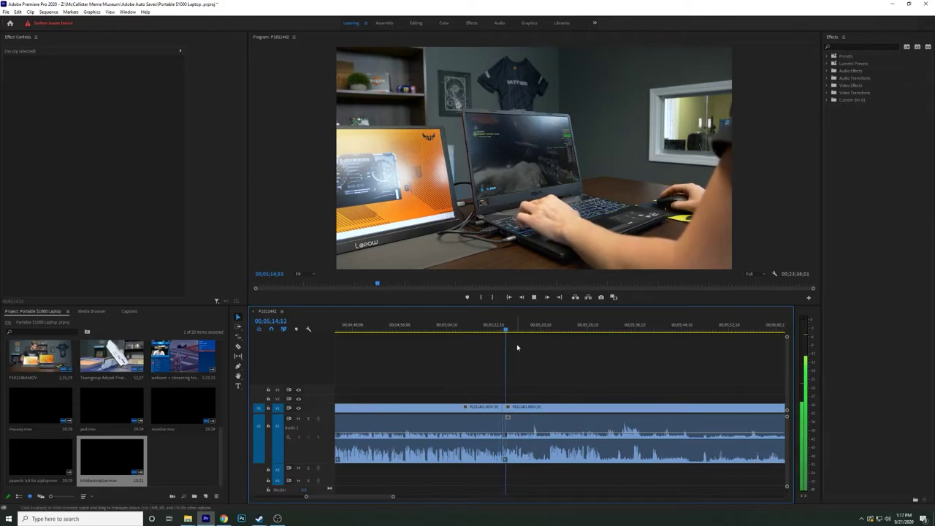
Ripple-trim about 8 seconds of gaming footage following the cut near 00;05;14 and resume playback from there.
scroll(525, 342, "up", 2)
key("space")
key("space")
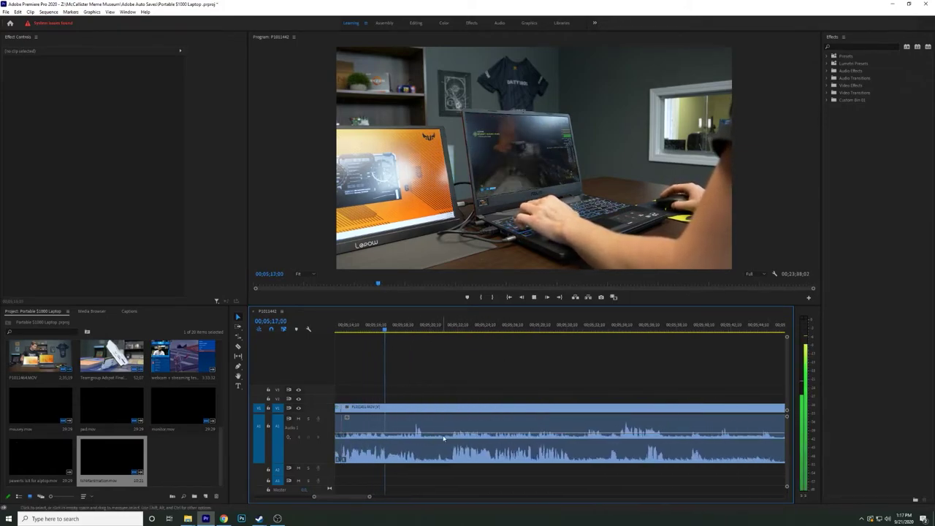
left_click(391, 328)
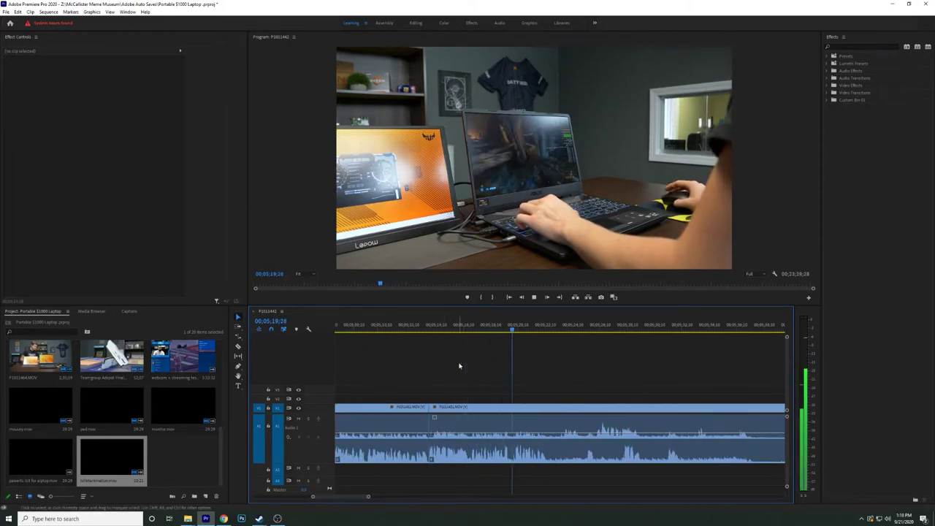
Play the gaming footage past 00;05;32 and split the clip at about 00;05;38.
key("space")
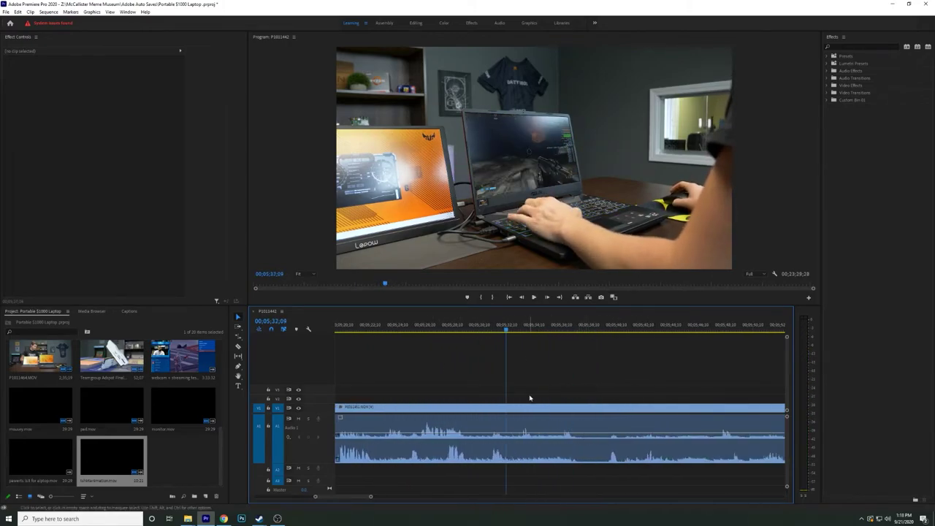
key("space")
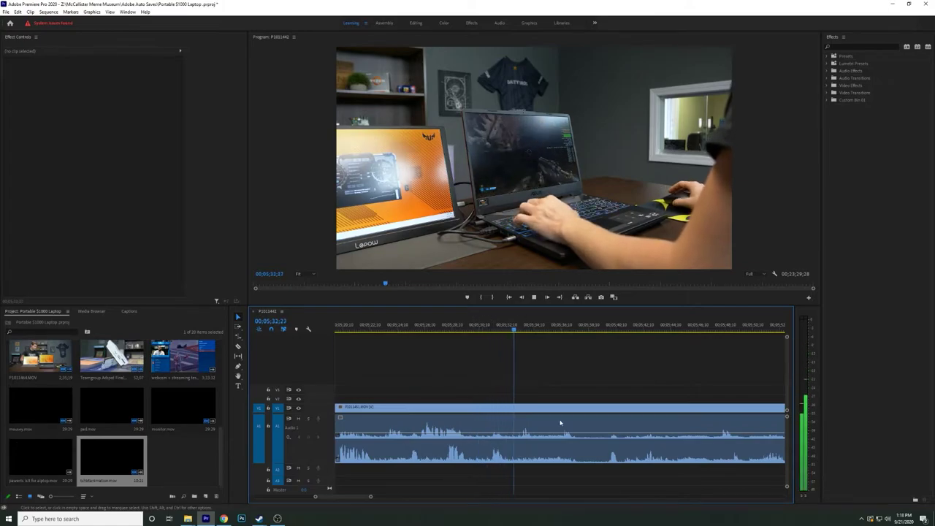
left_click(583, 328)
key("c")
left_click(582, 435)
Ripple-delete about 17 seconds of footage following the split at 00;05;38, up to about 00;05;55, and replay from the cut.
scroll(577, 427, "down", 2)
left_click_drag(520, 332, 692, 344)
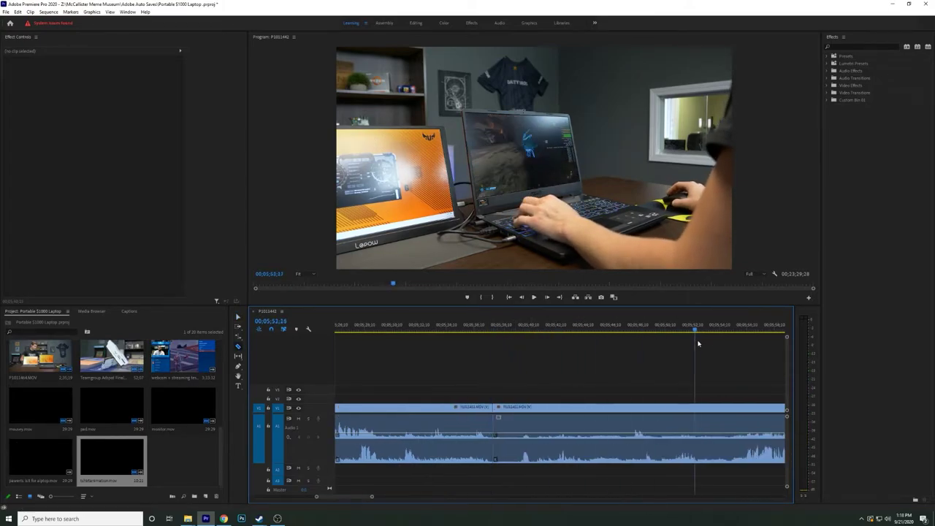
key("space")
left_click(609, 328)
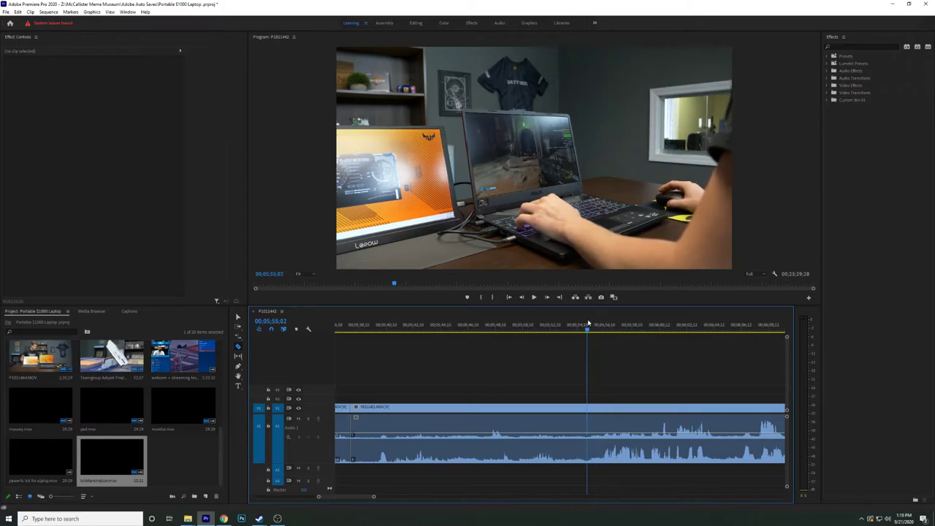
key("space")
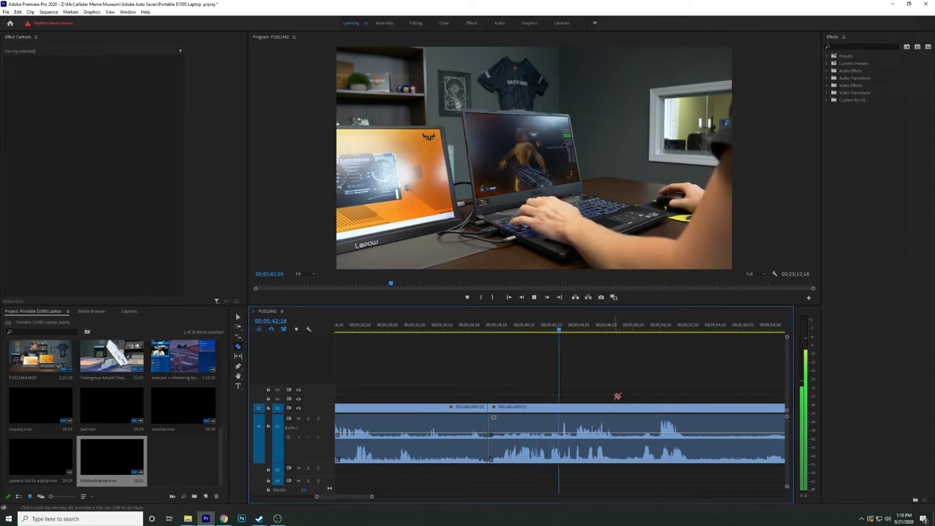
key("space")
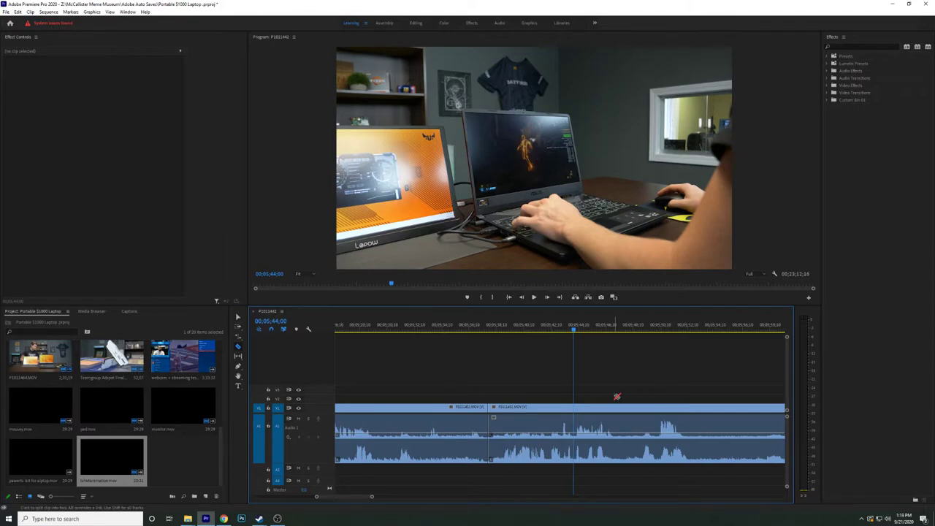
key("space")
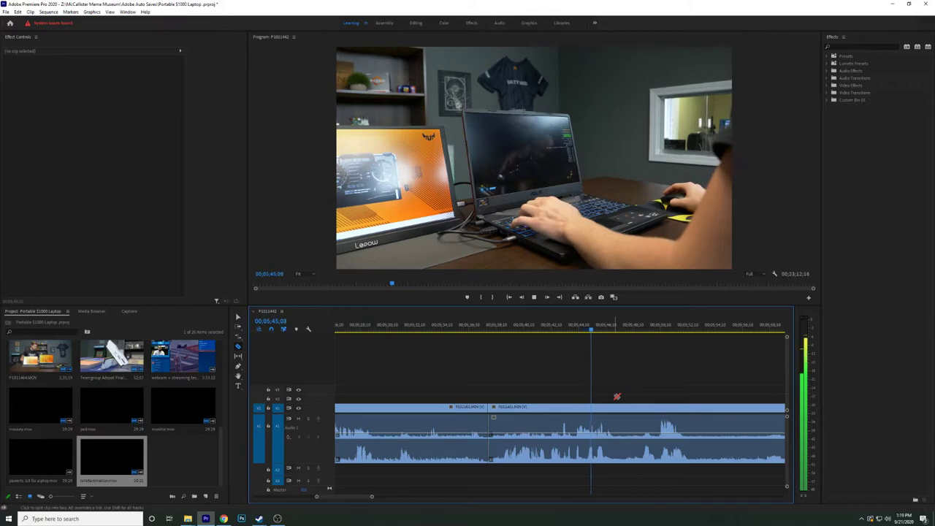
Stop playback at 00;07;10;07 and split the gaming clip there.
key("space")
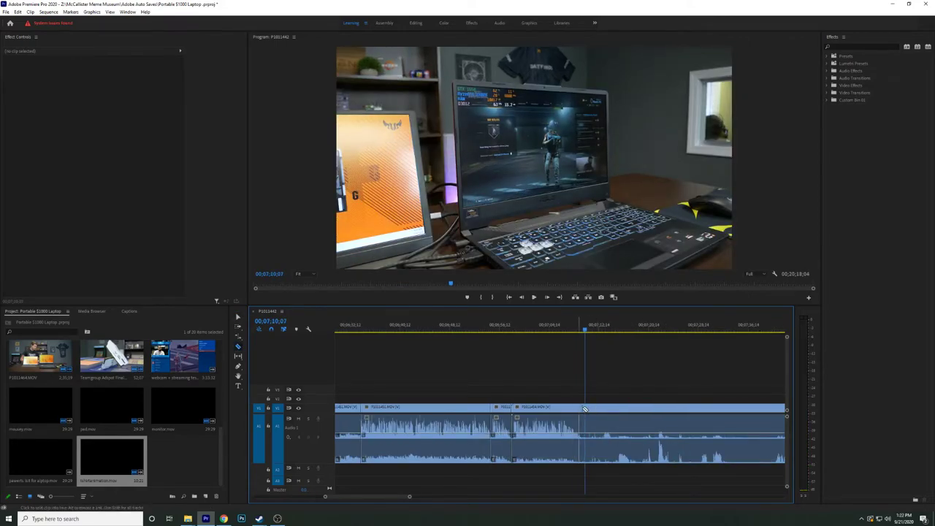
scroll(637, 383, "down", 2)
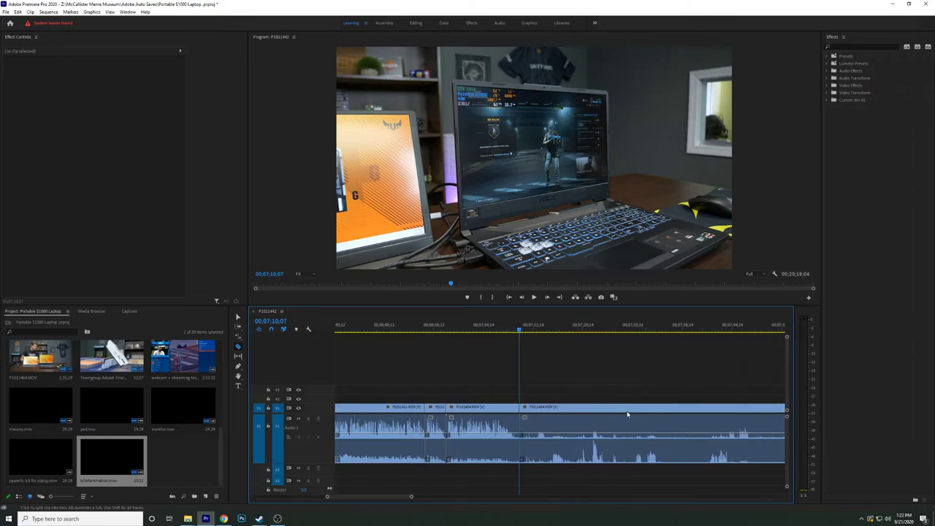
scroll(572, 380, "down", 5)
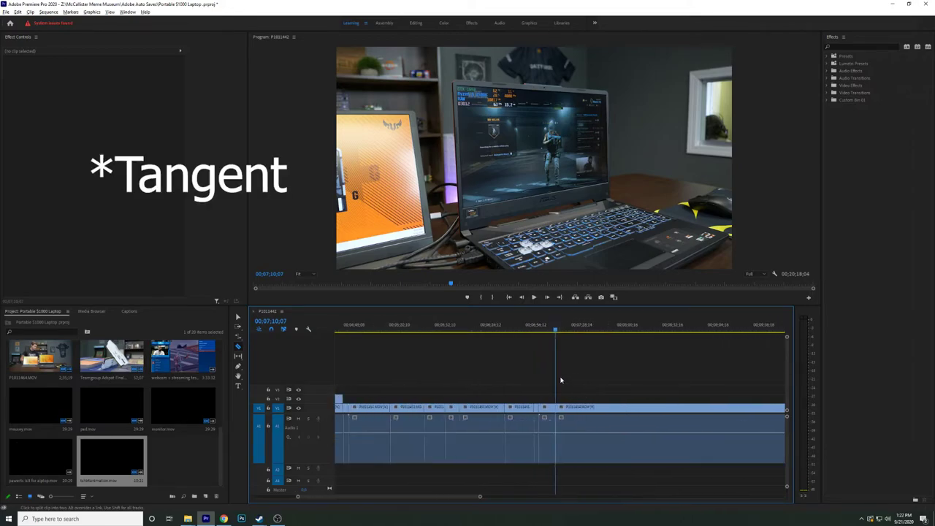
scroll(573, 367, "down", 2)
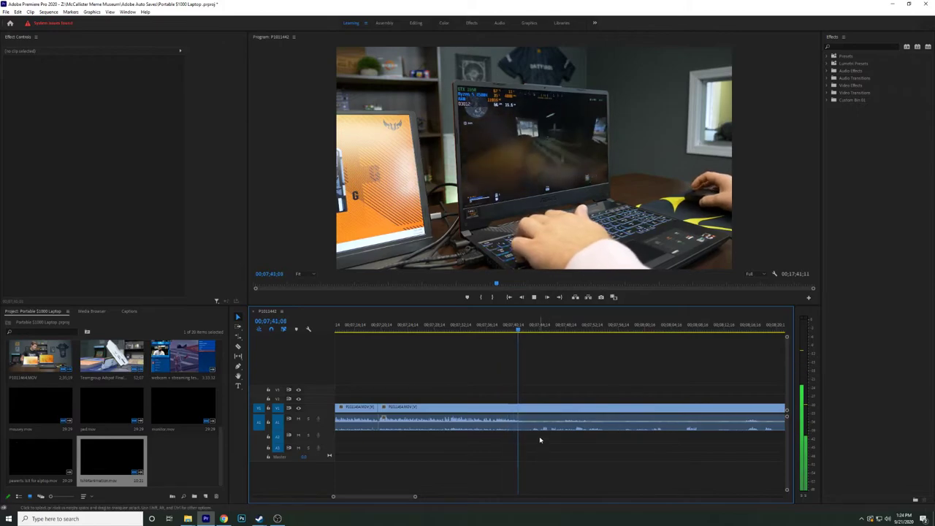
Replay the gaming footage between about 00;07;41 and 00;07;43 and check its audio waveform for a cut point.
key("space")
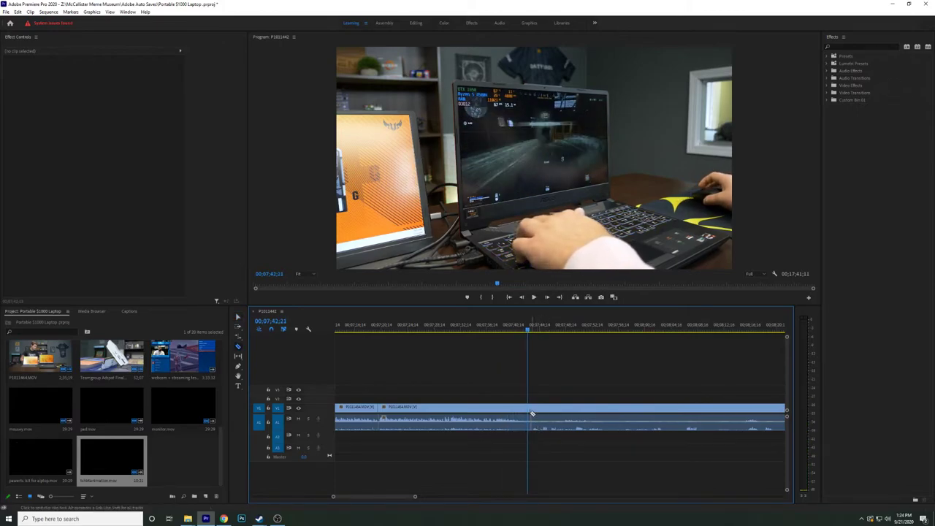
key("space")
key("space")
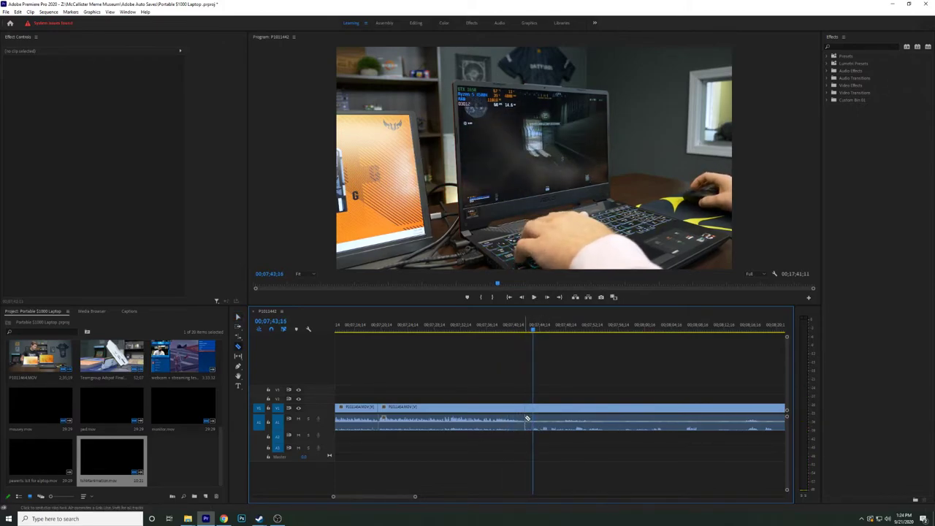
scroll(526, 419, "up", 4)
scroll(316, 424, "up", 2)
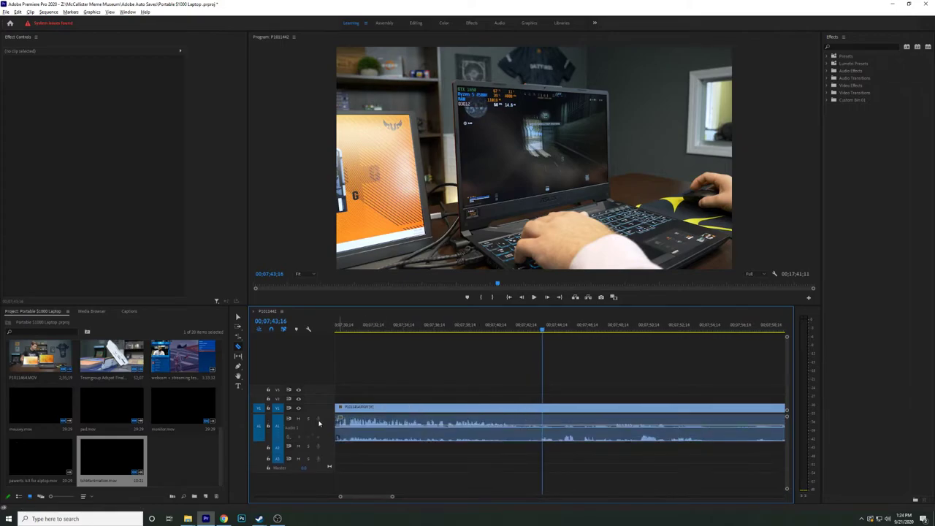
left_click(509, 330)
key("space")
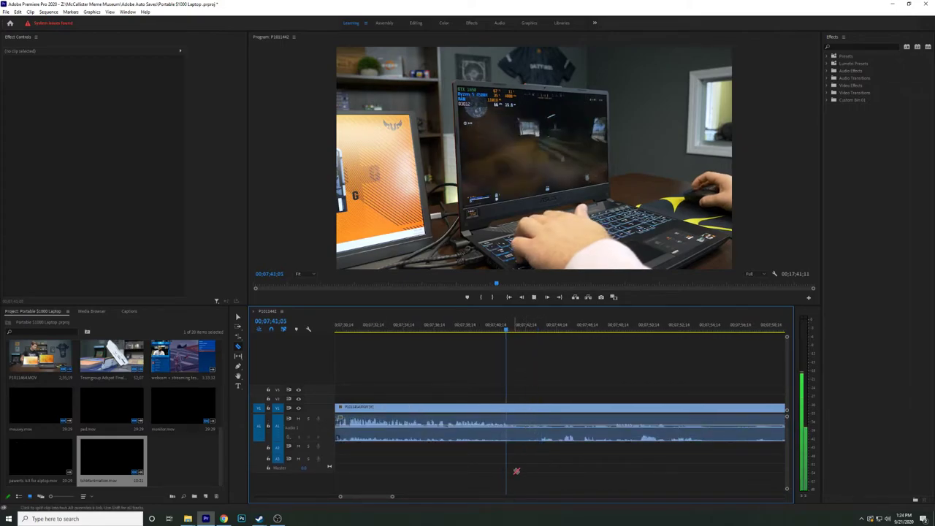
key("space")
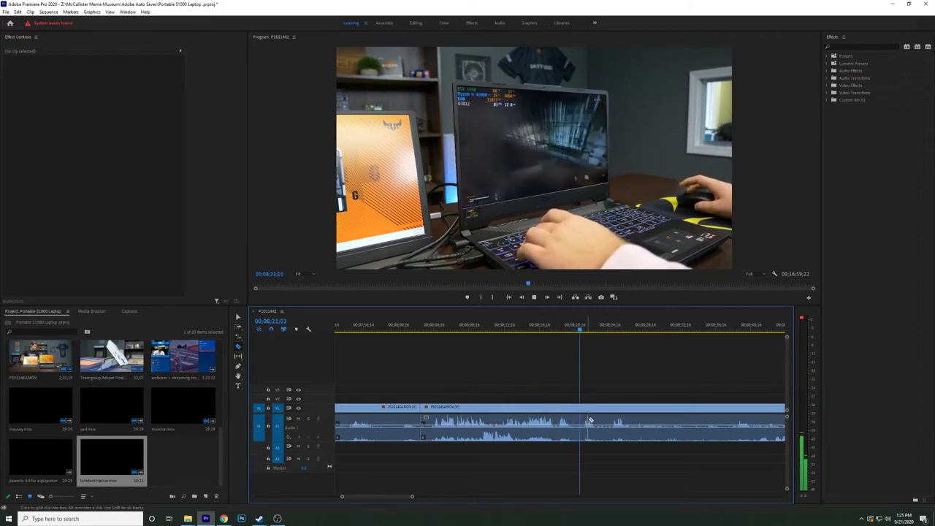
Replay the gaming footage from 00;08;19;22 and split the clip at 00;08;22;27.
scroll(628, 417, "down", 3)
scroll(639, 398, "down", 5)
key("equal")
key("equal")
key("equal")
key("space")
left_click(510, 330)
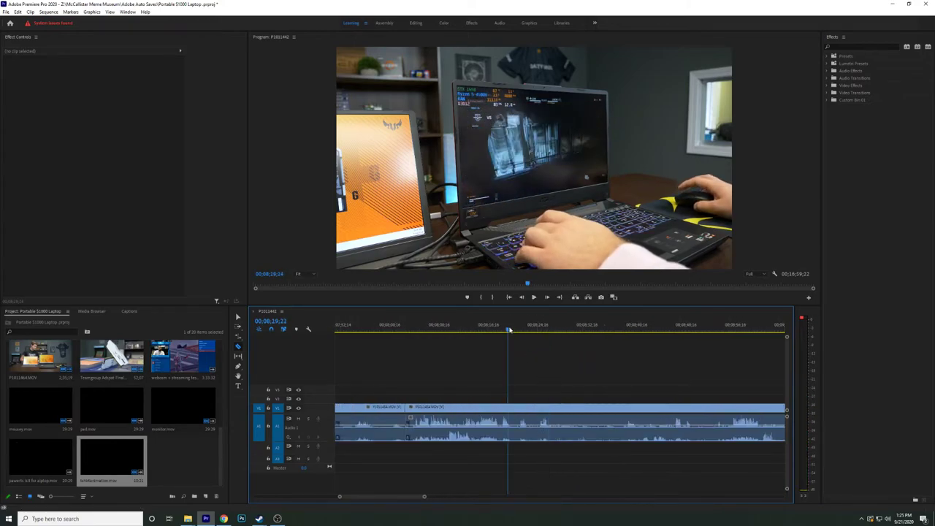
key("space")
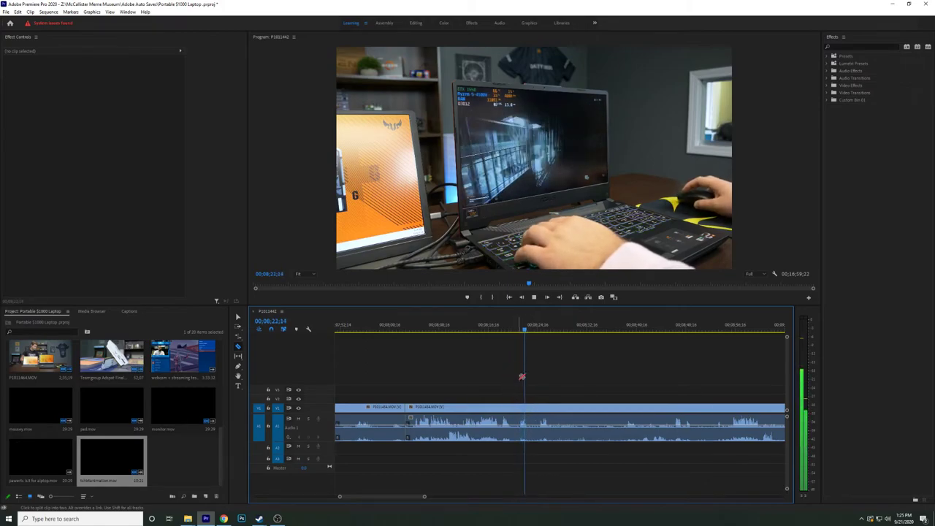
key("space")
left_click(531, 411)
Ripple-trim about 24 seconds from the split at 00;08;22;27 up to 00;08;46;21 and resume playback from the cut.
scroll(660, 399, "down", 3)
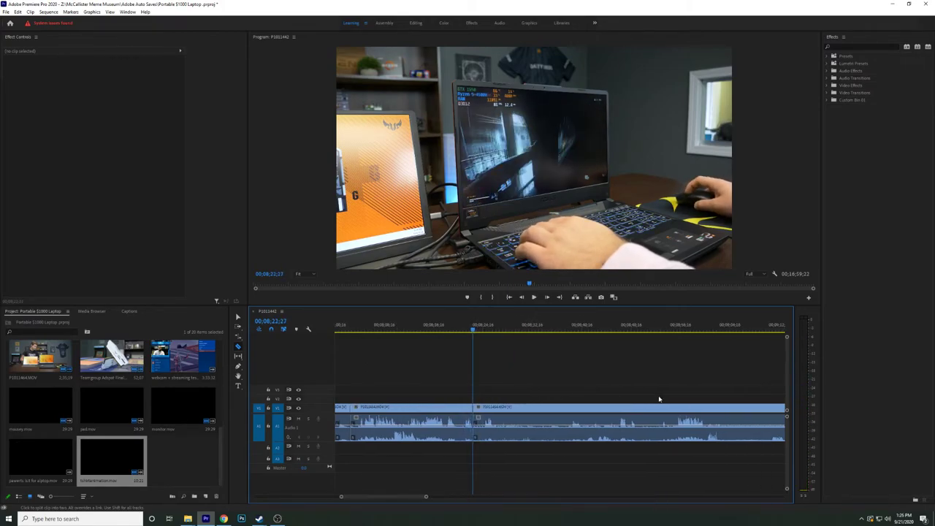
left_click_drag(448, 327, 490, 329)
key("minus")
key("minus")
key("equal")
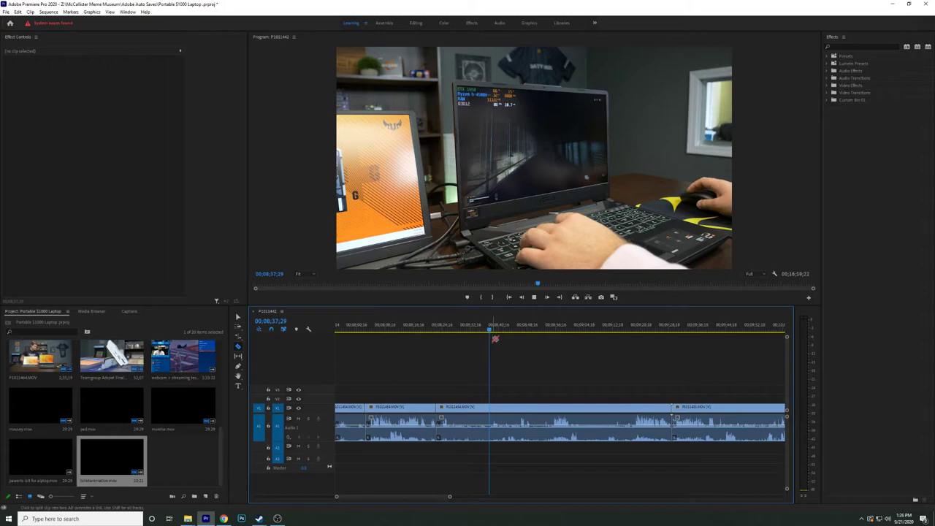
key("space")
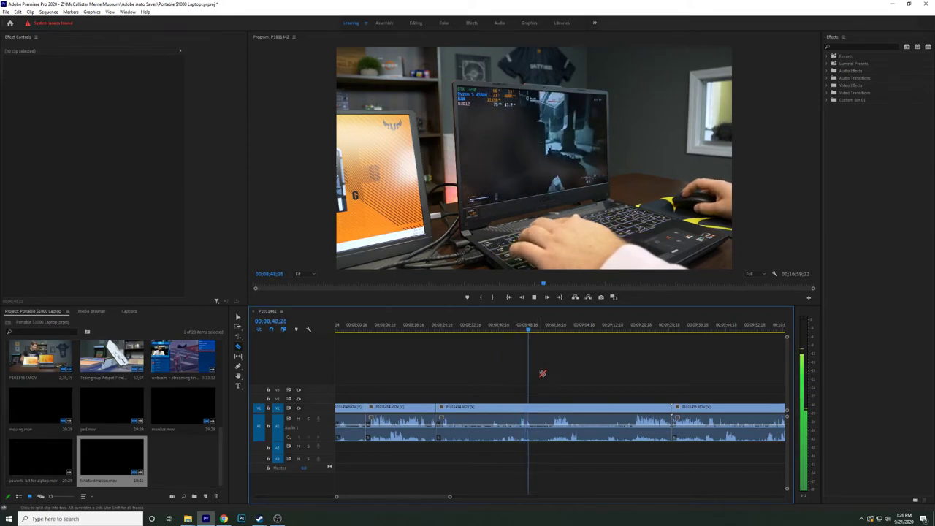
left_click(527, 328)
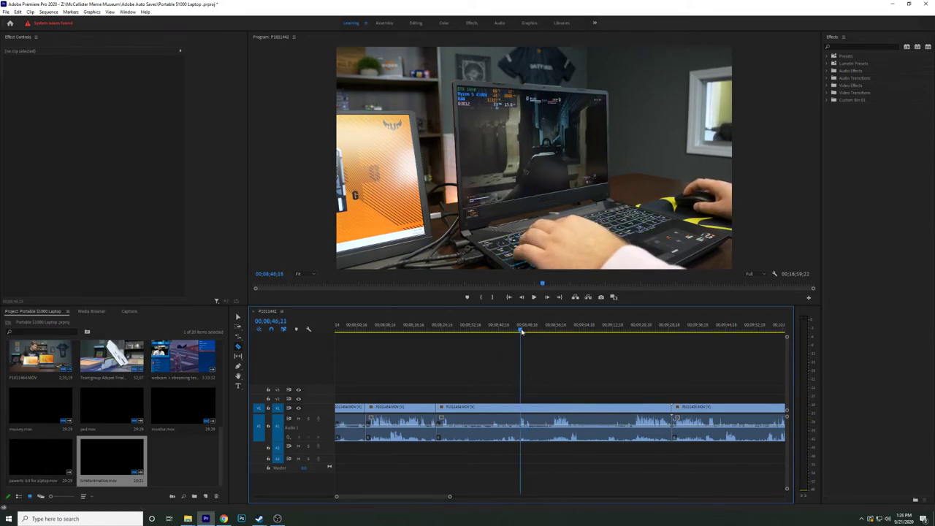
key("q")
key("space")
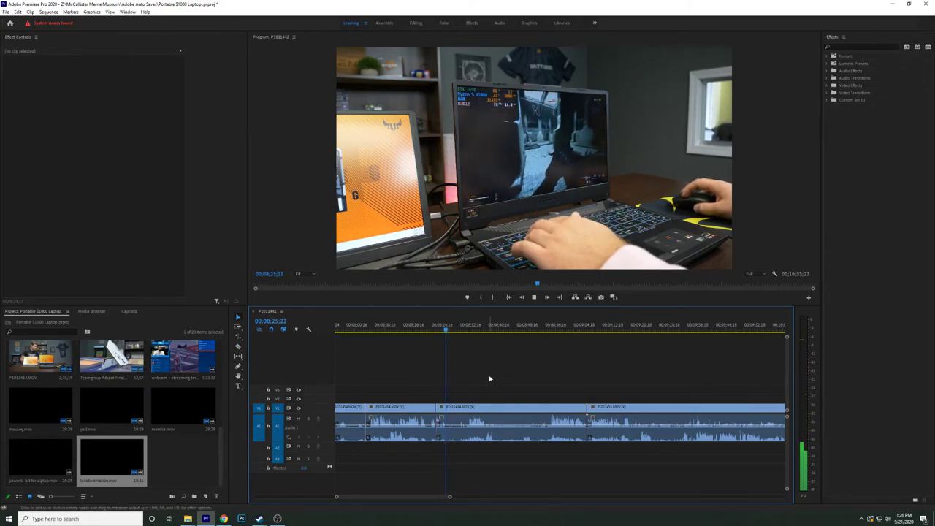
Replay the gaming footage from 00;08;36;06 and split the clip at about 00;08;36;21.
scroll(489, 379, "up", 2)
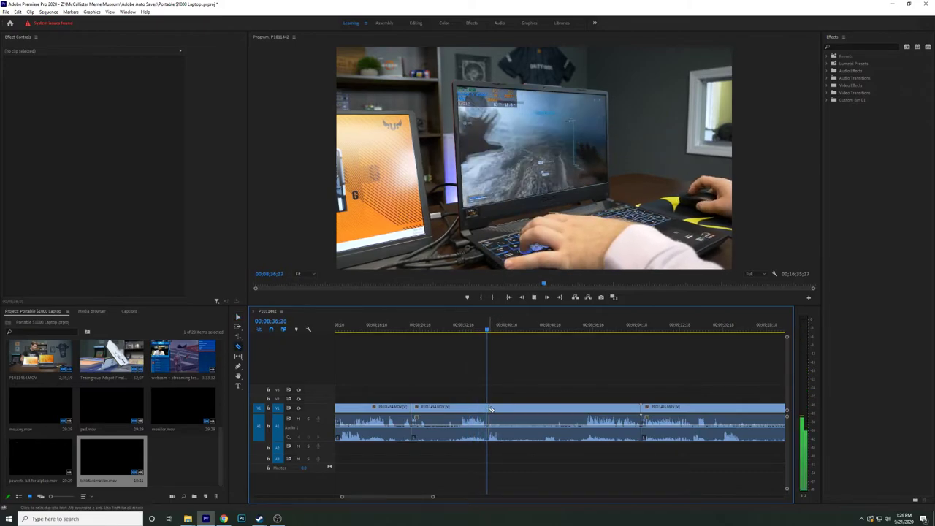
left_click(483, 330)
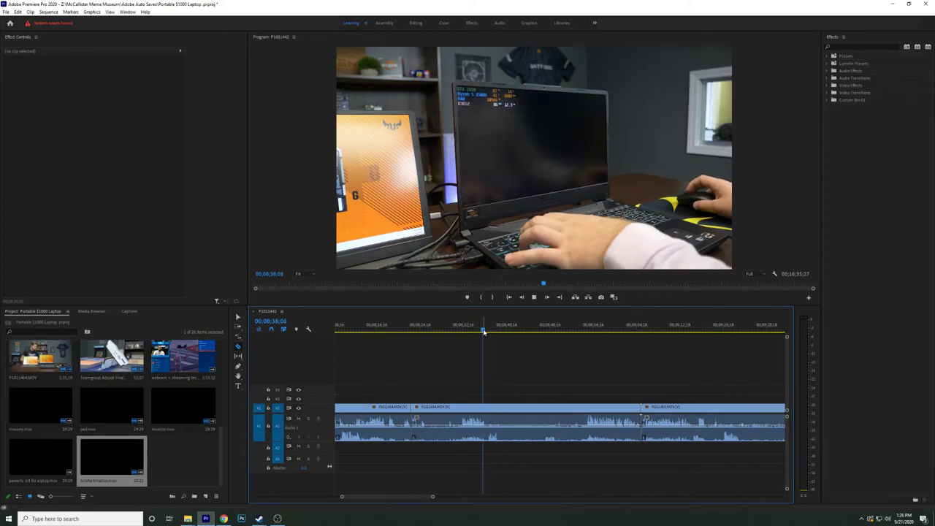
key("space")
Ripple-trim about 17 seconds following the split at 00;08;36, up to 00;08;53;28, and play from the cut.
scroll(615, 387, "down", 2)
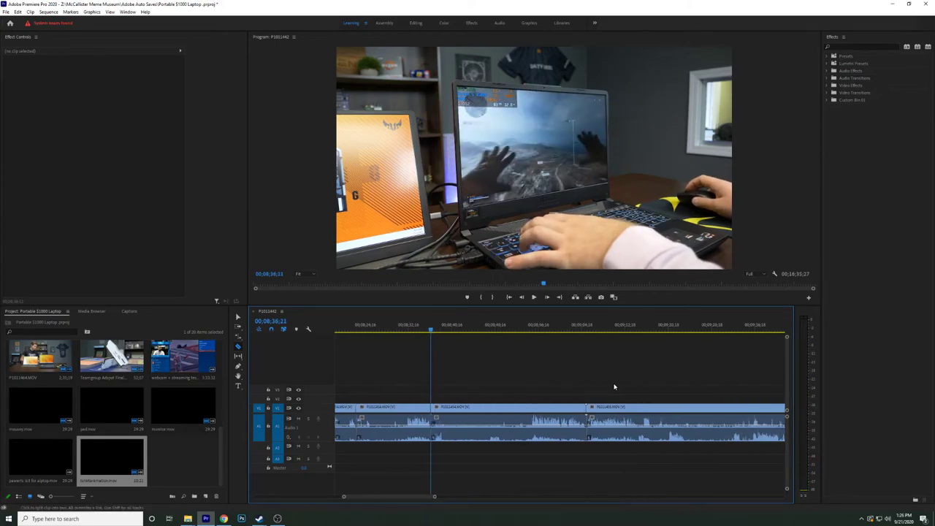
mouse_move(505, 330)
left_mouse_down()
mouse_move(490, 334)
mouse_move(522, 334)
left_mouse_up()
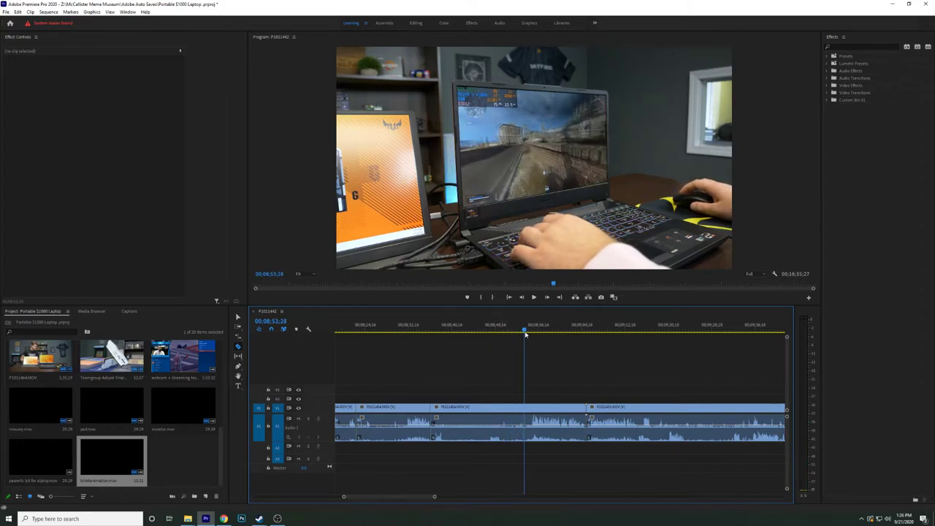
key("q")
key("space")
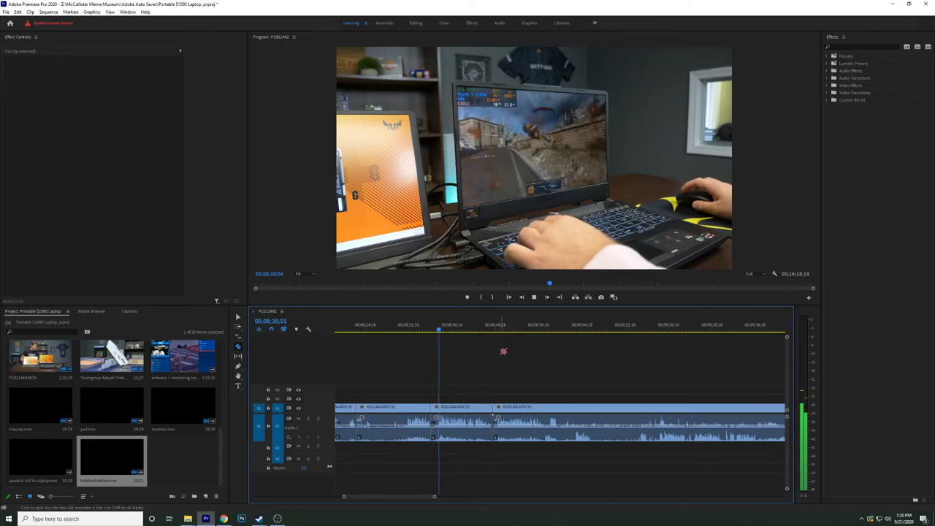
Replay the footage from the 00;08;36 cut to check the transition and continue through the gaming clip.
key("space")
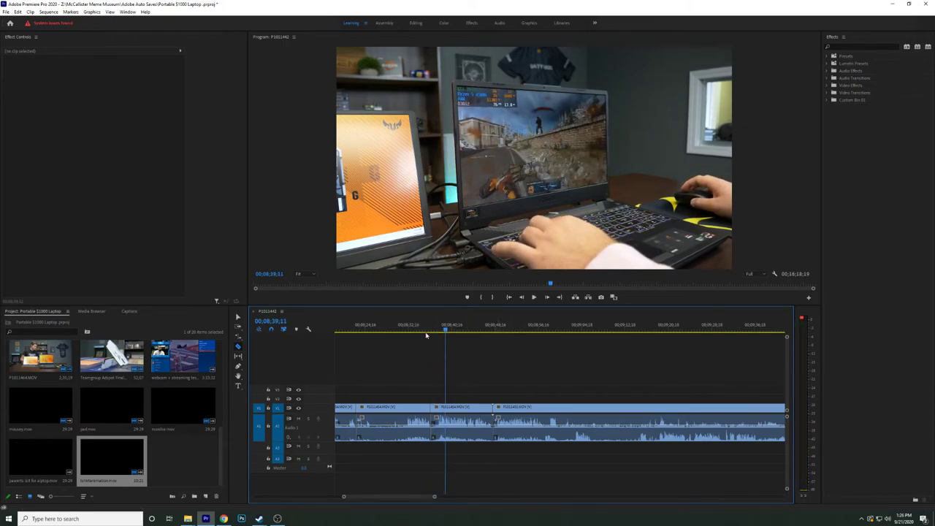
left_click(431, 328)
key("space")
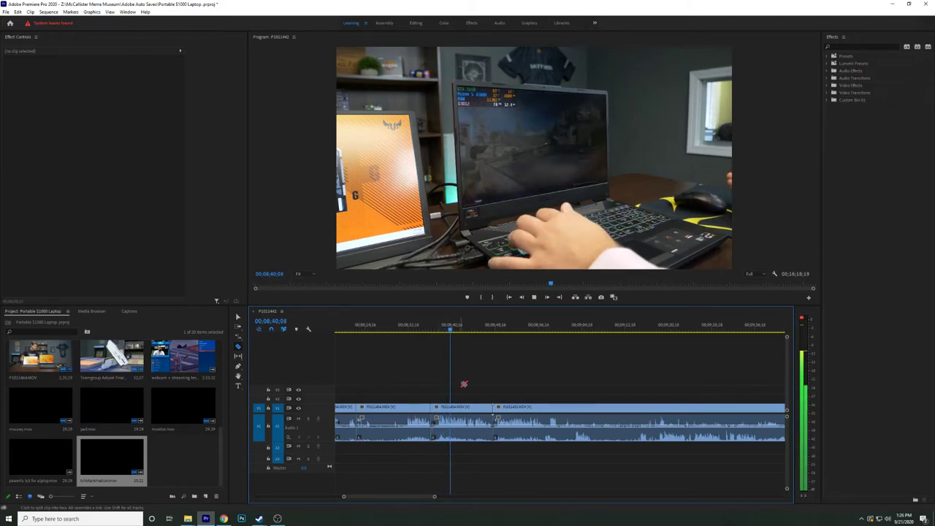
key("c")
key("v")
key("space")
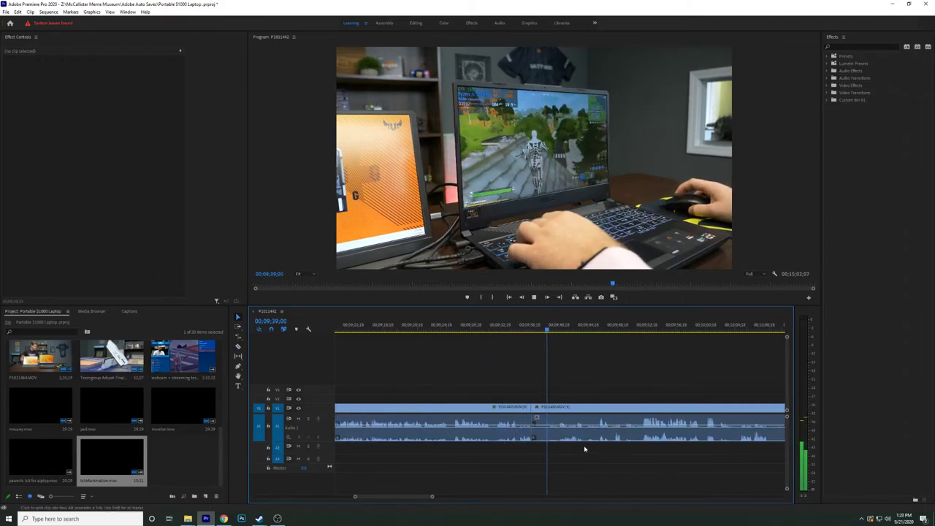
Ripple-trim about 8 seconds from the cut near 00;09;37 up to 00;09;45;03, and play from the cut.
key("v")
key("space")
left_click_drag(569, 331, 584, 332)
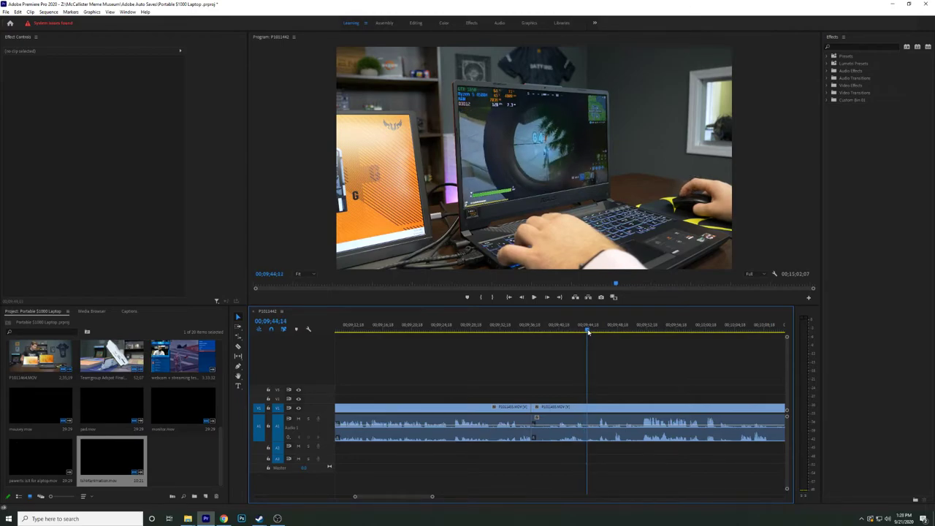
left_click_drag(596, 332, 595, 331)
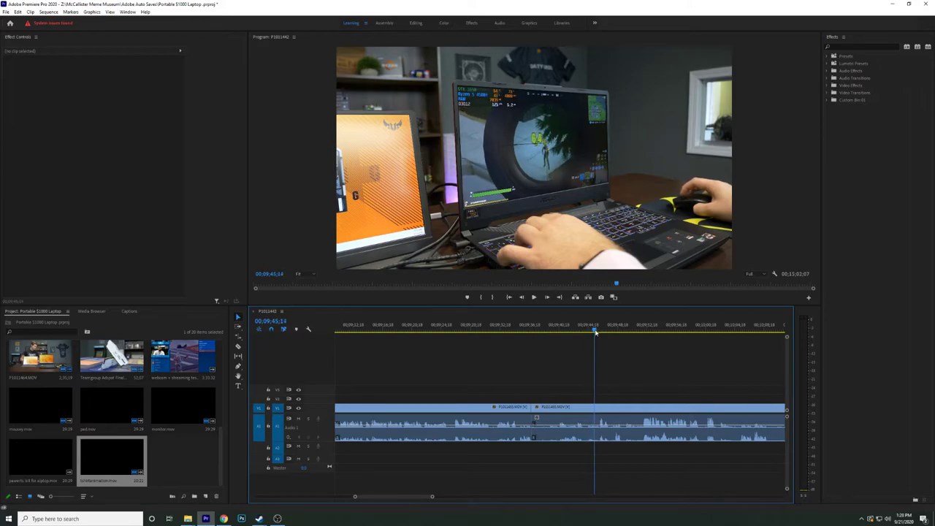
left_click_drag(596, 332, 594, 333)
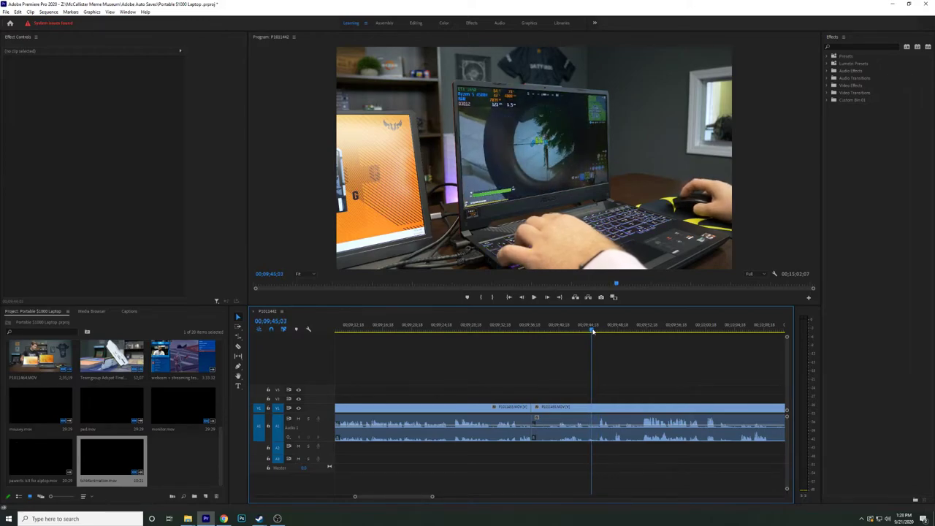
key("q")
key("space")
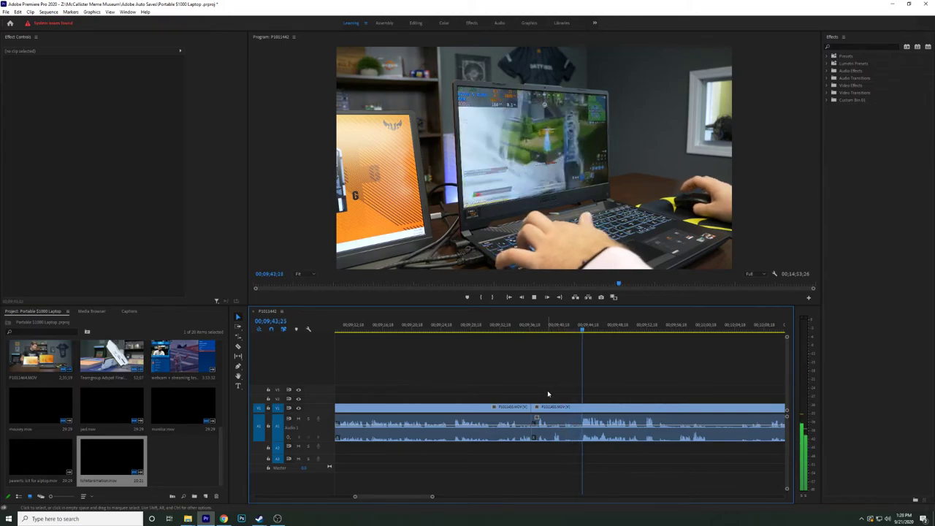
Play the gaming footage on from about 00;09;45 and split the clip at about 00;09;51;23.
key("space")
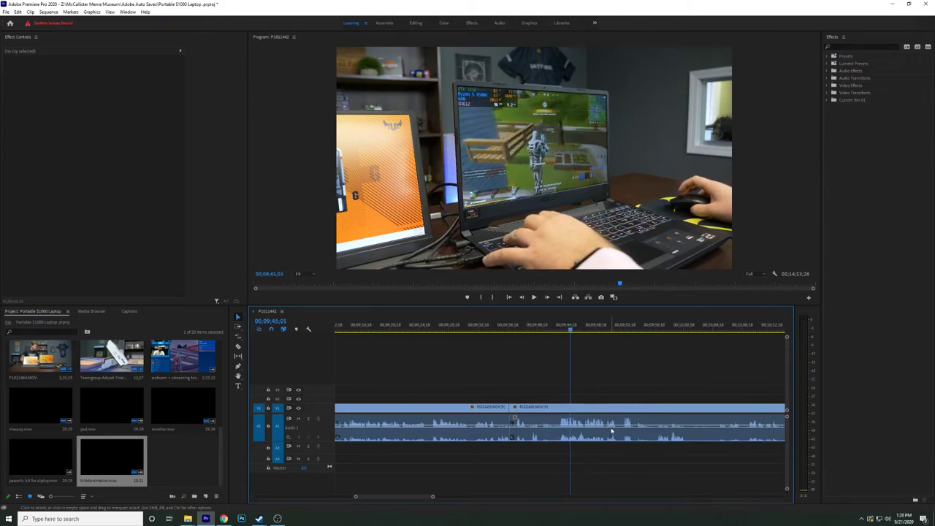
scroll(612, 431, "down", 2)
key("space")
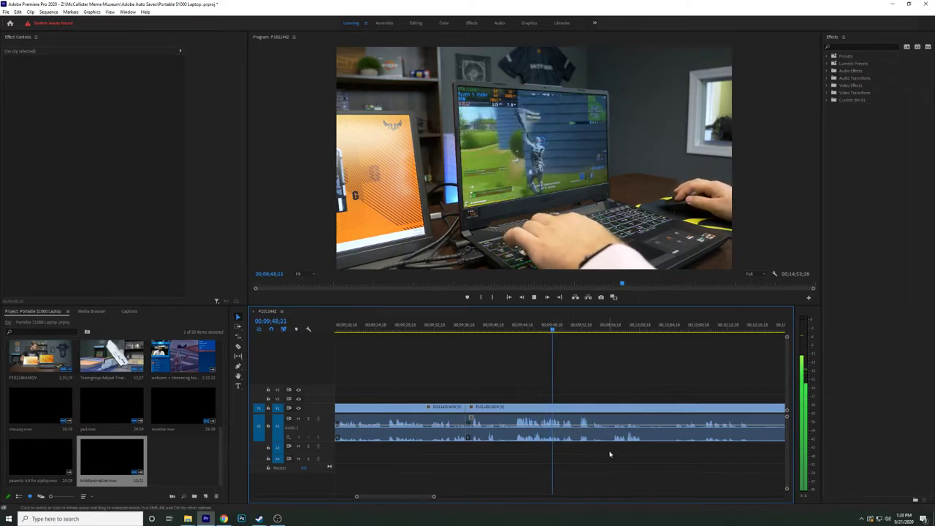
scroll(584, 445, "down", 2)
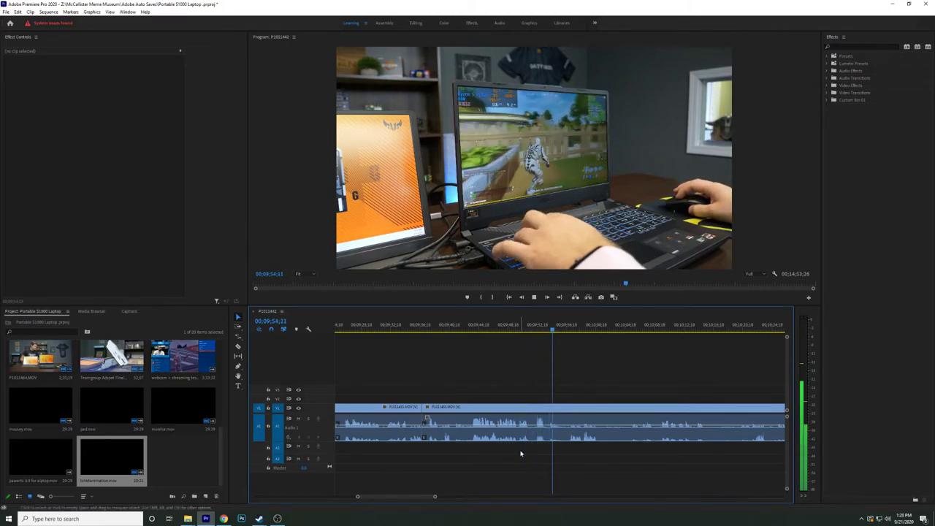
key("c")
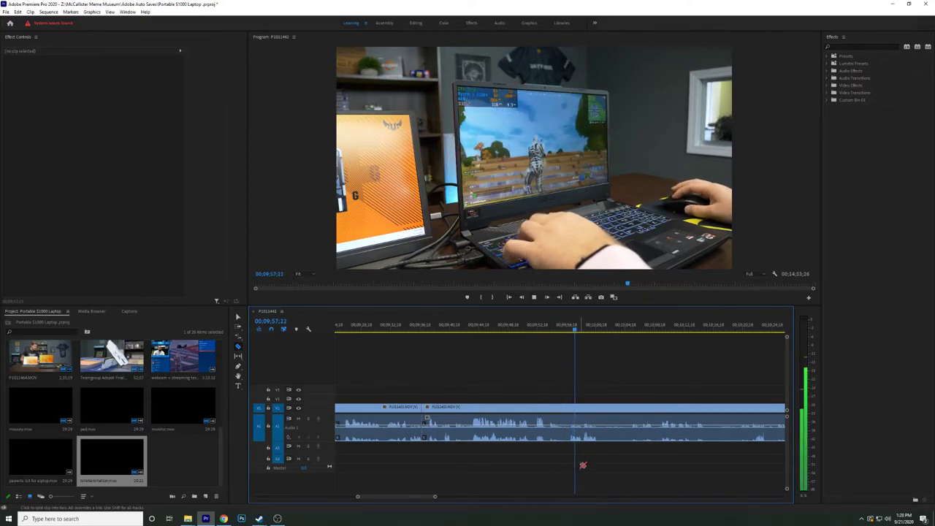
key("v")
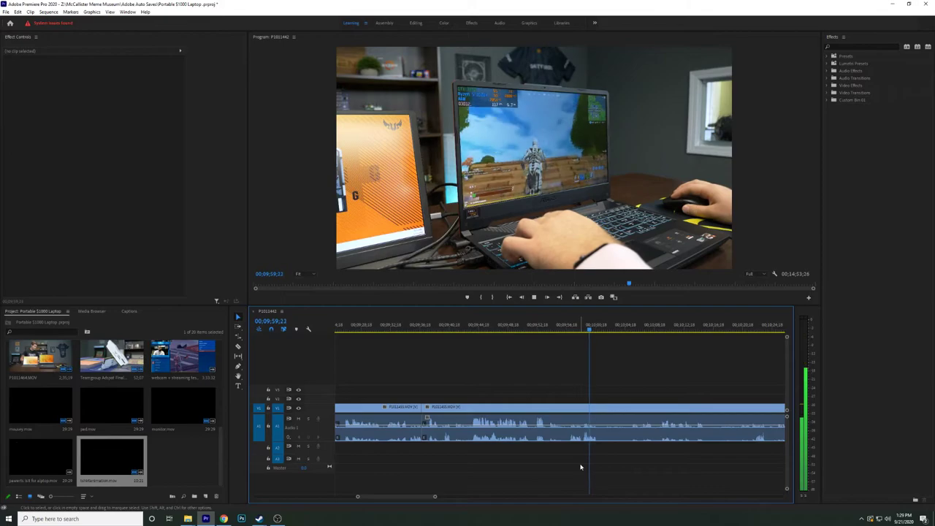
left_click(533, 411)
scroll(572, 397, "right", 1)
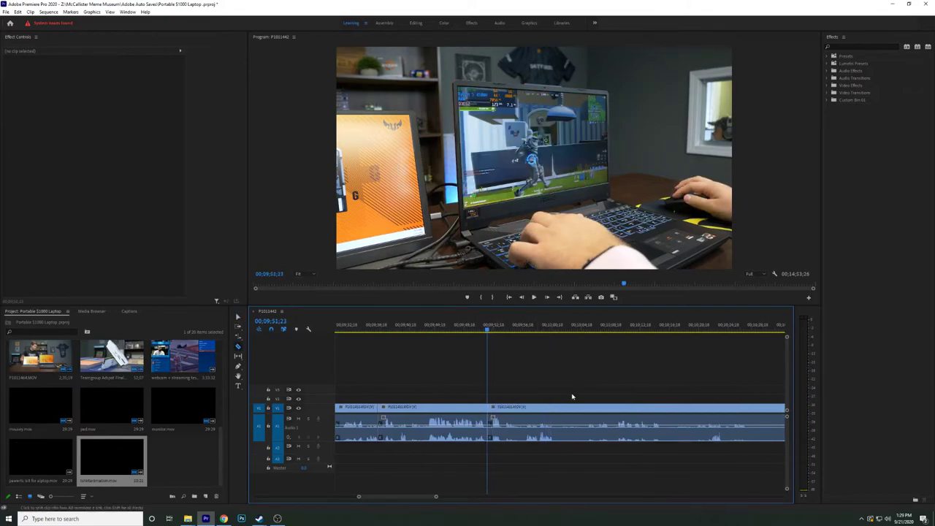
Ripple-trim about 17 seconds of gaming footage following the split at 00;09;51;23 and play briefly from the cut.
left_click_drag(547, 335, 618, 333)
key("Up")
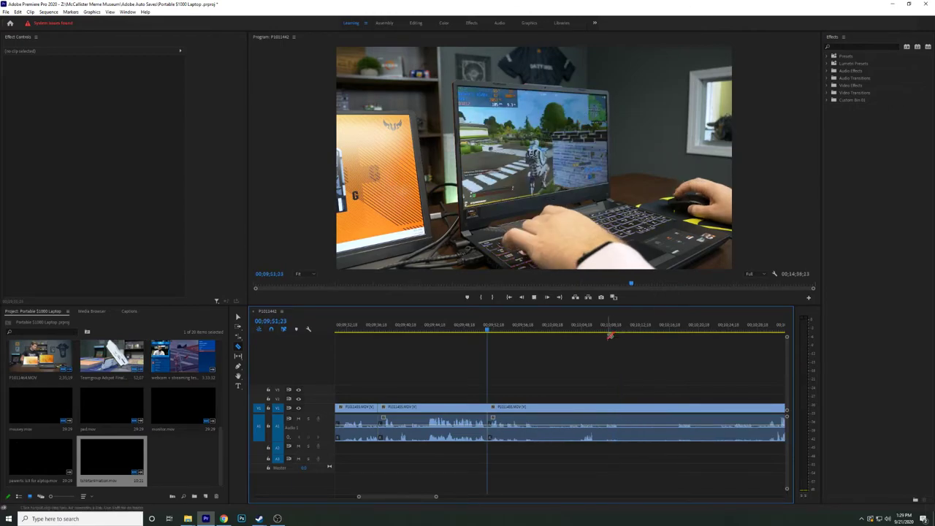
key("space")
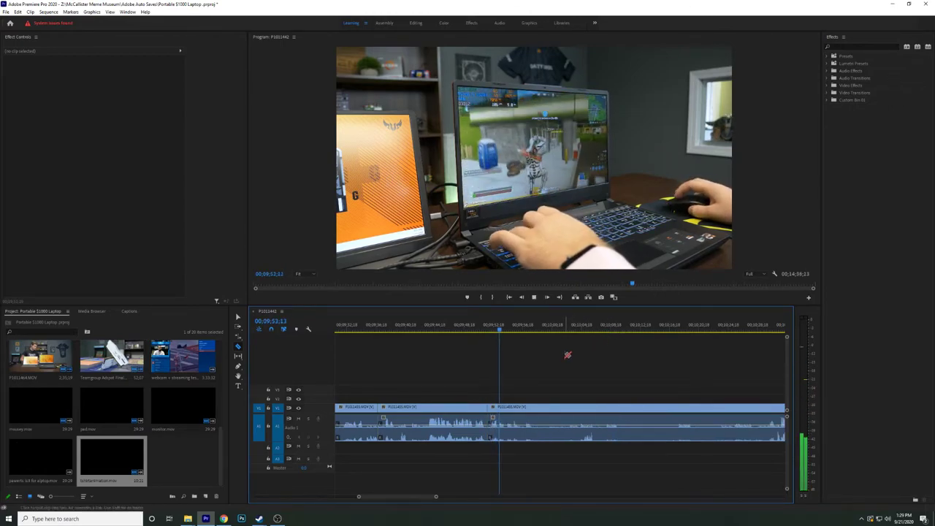
key("space")
Ripple-trim another 36 seconds or so after the 00;09;51 cut, up to about 00;10;28;08, and resume playback.
scroll(568, 356, "down", 3)
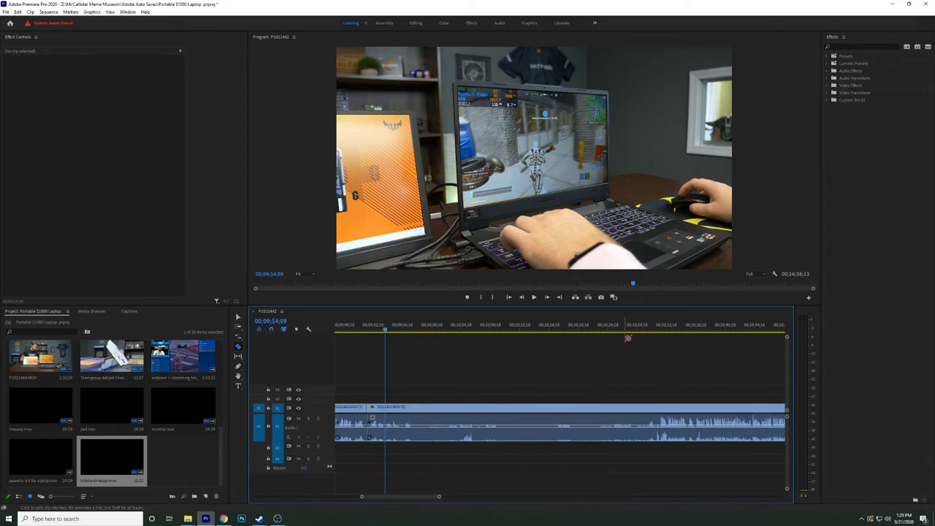
mouse_move(633, 331)
left_mouse_down()
mouse_move(655, 331)
mouse_move(643, 331)
left_mouse_up()
key("space")
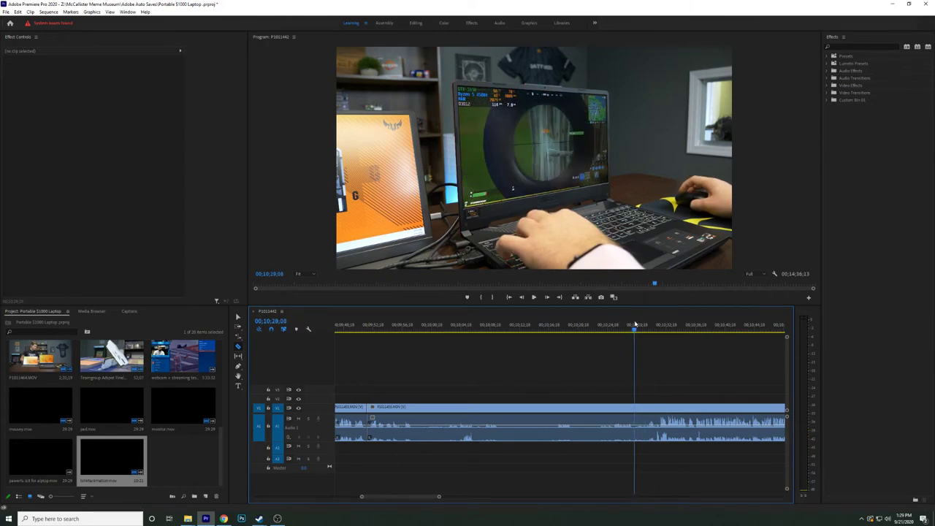
left_click_drag(635, 322, 637, 324)
key("q")
key("space")
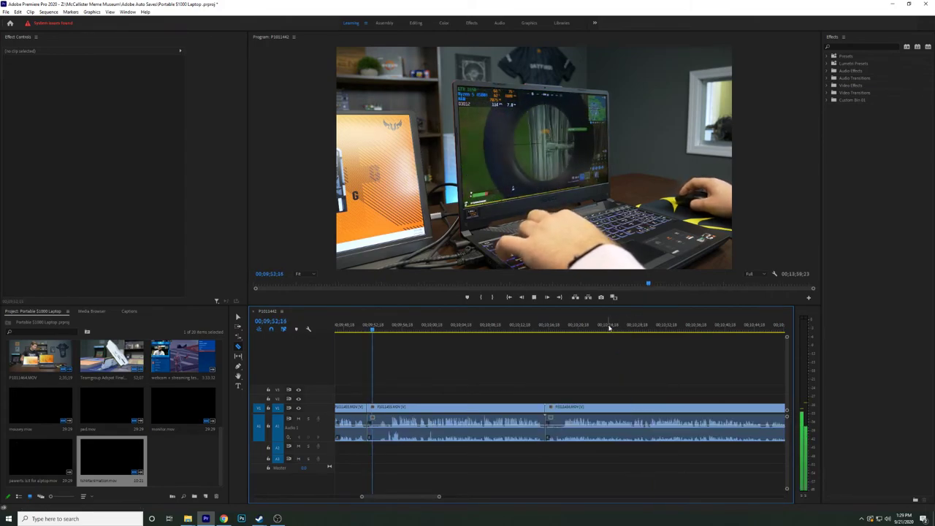
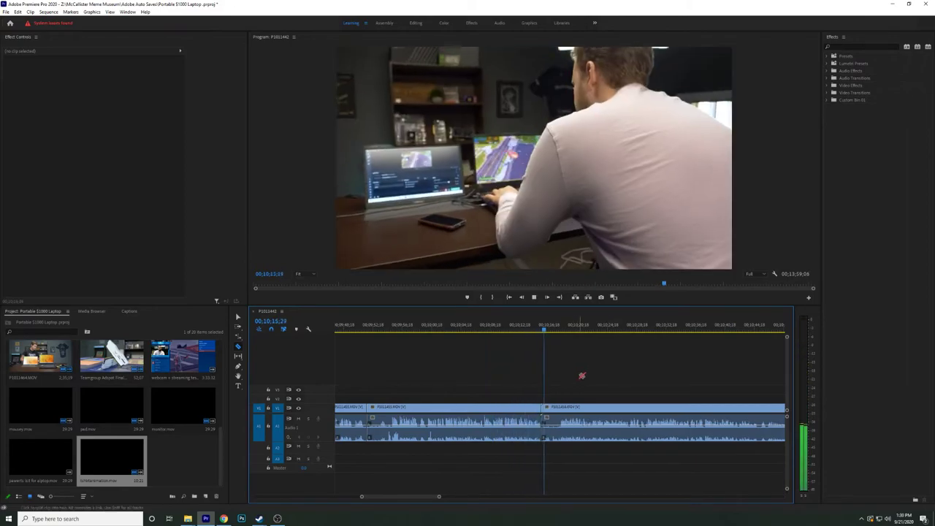
Ripple-trim about 1.5 seconds from the start of the clip at the 00;10;15 cut and resume playback.
left_click(553, 329)
key("q")
key("space")
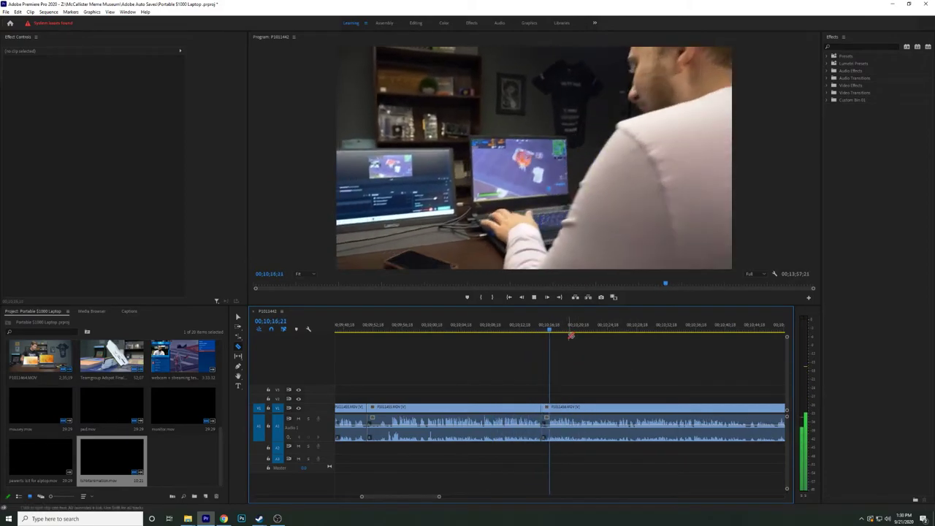
Play through the streaming setup footage and split the clip at about 00;11;06.
key("v")
scroll(563, 370, "down", 2)
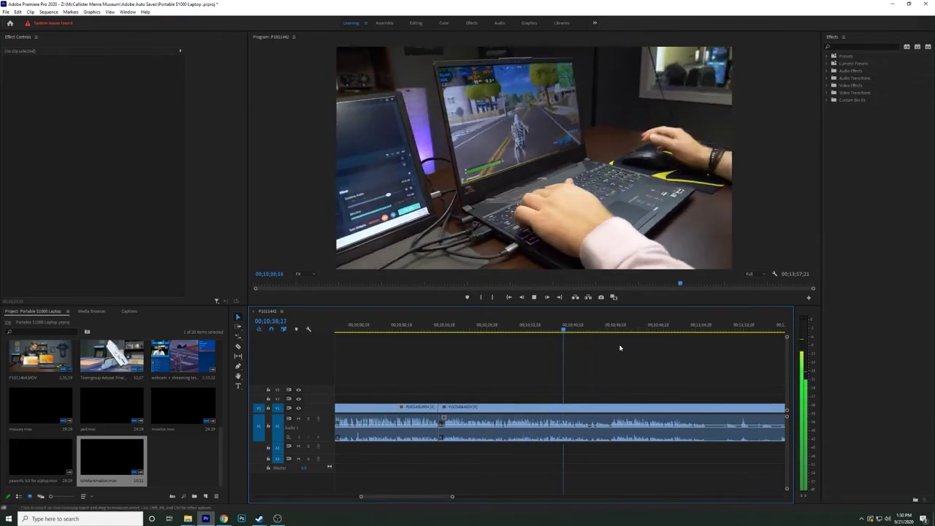
key("c")
left_click(635, 413)
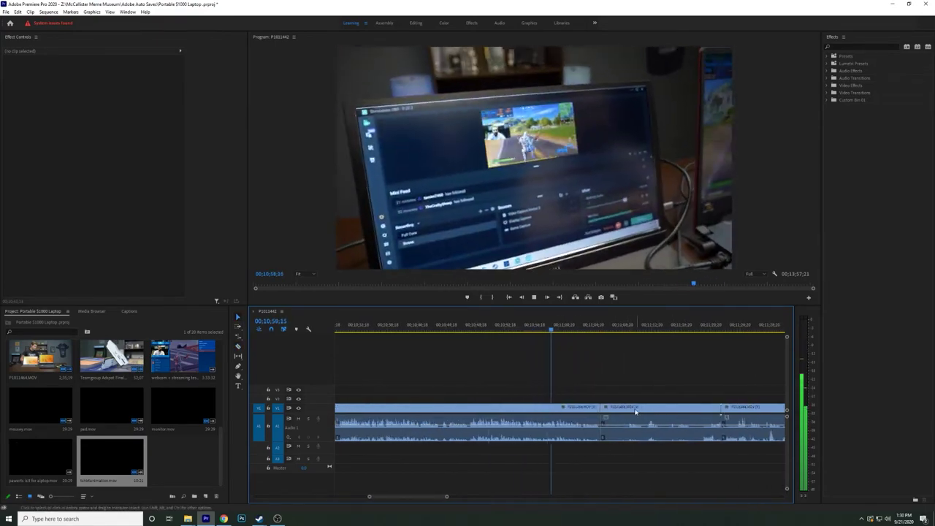
Ripple-trim the start of the unwanted segment following the cut at about 00;11;06 and resume playback.
key("v")
left_click(671, 332)
key("q")
key("space")
Check the footage around the cut and ripple-delete the leftover segment before the talking shot with both laptop screens.
left_click(553, 333)
key("space")
key("space")
left_click(578, 414)
key("shift+Delete")
key("space")
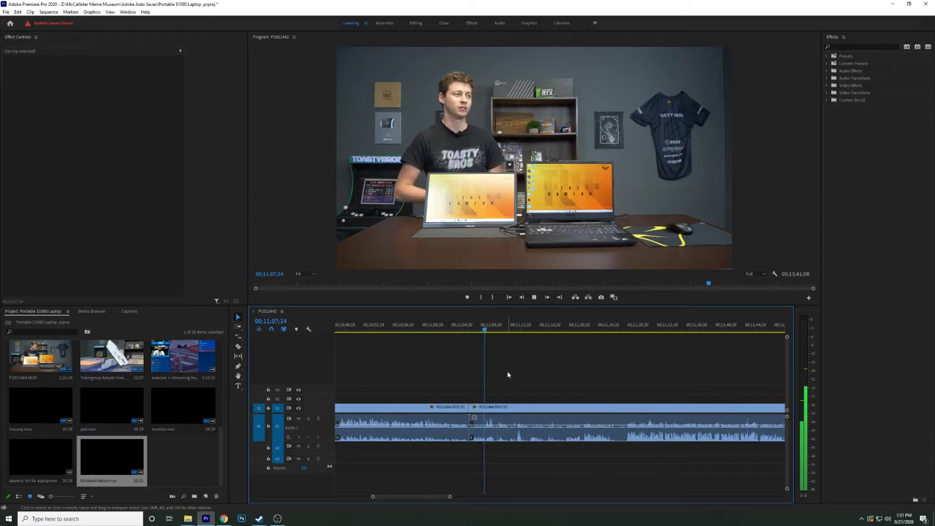
Replay the start of the talking shot from about 00;11;07;18 and skim ahead through the clip.
key("space")
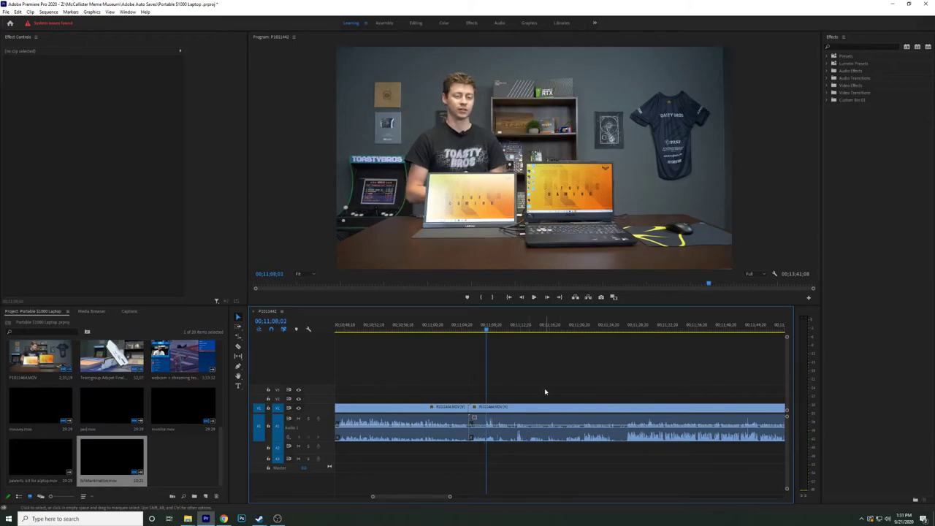
key("space")
left_click(481, 332)
key("space")
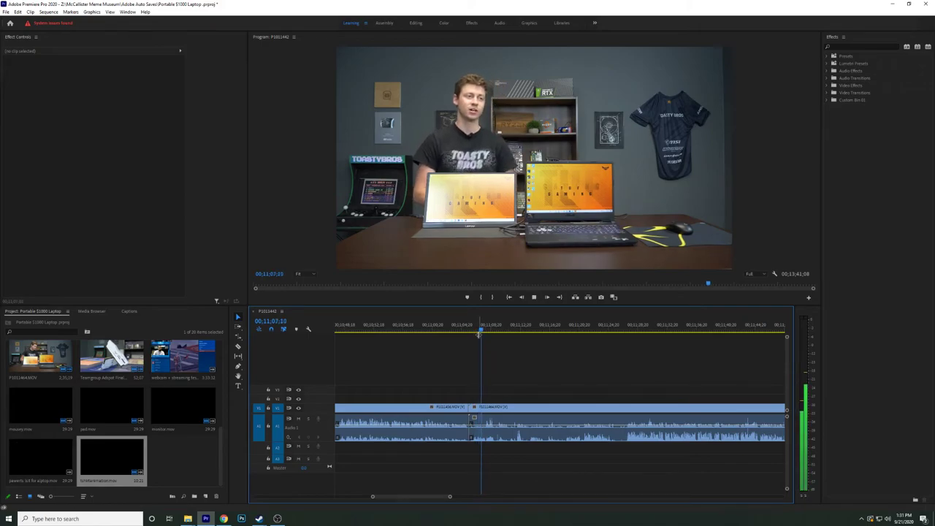
key("space")
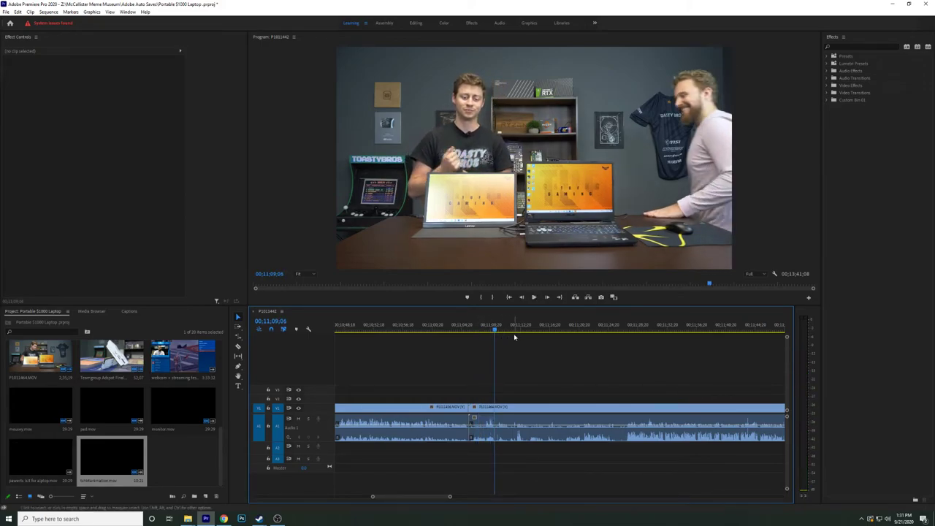
left_click_drag(620, 326, 626, 328)
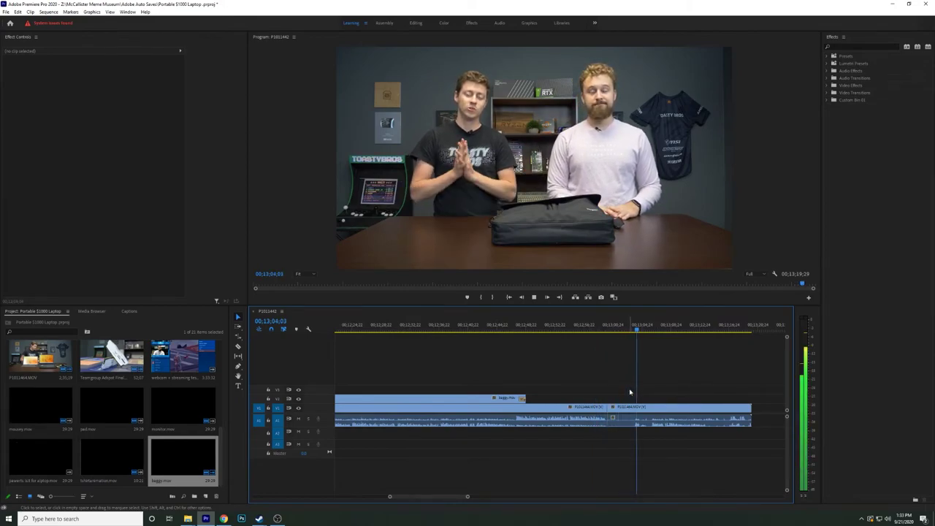
Ripple-trim about 6 seconds from the start of the closing clip at 00;13;00 and play to 00;13;02;07.
key("q")
key("space")
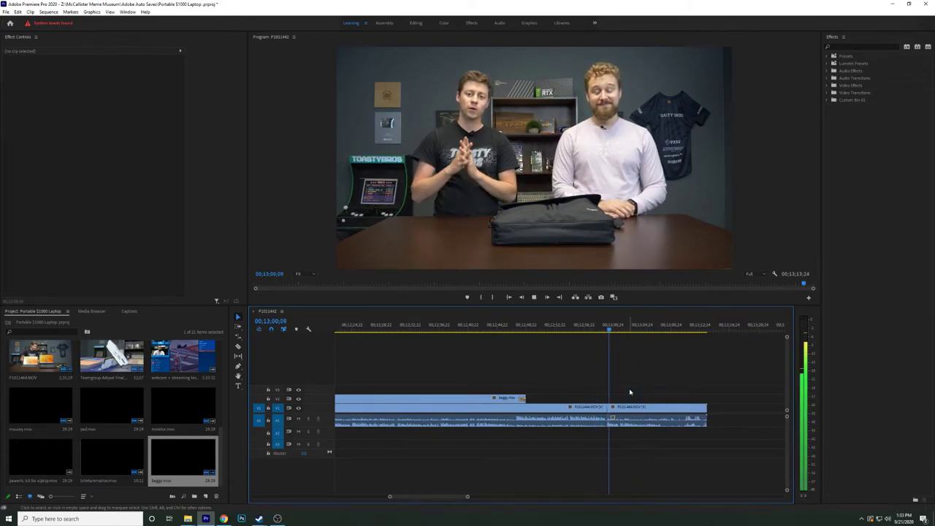
left_click(635, 414)
key("space")
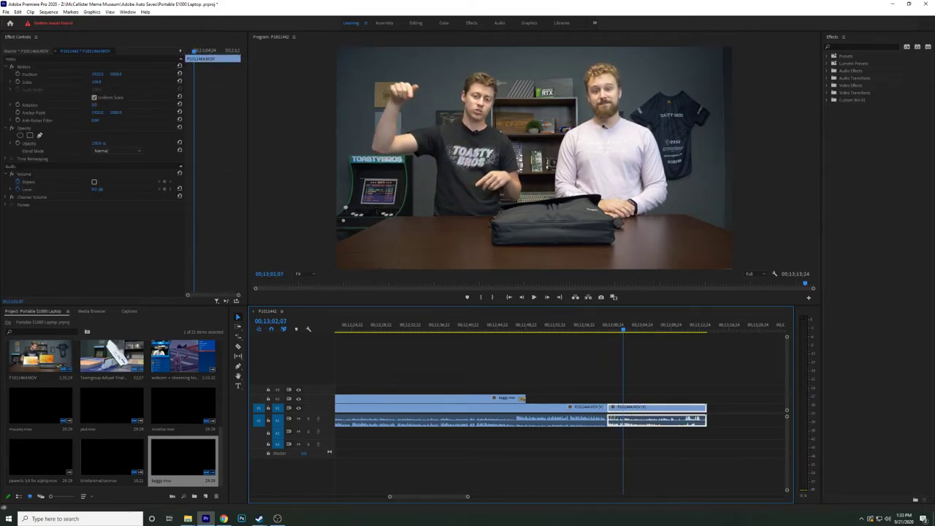
Bring 3 Channels Lower Third.mov in from File Explorer, placing it above the closing clip from its start near 00;13;00, and play it.
key("alt+Tab")
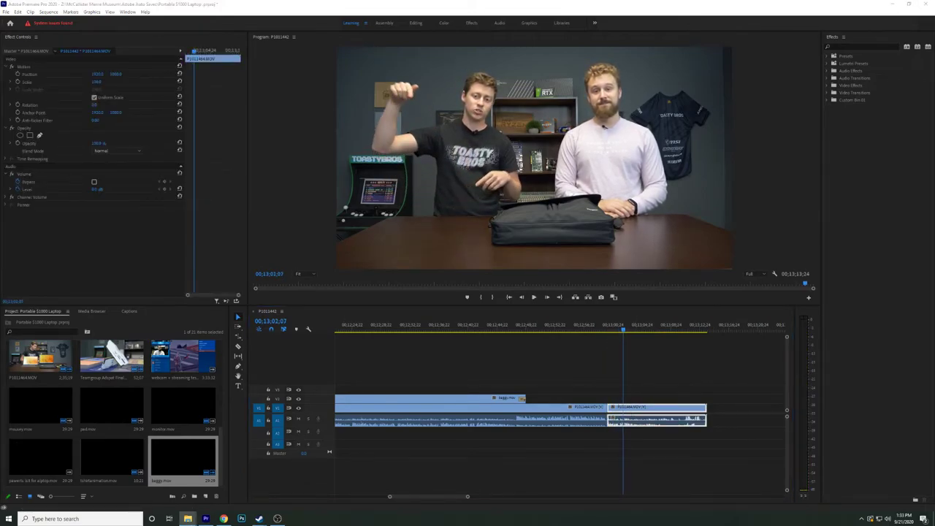
left_click_drag(438, 336, 614, 398)
left_click(650, 399)
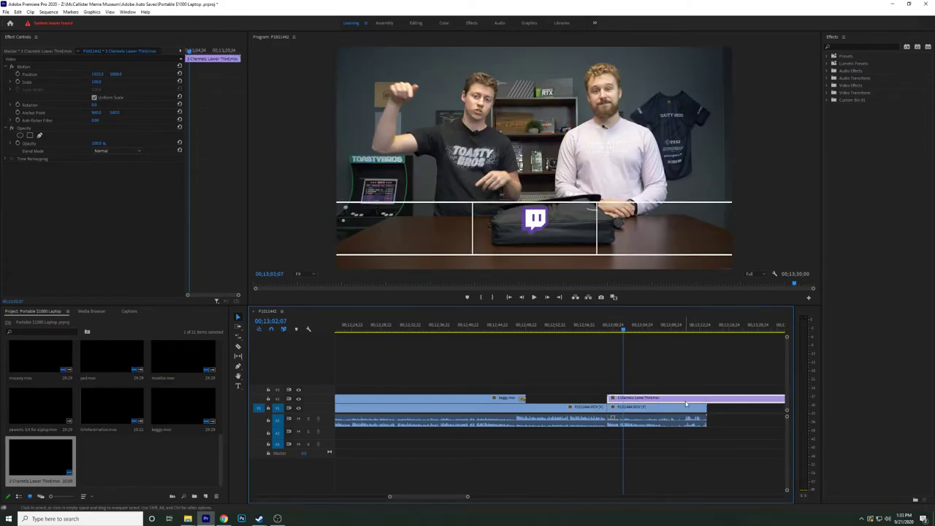
left_click(613, 401)
key("Delete")
key("space")
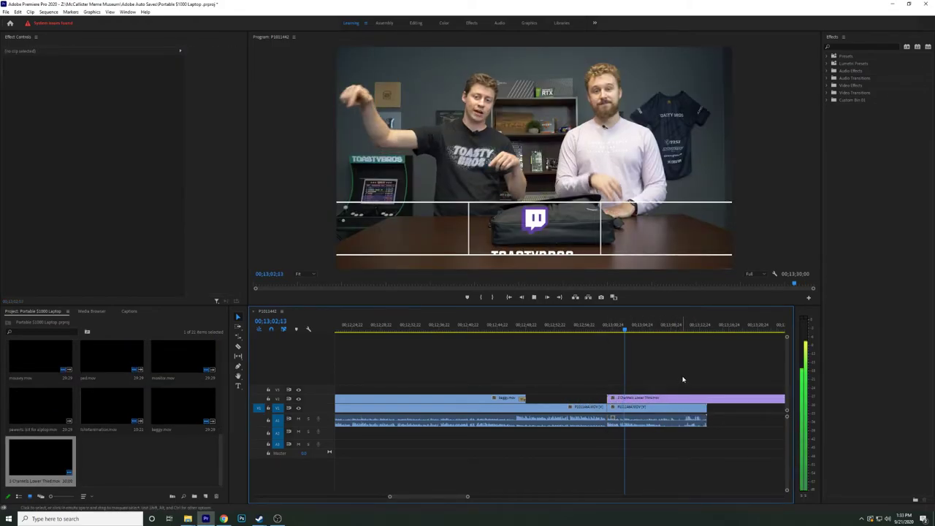
Add a fade-out transition to the end of the closing clip and play through the ending.
key("c")
key("v")
left_click(684, 407)
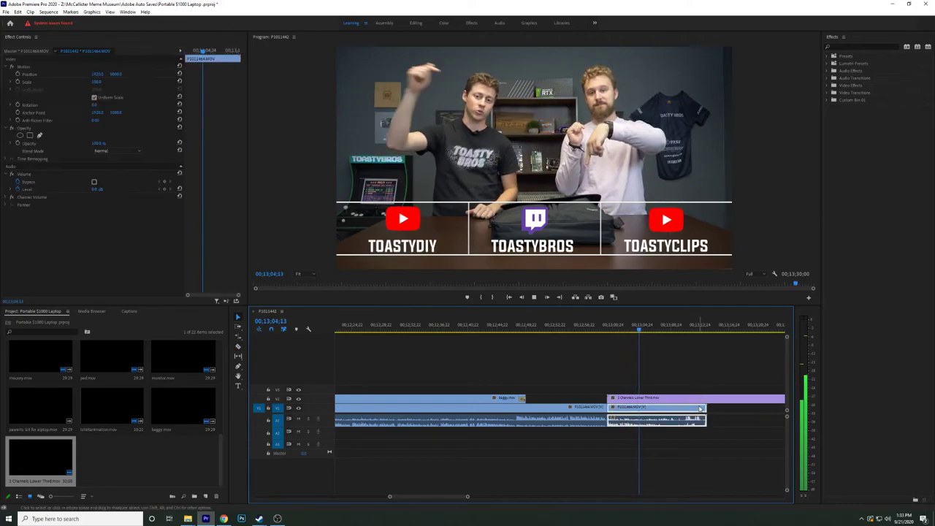
scroll(705, 407, "up", 2)
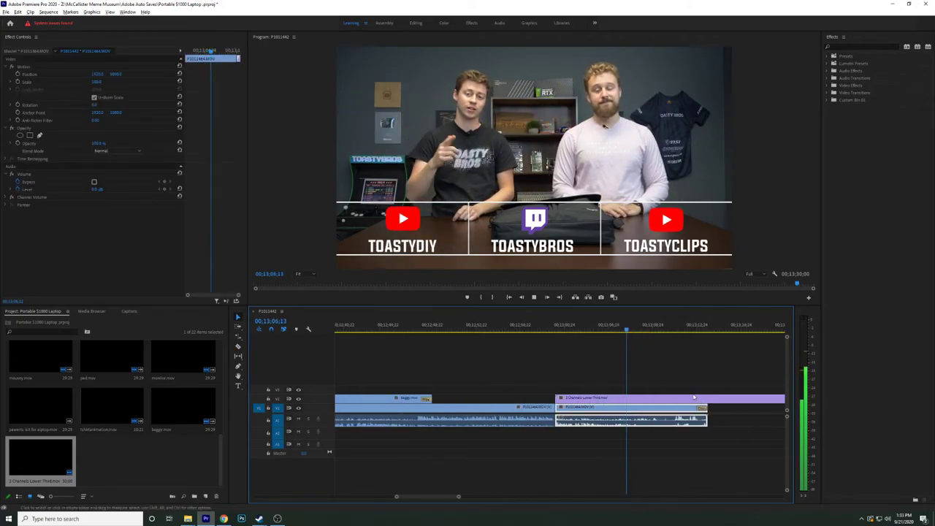
scroll(681, 392, "down", 1)
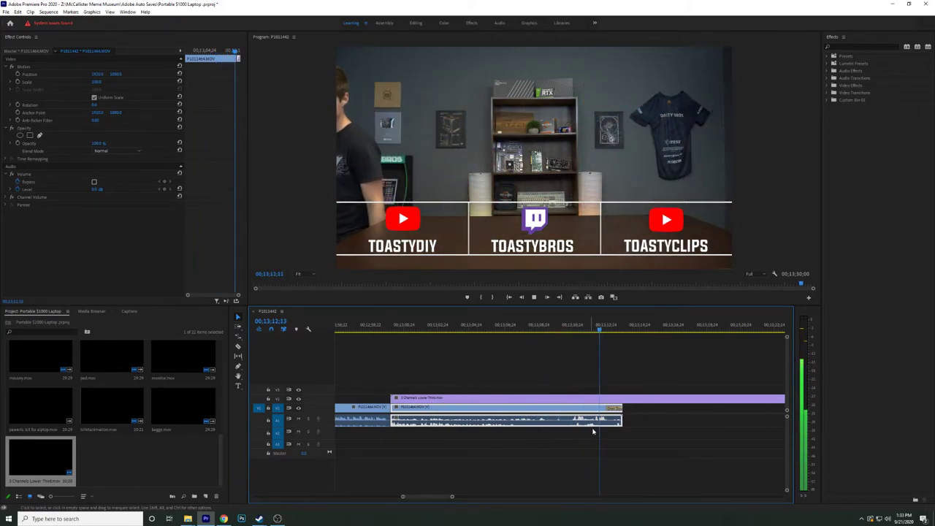
key("space")
key("space")
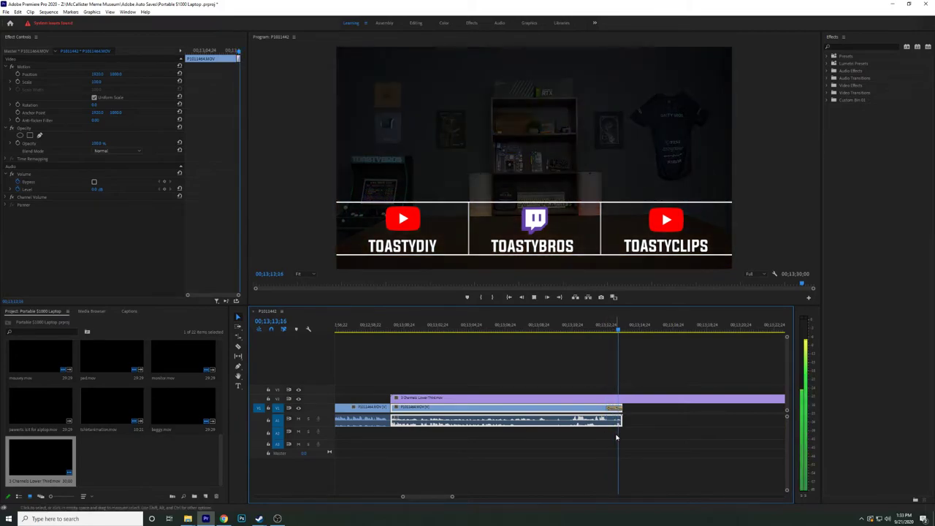
key("space")
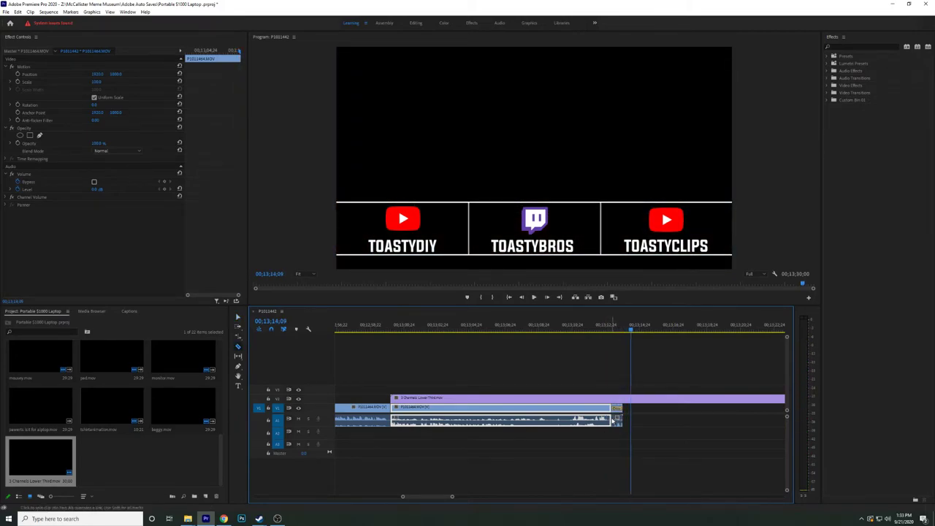
Remove the closing clip's tail after about 00;13;13 and apply the fade-out at its new end.
left_click(619, 410)
key("Delete")
left_click_drag(618, 411, 611, 413)
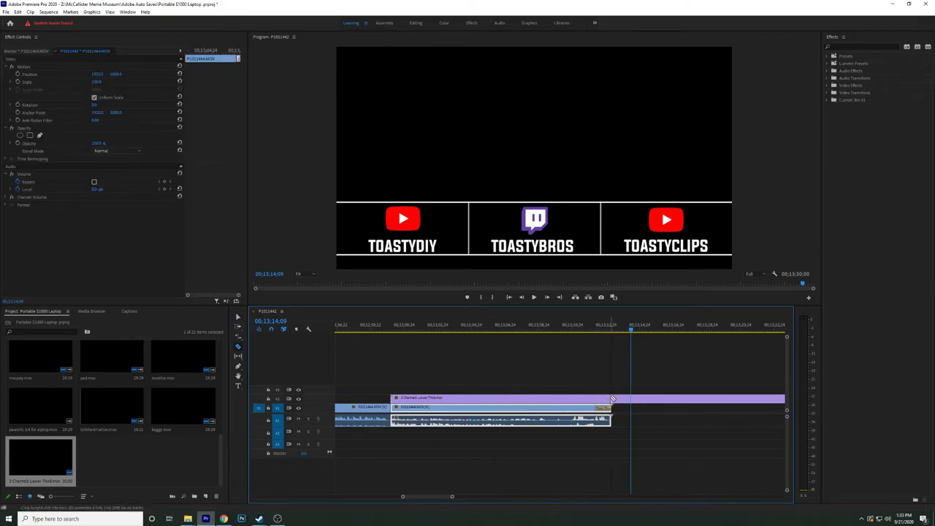
Cut the 3 Channels Lower Third overlay at the closing clip's end, remove the excess, fade it out there and play the ending.
left_click(613, 399)
key("v")
left_click(633, 400)
key("Delete")
left_click(573, 399)
key("ctrl+d")
left_click(394, 401)
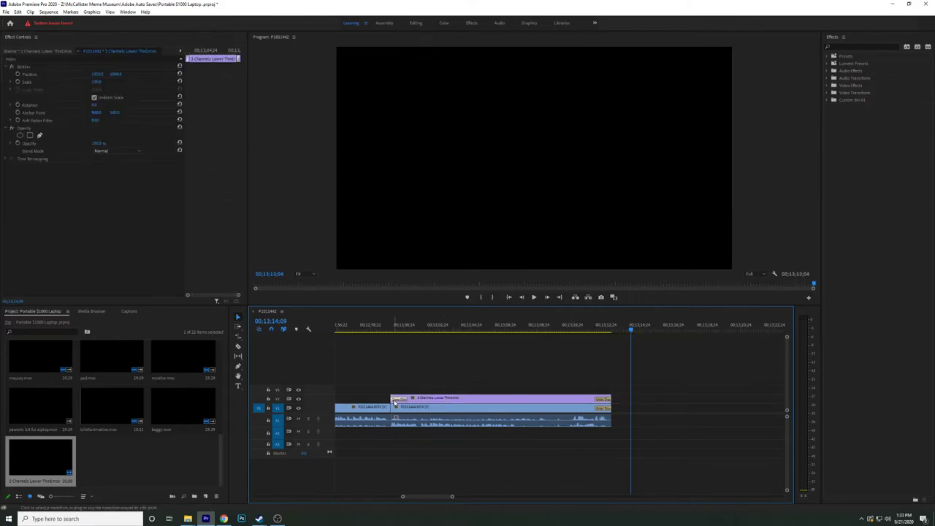
key("Delete")
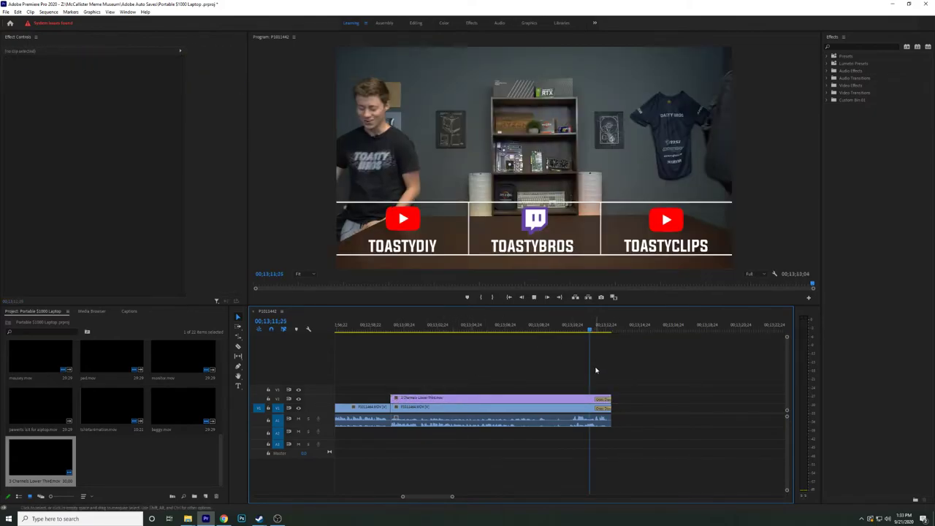
left_click(598, 423)
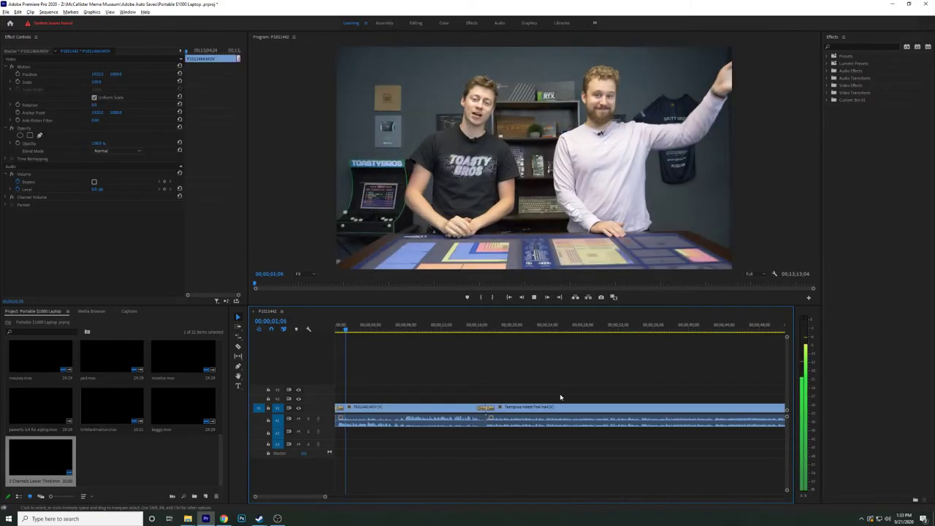
Duplicate the audio of every clip on track A1 onto track A2 across the whole sequence.
key("space")
key("minus")
left_click(372, 422)
key("minus")
key("minus")
key("minus")
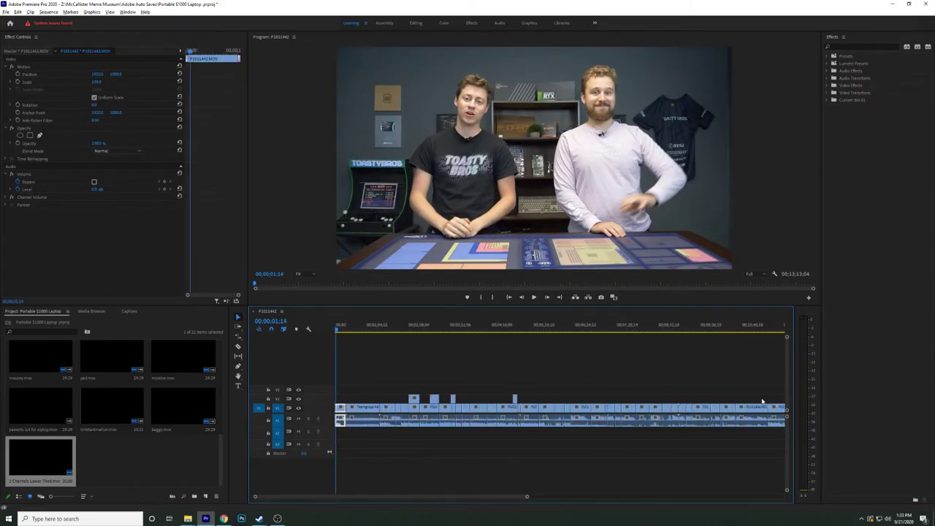
scroll(762, 401, "up", 6)
scroll(585, 419, "down", 6)
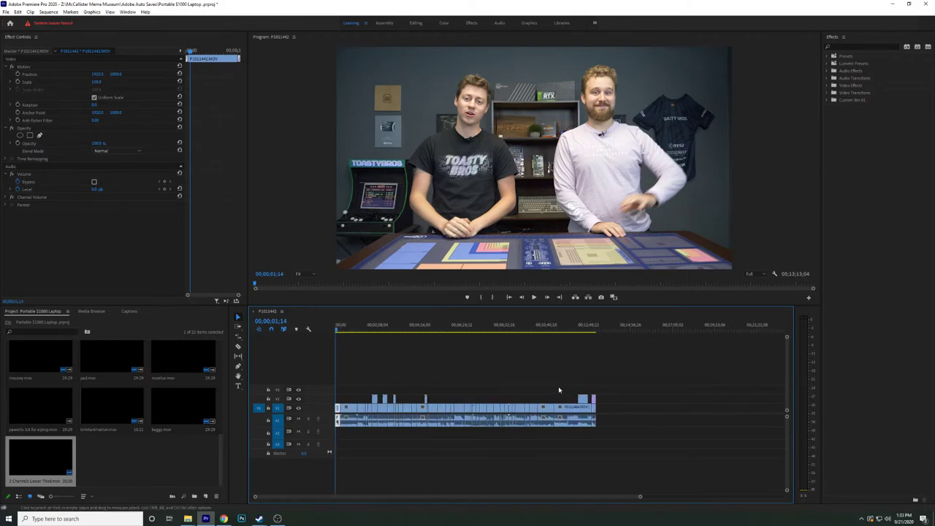
left_click(656, 427)
left_click_drag(620, 437, 334, 414)
left_click_drag(621, 457, 364, 435)
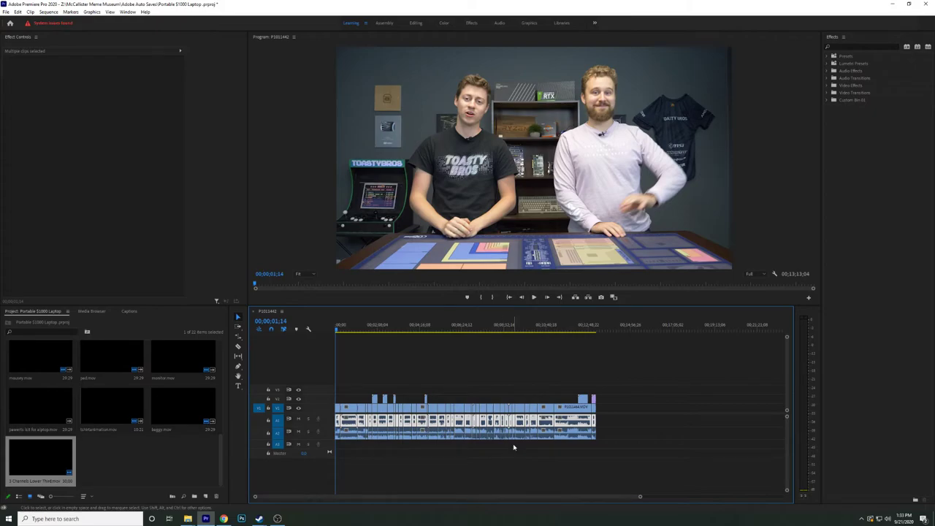
Set all audio clips on A1 to feed both the left and right channels from the right source channel.
key("shift+g")
left_click(389, 188)
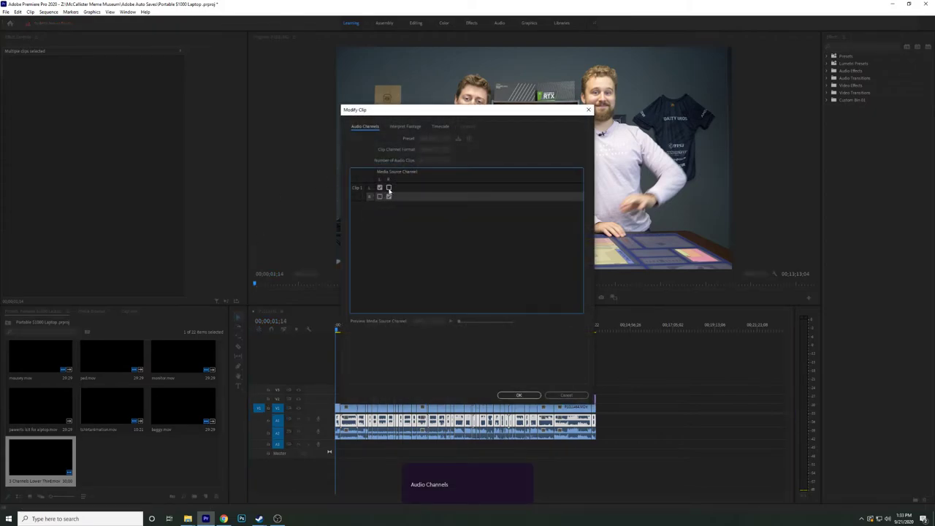
left_click(509, 397)
Set all audio clips on A2 to feed both channels from the left source channel and play the opening.
left_click_drag(630, 458, 335, 439)
key("shift+g")
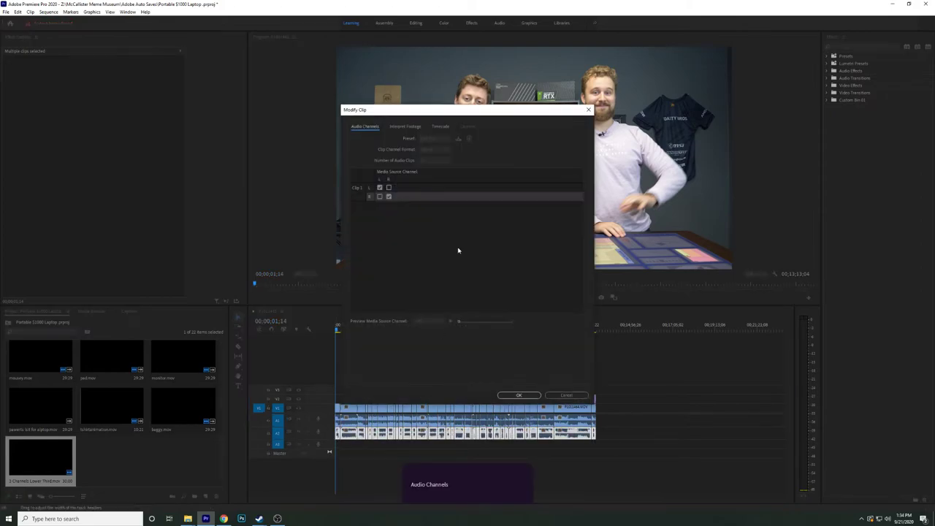
left_click(380, 196)
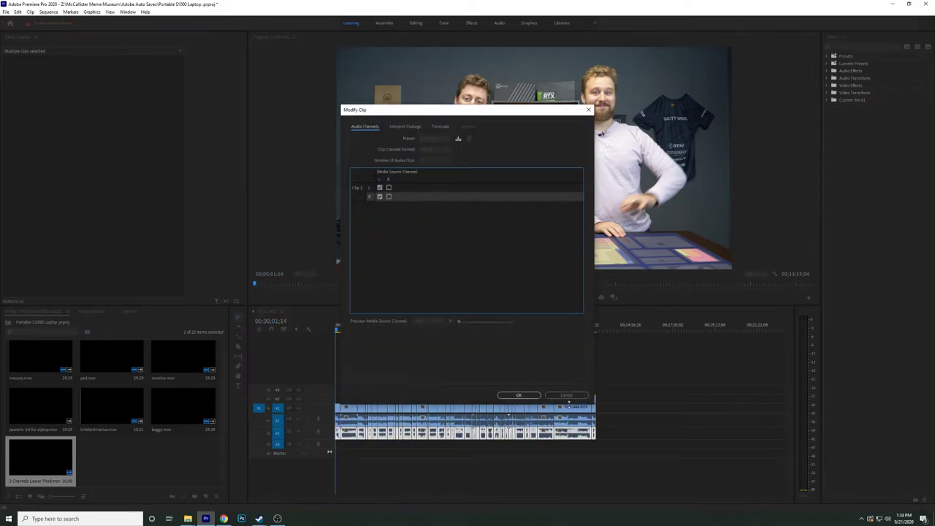
left_click(524, 396)
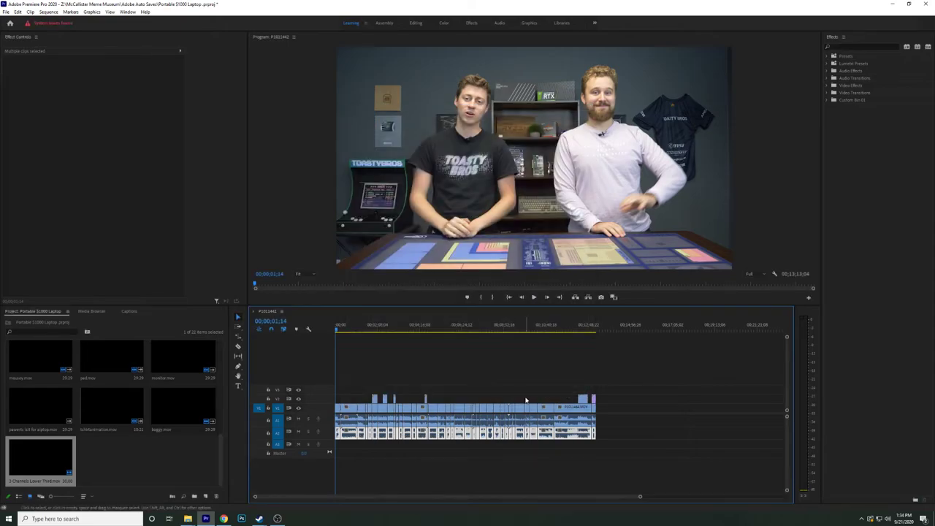
key("space")
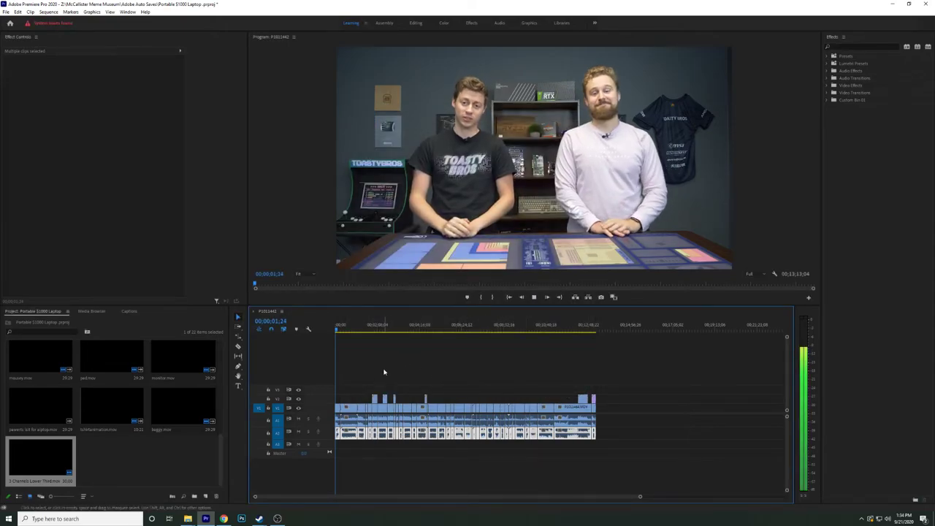
key("space")
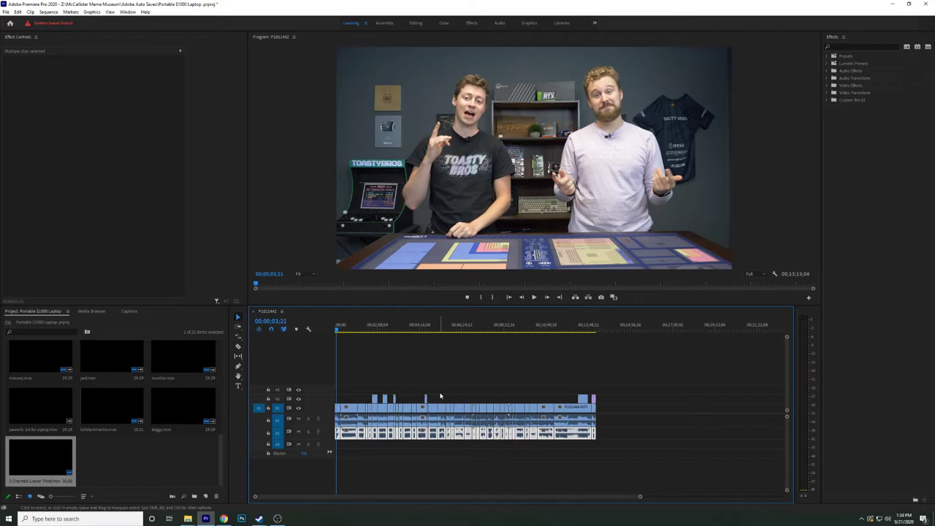
Apply the SL CLEAN KODAK B SOFT creative look to the first V1 clip at an intensity of about 60.
key("backslash")
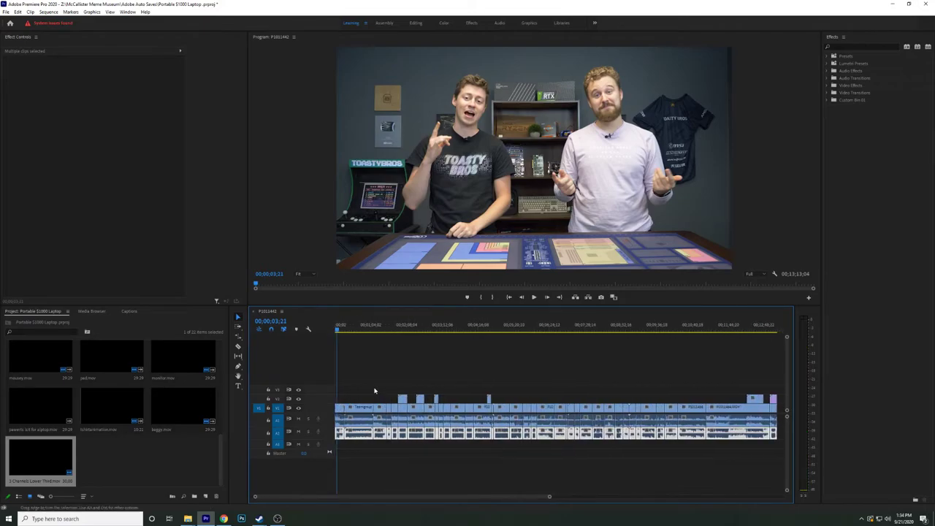
left_click(340, 409)
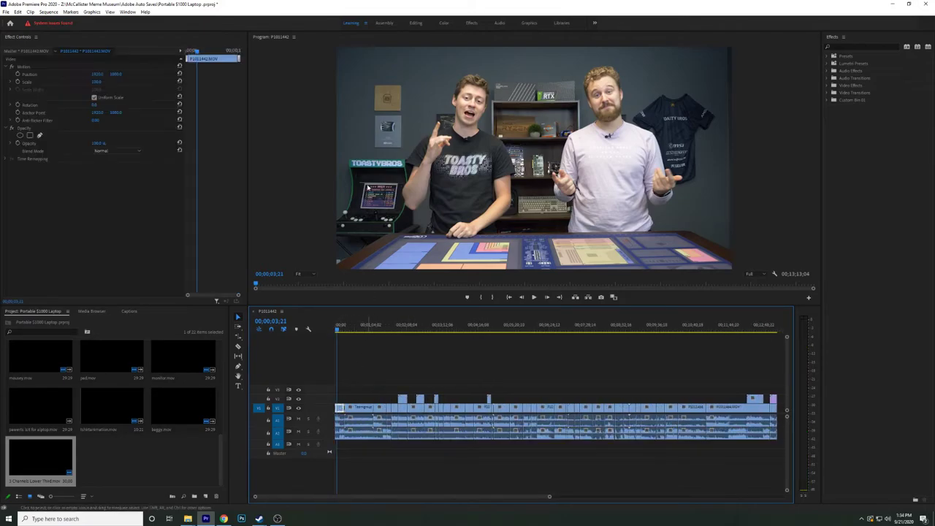
left_click(443, 24)
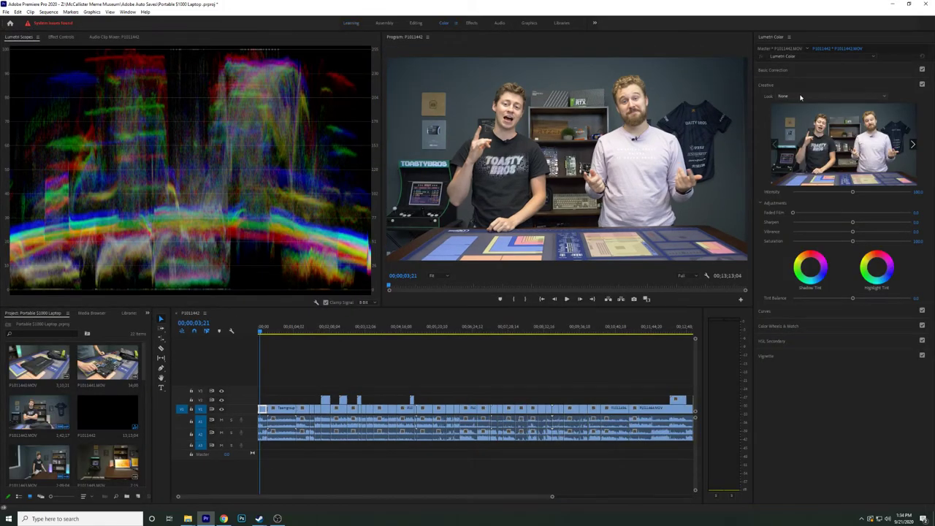
left_click(800, 96)
scroll(818, 209, "down", 5)
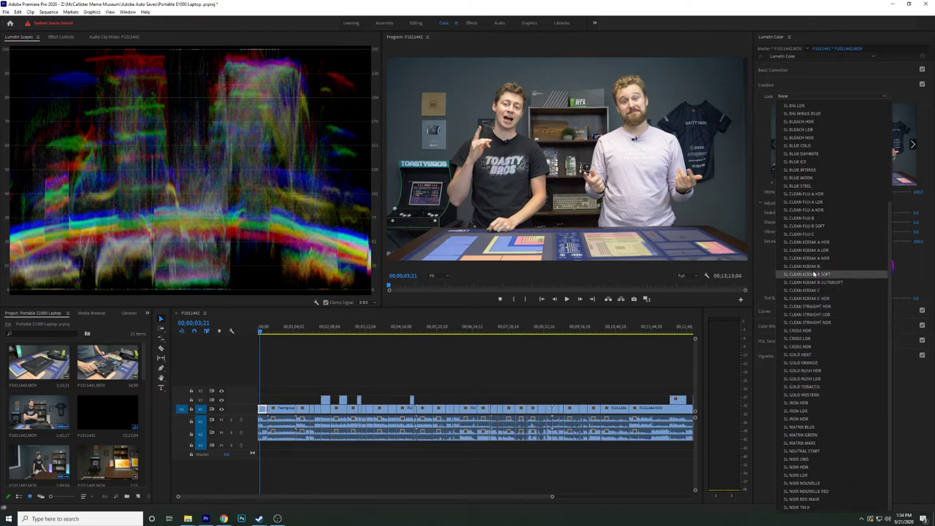
left_click(821, 276)
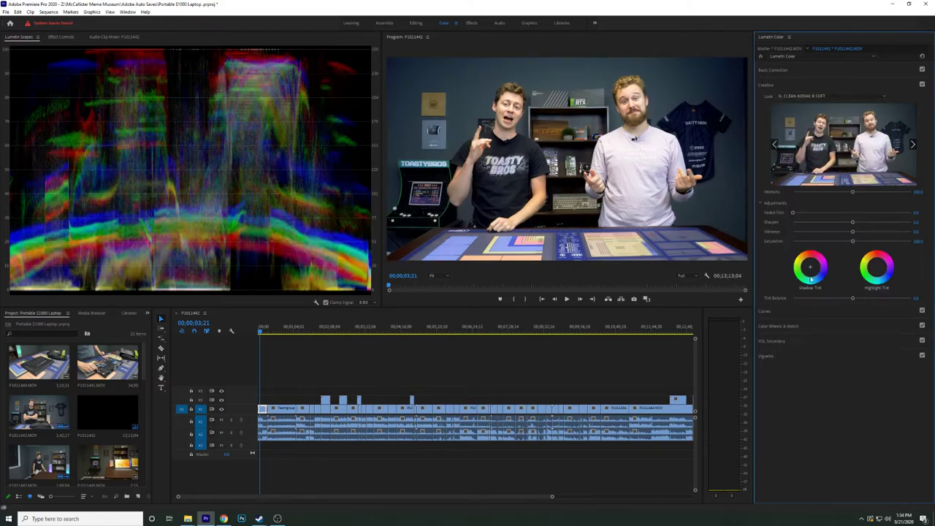
left_click_drag(832, 196, 828, 198)
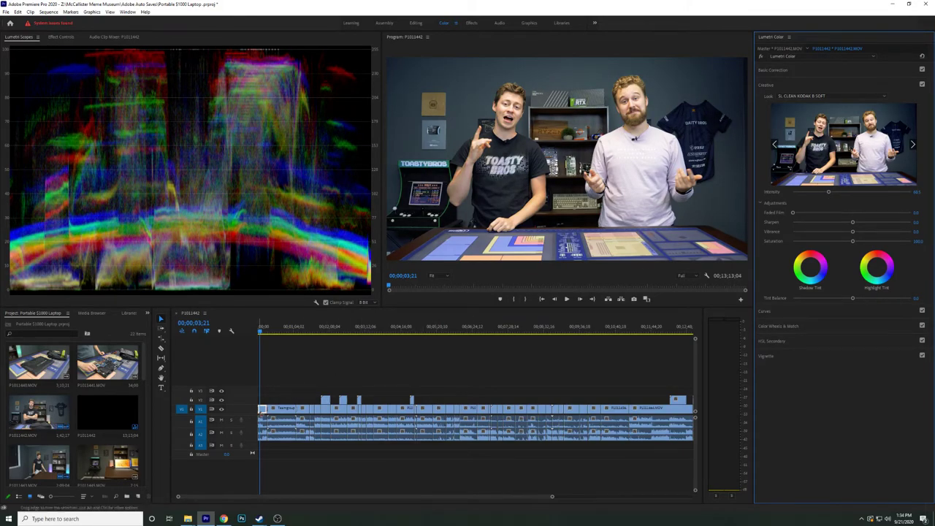
Copy the graded first clip and paste its motion, opacity and Lumetri Color attributes onto all V1 clips, then play briefly.
right_click(263, 411)
left_click(304, 79)
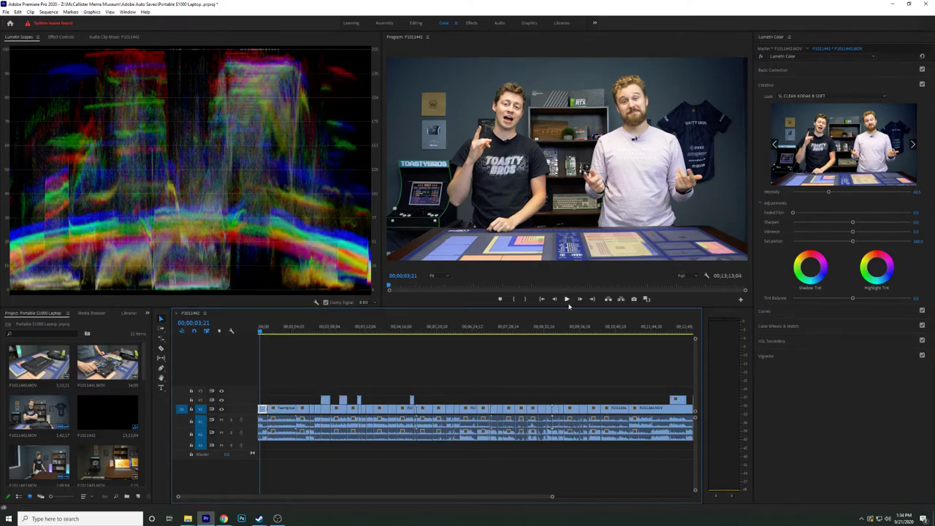
key("minus")
left_click_drag(596, 407, 262, 412)
right_click(284, 409)
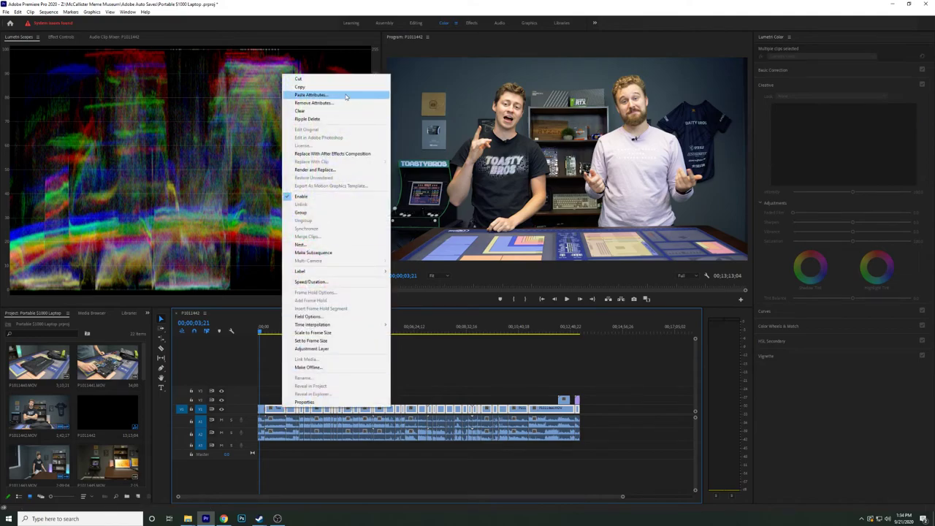
left_click(310, 95)
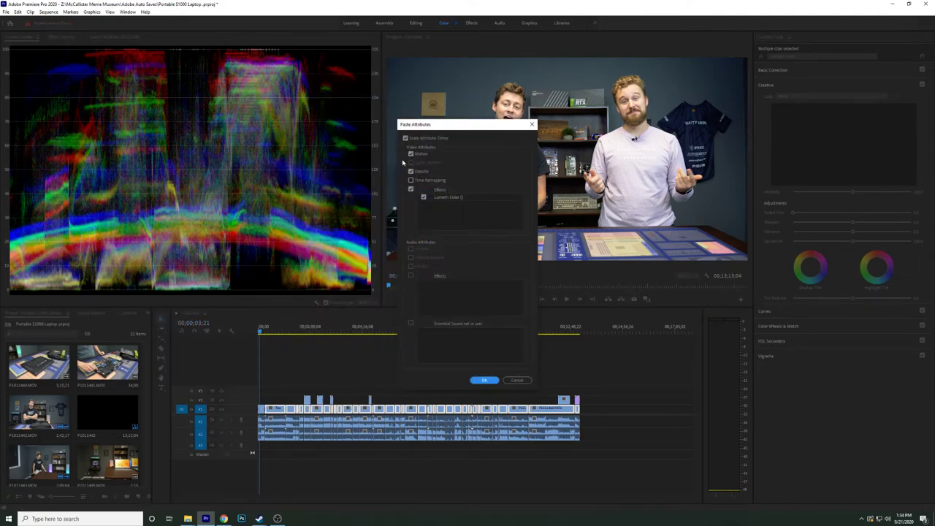
left_click(484, 381)
key("space")
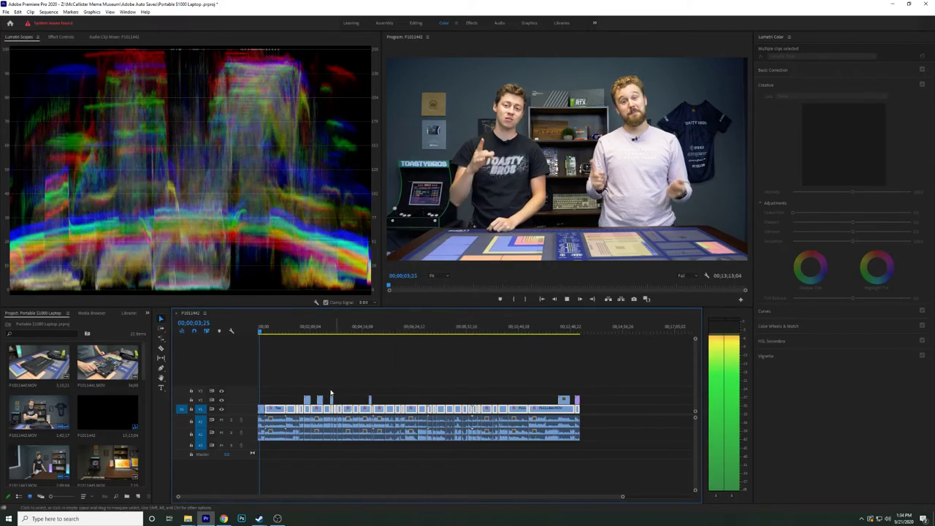
key("space")
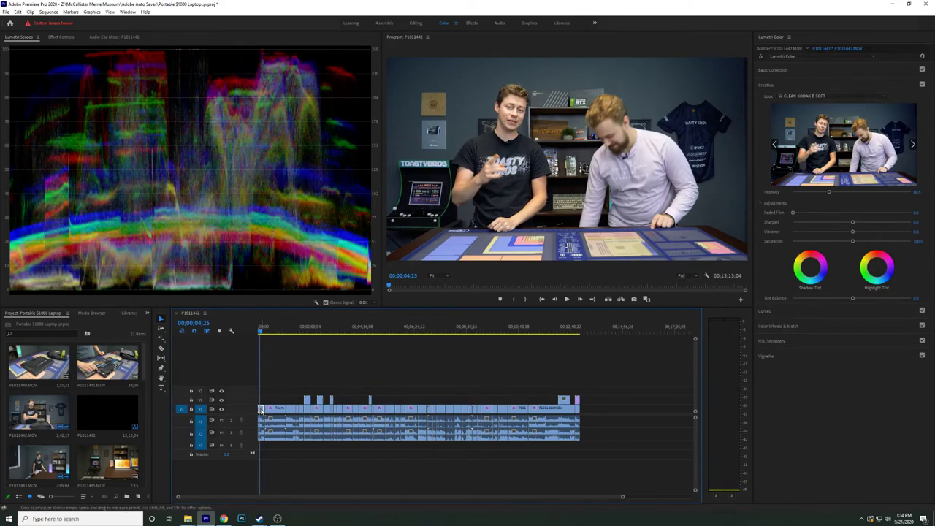
Paste the copied motion, opacity and Lumetri Color attributes onto the clip at the playhead near 00;00;04;25.
right_click(261, 410)
left_click(292, 86)
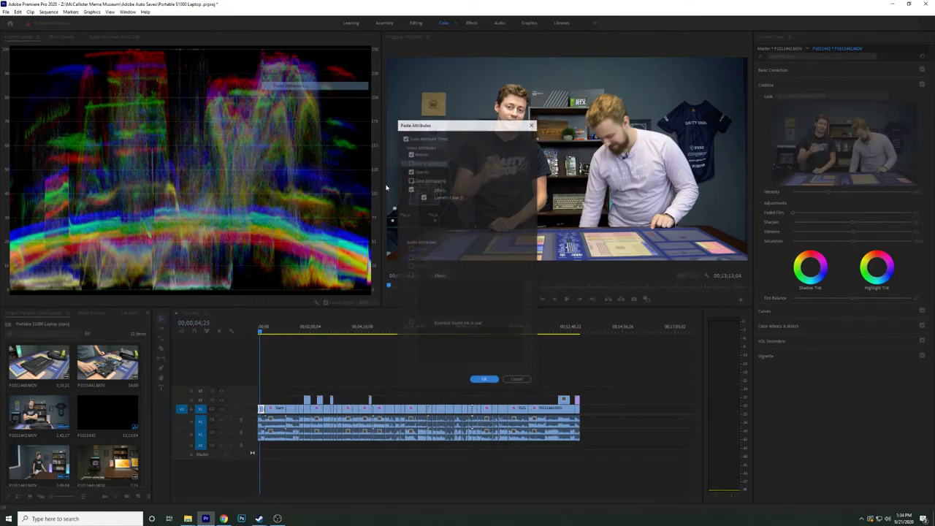
left_click(484, 379)
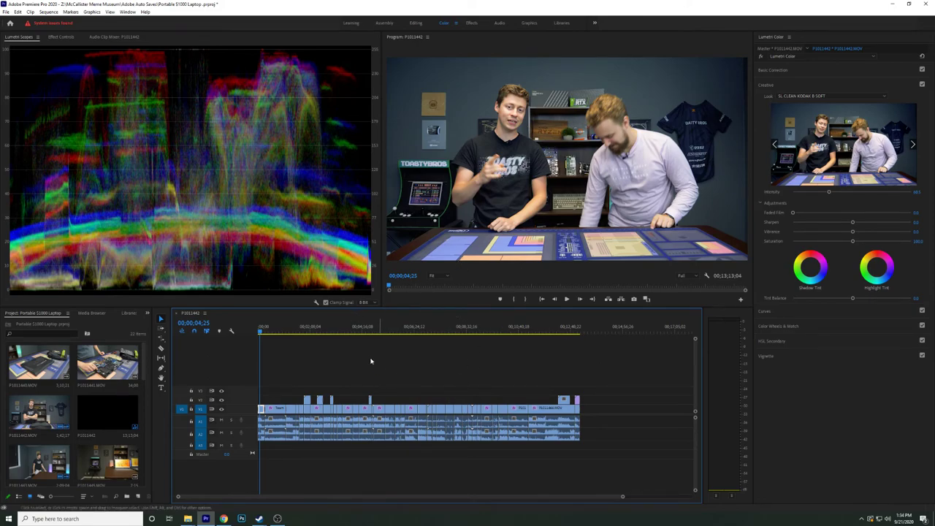
Play the opening and scrub through the sequence to check the color grade across the clips.
key("space")
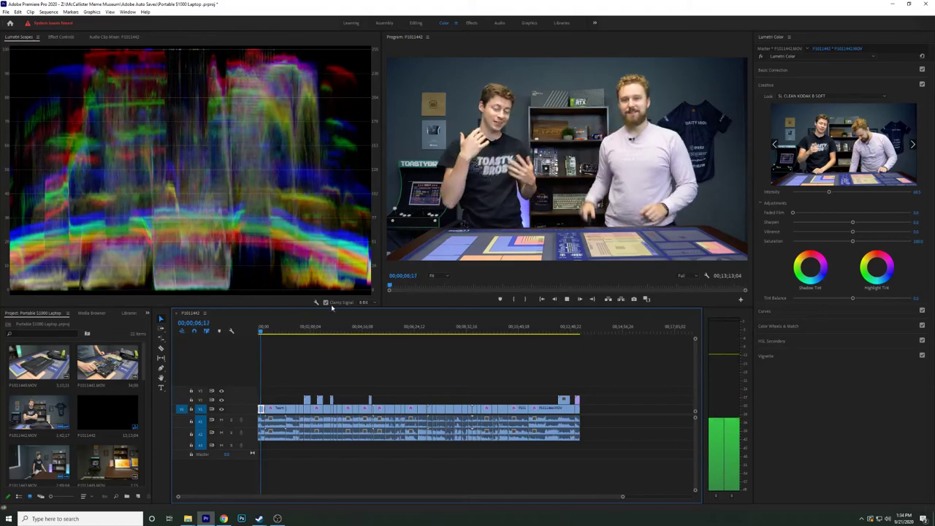
key("space")
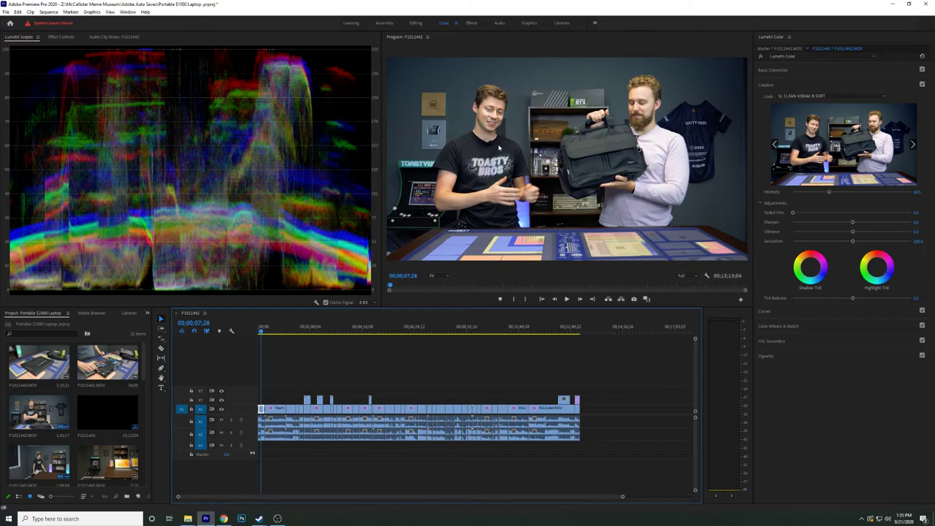
key("space")
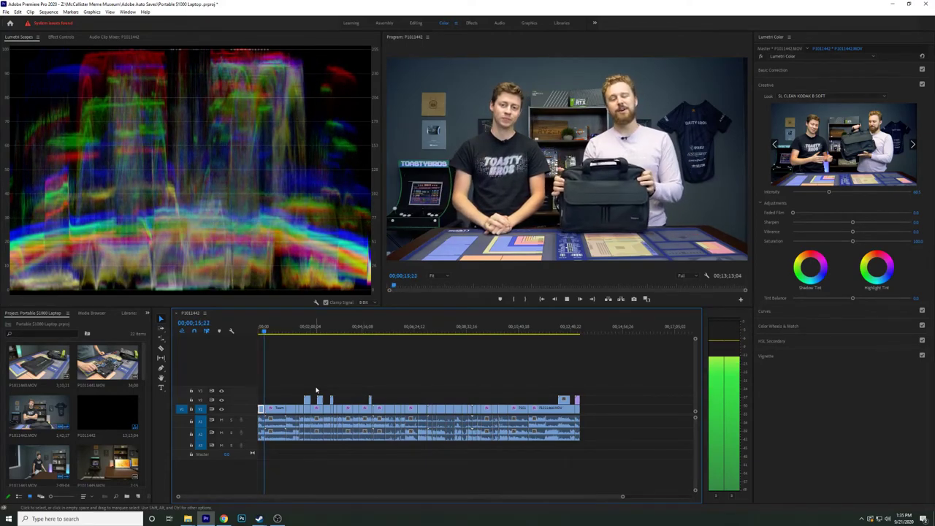
key("space")
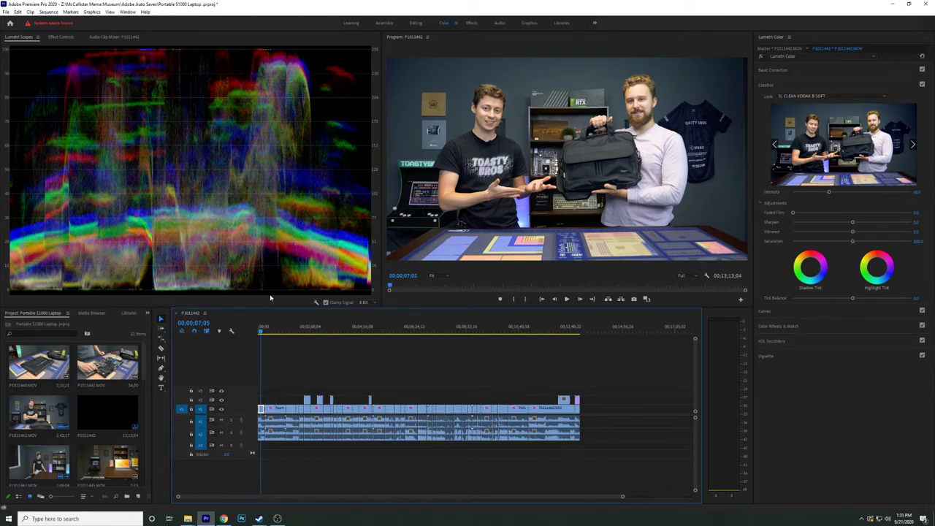
left_click_drag(278, 331, 297, 331)
left_click_drag(296, 331, 434, 336)
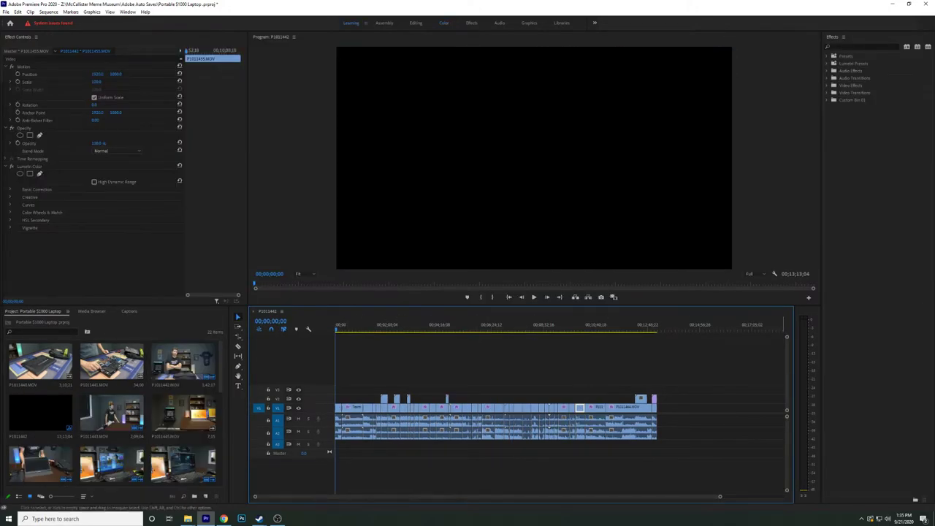
Switch to Chrome, return to Premiere Pro and play the sequence up to about 00;00;30.
left_click(224, 519)
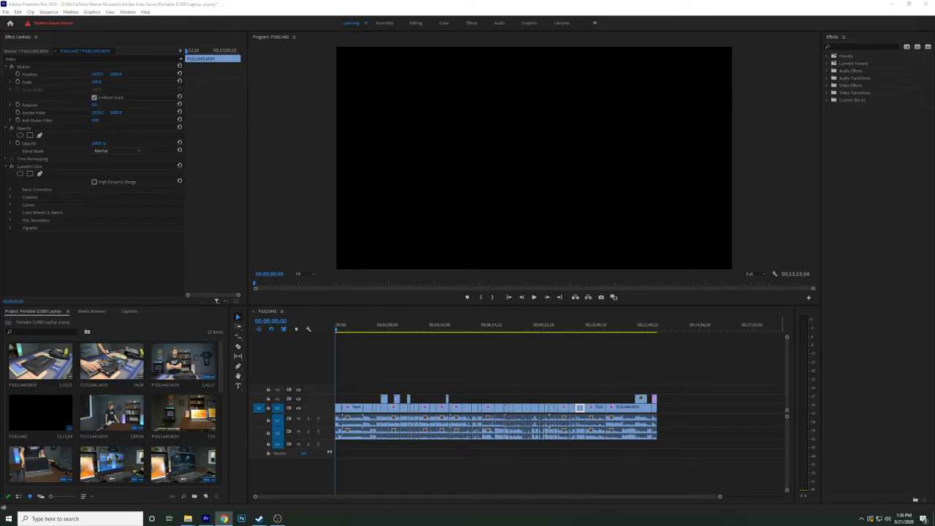
left_click(347, 326)
key("space")
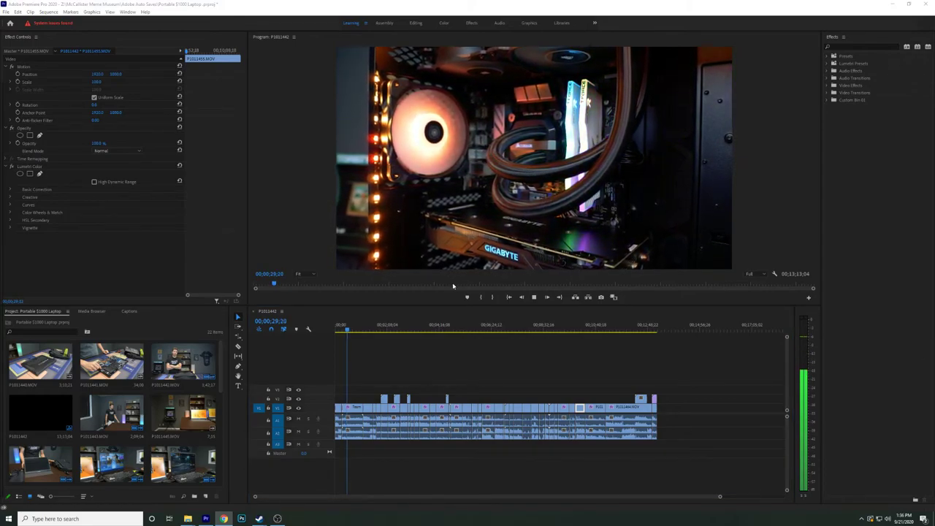
left_click(483, 359)
key("space")
Bring the music track in from File Explorer onto track A3 at the start of the sequence and select it.
key("alt+Tab")
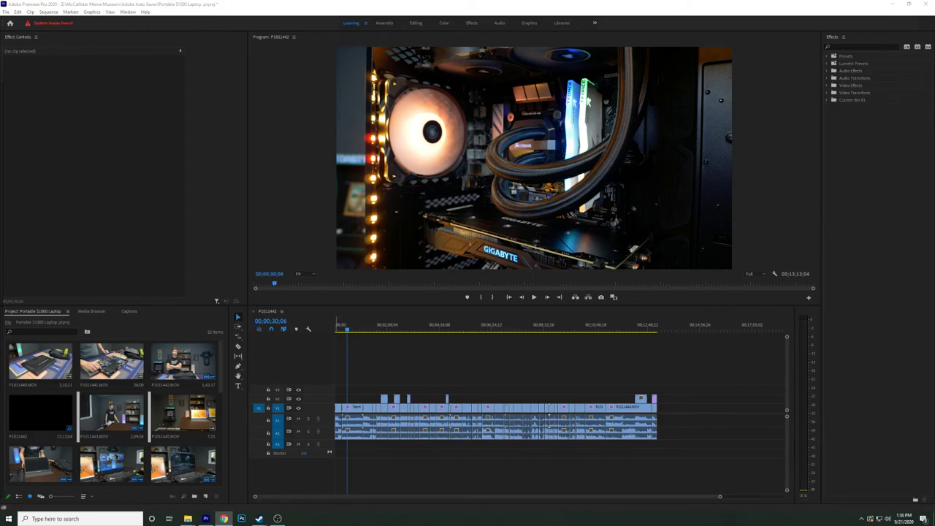
key("alt+Tab")
left_click_drag(27, 288, 337, 443)
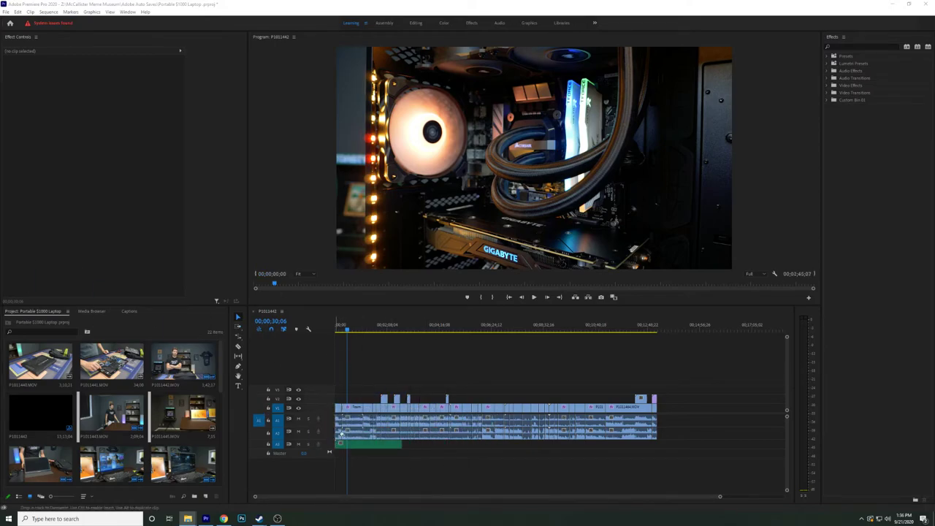
key("Home")
left_click(358, 443)
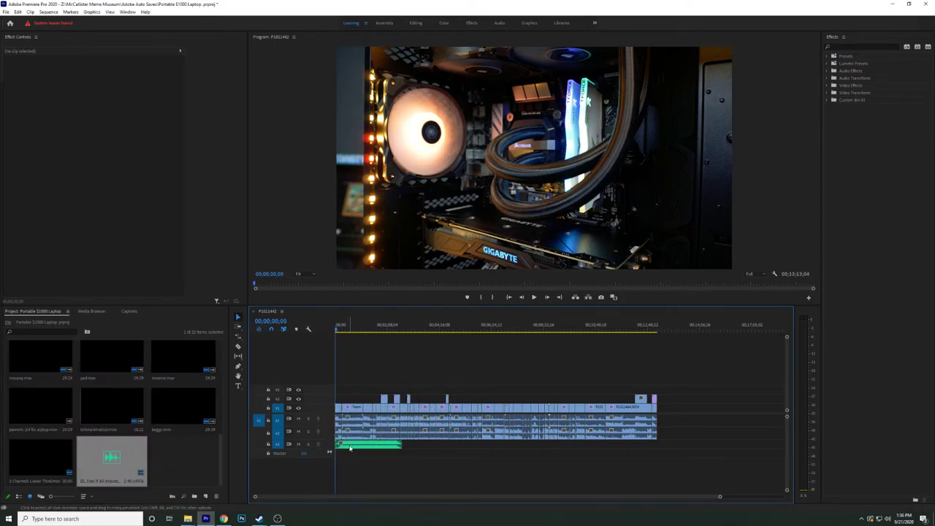
Lower the audio gain of the music clip on A3 and play the opening to check its level against the dialogue.
key("g")
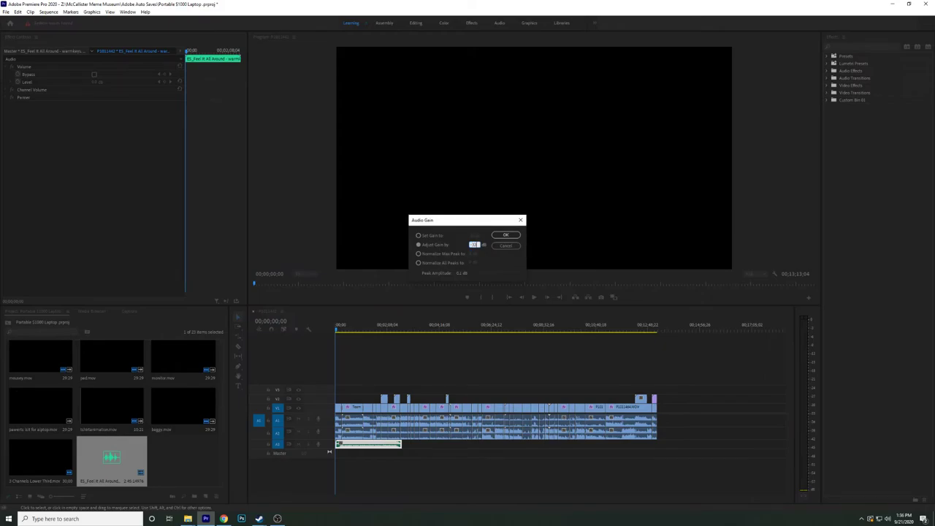
key("Return")
key("alt+space")
left_click(388, 466)
key("space")
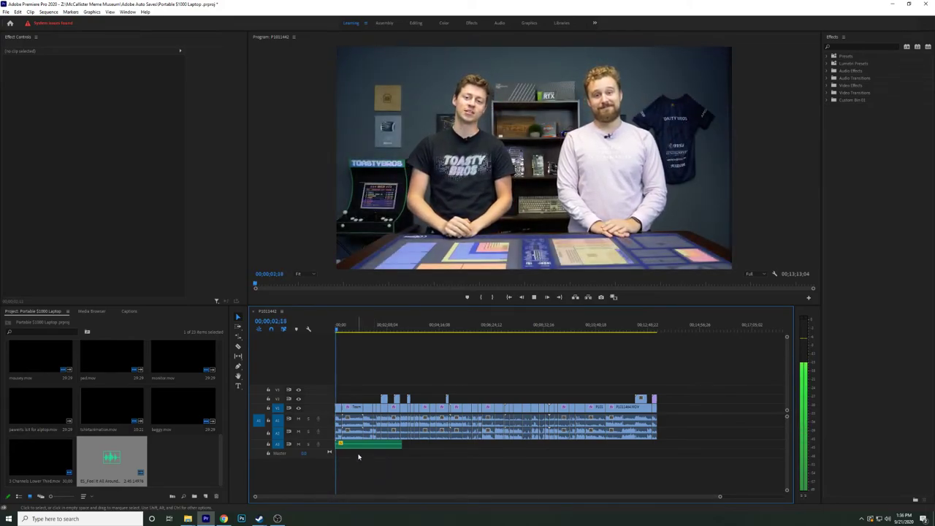
Enlarge track A3 and adjust the music clip's audio gain twice more while listening to the opening.
left_click(357, 446)
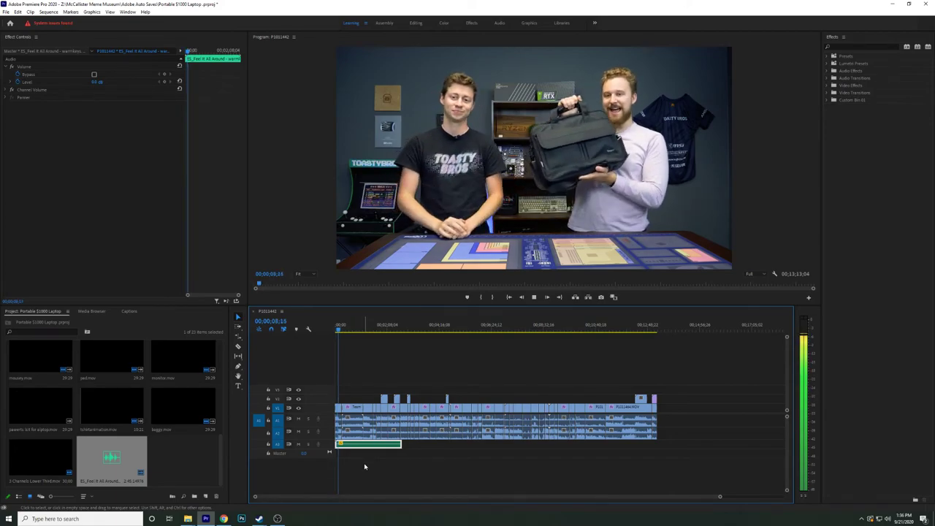
key("space")
key("space")
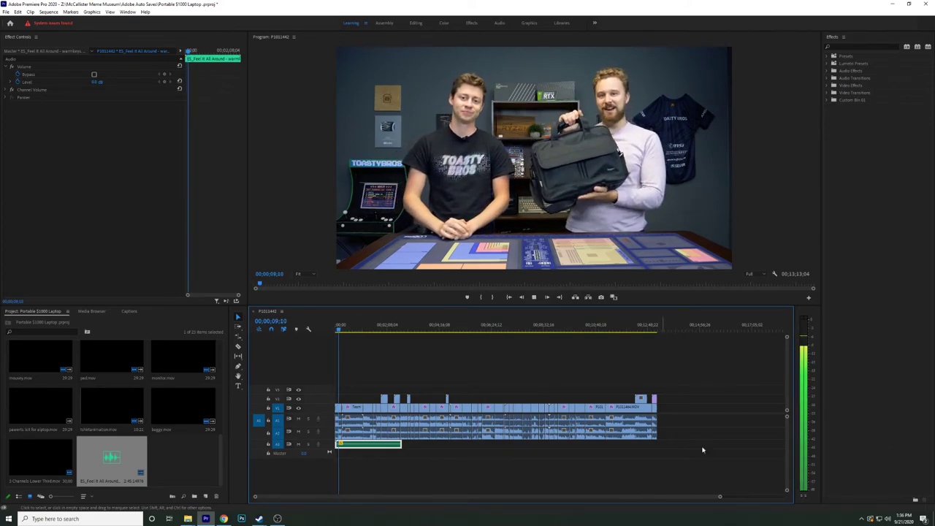
scroll(370, 465, "up", 4)
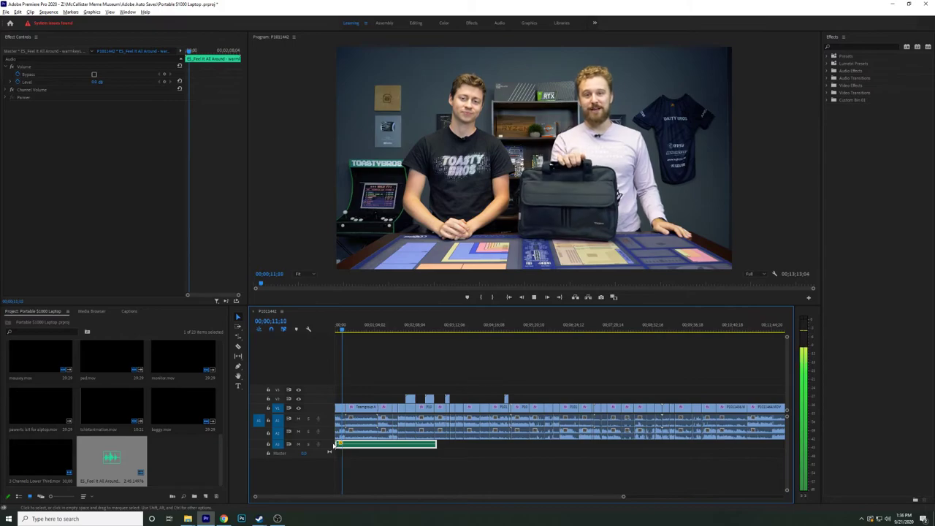
scroll(328, 445, "up", 1)
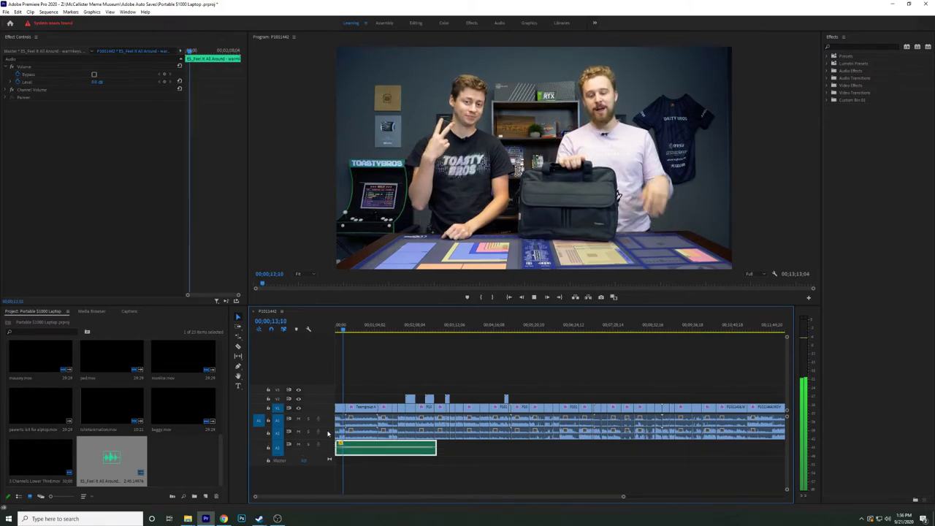
left_click(356, 455)
key("g")
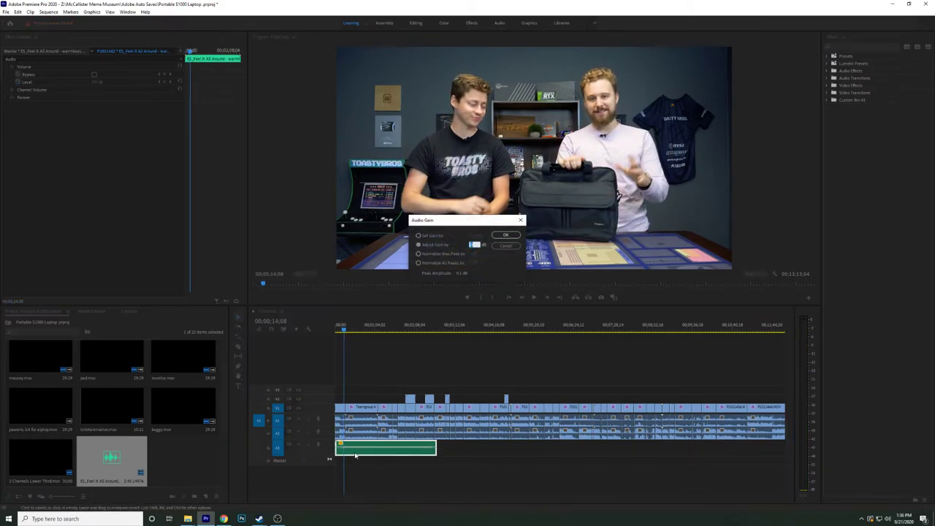
key("Return")
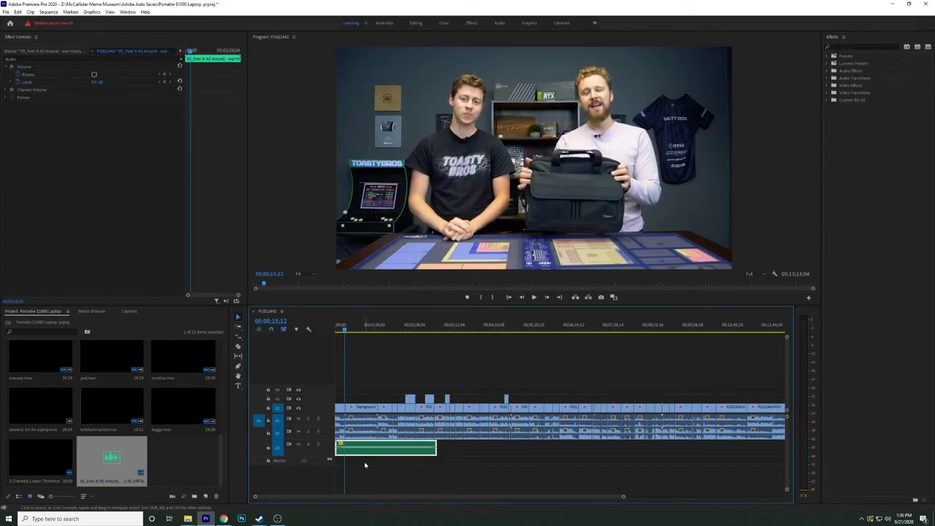
key("g")
key("Return")
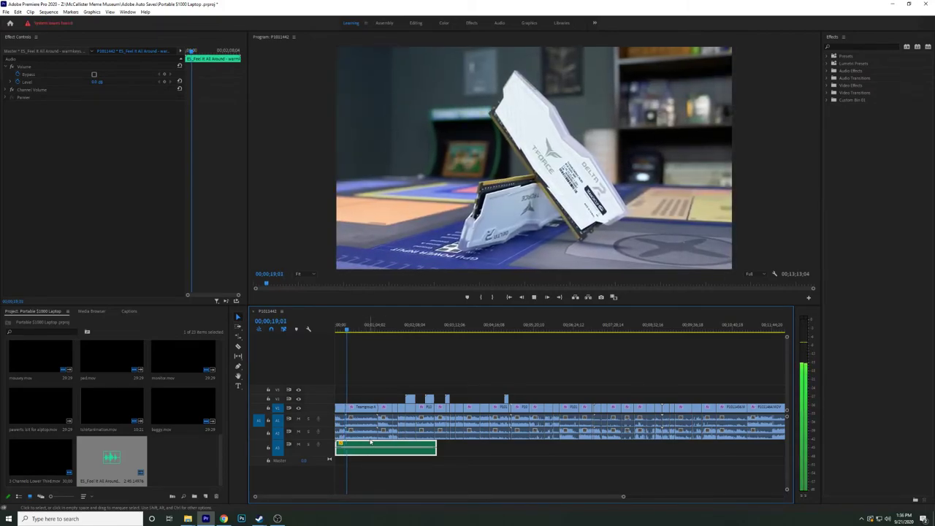
Listen up to about 00;01;07 and duplicate the music clip end to end along A3 to cover the whole sequence.
key("minus")
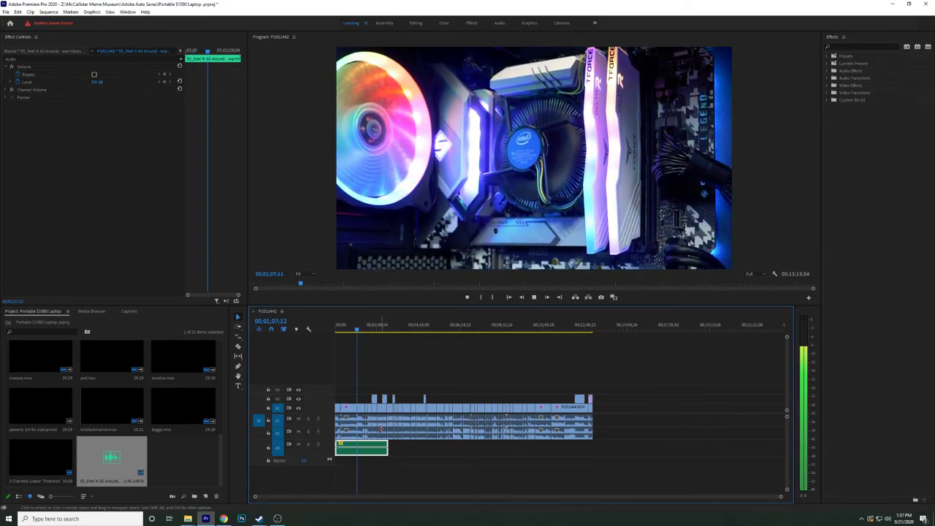
key("space")
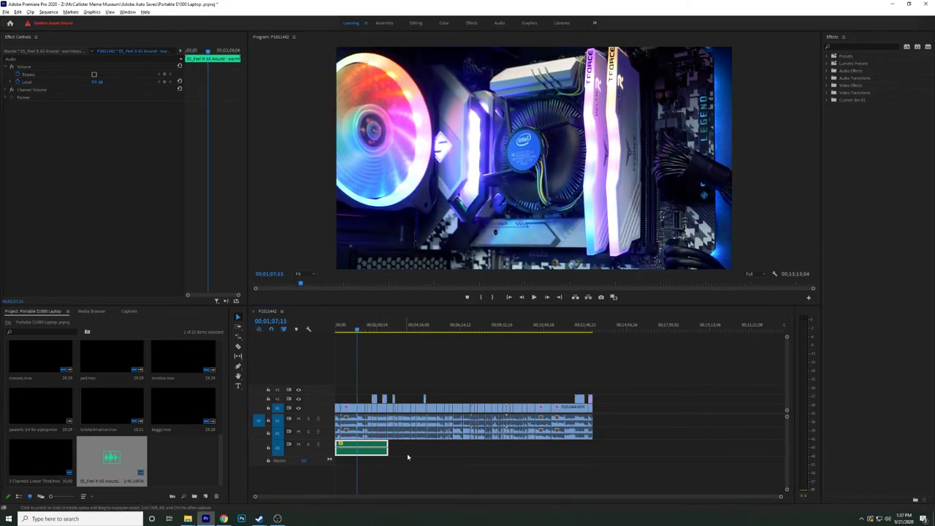
left_click_drag(378, 451, 416, 449)
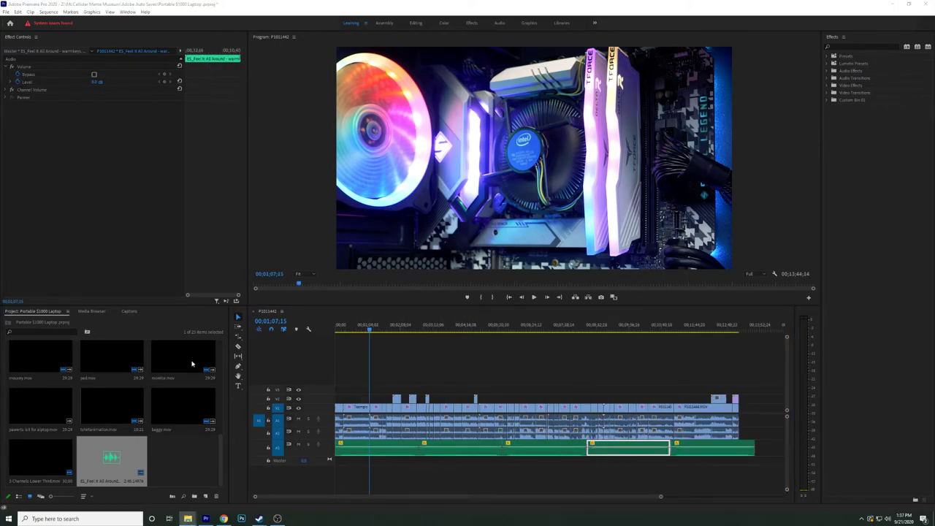
Move the playhead to 00;11;10;25, preview the laptop disassembly footage in the video player and close the player.
scroll(192, 363, "up", 1)
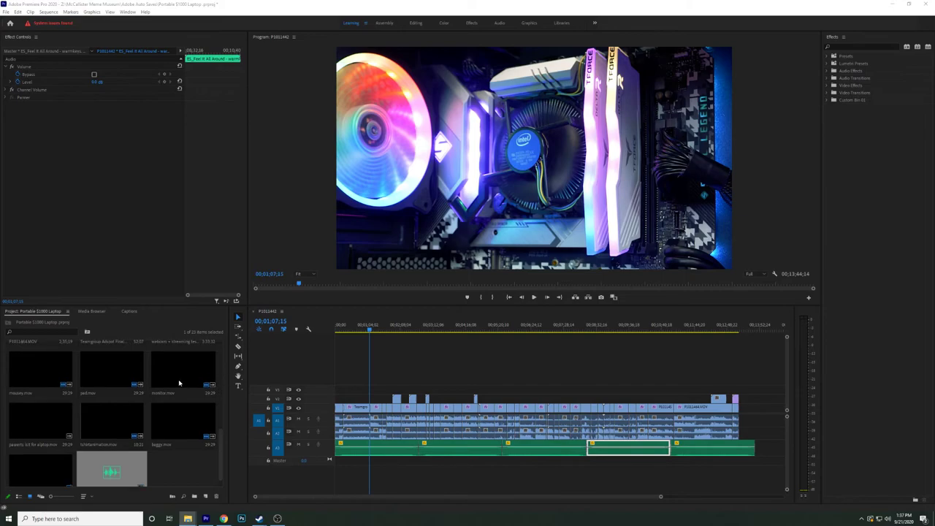
left_click_drag(369, 330, 437, 335)
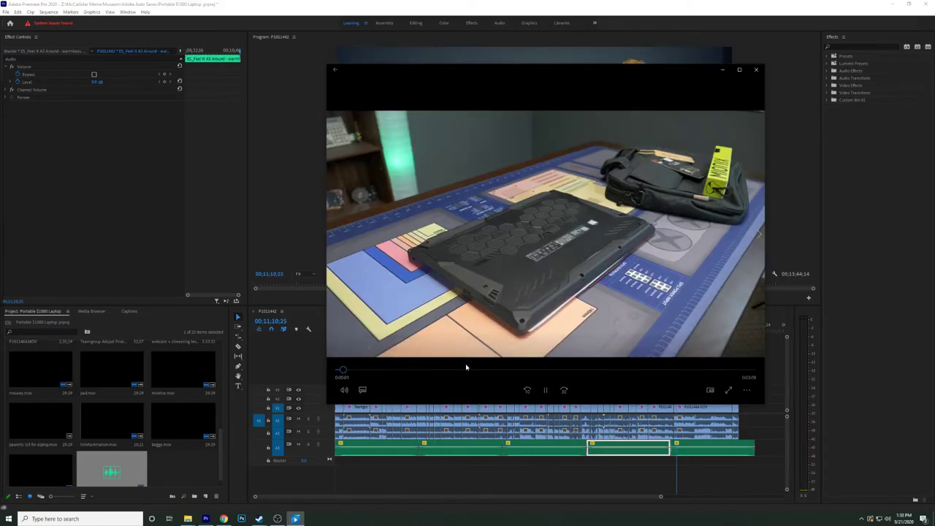
left_click(480, 373)
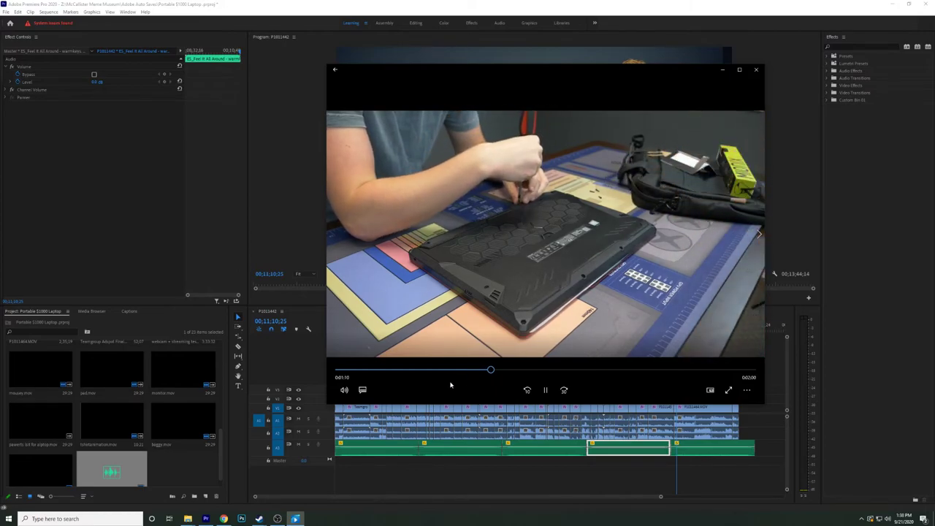
left_click(544, 393)
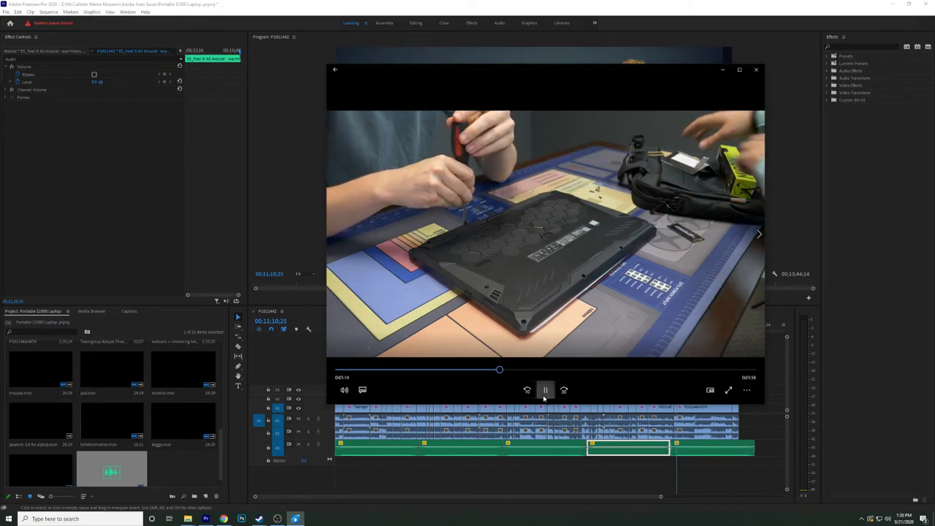
left_click(756, 71)
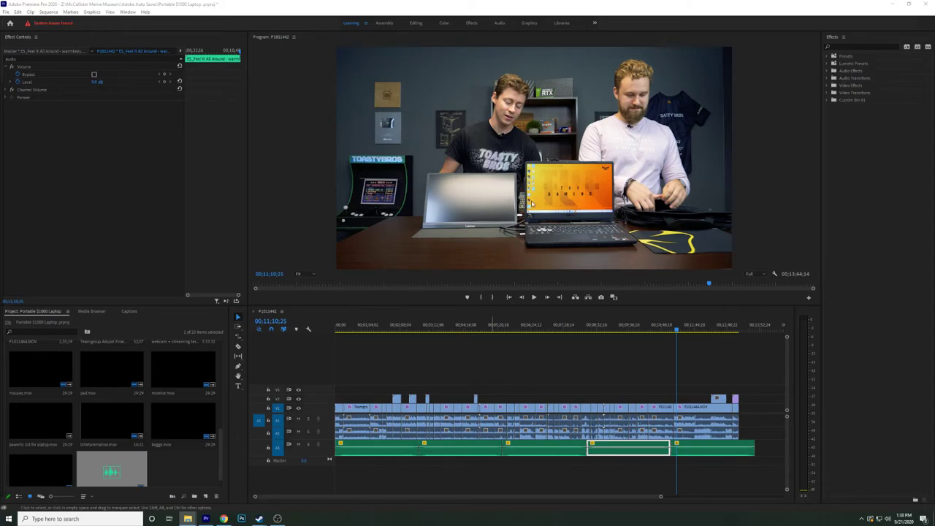
Play the sequence from the start and on to about 00;03;40 to check the music mix and the laptop section.
left_click_drag(348, 325, 336, 324)
key("space")
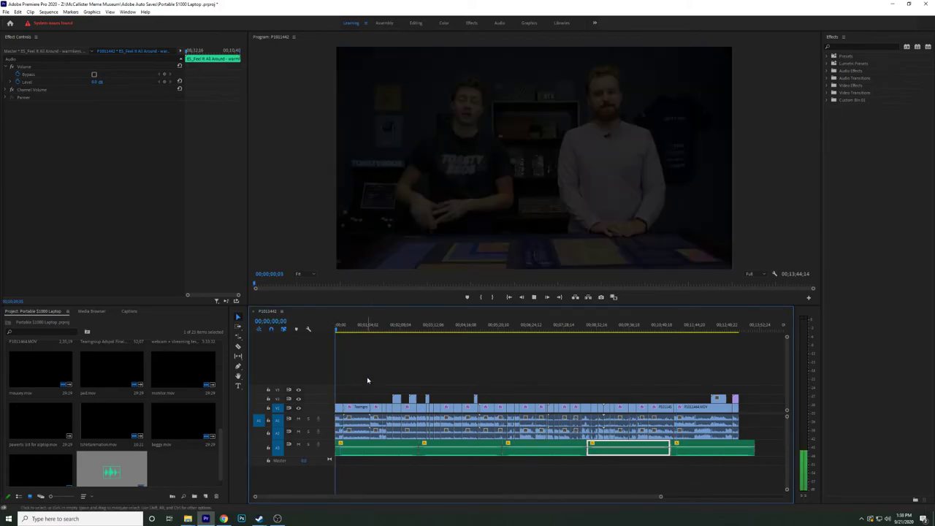
key("=")
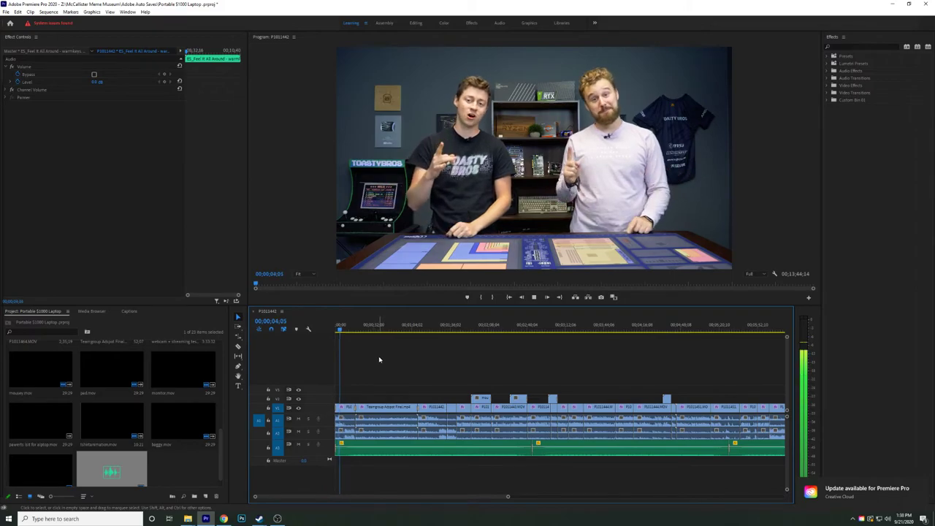
key("space")
left_click(418, 326)
key("space")
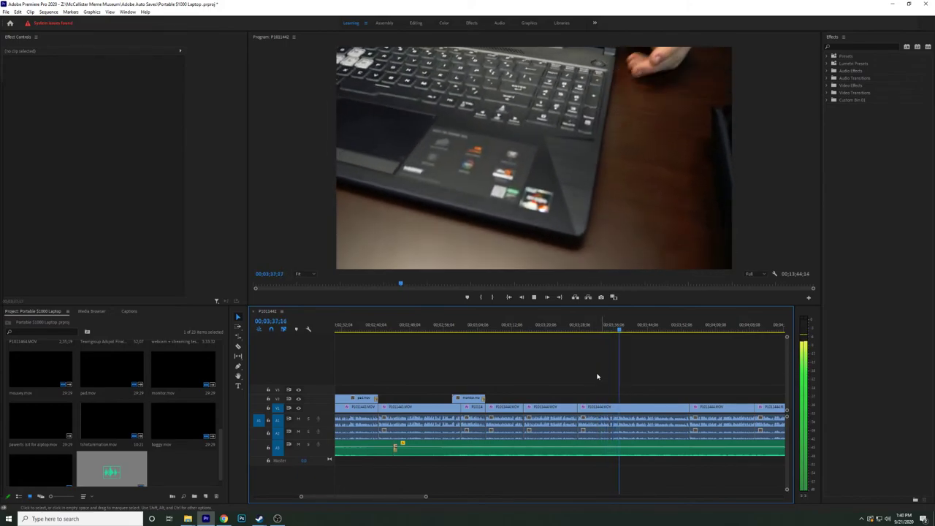
key("space")
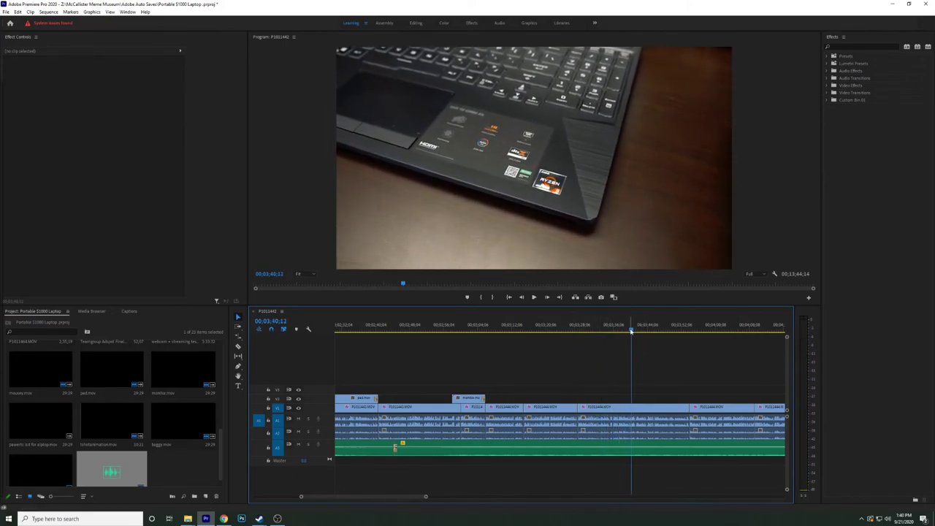
Add P1011440.MOV over the laptop section near 00;03;34, unlink and delete its audio, and place the video on V2.
left_click_drag(448, 336, 606, 386)
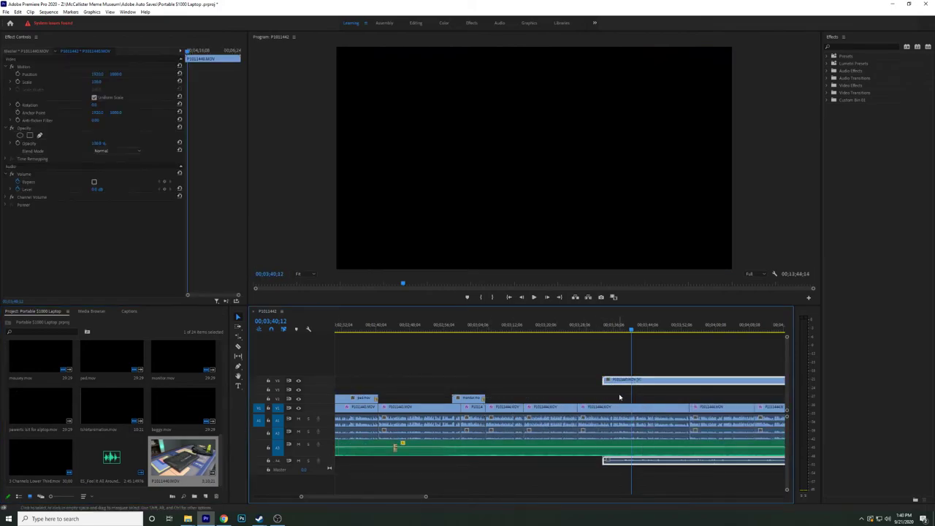
key("ctrl+l")
left_click(645, 463)
left_click(645, 463)
key("Delete")
left_click_drag(646, 382, 646, 399)
Cut P1011440.MOV on V2 to a short opening piece starting near 00;03;42 and split the rest at 00;04;22;17.
left_click_drag(526, 326, 470, 326)
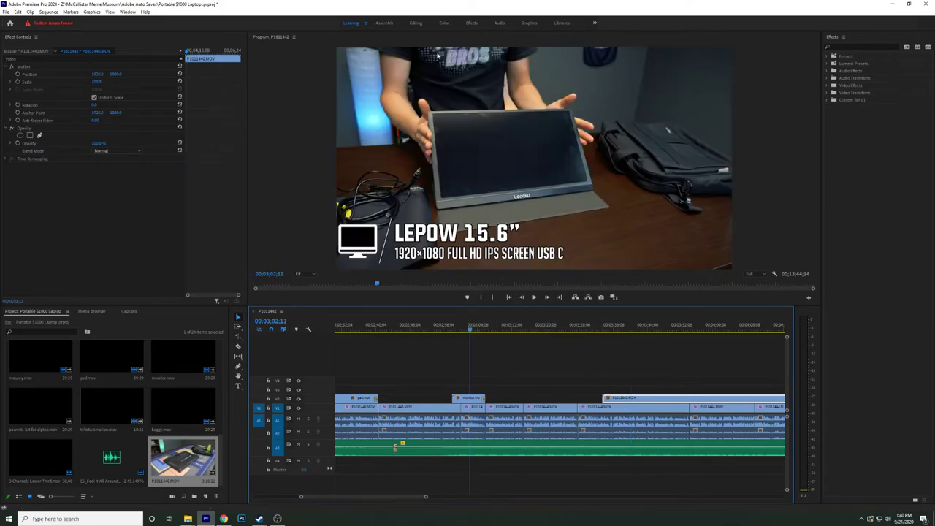
left_click(626, 342)
left_click(620, 327)
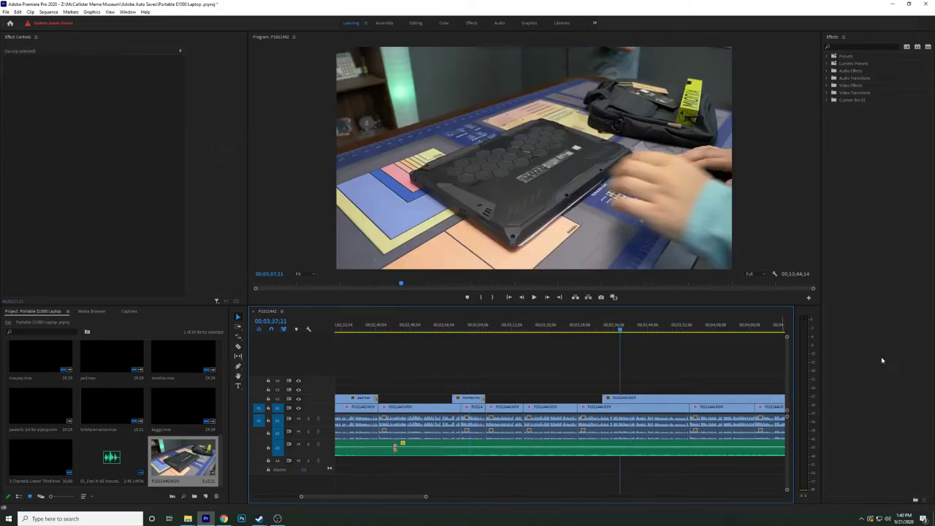
scroll(645, 360, "down", 1)
scroll(628, 361, "down", 3)
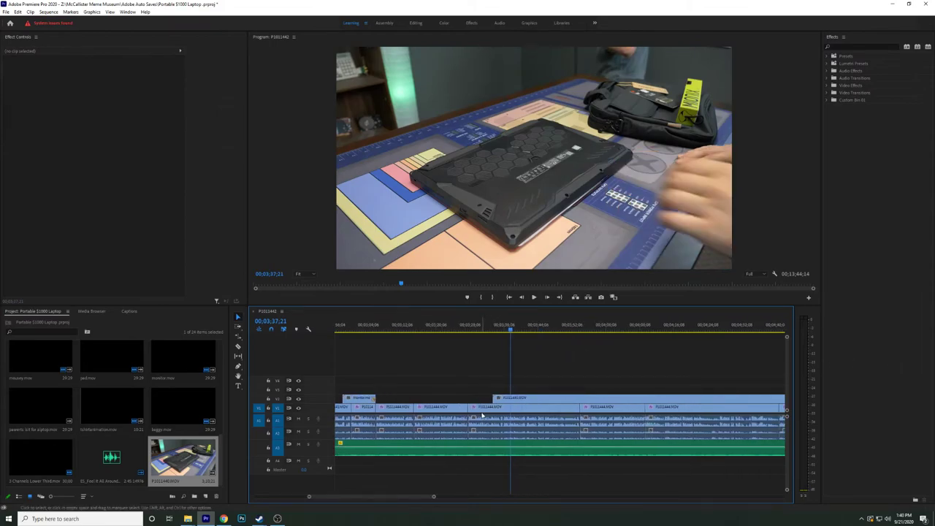
left_click_drag(493, 331, 490, 331)
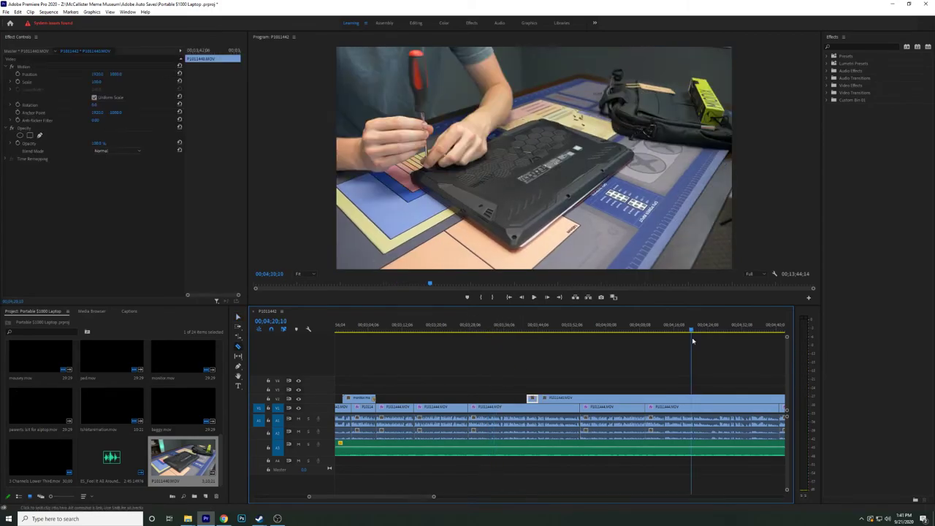
mouse_move(694, 341)
left_mouse_down()
mouse_move(747, 351)
mouse_move(701, 353)
left_mouse_up()
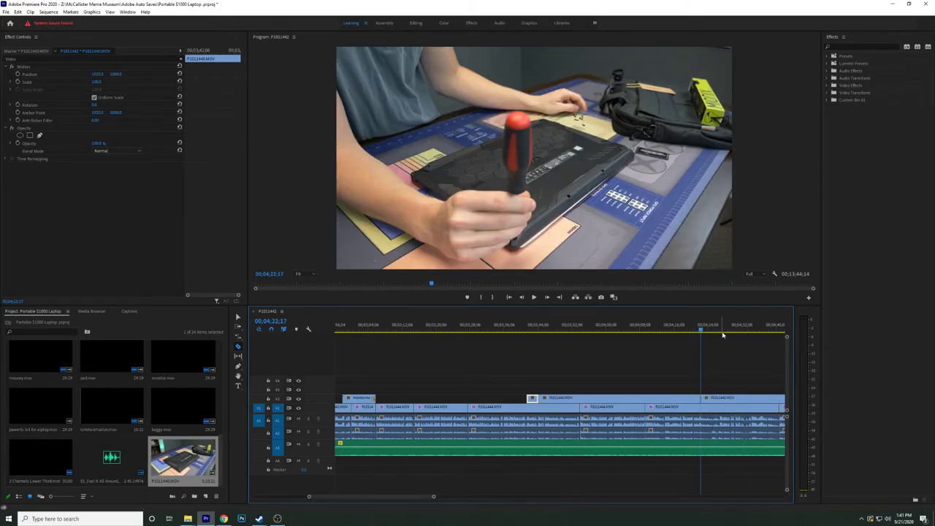
Isolate the footage between 00;04;22;17 and 00;04;49;27, delete the section before it, and butt it against the short opening piece.
scroll(723, 333, "down", 5)
left_click_drag(712, 329, 762, 329)
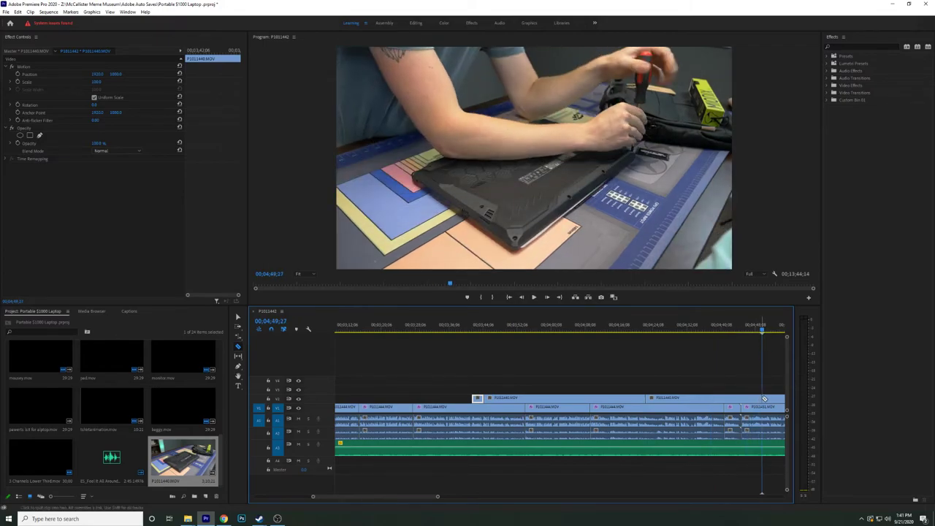
key("Delete")
left_click_drag(669, 400, 516, 399)
Speed up the moved disassembly section with Speed/Duration and split it at 00;03;47;18.
key("ctrl+r")
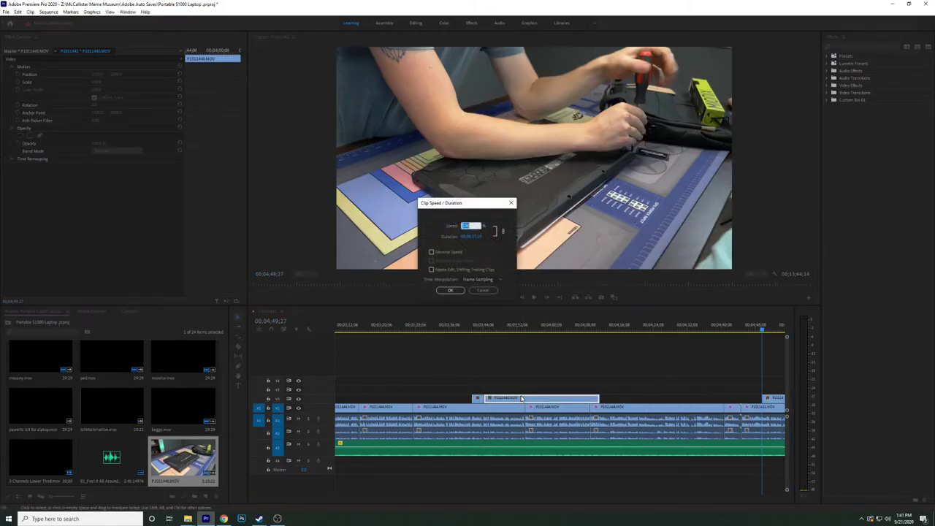
key("Return")
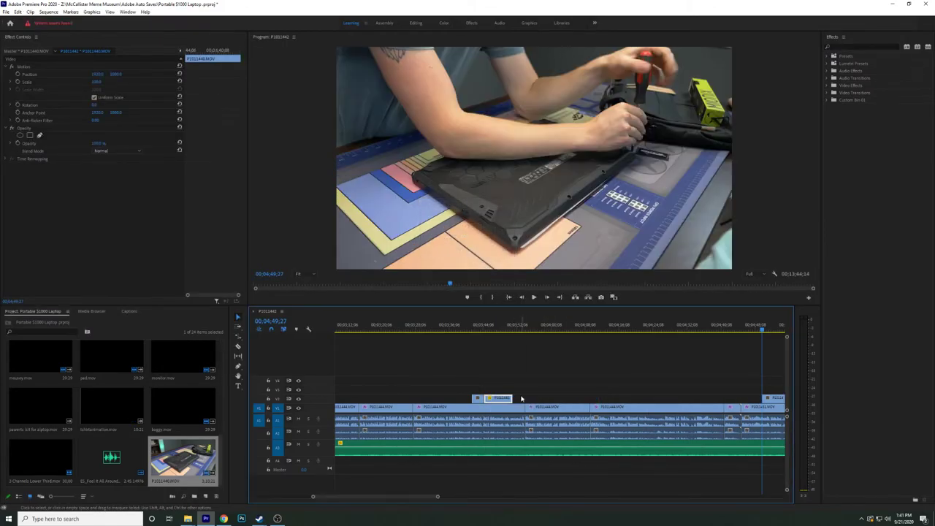
left_click_drag(488, 328, 497, 331)
key("c")
left_click(499, 396)
key("v")
left_click(492, 400)
key("Delete")
left_click_drag(509, 401, 497, 400)
key("ctrl+z")
key("ctrl+z")
Move the leftover P1011440.MOV footage to near 00;03;50 on V2, review it and delete it.
left_click(600, 401)
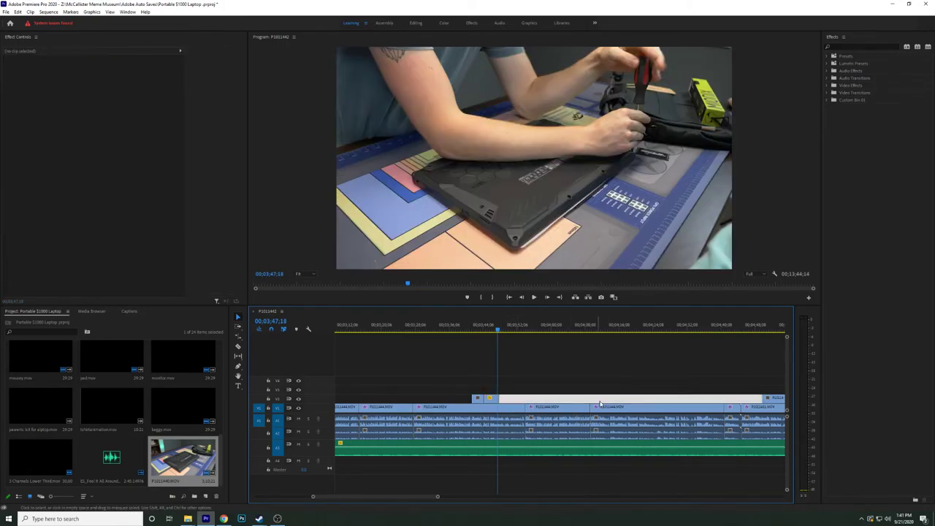
left_click_drag(776, 401, 522, 401)
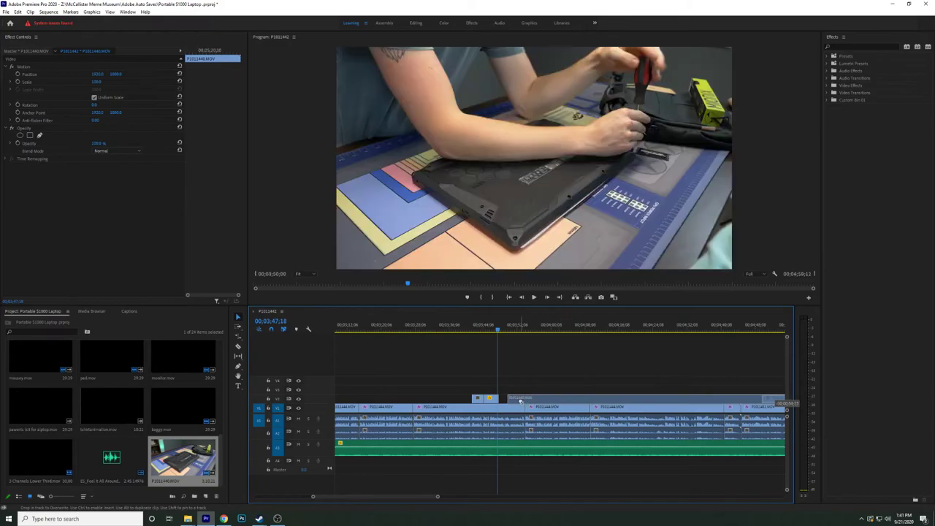
left_click(481, 331)
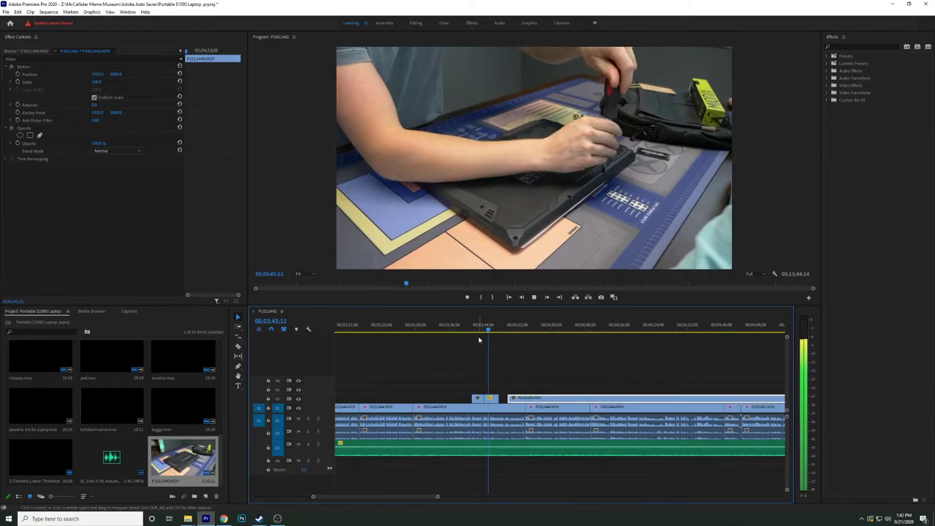
left_click_drag(504, 332, 733, 333)
key("Delete")
Add P1011441.MOV to V2 after the sped-up disassembly clip and delete its audio.
left_click_drag(2, 307, 468, 399)
left_click(475, 461, "alt")
key("Delete")
Split P1011441.MOV where the wanted action begins and move the kept footage against the sped-up disassembly clip.
left_click(444, 332)
left_click_drag(448, 333, 497, 326)
key("c")
left_click(498, 399)
key("v")
left_click_drag(520, 399, 468, 399)
Play through P1011441.MOV on V2 and shorten its end to about 00;03;54, near the next cut on V1.
left_click(446, 327)
key("space")
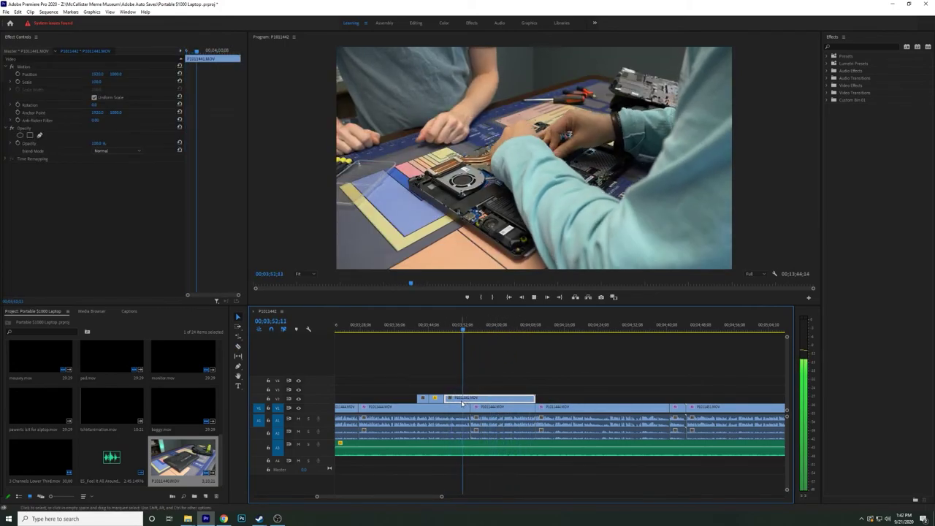
key("space")
left_click_drag(534, 399, 473, 399)
left_click(472, 331)
left_click_drag(472, 331, 468, 330)
key("=")
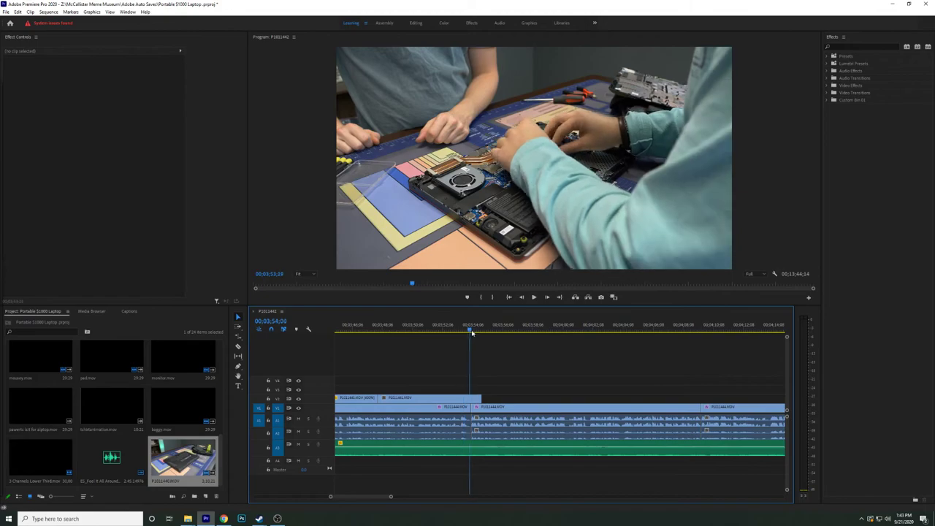
Play back the end of P1011441.MOV on V2 and the transition to the following dialogue clip near 00;03;54.
key("space")
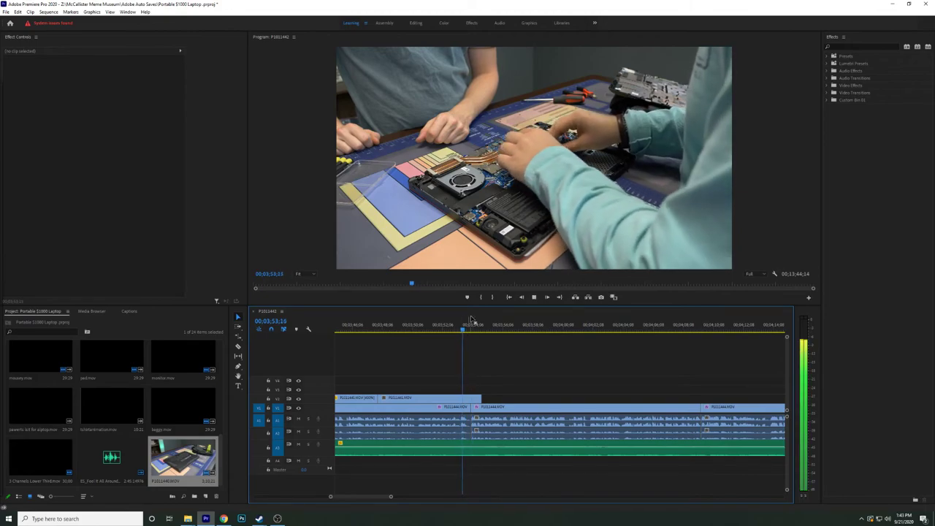
key("space")
left_click(467, 328)
key("space")
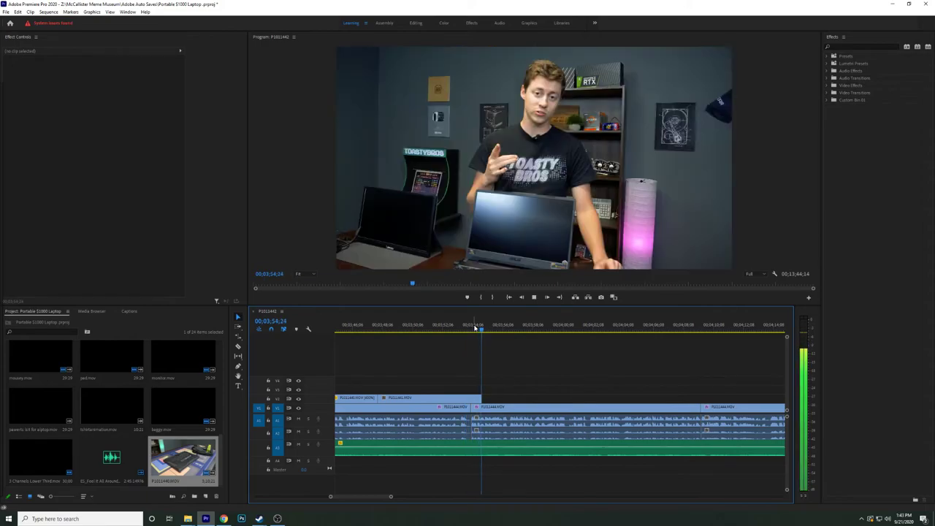
left_click(451, 400)
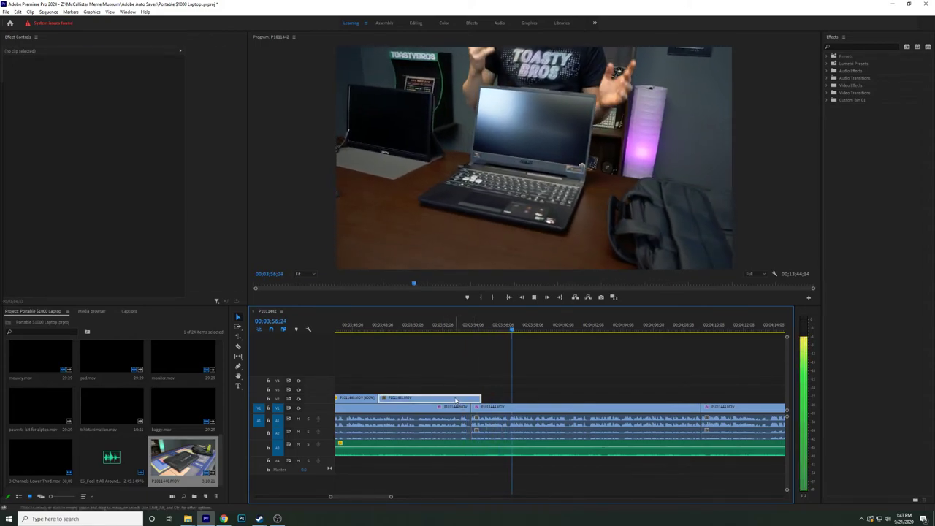
key("space")
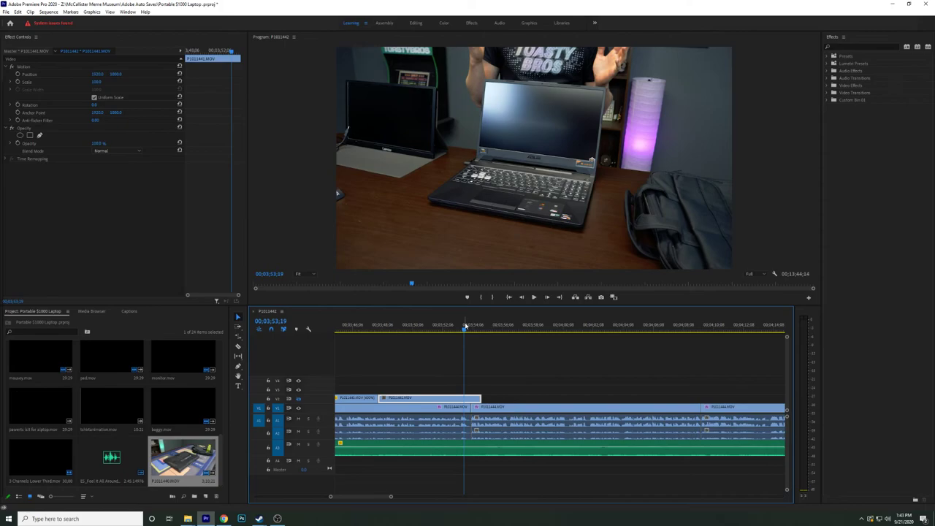
left_click_drag(465, 326, 459, 329)
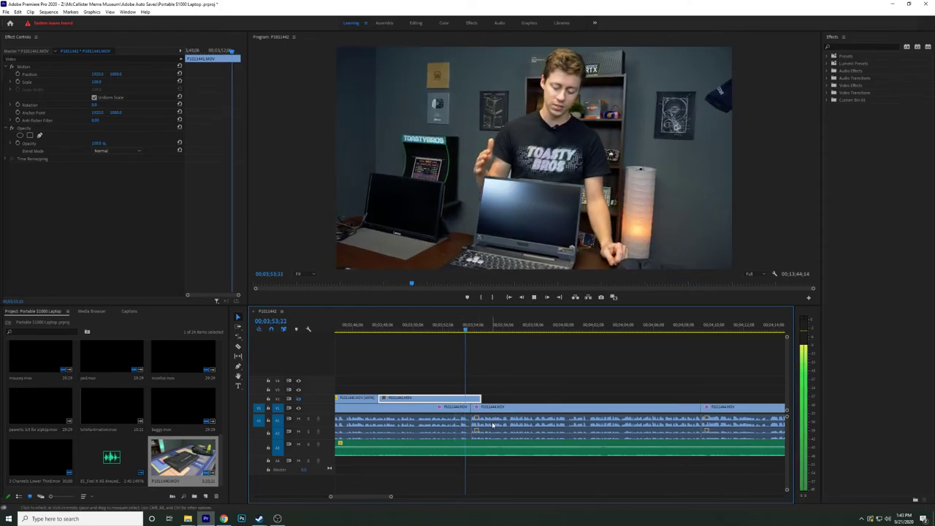
key("space")
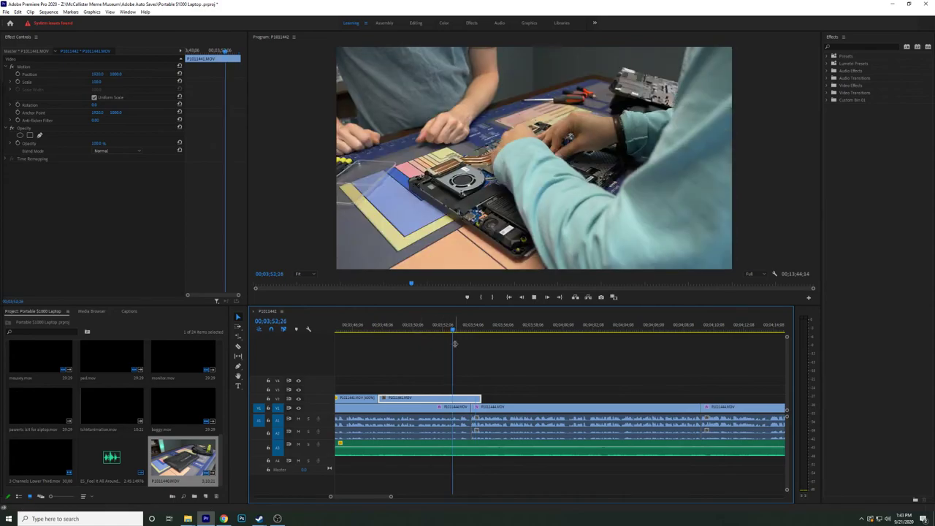
scroll(521, 383, "down", 2)
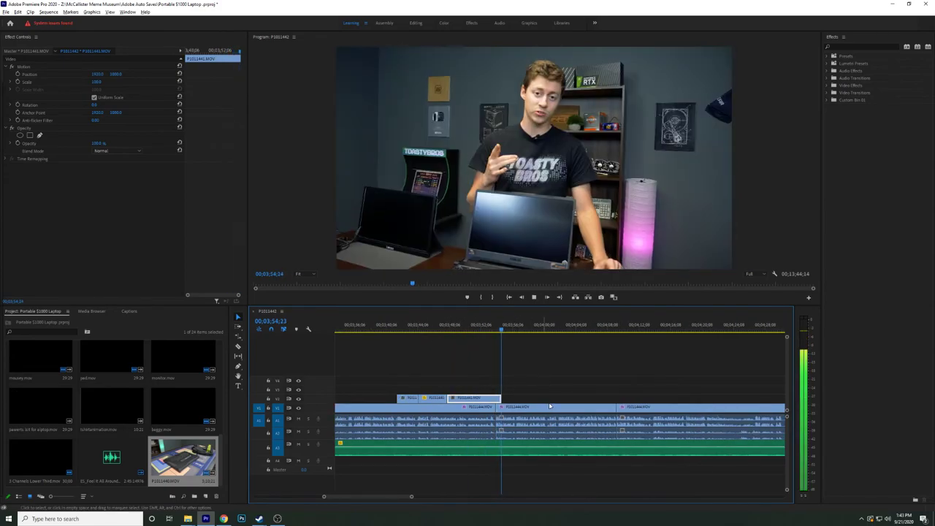
scroll(556, 397, "down", 5)
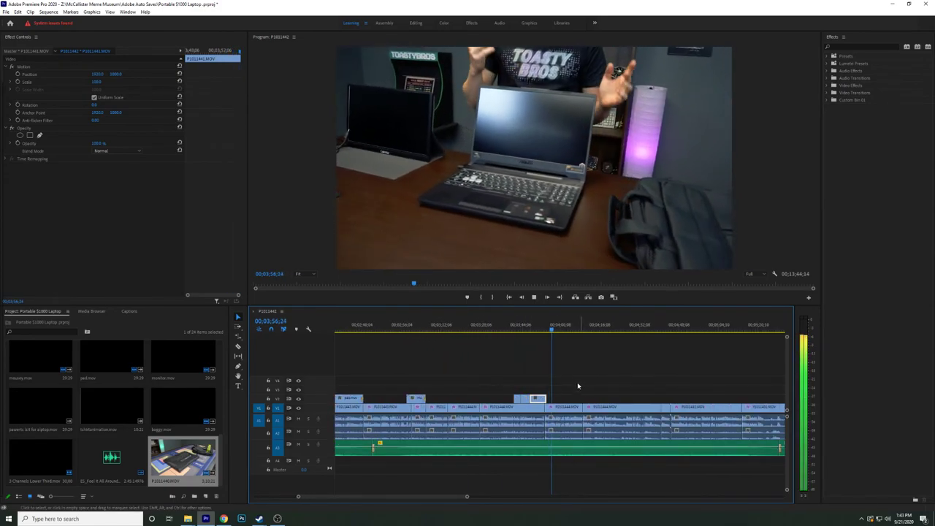
scroll(574, 380, "down", 3)
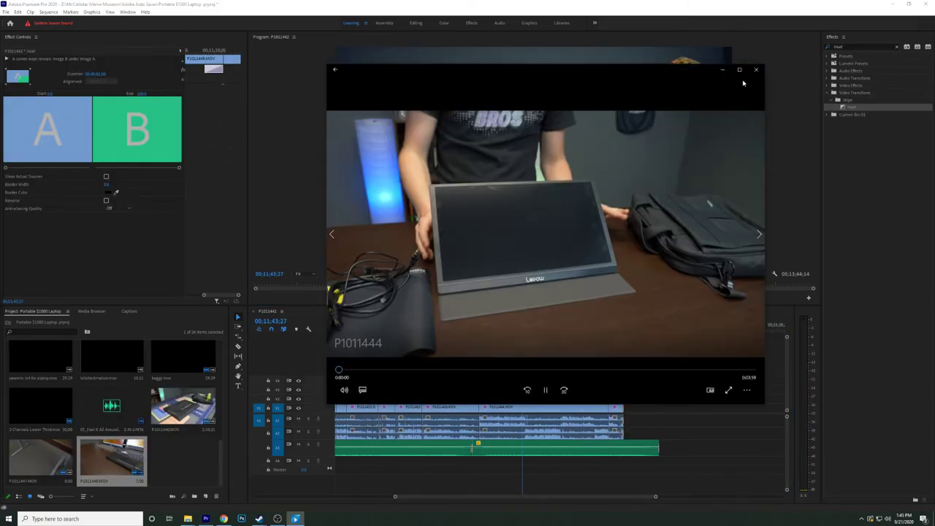
Preview the candidate footage files and add the desk shot showing both screens to V1 at the end of the sequence.
left_click(757, 69)
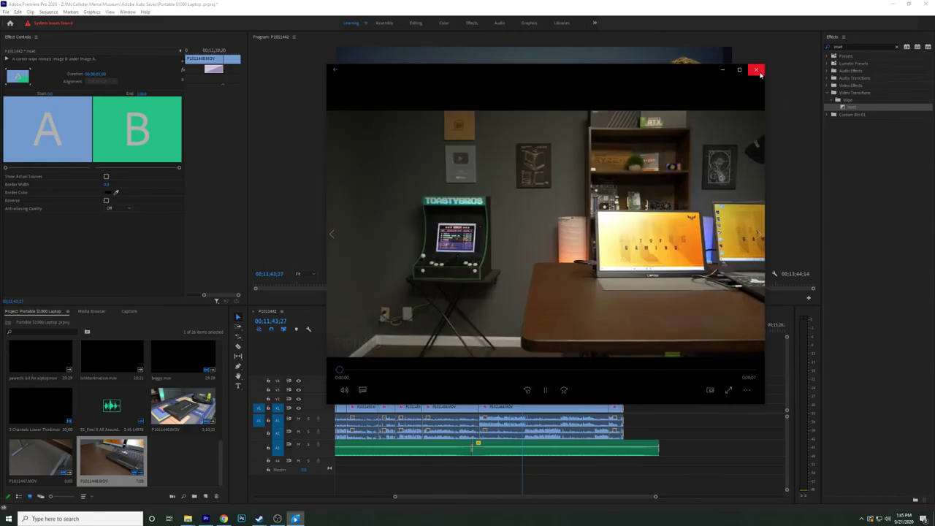
left_click(759, 71)
left_click(753, 73)
left_click_drag(934, 387, 625, 407)
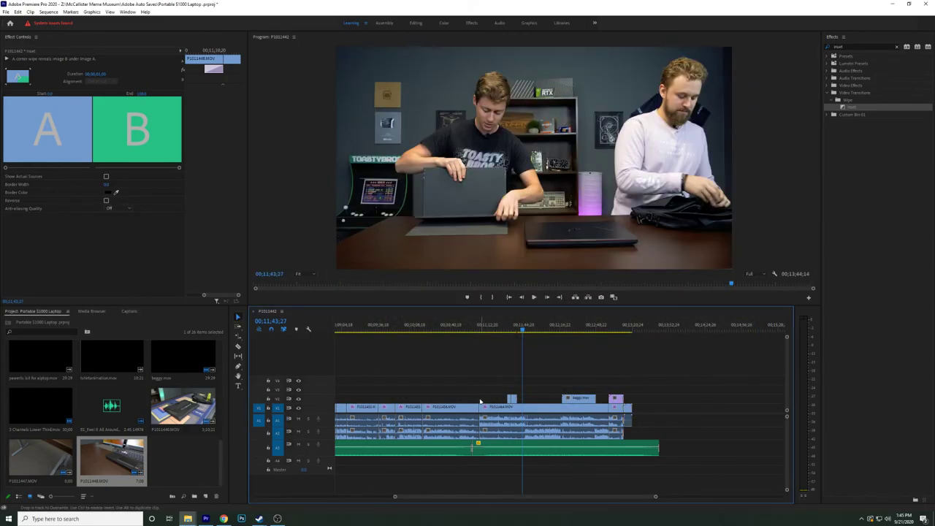
Copy the graded dialogue clip and paste its attributes, including Lumetri Color, onto the two V2 clips near 00;11;32.
scroll(515, 369, "up", 3, "alt")
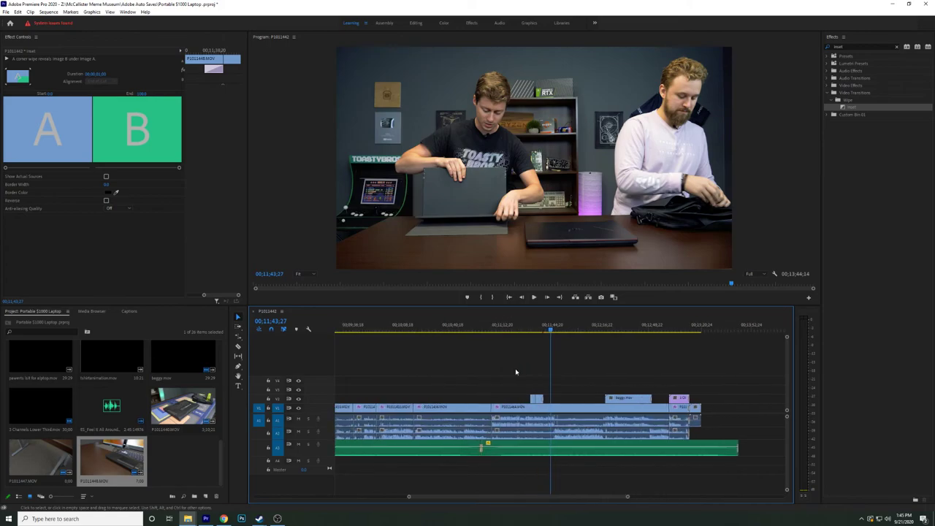
right_click(551, 415)
left_click(577, 81)
left_click_drag(576, 380, 525, 403)
right_click(541, 399)
left_click(589, 86)
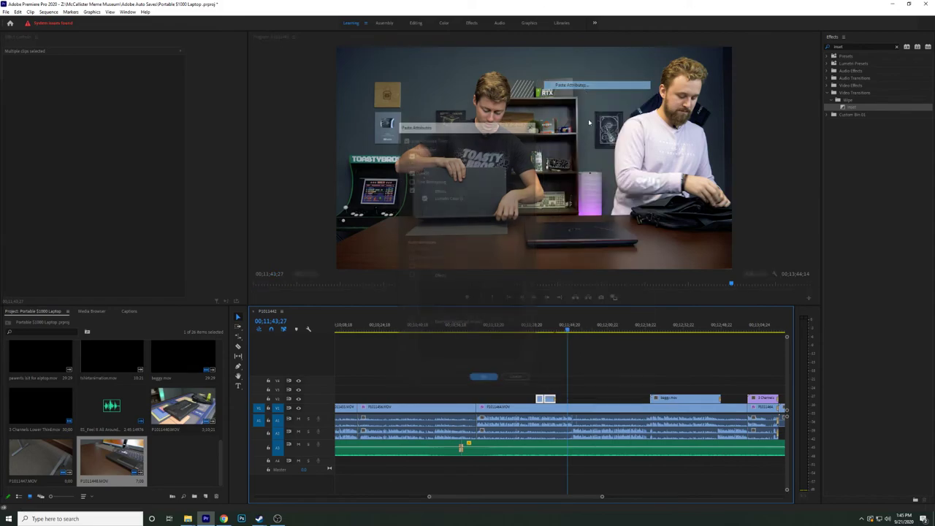
left_click(483, 381)
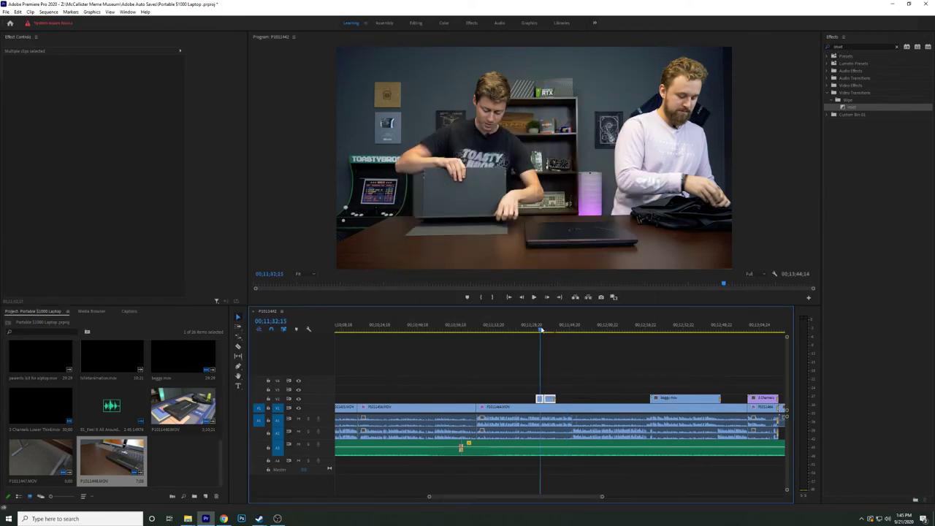
Paste the same attributes, including Lumetri Color, onto the three disassembly clips on V2 between about 00;03;41 and 00;03;54.
scroll(547, 397, "down", 5)
scroll(529, 382, "up", 5)
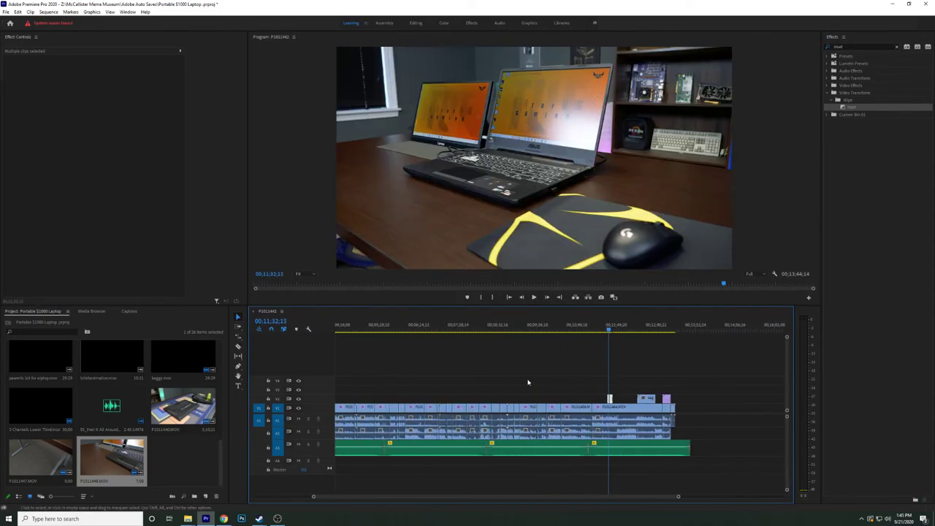
scroll(430, 376, "up", 5)
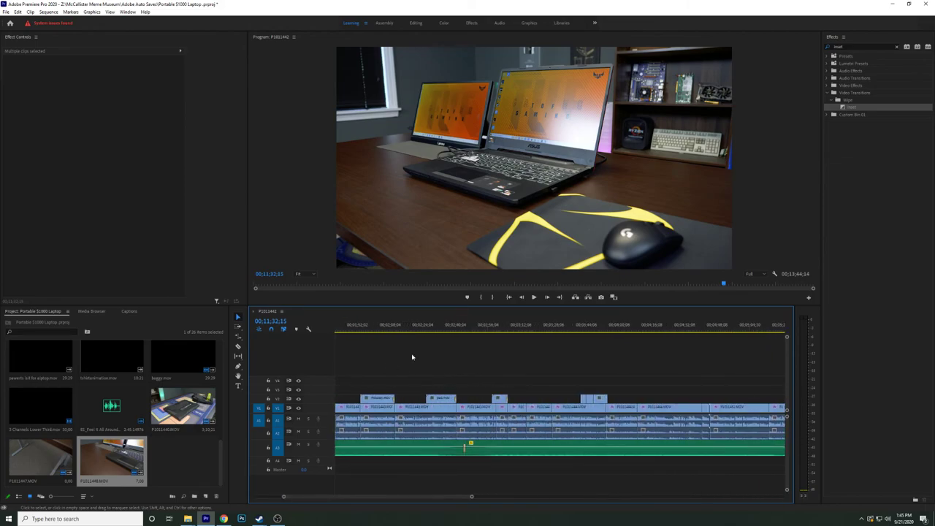
scroll(582, 383, "up", 3)
scroll(685, 395, "up", 4)
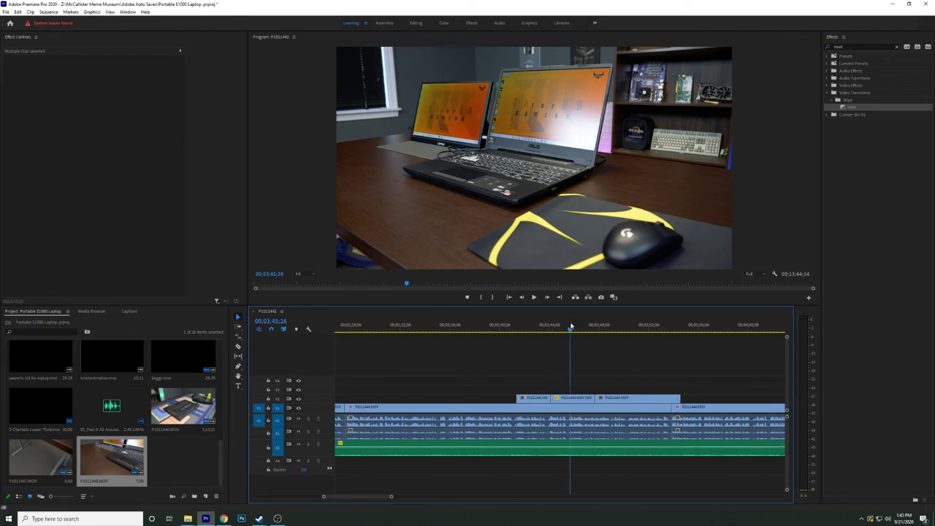
left_click_drag(659, 371, 532, 399)
right_click(531, 399)
left_click(537, 98)
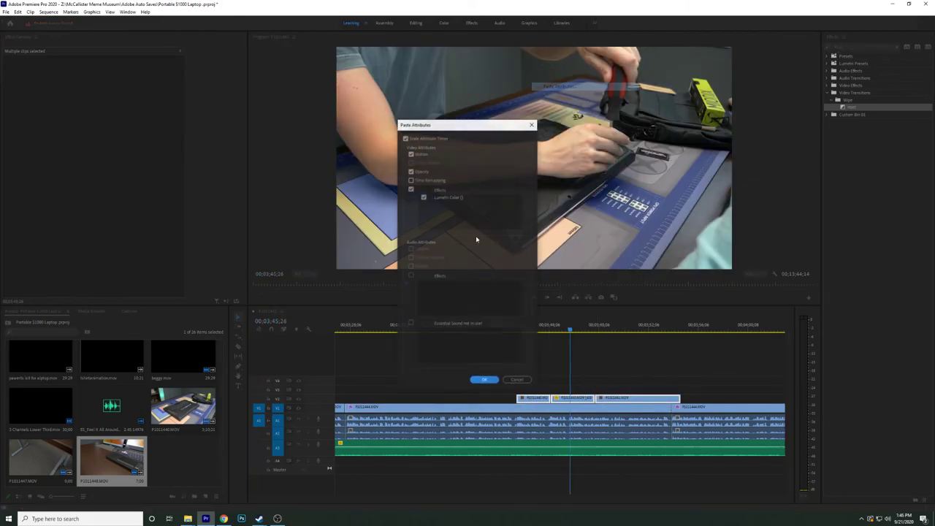
left_click(483, 378)
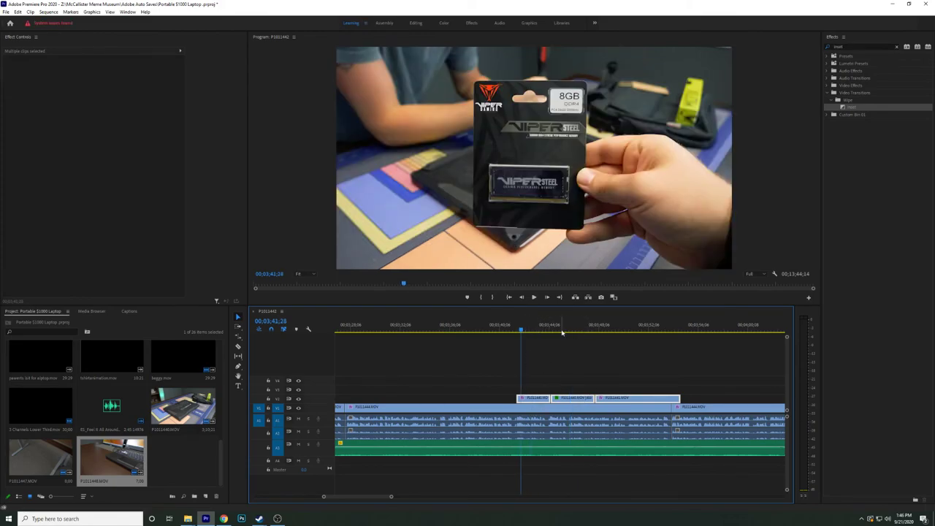
left_click(562, 332)
Review the end of the sequence and play the laptop bag lower third from about 00;12;19.
scroll(604, 375, "down", 5)
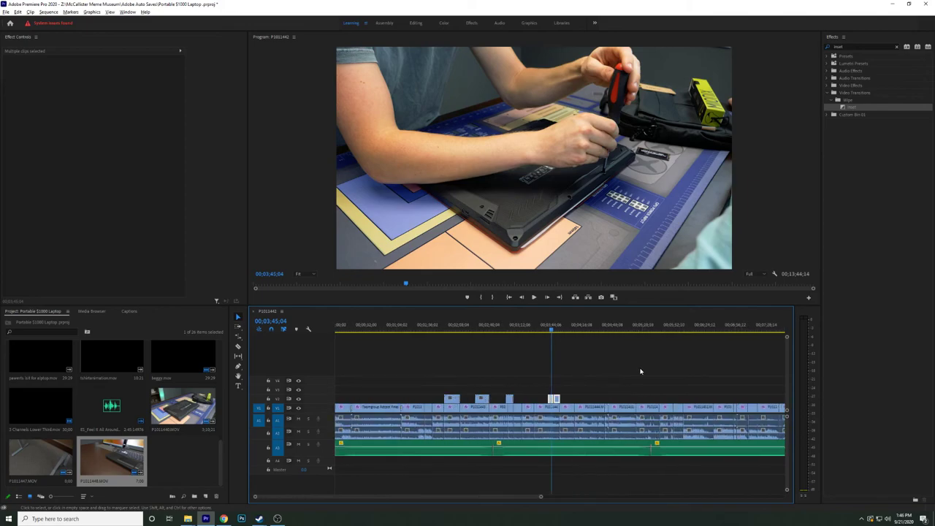
scroll(641, 369, "down", 3)
scroll(641, 377, "up", 5)
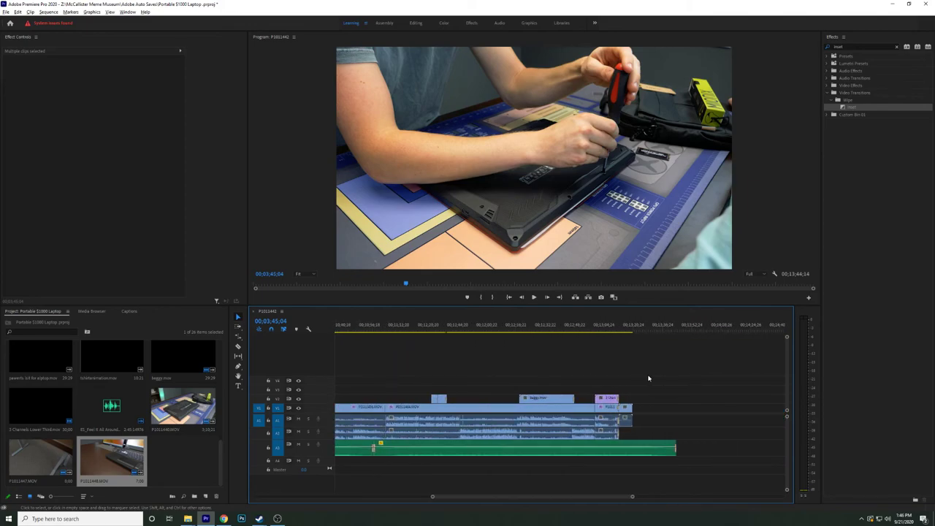
scroll(481, 342, "up", 2)
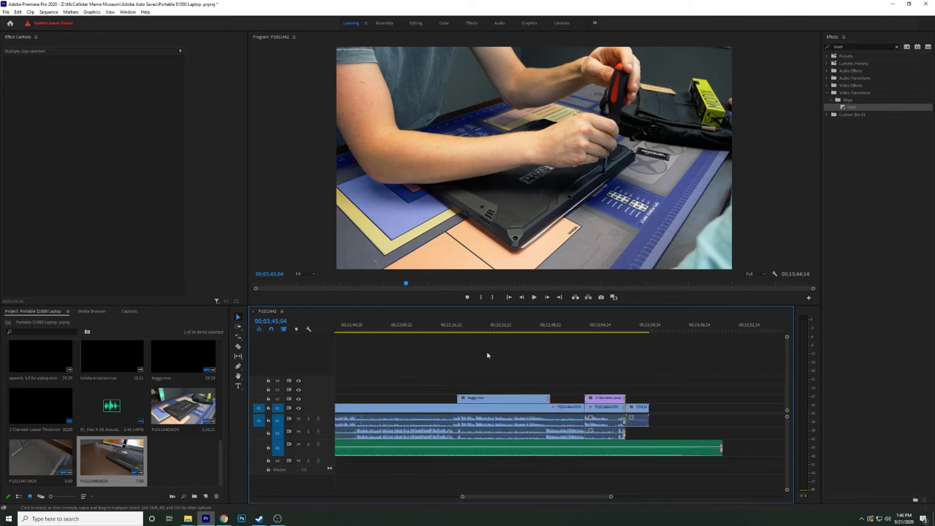
left_click(470, 327)
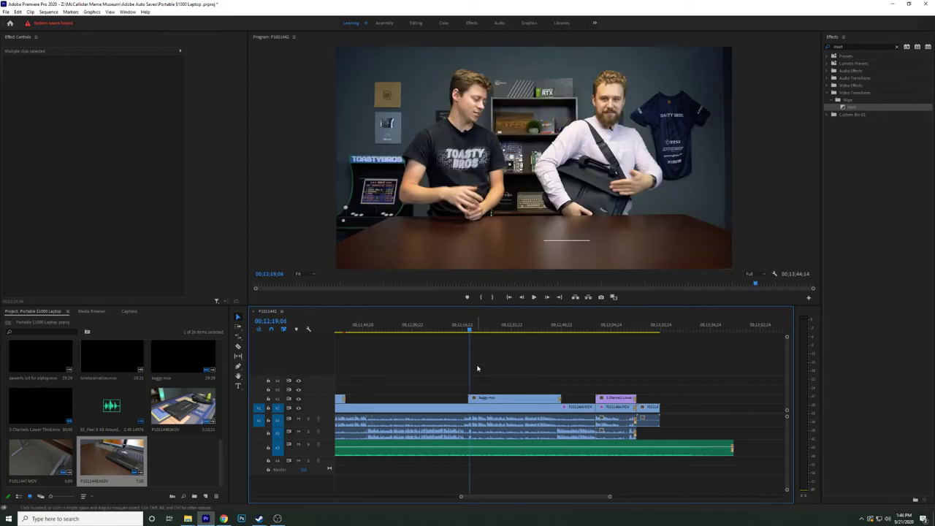
key("space")
key("space")
scroll(488, 369, "up", 4)
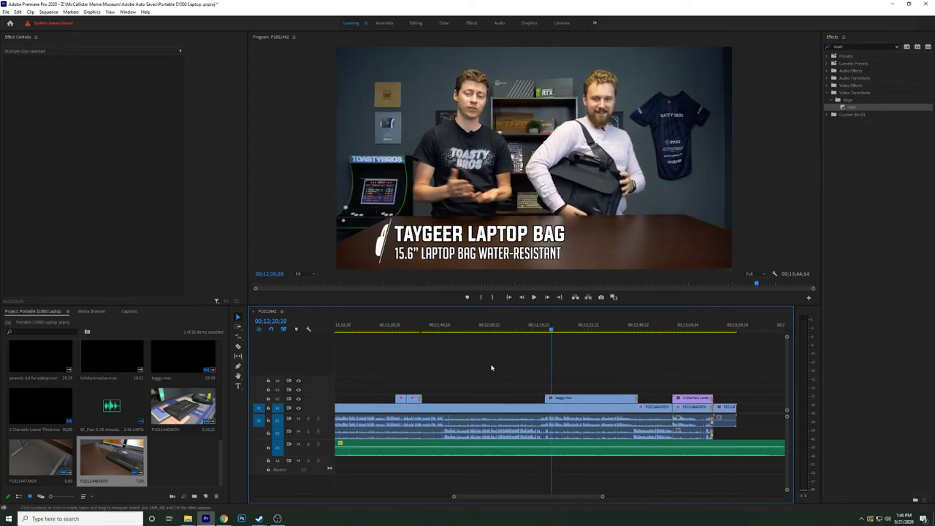
scroll(564, 329, "down", 6)
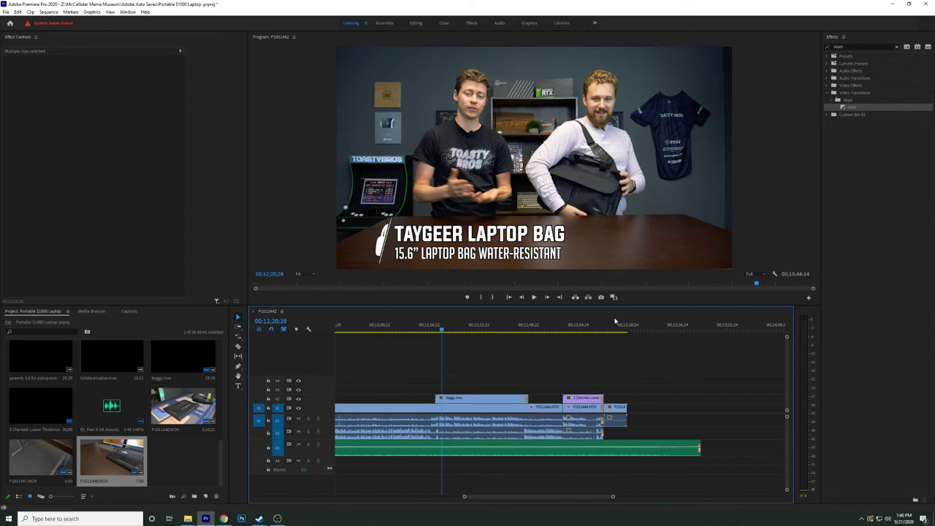
Move the closing desk shot on V1 slightly later, leaving a gap after the last dialogue clip, and paste the copied grade onto it.
scroll(644, 380, "down", 3)
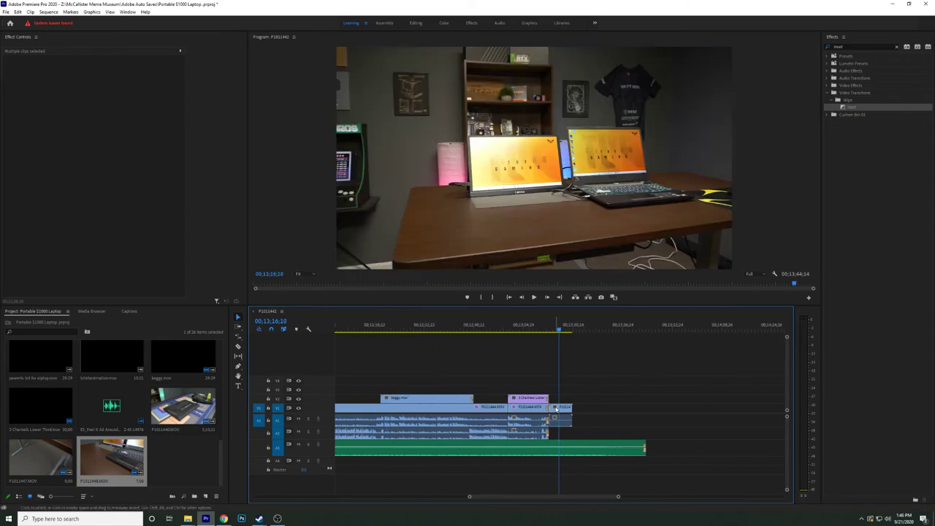
left_click_drag(557, 409, 571, 410)
right_click(583, 407)
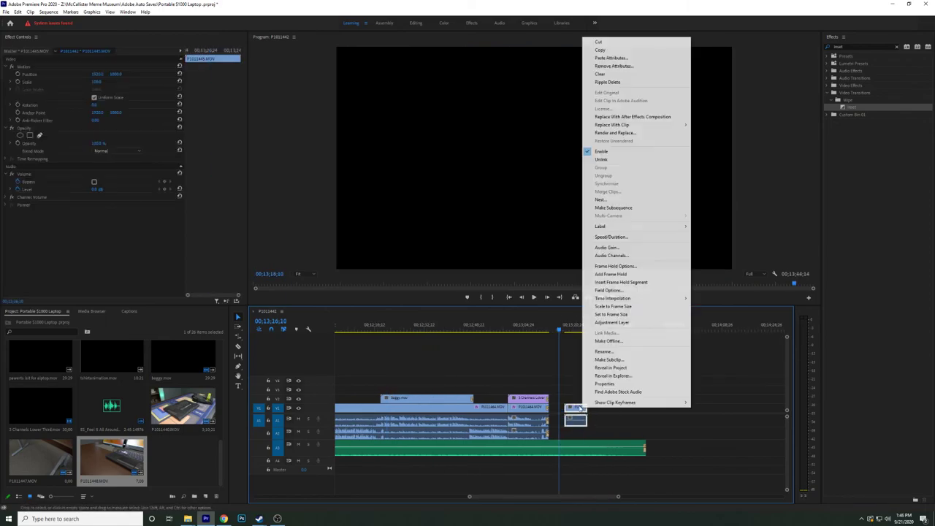
left_click(611, 58)
left_click(484, 380)
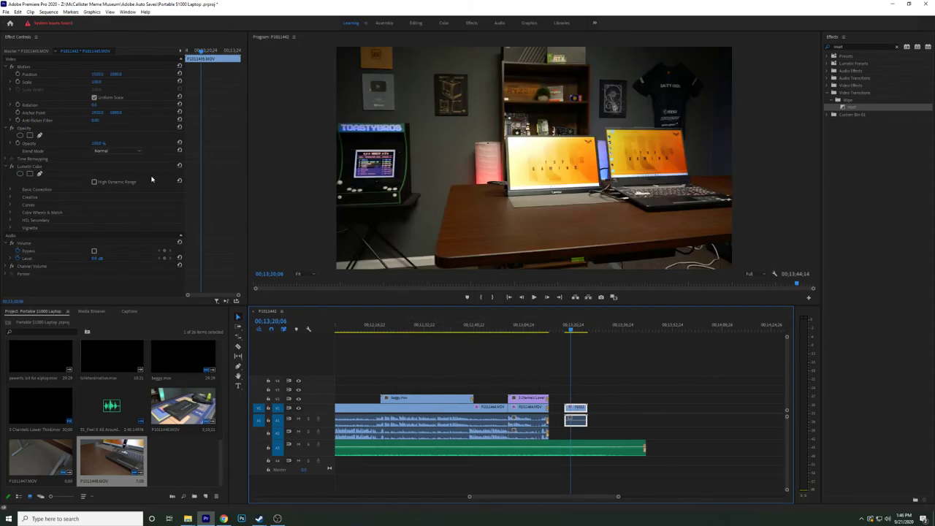
Set the opacity of the closing desk shot to 50%.
left_click(96, 143)
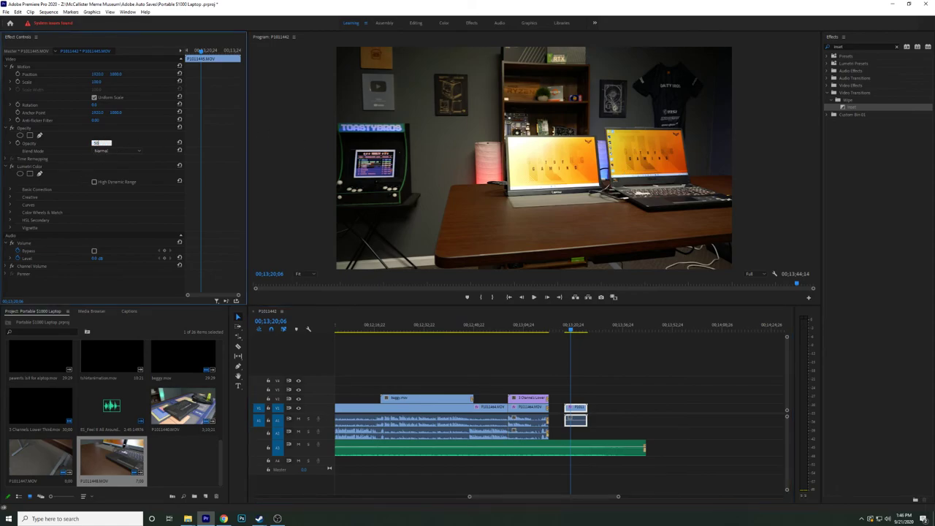
type("50")
key("Return")
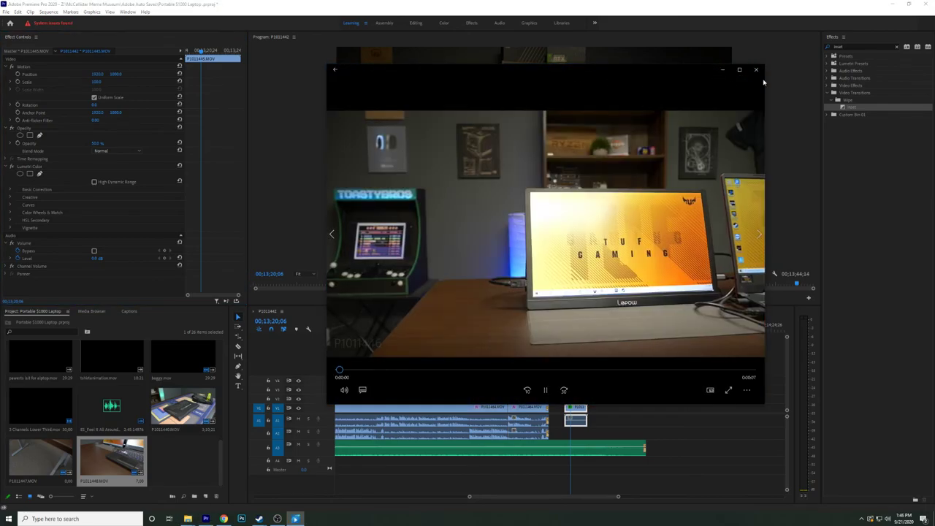
Preview more footage files, add P1011449.MOV to V1 shortly after the closing desk shot, and delete the audio of both clips.
left_click(757, 70)
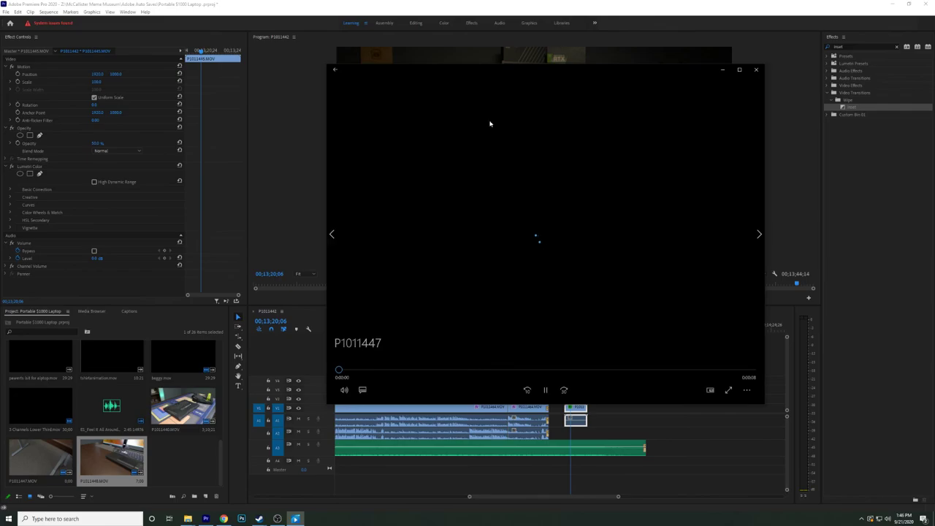
left_click(757, 69)
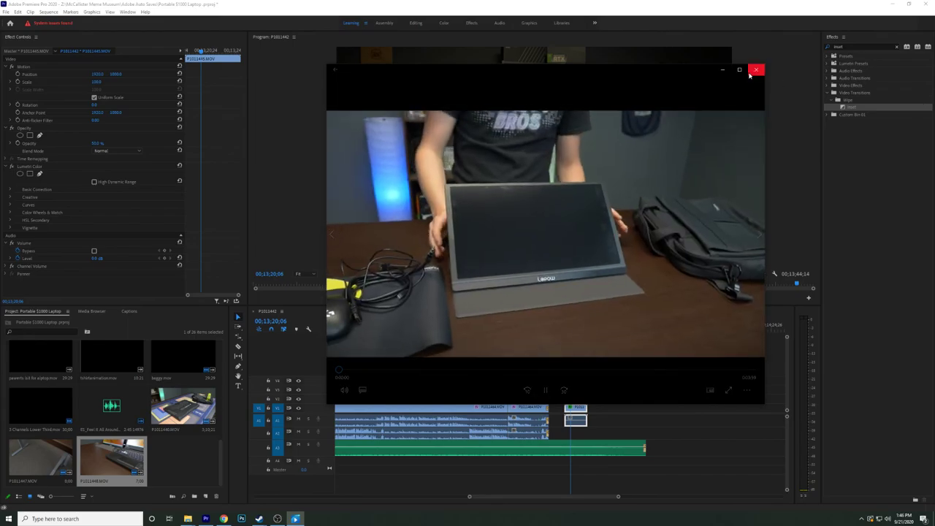
left_click(754, 69)
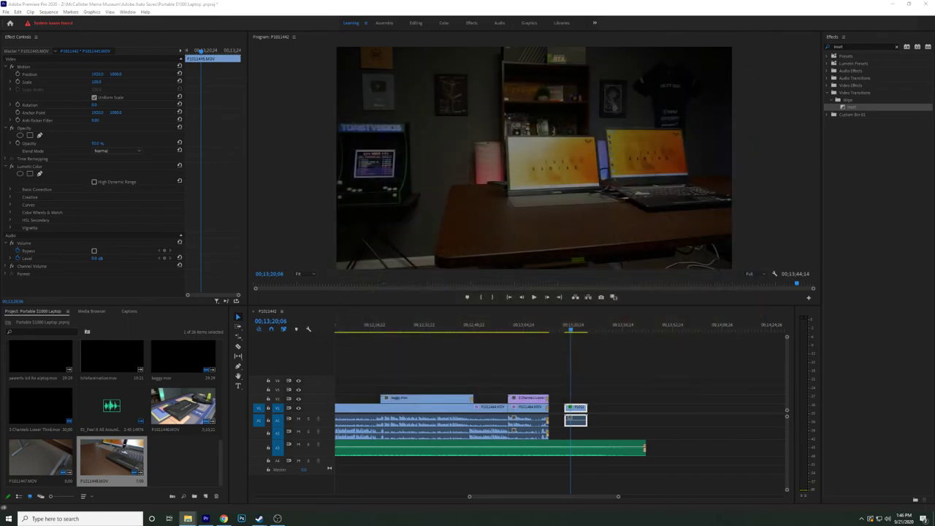
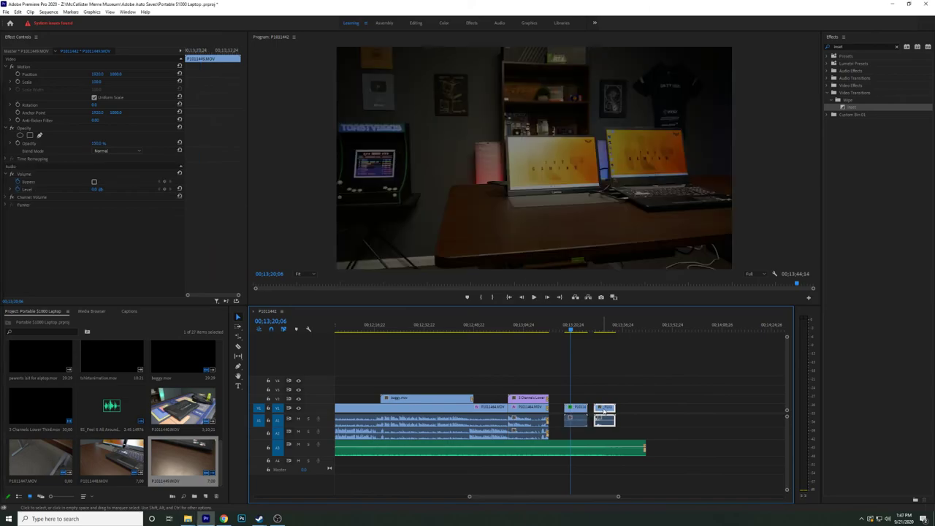
left_click(593, 434)
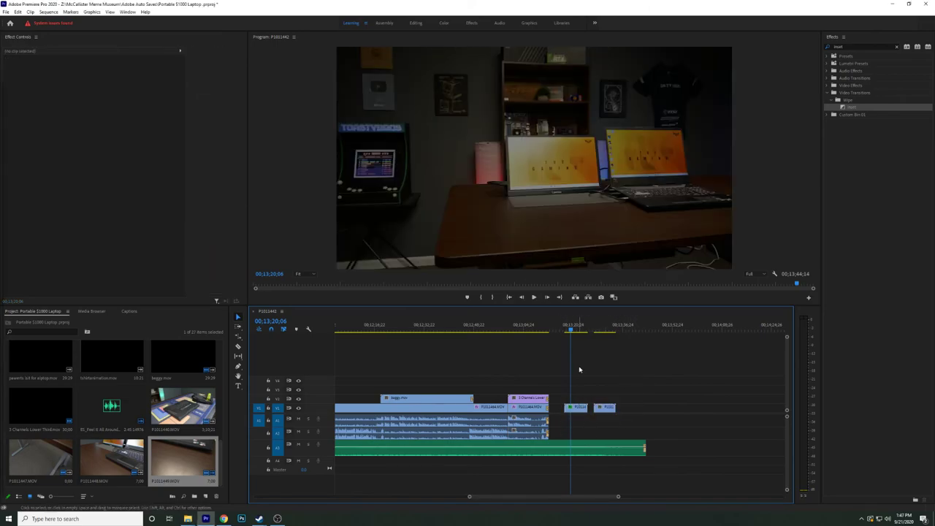
Play through the closing desk shots and set the opacity of P1011449.MOV to 50%.
key("space")
left_click(604, 407)
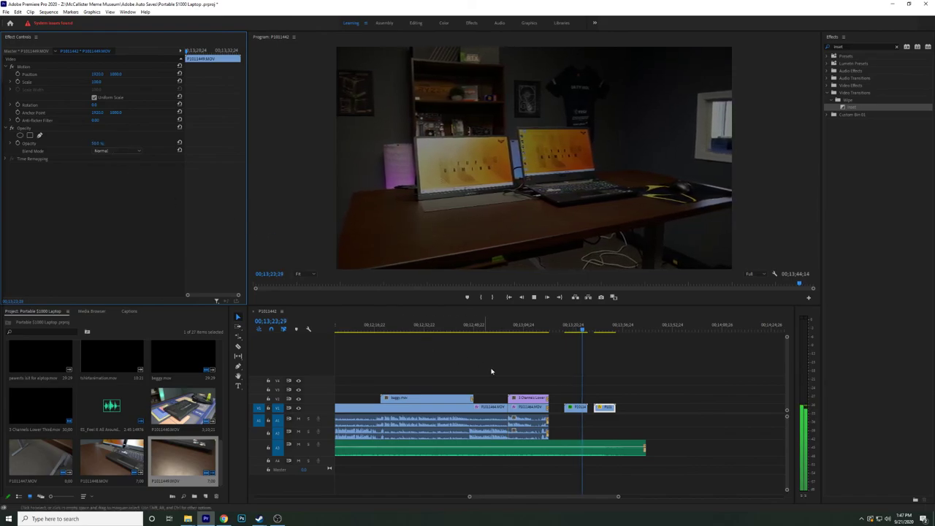
key("space")
Close the gaps before and between the two closing desk shots on V1 and add a transition at the start of the first.
left_click(591, 409)
key("Delete")
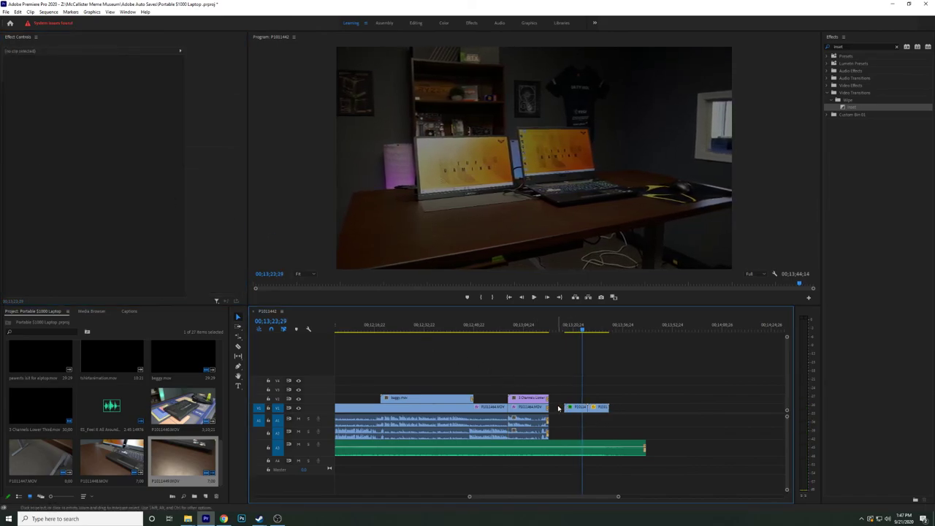
left_click(558, 409)
left_click(592, 408)
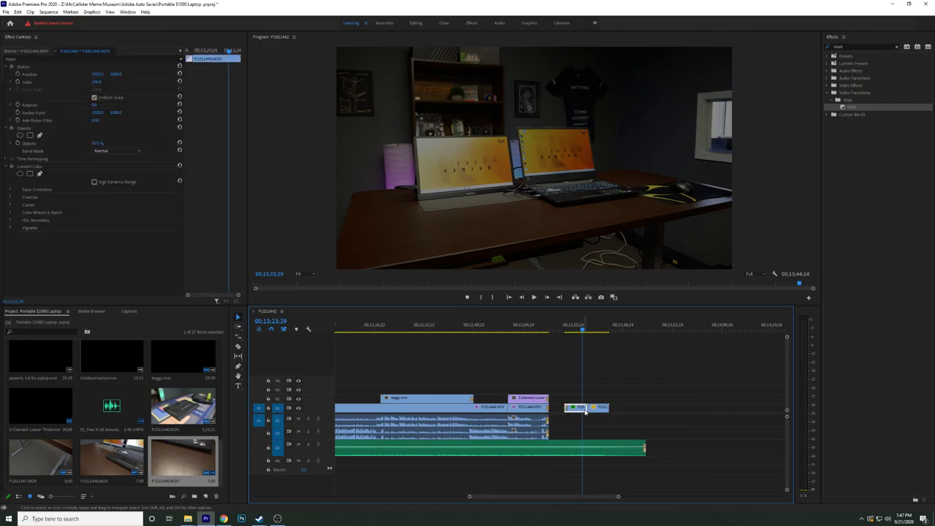
left_click(561, 407)
key("Delete")
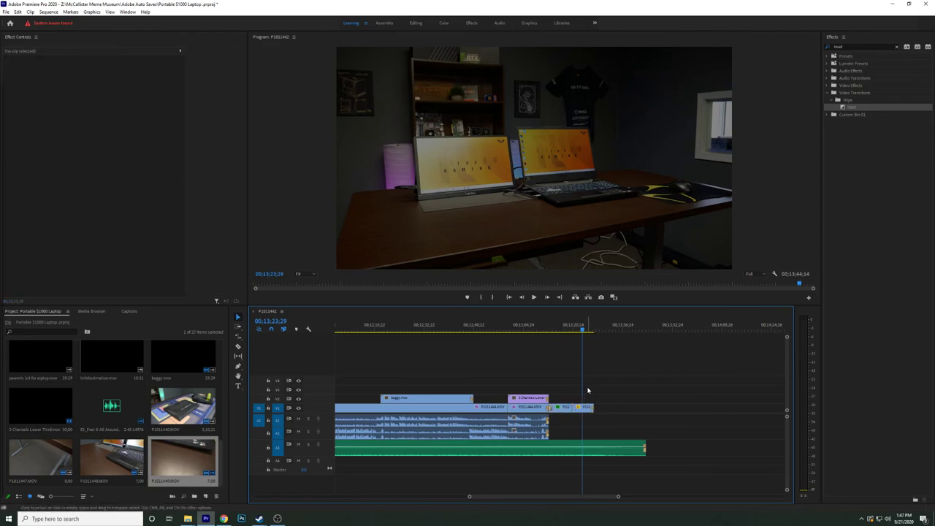
left_click(550, 330)
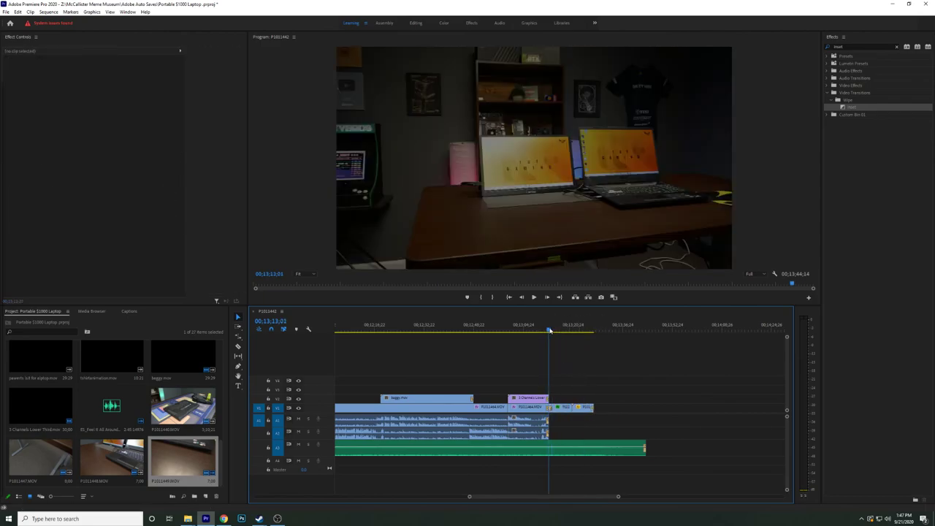
scroll(564, 348, "up", 2)
scroll(569, 356, "down", 1)
left_click(570, 330)
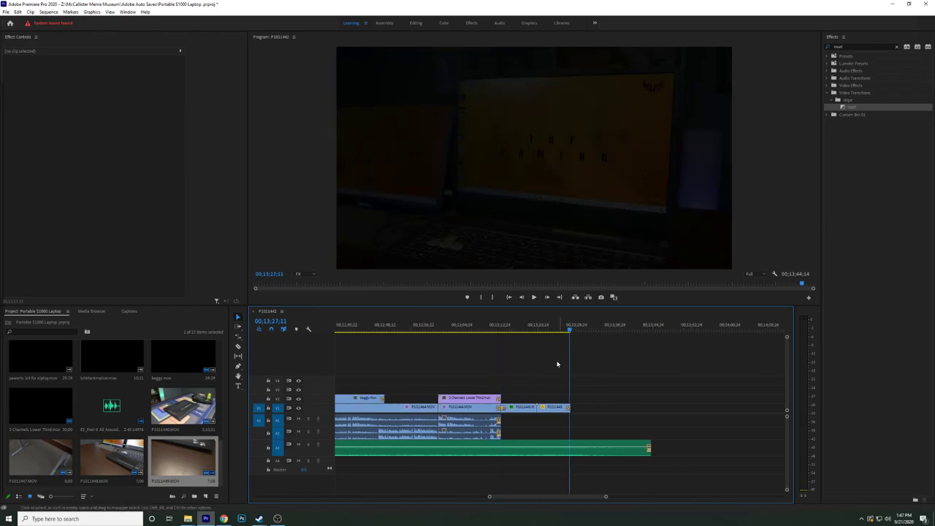
left_click(553, 407)
key("Delete")
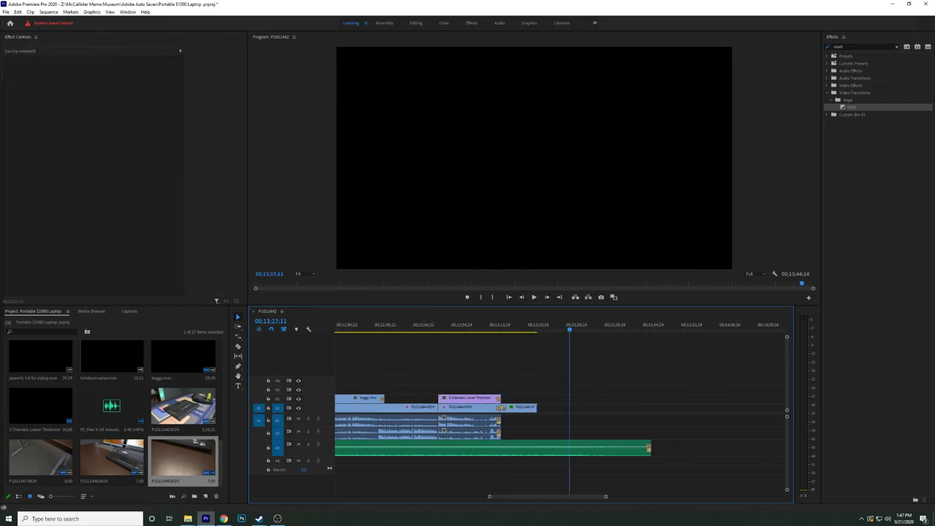
key("ctrl+z")
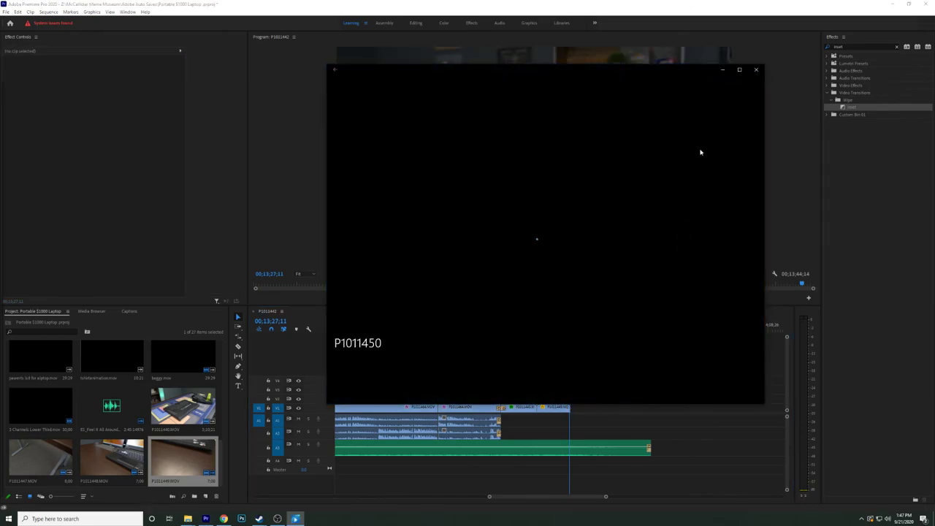
Review the P1011450 footage and add P1011450.MOV to V1 directly after the second closing desk shot, without its audio.
left_click(757, 70)
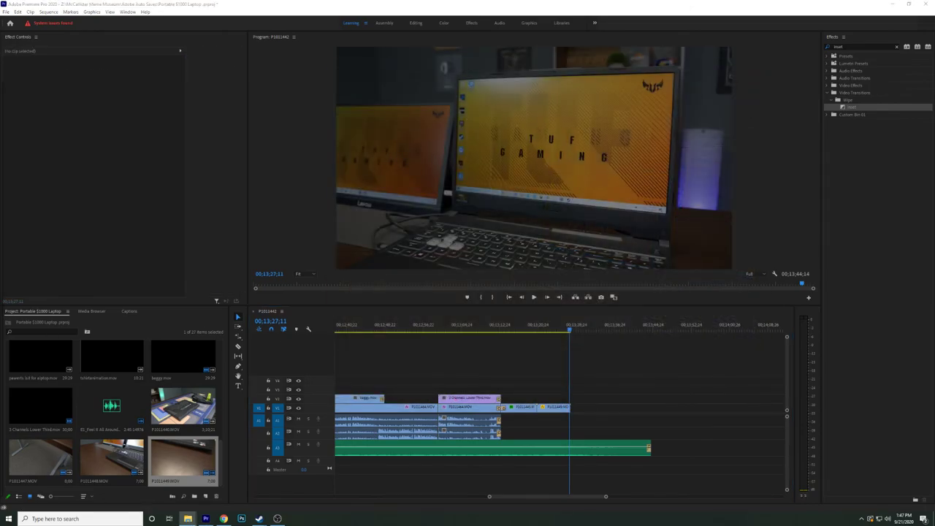
left_click(531, 330)
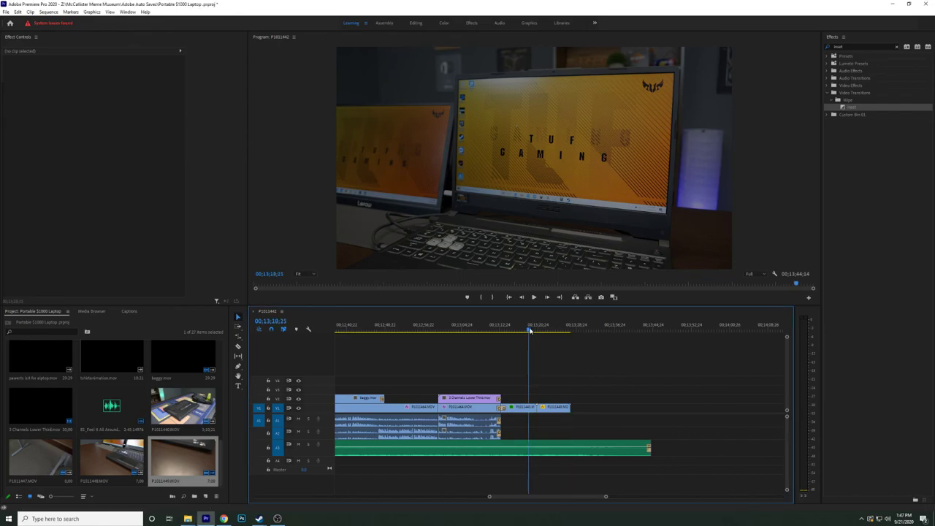
left_click_drag(531, 331, 552, 332)
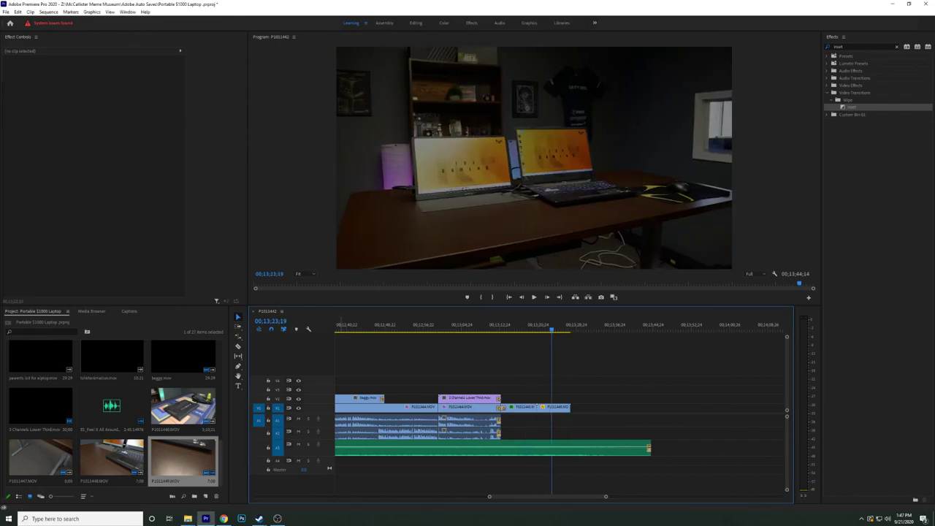
left_click_drag(183, 460, 574, 406)
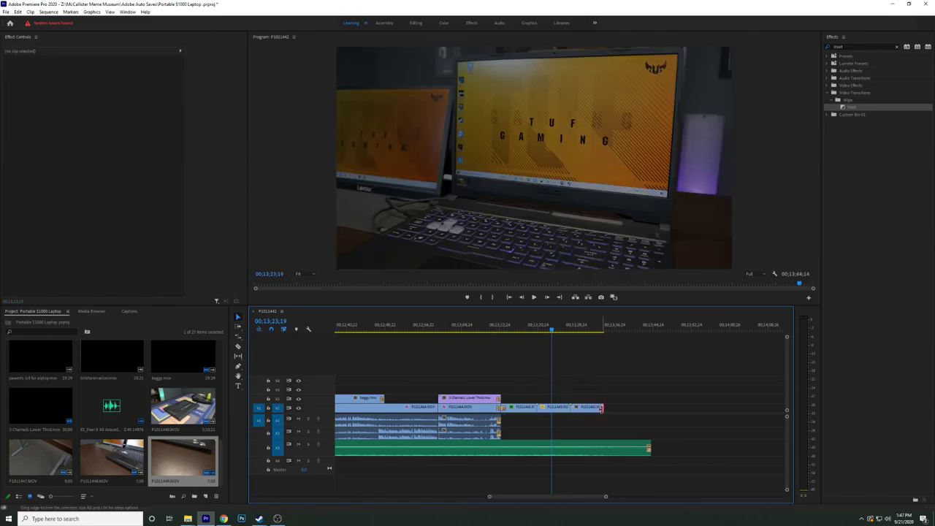
Set the opacity of P1011450.MOV to 50% and add the default transition at its end.
left_click(588, 408)
left_click(101, 143)
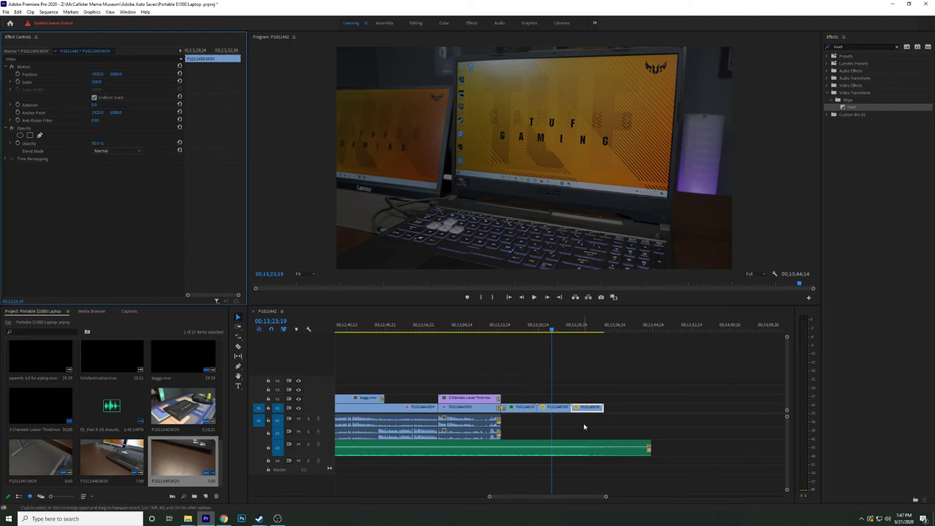
left_click(604, 384)
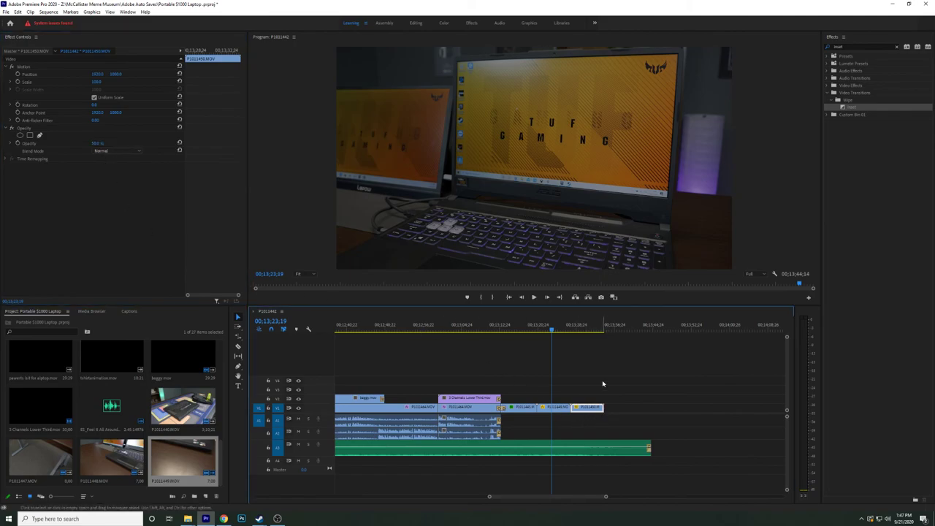
left_click(601, 409)
key("ctrl+d")
Cut the background music at the end of P1011450.MOV, remove the excess and fade out the new music end.
left_click(625, 413)
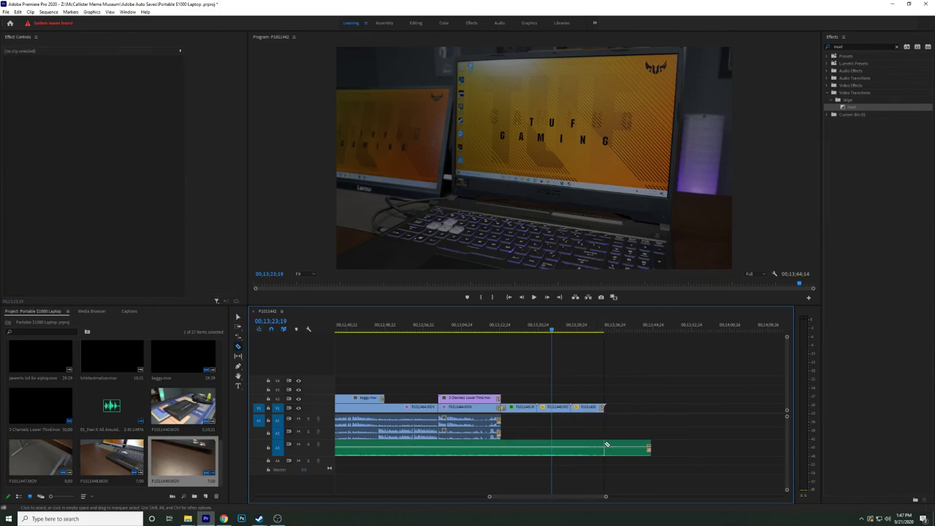
left_click_drag(606, 444, 605, 446)
left_click(575, 451)
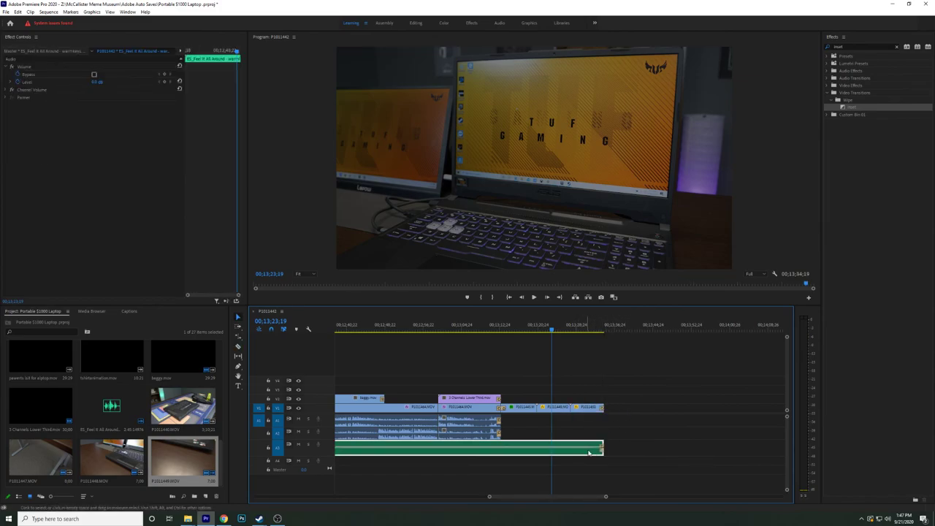
Play the closing desk shots from about 00;13;16;19, cut off the beginning of P1011449.MOV and move the rest against the first shot.
scroll(581, 434, "down", 2)
scroll(561, 412, "up", 4)
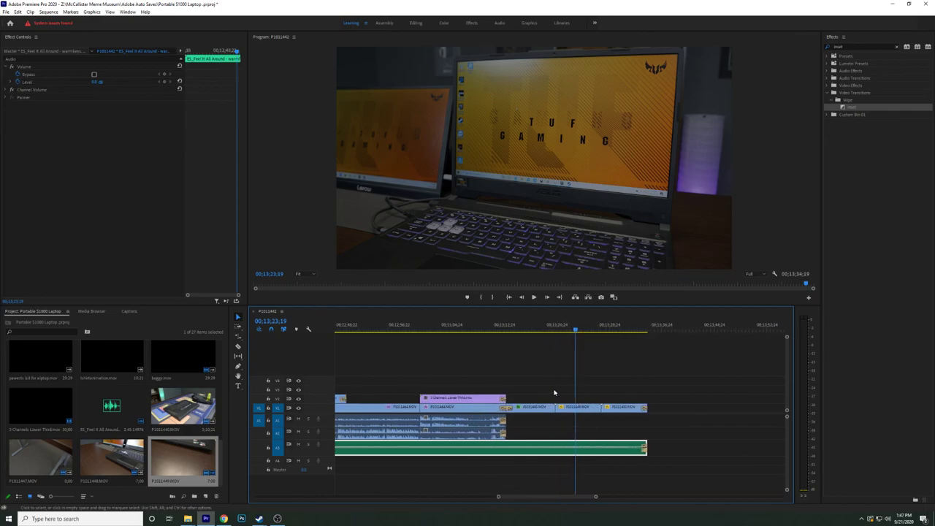
left_click_drag(543, 328, 530, 332)
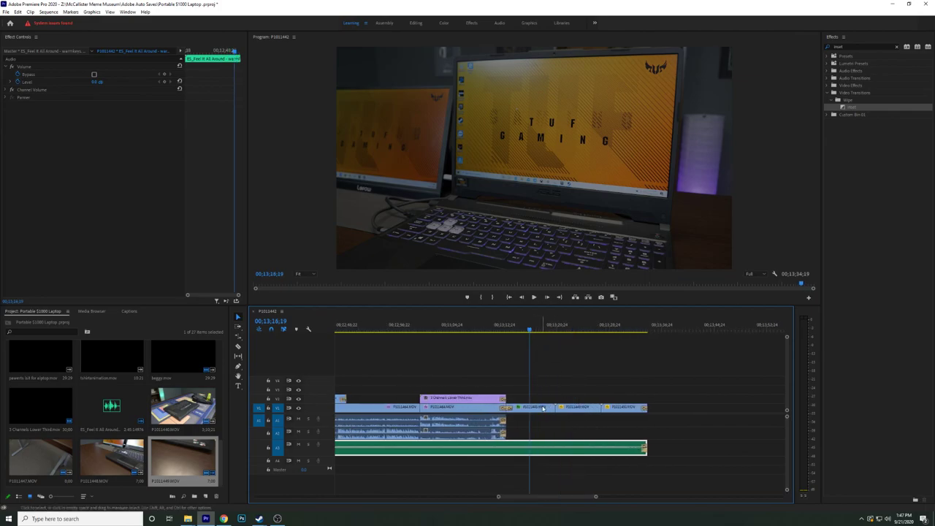
left_click(542, 408)
key("space")
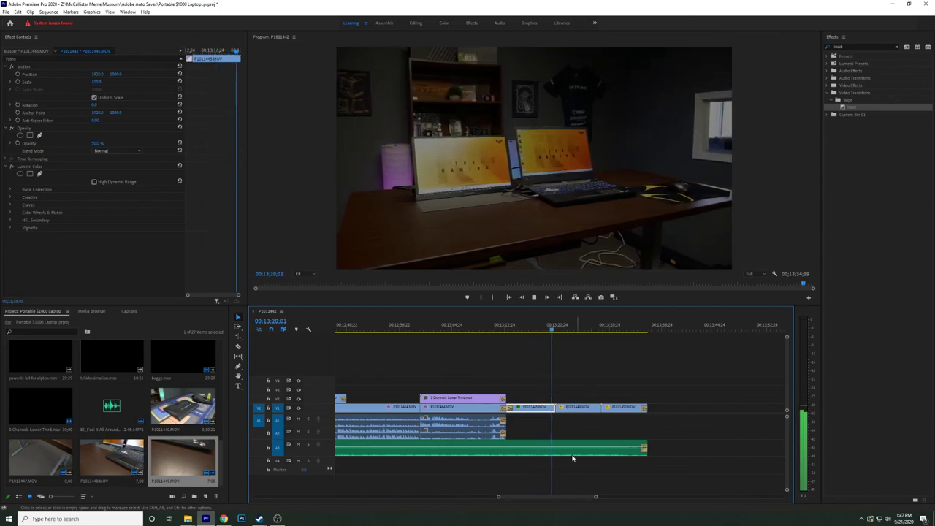
key("space")
key("c")
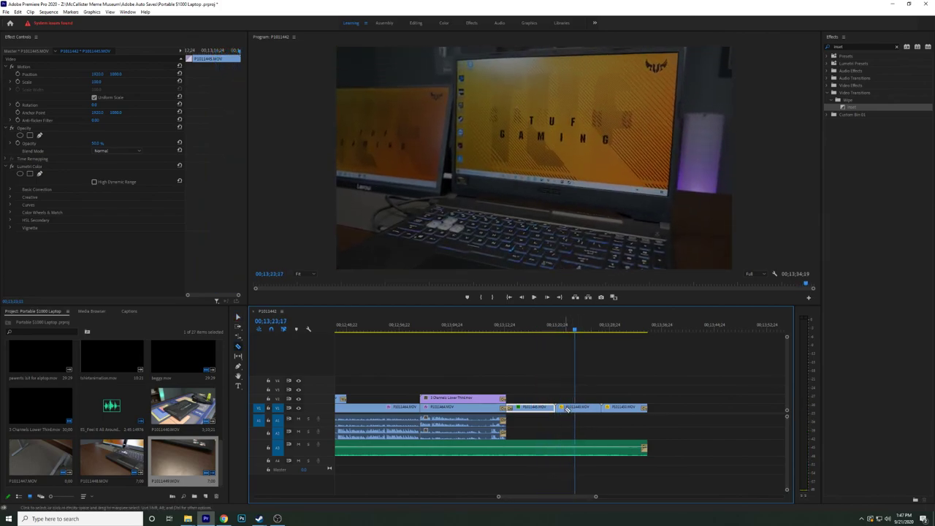
left_click(562, 408)
key("v")
left_click(560, 409)
key("Delete")
left_click_drag(581, 411, 574, 411)
Cut off the tail of P1011449.MOV and close the gap before P1011450.MOV.
key("c")
left_click(590, 410)
key("v")
left_click(594, 410)
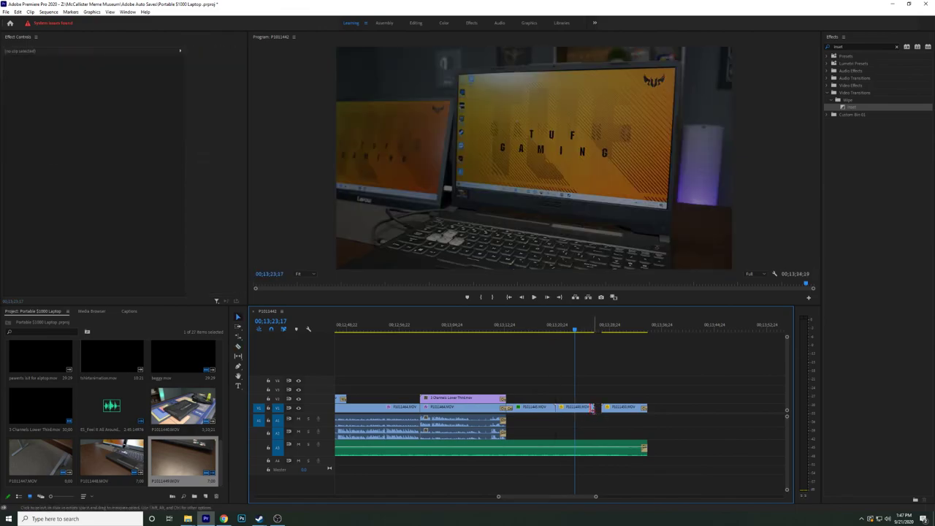
key("Delete")
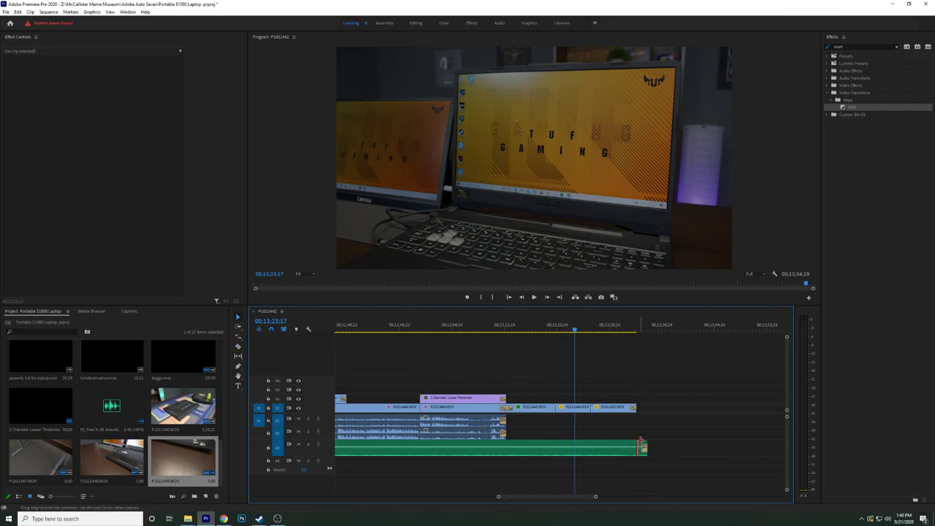
Shorten the background music to match the new end of the closing desk shots and fade out its end.
left_click_drag(655, 430, 638, 468)
key("Delete")
key("ctrl+z")
left_click_drag(659, 431, 643, 454)
key("Delete")
left_click(626, 449)
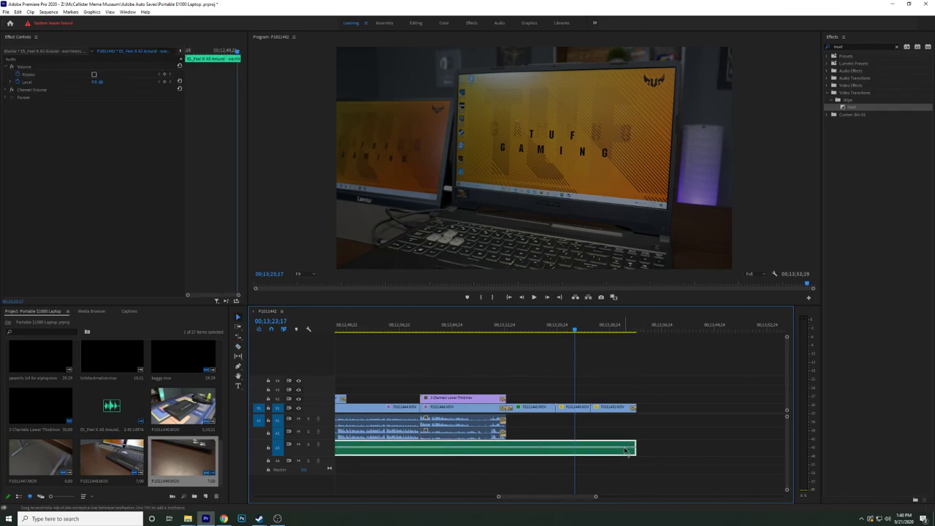
left_click(529, 427)
Add two volume keyframes to the music around the end of the last dialogue clip, raising the level over the closing shots.
scroll(519, 442, "up", 3)
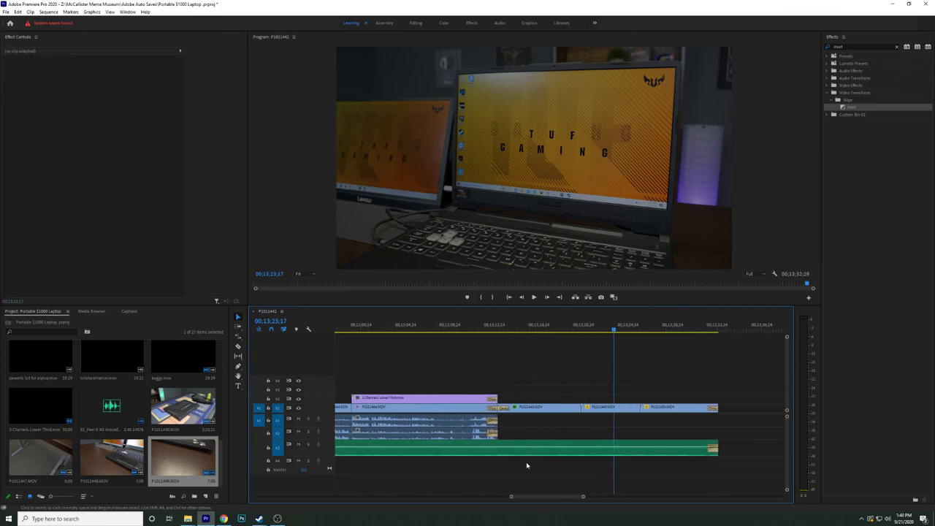
key("p")
left_click(489, 451)
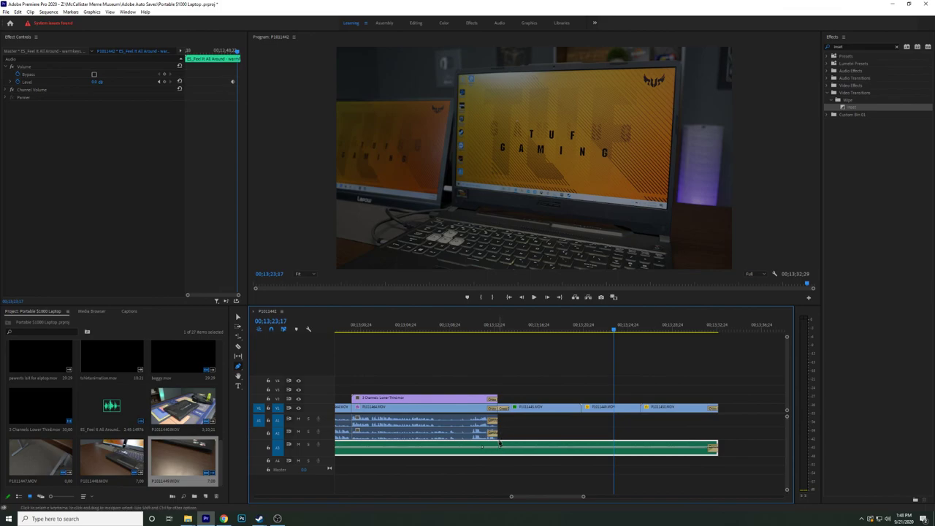
left_click_drag(500, 443, 503, 450)
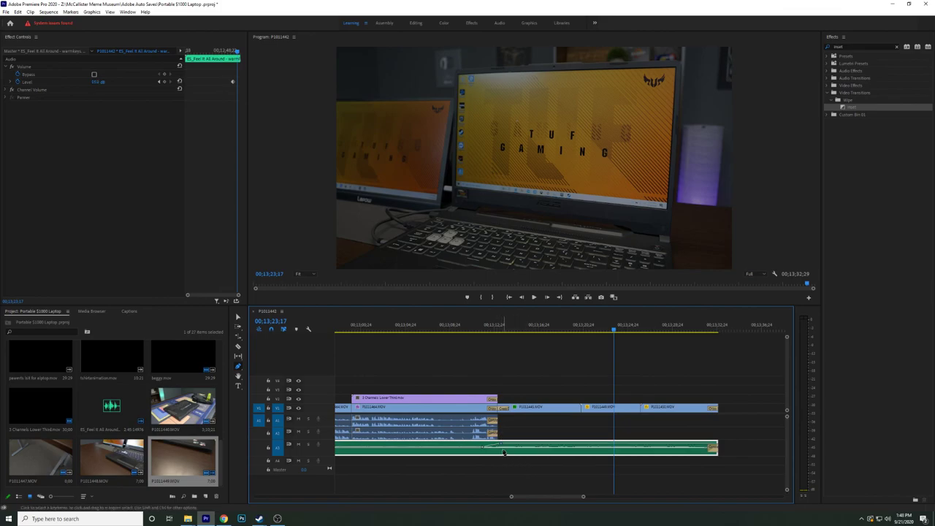
key("v")
Play the ending from about 00;13;11;11 to check the music swell and the closing desk shots.
left_click(479, 326)
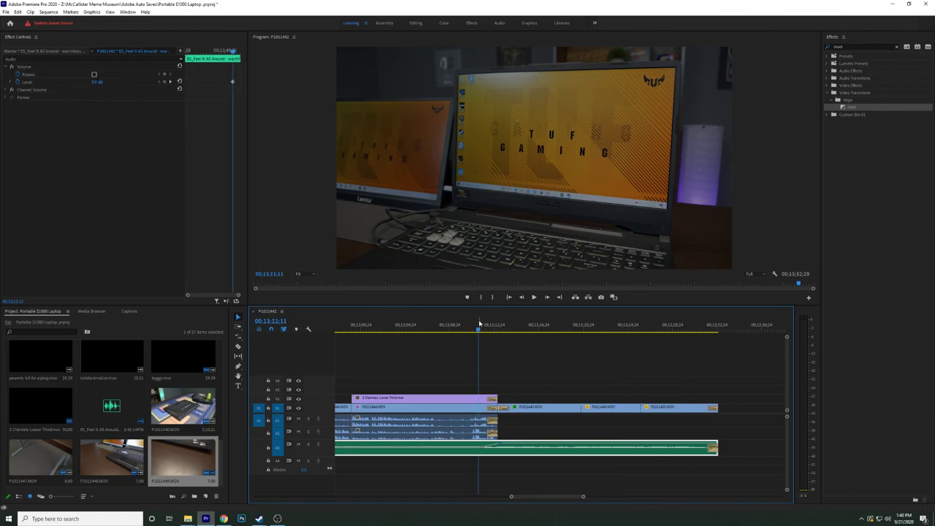
key("space")
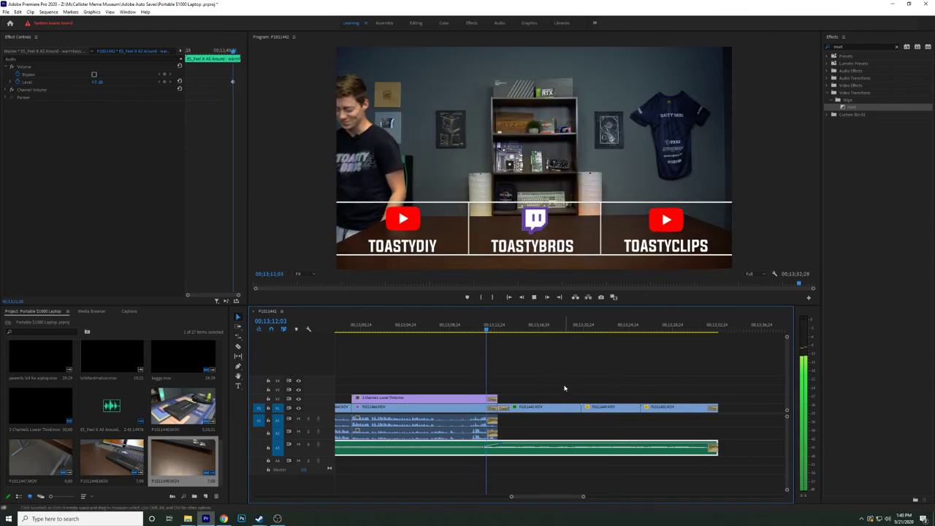
scroll(560, 394, "down", 5)
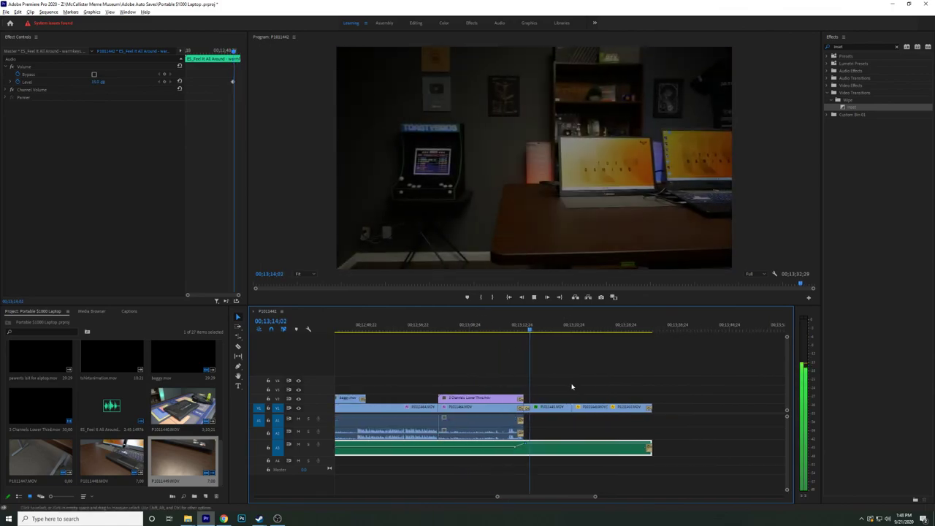
scroll(581, 388, "down", 1)
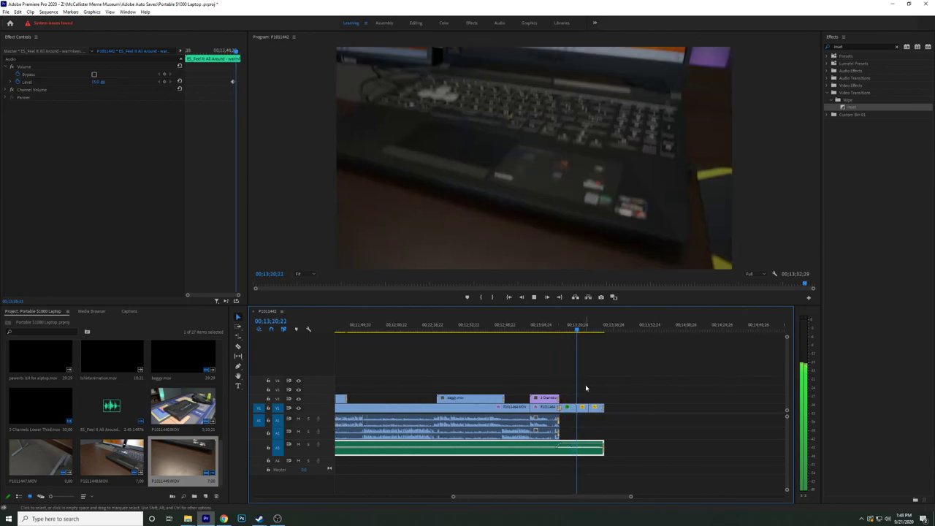
key("space")
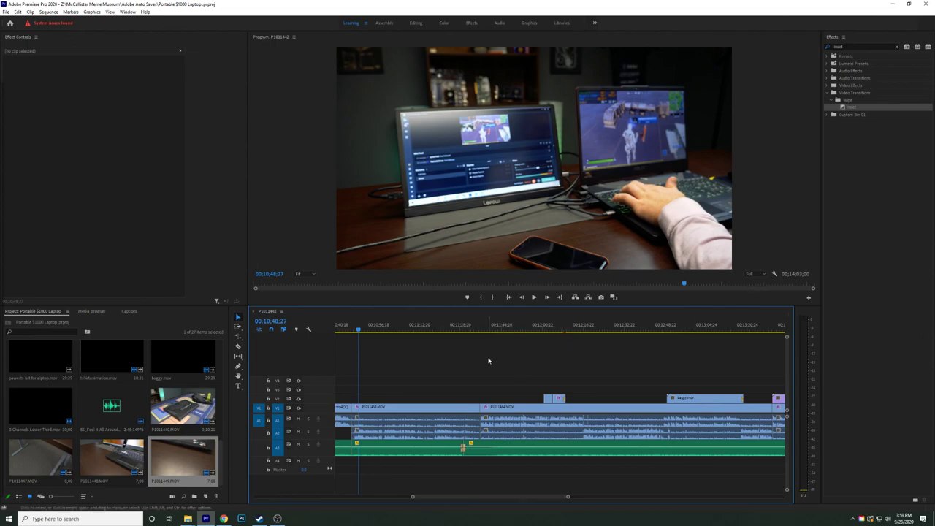
scroll(489, 361, "down", 5)
scroll(513, 369, "down", 2)
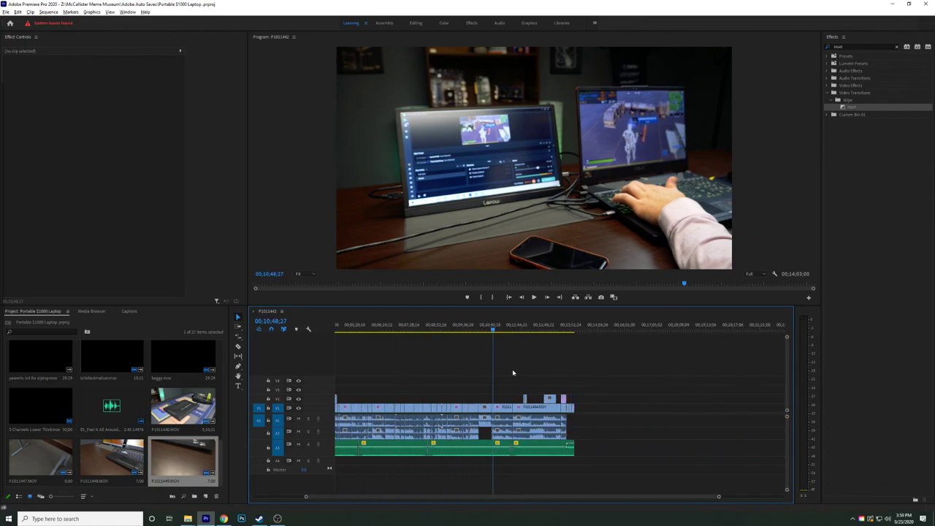